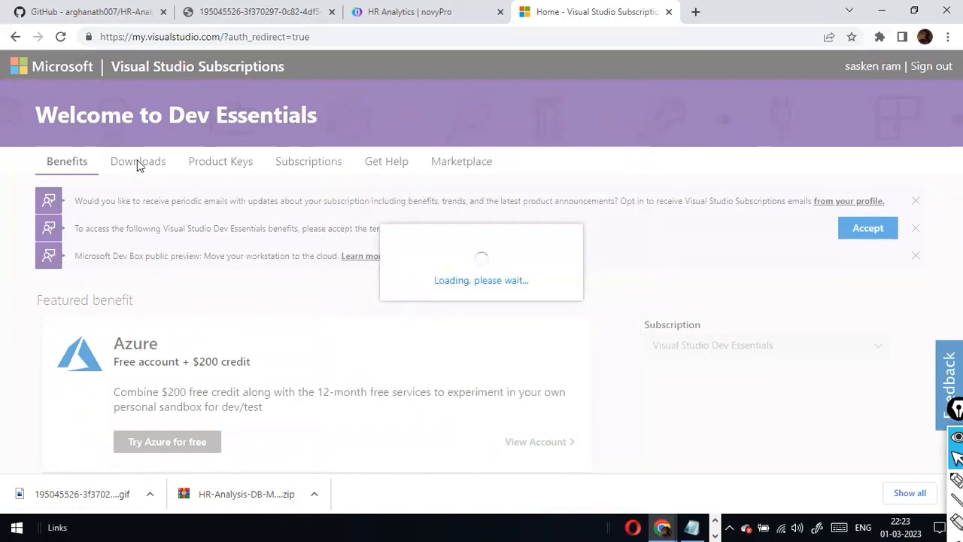
Open the subscription's Downloads page and look through the Developer Tools, Windows and Servers lists.
left_click(139, 164)
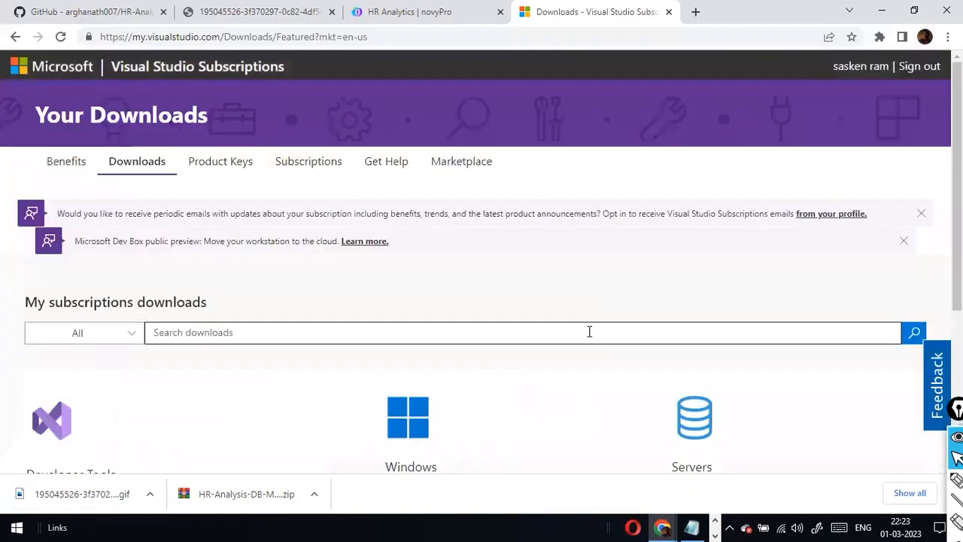
scroll(590, 331, "down", 3)
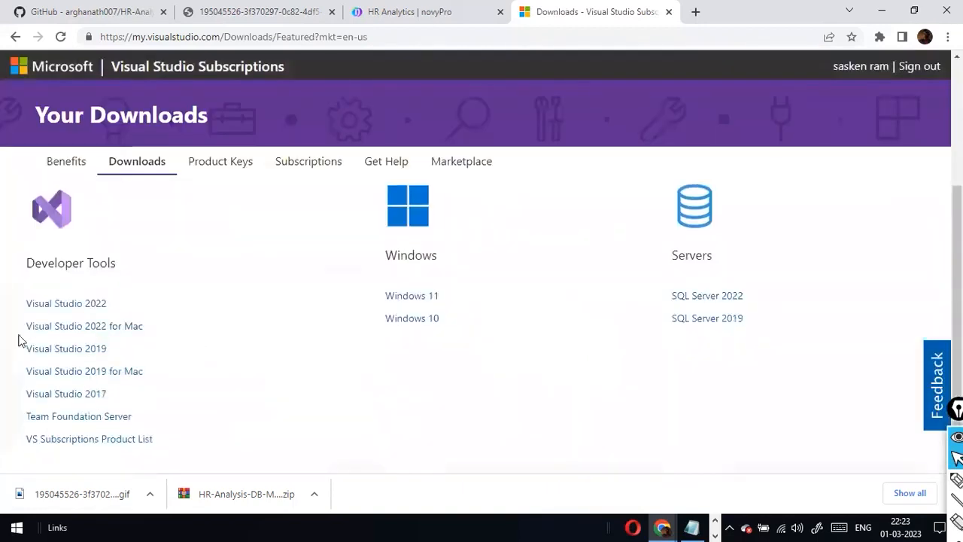
scroll(72, 336, "down", 1)
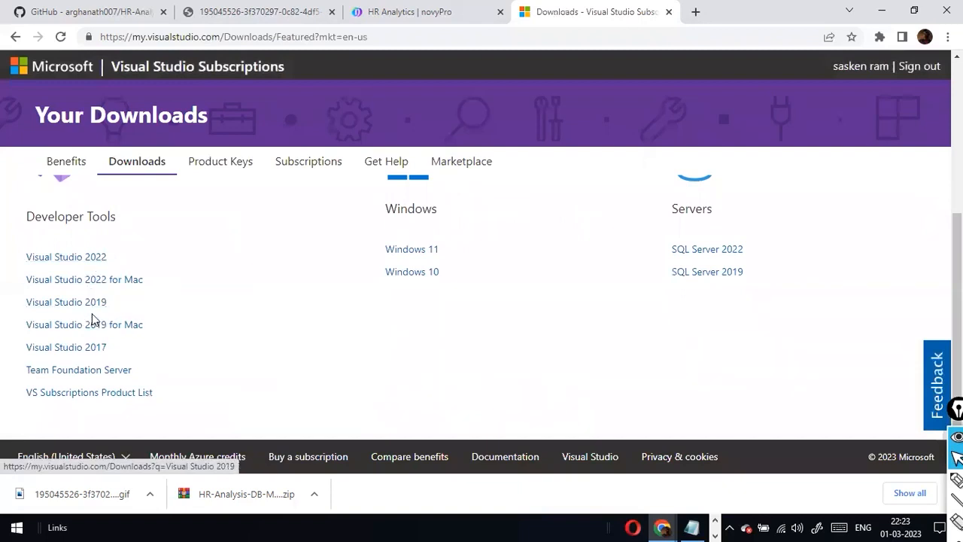
scroll(114, 261, "up", 2)
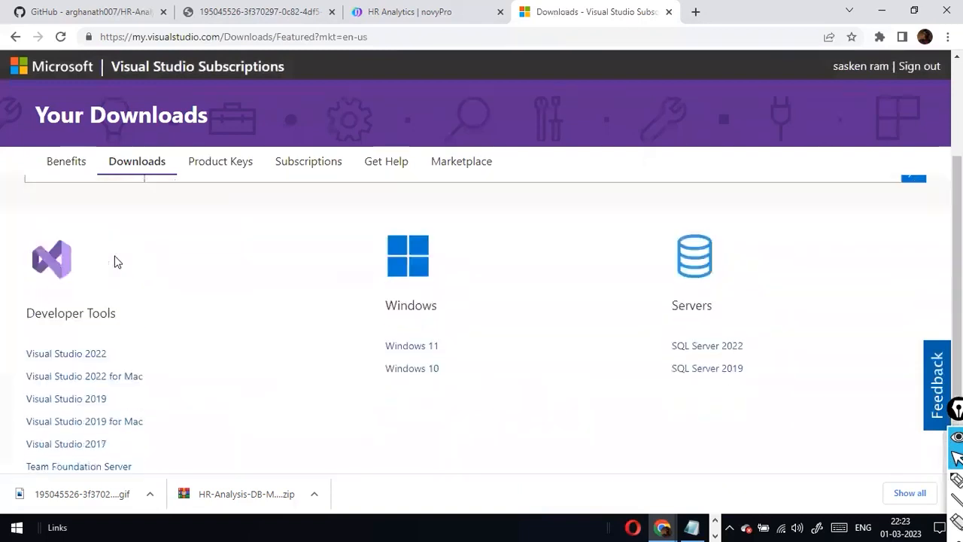
scroll(114, 260, "down", 2)
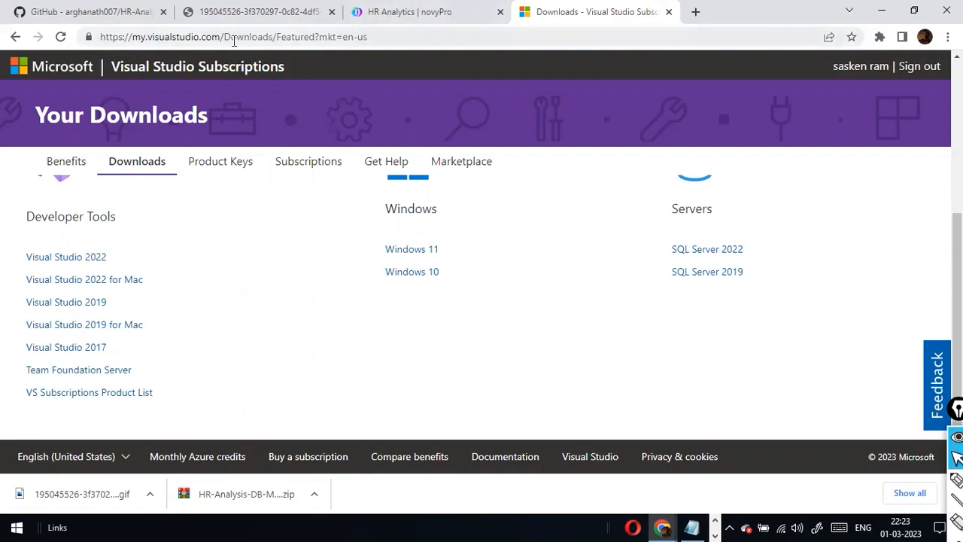
Change the path of the current address to /vs/olderdownloads and load it.
left_click_drag(231, 36, 505, 65)
key("BackSpace")
type("vs/o")
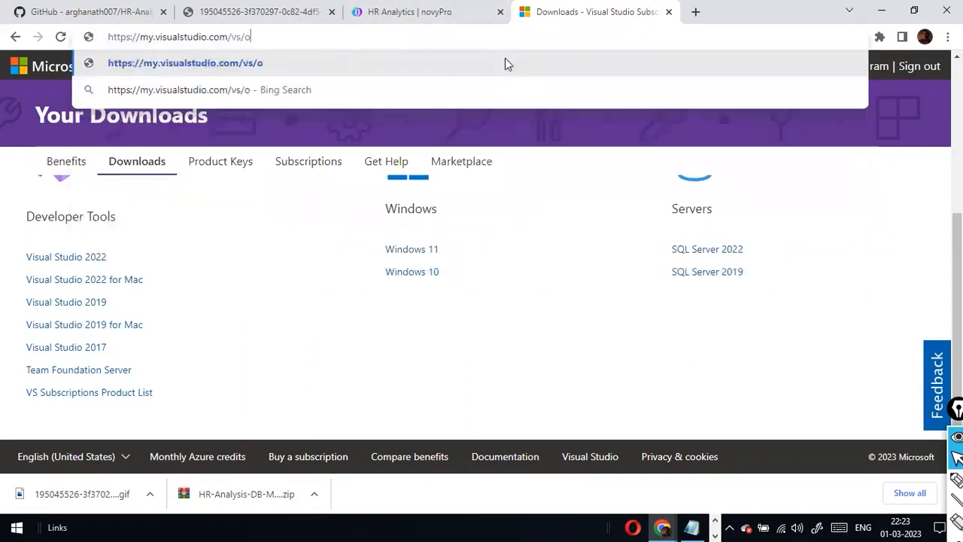
type("lderdownloads")
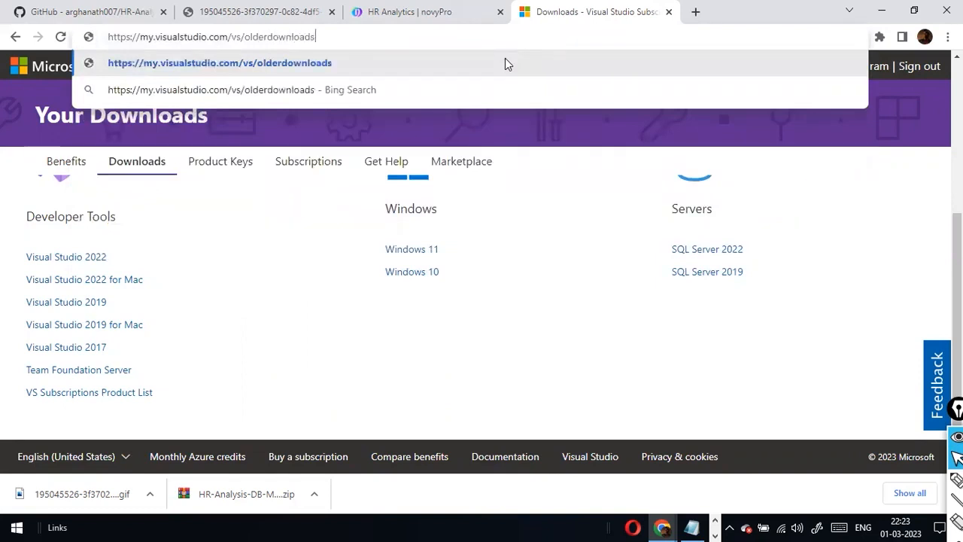
key("Return")
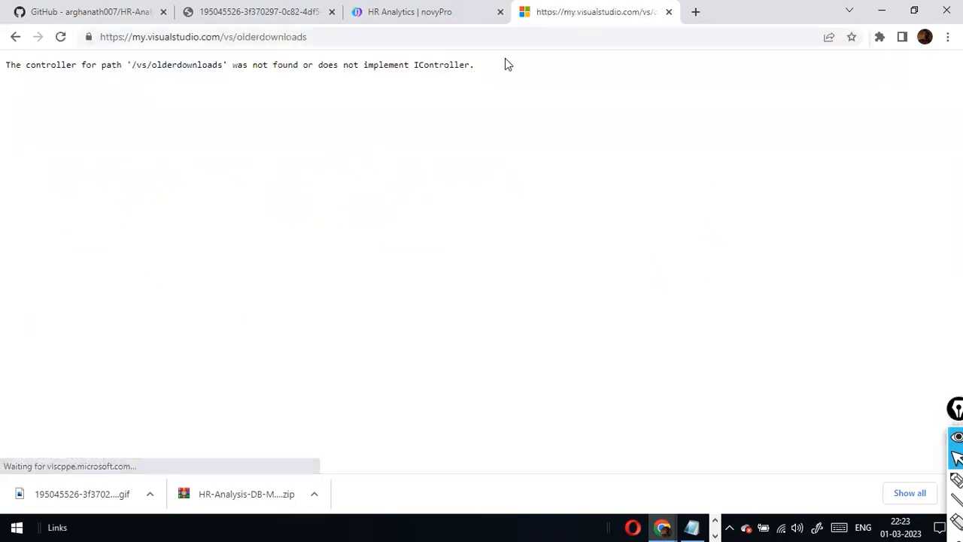
Change the address's host to visualstudio.microsoft.com, keeping the /vs/olderdownloads path, and load and view the page.
left_click(414, 36)
left_click(416, 36)
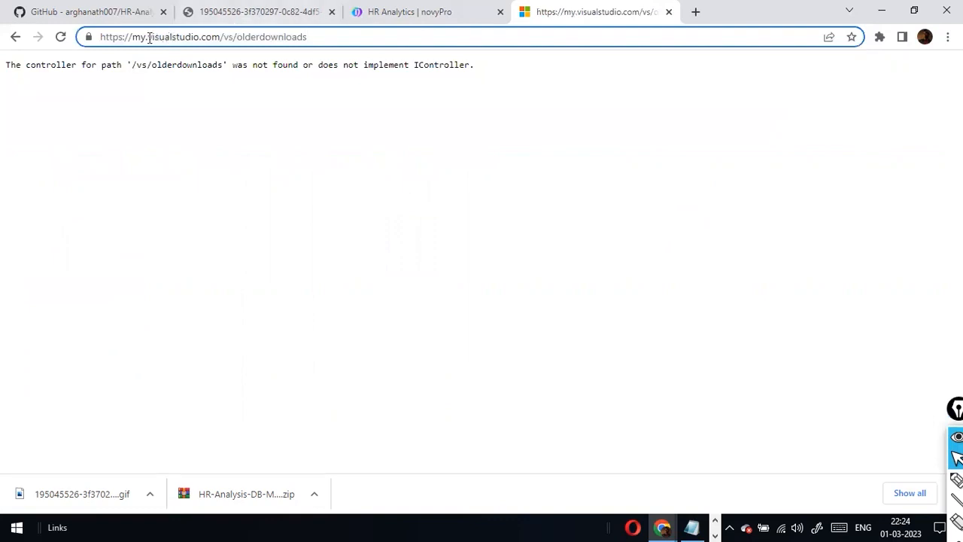
left_click_drag(149, 36, 2, 15)
key("BackSpace")
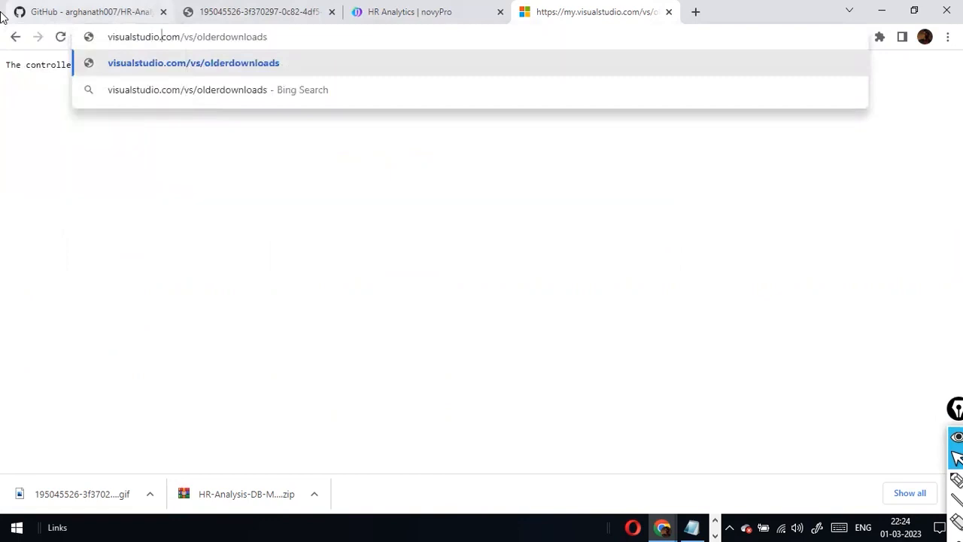
type("microsof")
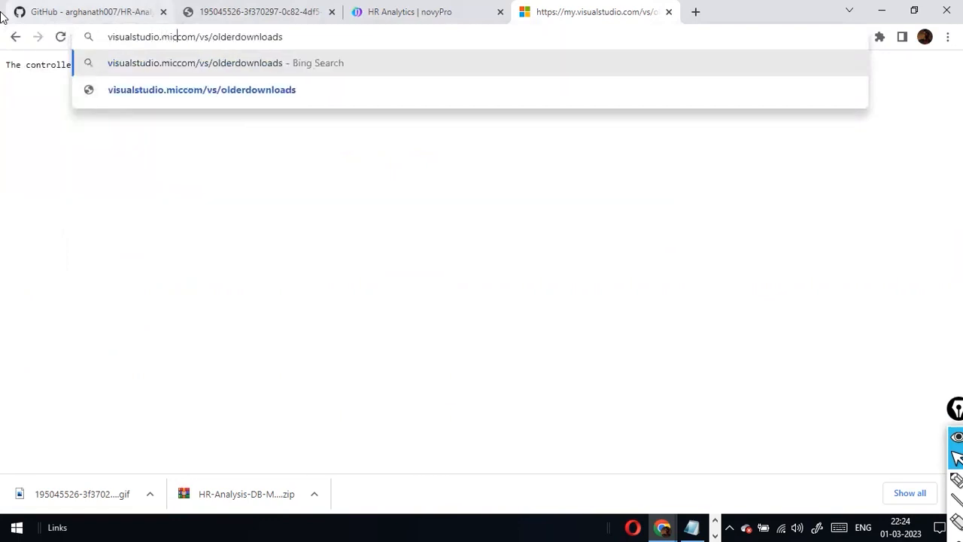
type("t.")
key("Return")
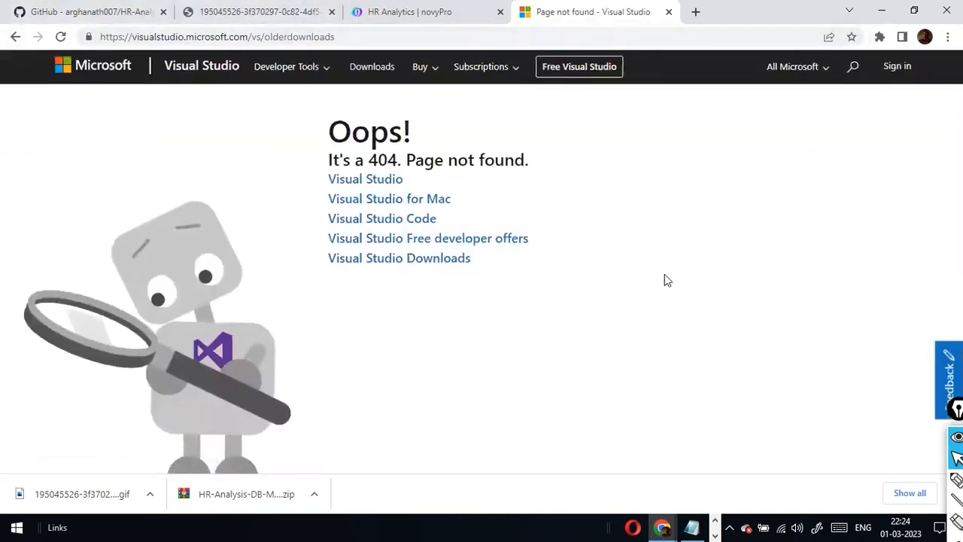
scroll(665, 277, "down", 4)
scroll(664, 277, "up", 3)
scroll(665, 280, "up", 1)
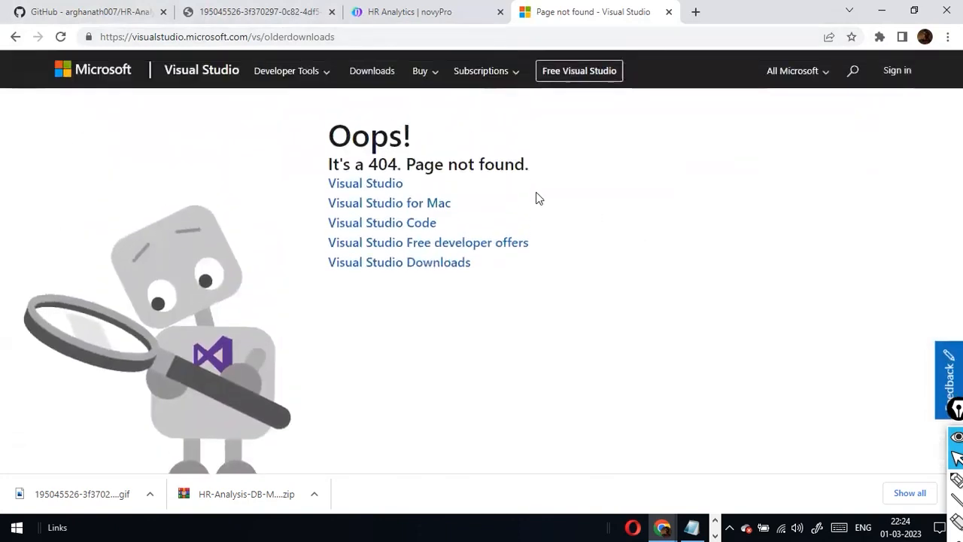
Correct the address path to /vs/older-downloads and load the page.
left_click(369, 33)
left_click(371, 33)
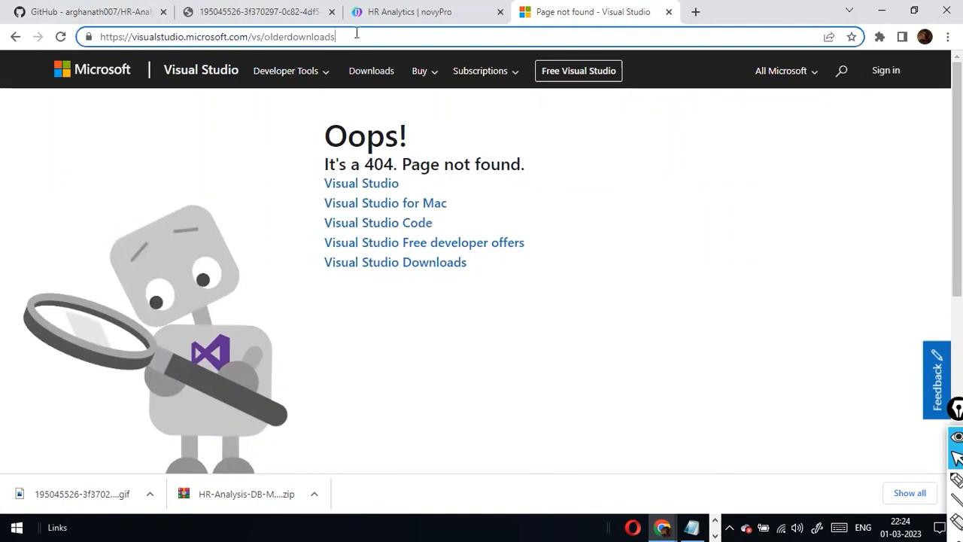
left_click(289, 37)
type("-")
key("Return")
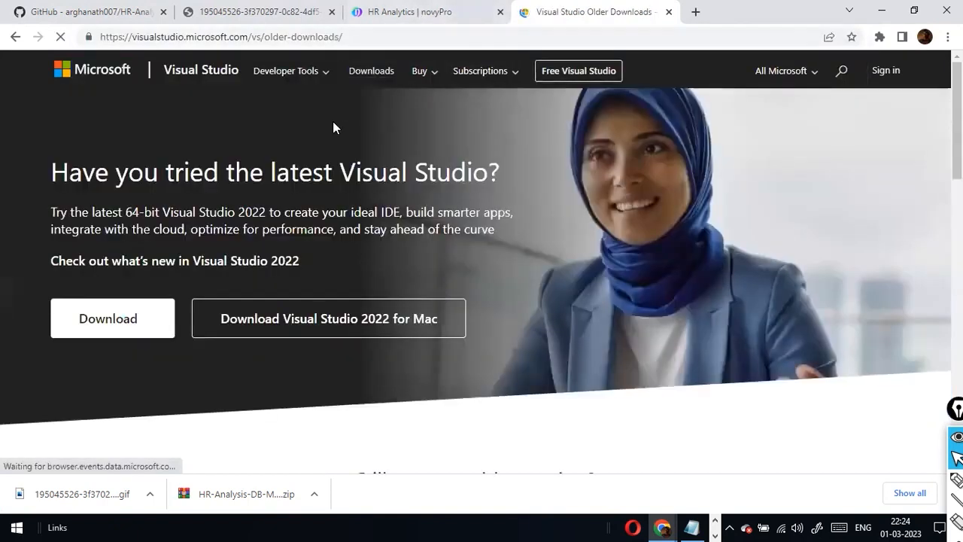
left_click(372, 47)
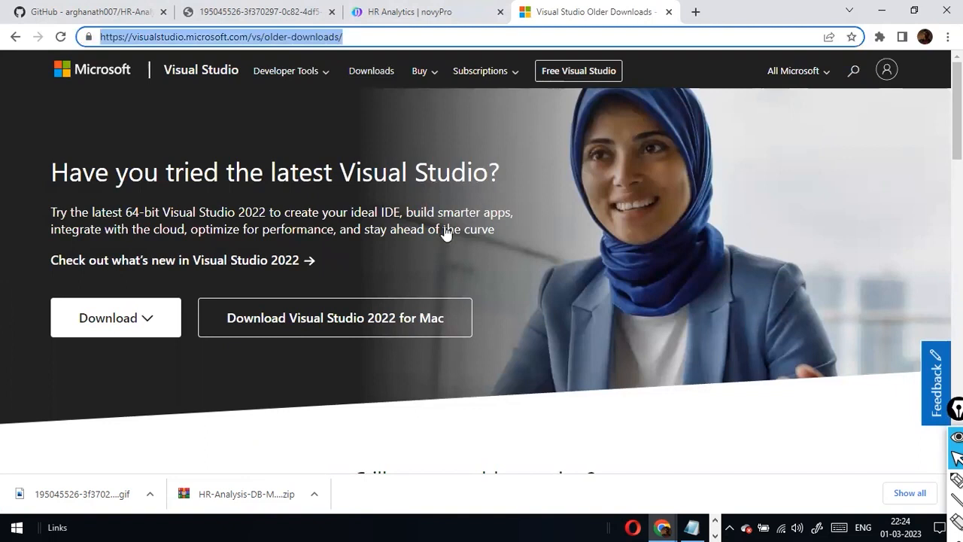
key("alt+Tab")
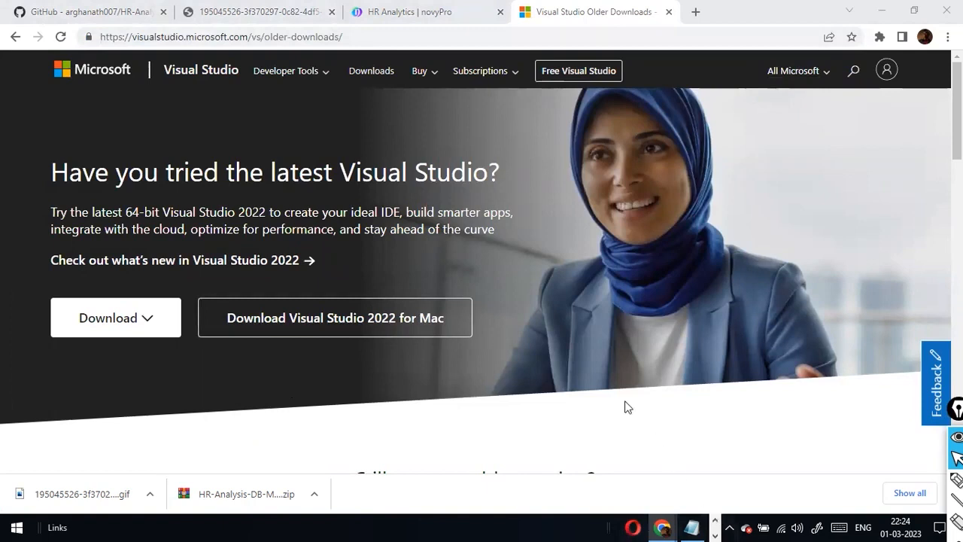
key("alt+Tab")
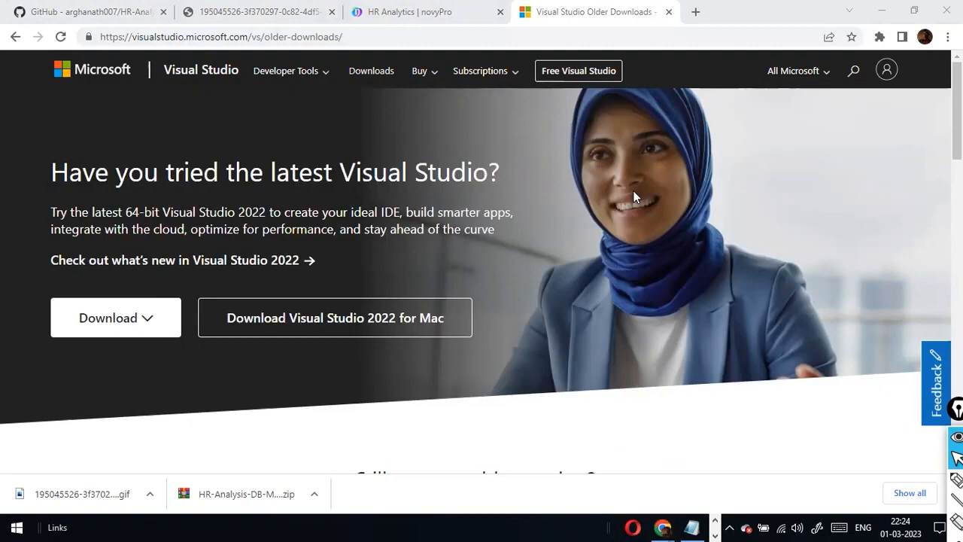
left_click(248, 249)
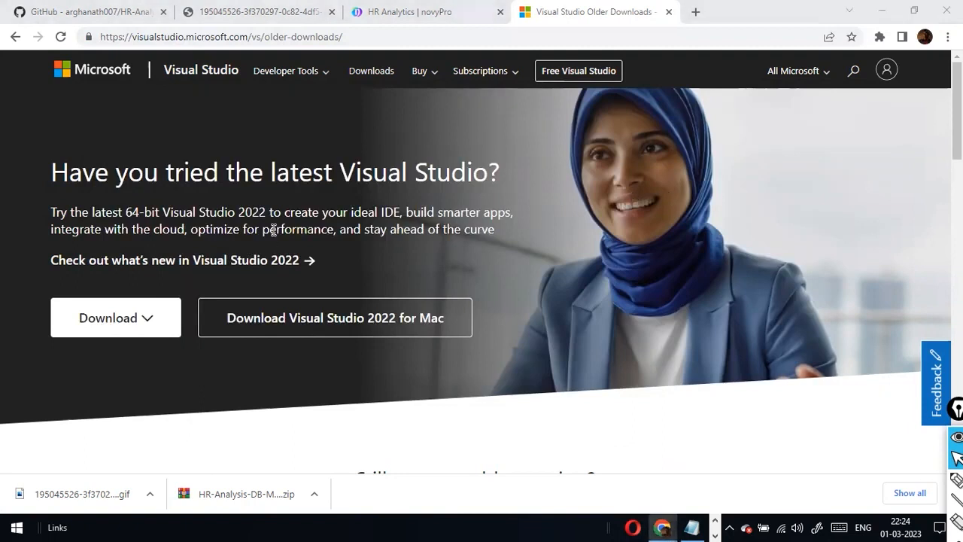
Expand the 2019 section of the older versions and open the downloads for Visual Studio 2019 and other Products.
scroll(123, 275, "down", 1)
left_click(148, 250)
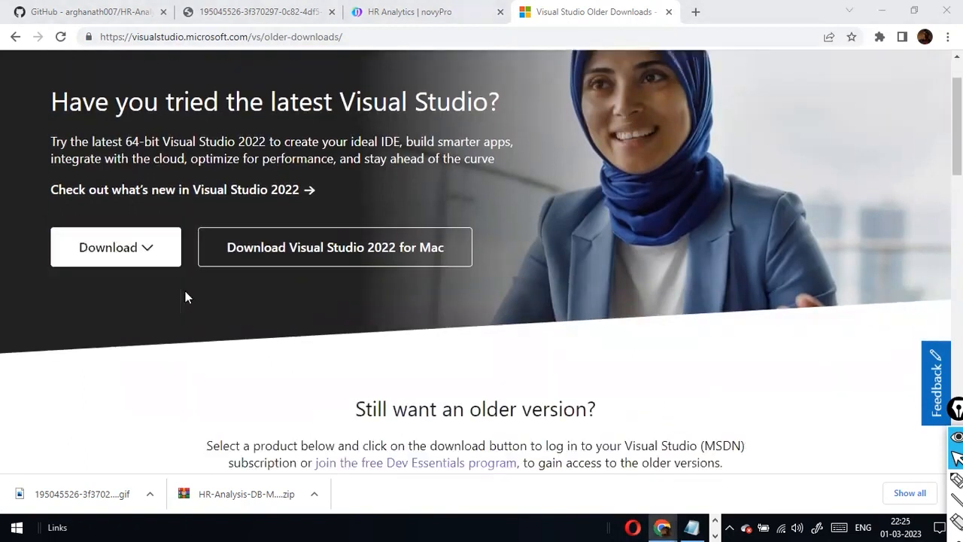
scroll(185, 296, "down", 5)
left_click(117, 216)
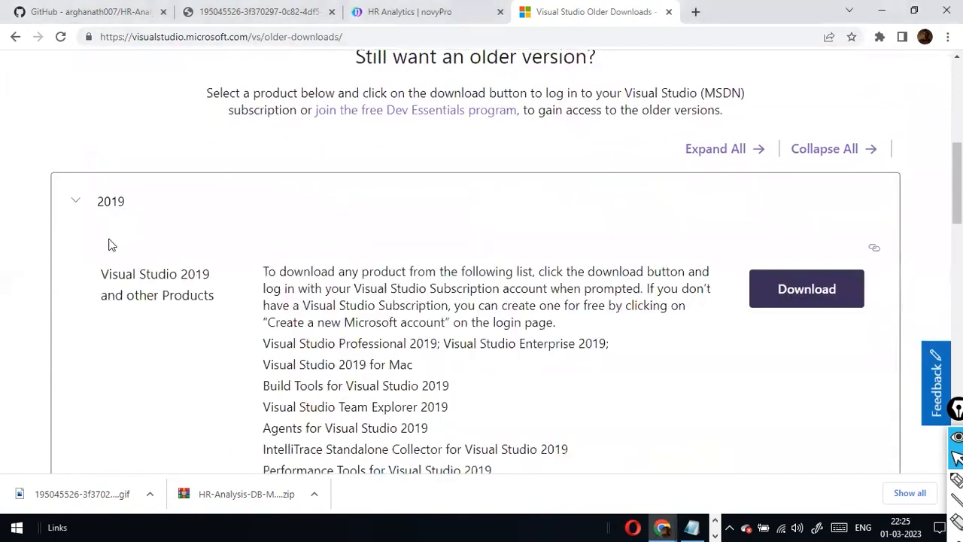
scroll(294, 301, "down", 4)
scroll(296, 305, "up", 2)
scroll(296, 304, "up", 1)
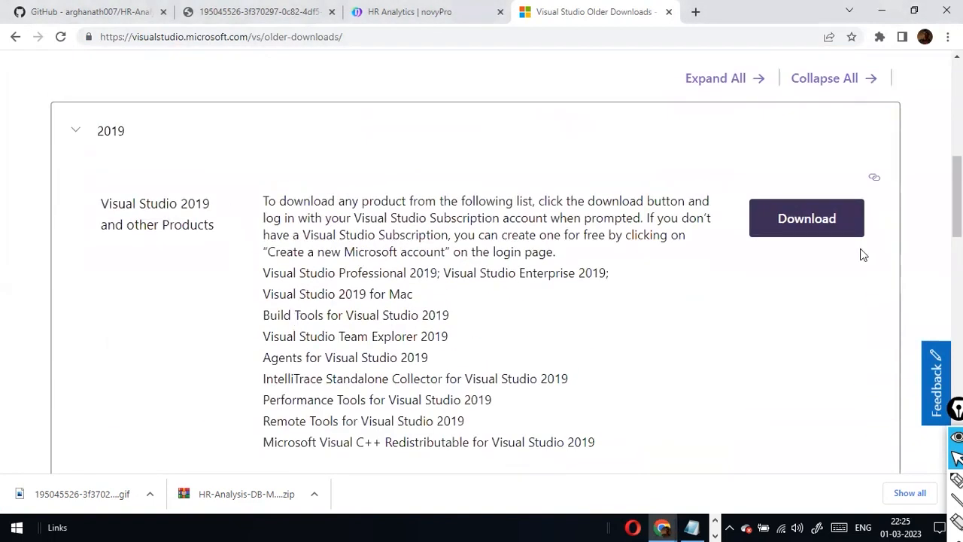
left_click(819, 226)
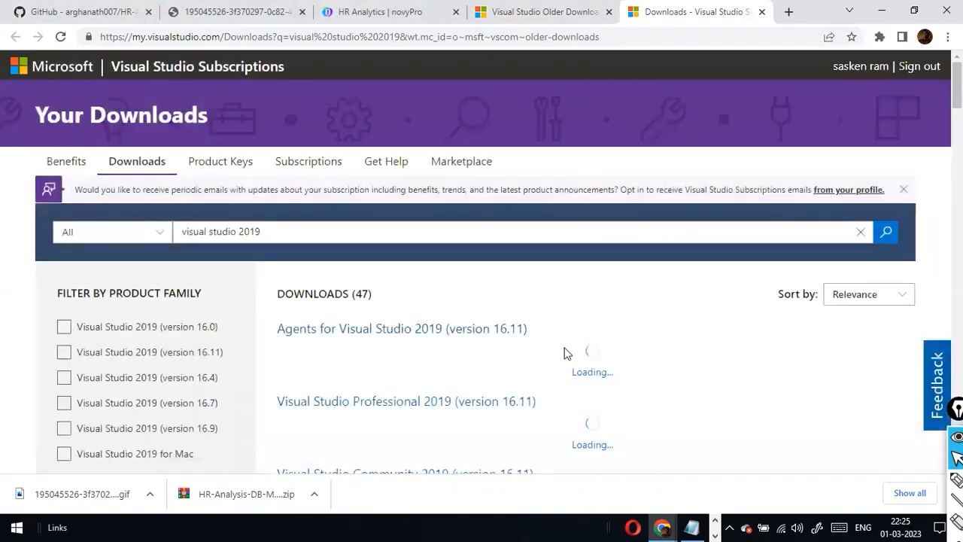
Look through the list of Visual Studio 2019 downloads and their versions.
scroll(567, 354, "down", 1)
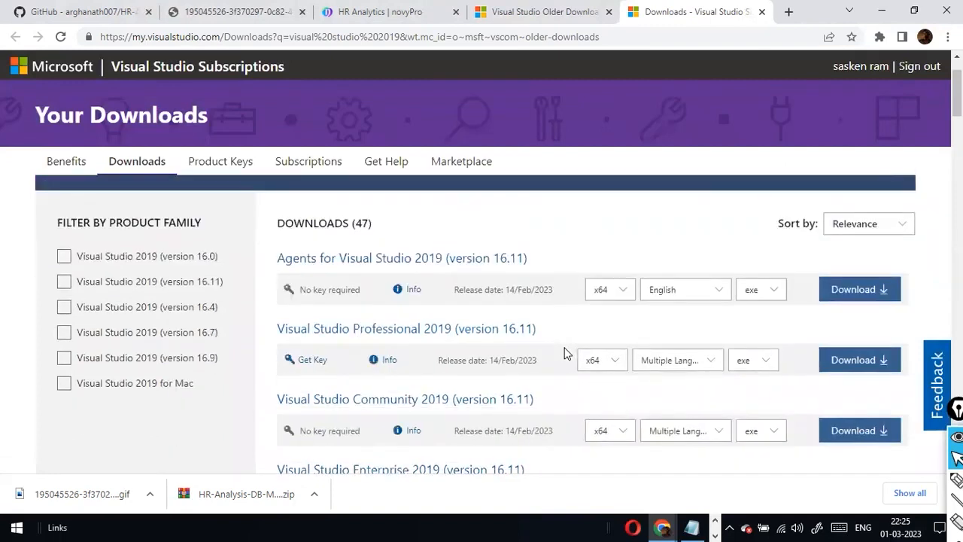
scroll(567, 354, "down", 3)
scroll(567, 354, "down", 4)
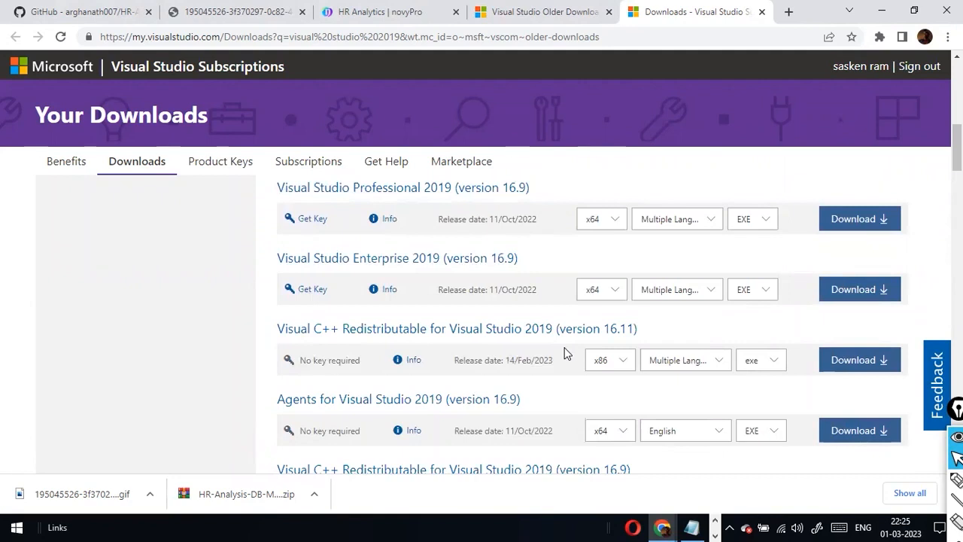
Switch to Visual Studio and open its About Microsoft Visual Studio window to check the installed edition and version.
key("alt+Tab")
key("alt+Tab")
key("alt+Tab")
key("alt+Tab")
key("alt+Tab")
key("alt+Tab")
key("Escape")
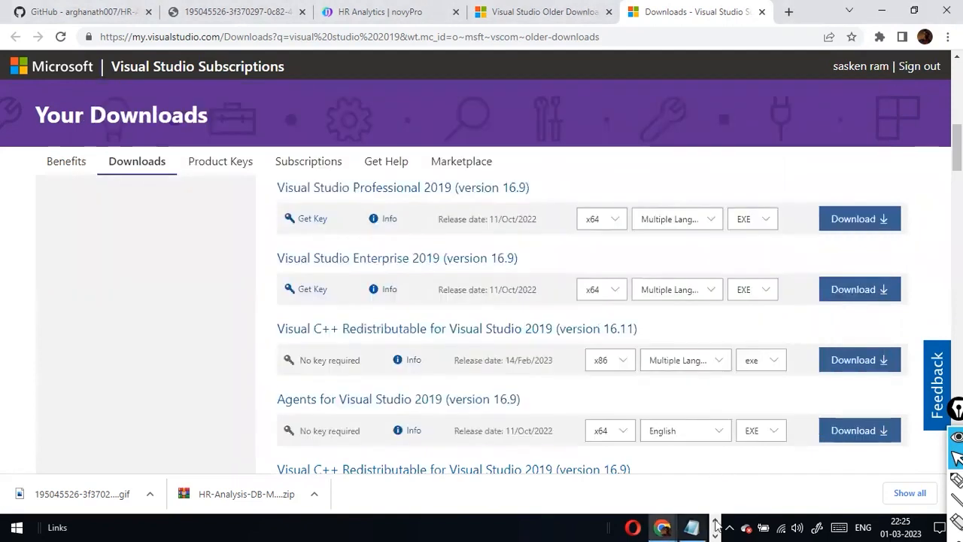
left_click(672, 527)
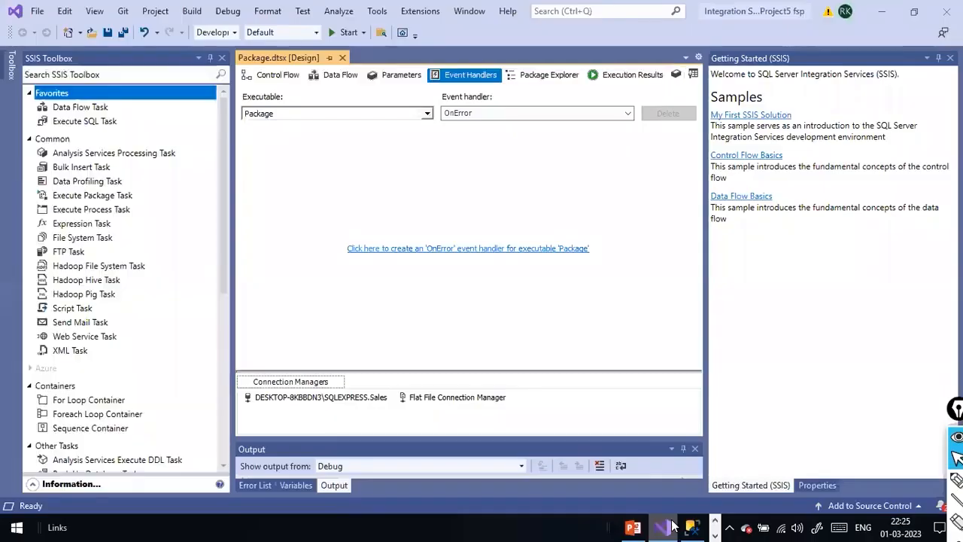
left_click(508, 11)
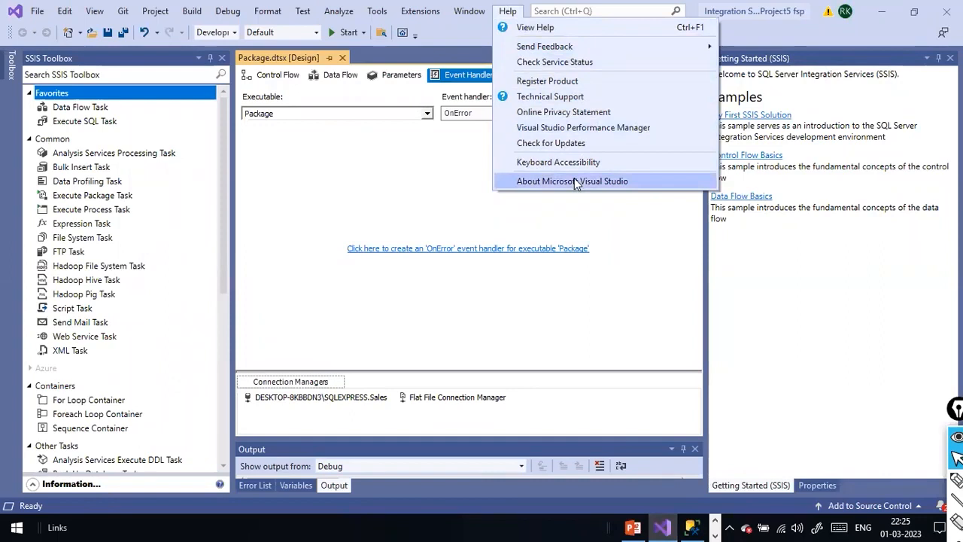
key("Escape")
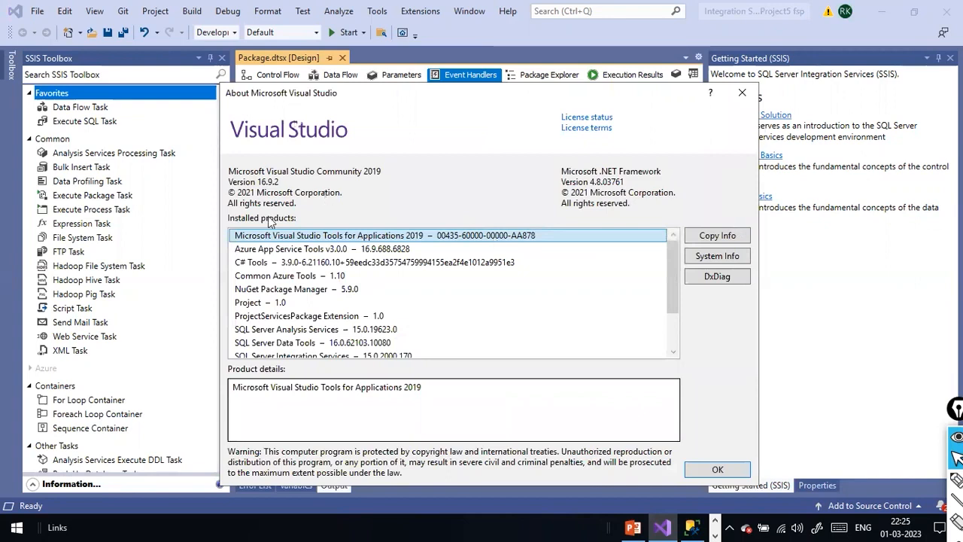
left_click_drag(526, 97, 456, 132)
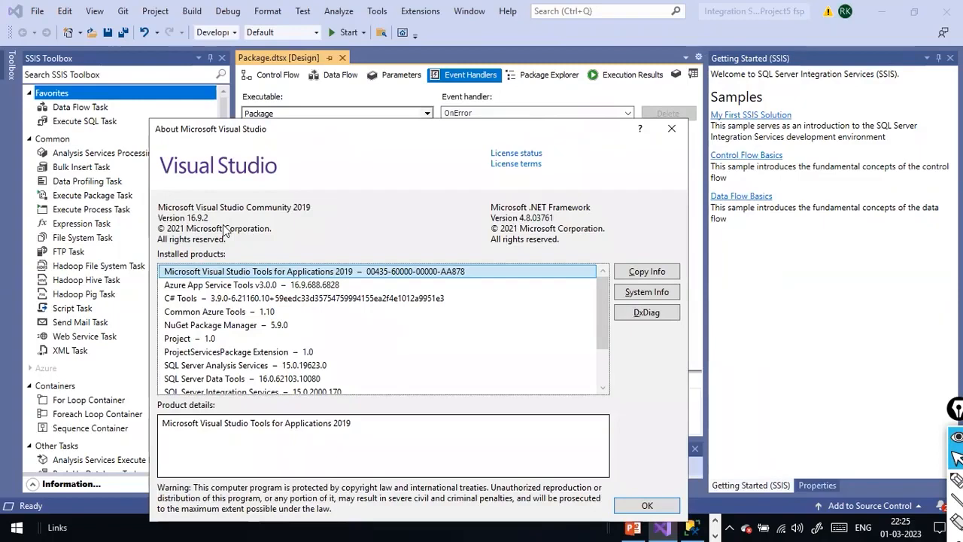
Switch back to Chrome and show the download options for Agents for Visual Studio 2019 (version 16.11).
key("alt+Tab")
scroll(550, 252, "up", 2)
scroll(550, 246, "down", 1)
scroll(515, 301, "up", 4)
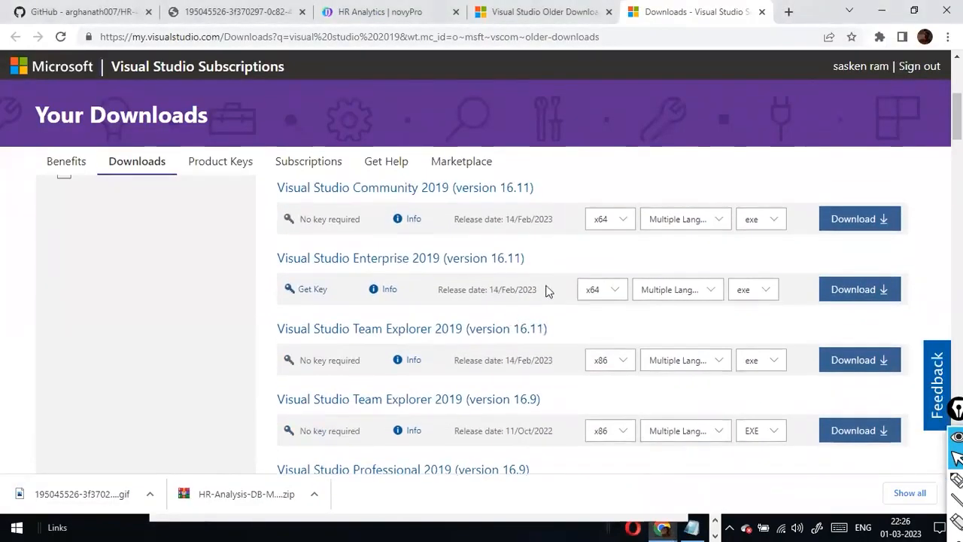
scroll(548, 292, "up", 3)
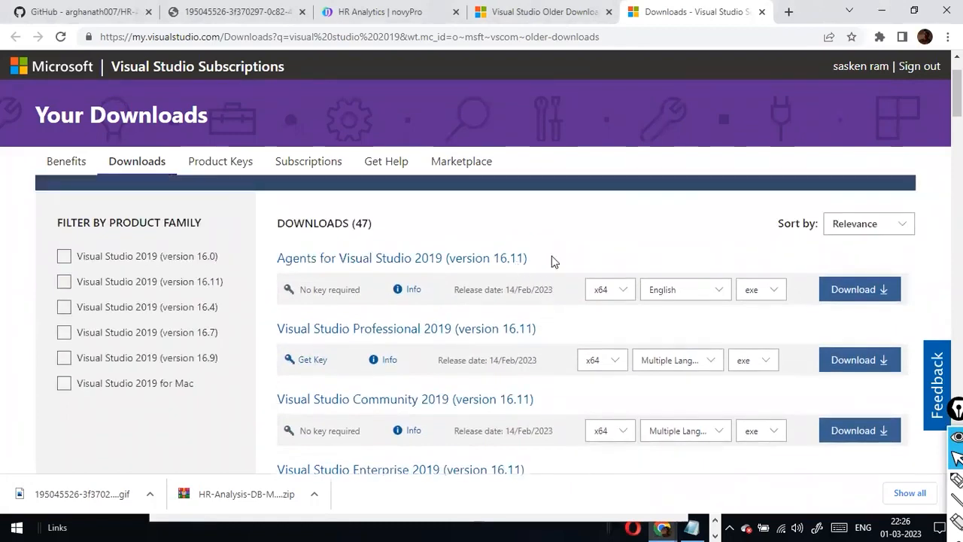
left_click(849, 291)
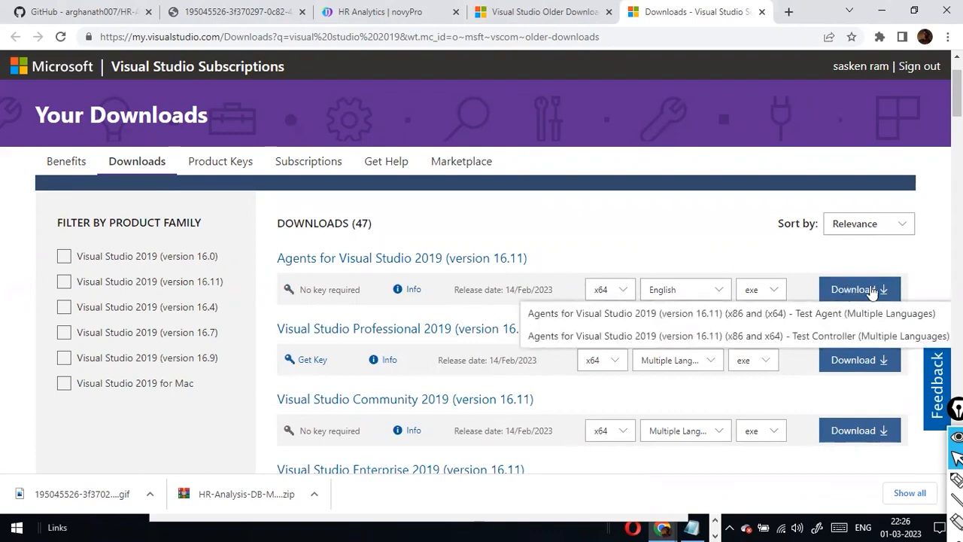
left_click(882, 292)
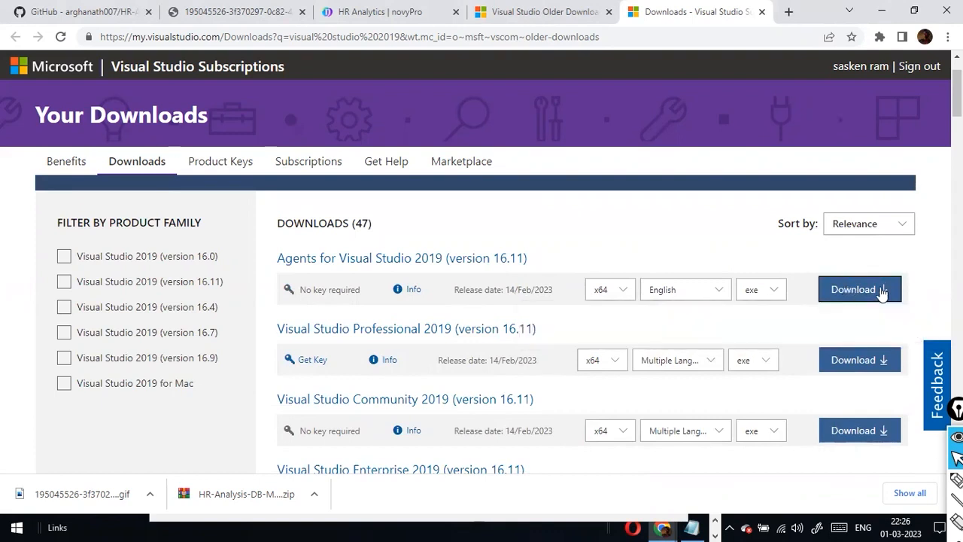
left_click(883, 292)
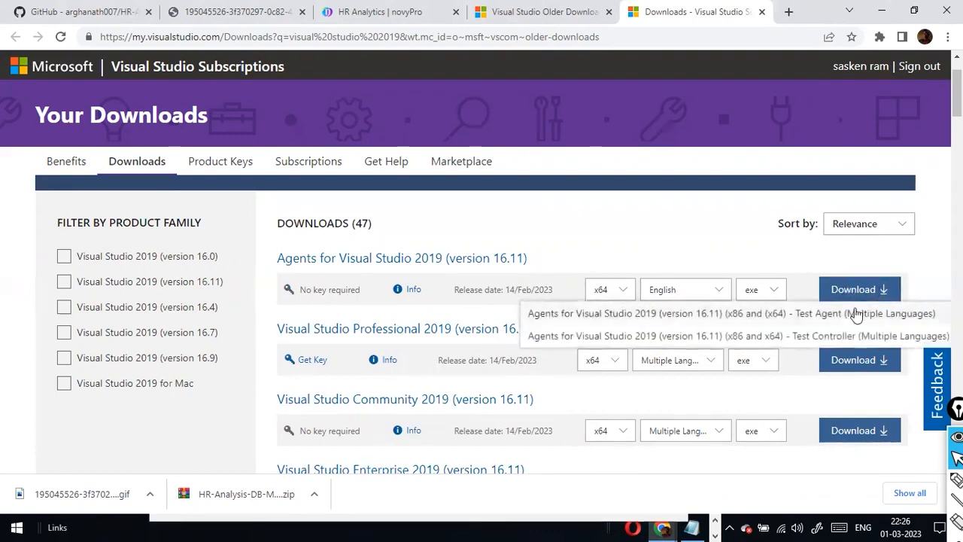
Filter the downloads to Visual Studio 2019 (version 16.0) and download Visual Studio Professional 2019, saving vs_Professional.exe in the Visual Studio folder.
left_click(736, 238)
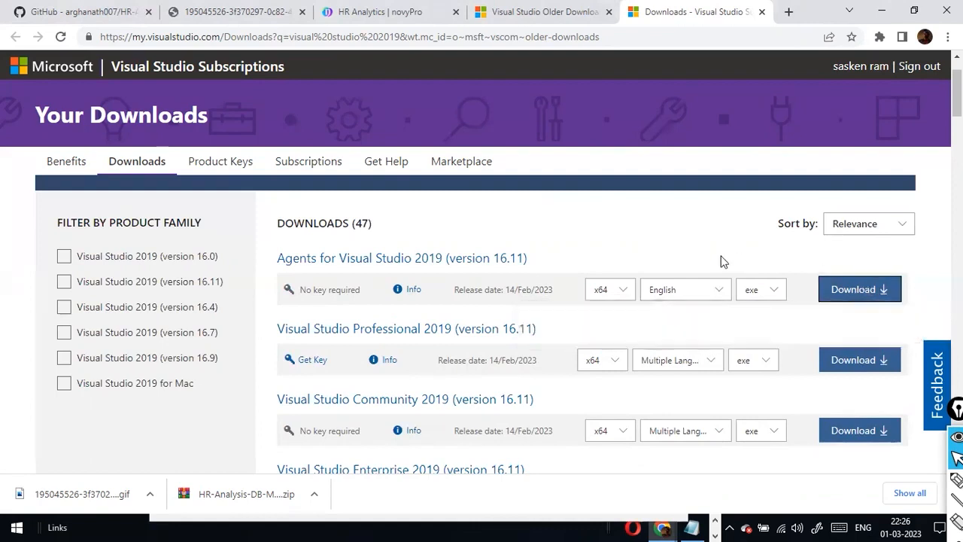
left_click(64, 257)
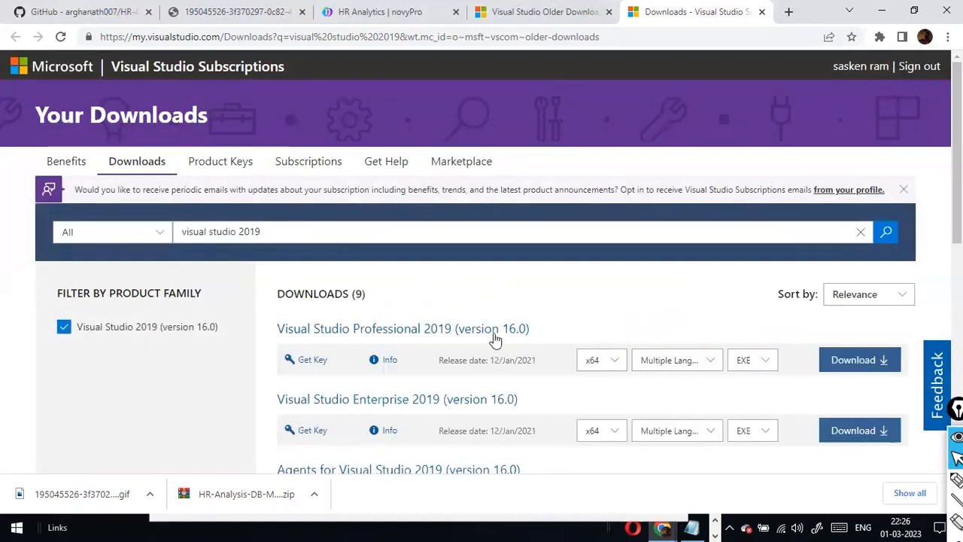
left_click(860, 359)
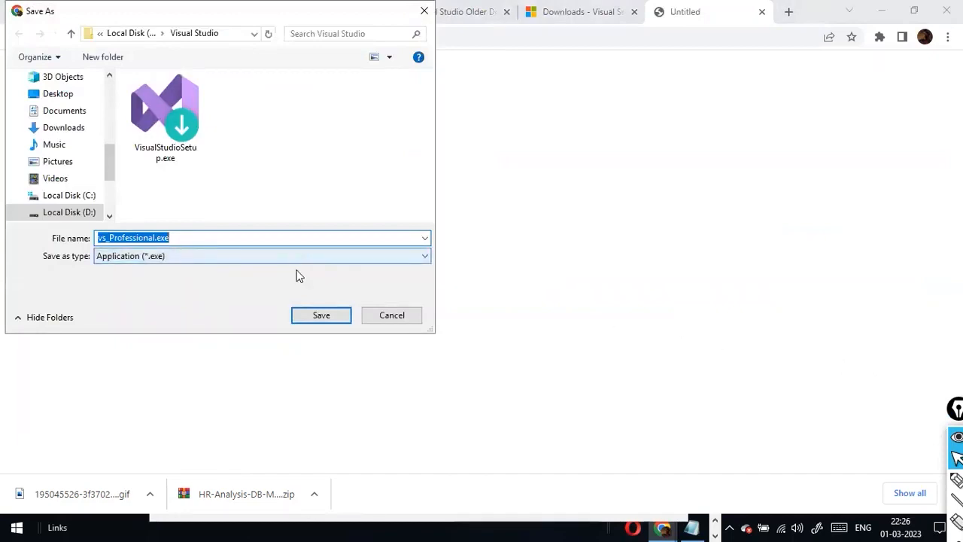
left_click(329, 319)
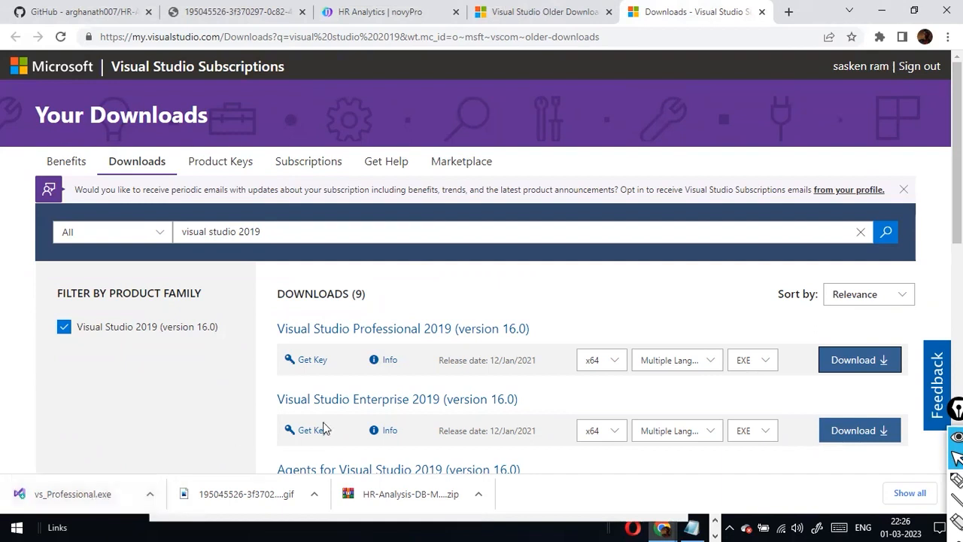
Switch to Visual Studio and close the About Microsoft Visual Studio window.
key("alt+Tab")
key("alt+Tab")
key("alt+Tab")
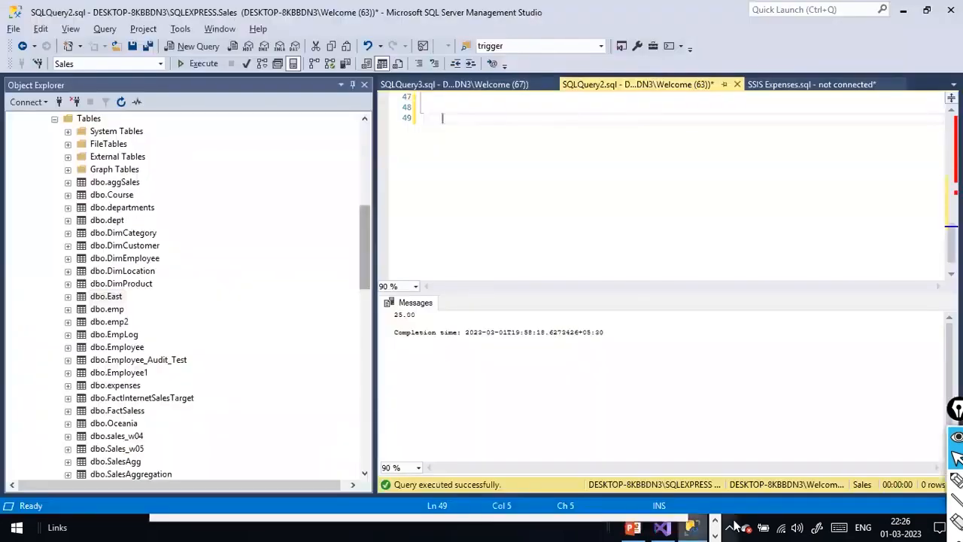
left_click(663, 527)
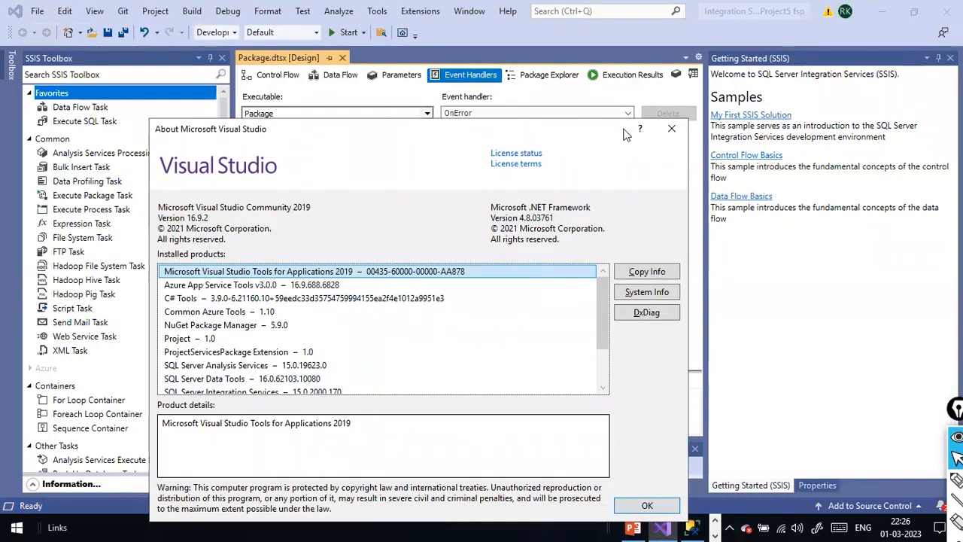
left_click(671, 131)
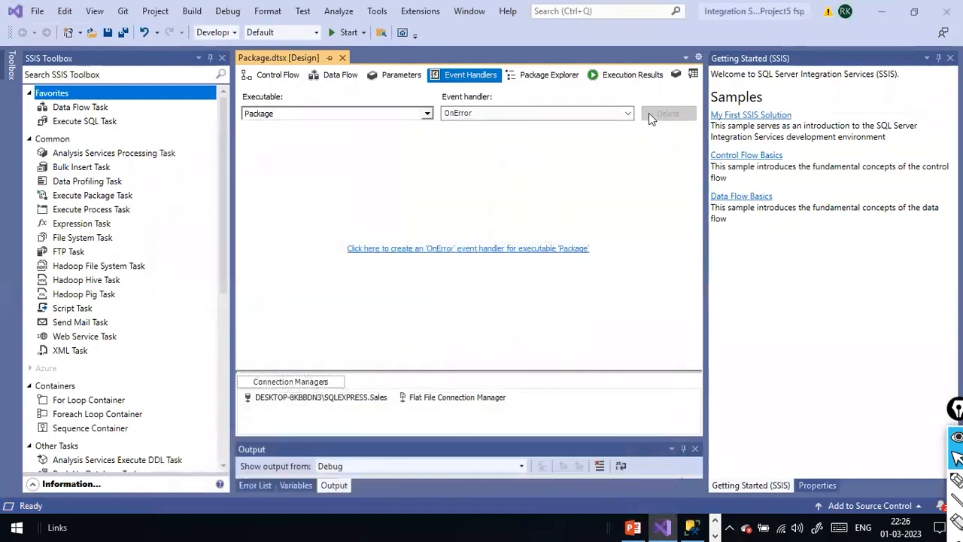
Open Manage Extensions, search the online extensions for "ssis" and select SQL Server Integration Services Projects.
left_click(423, 12)
left_click(421, 46)
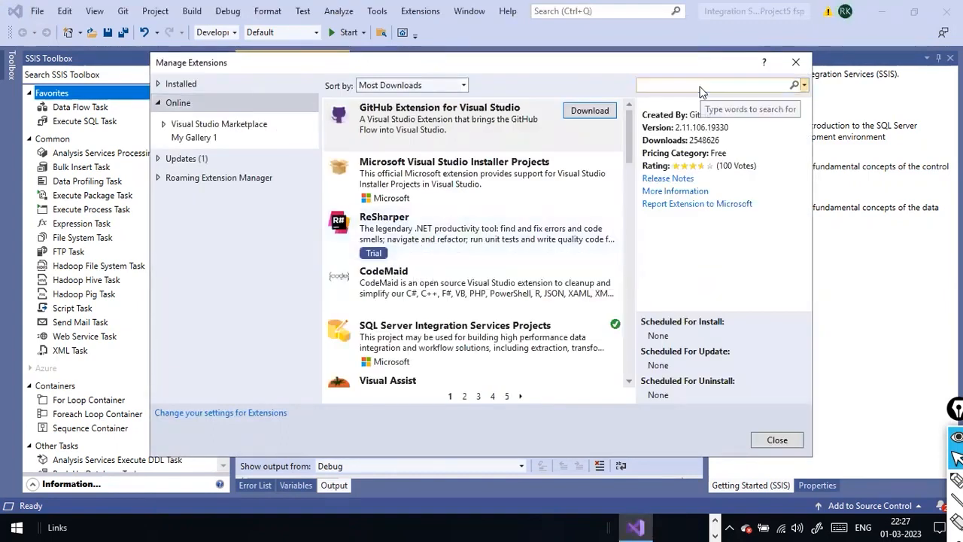
type("ssis")
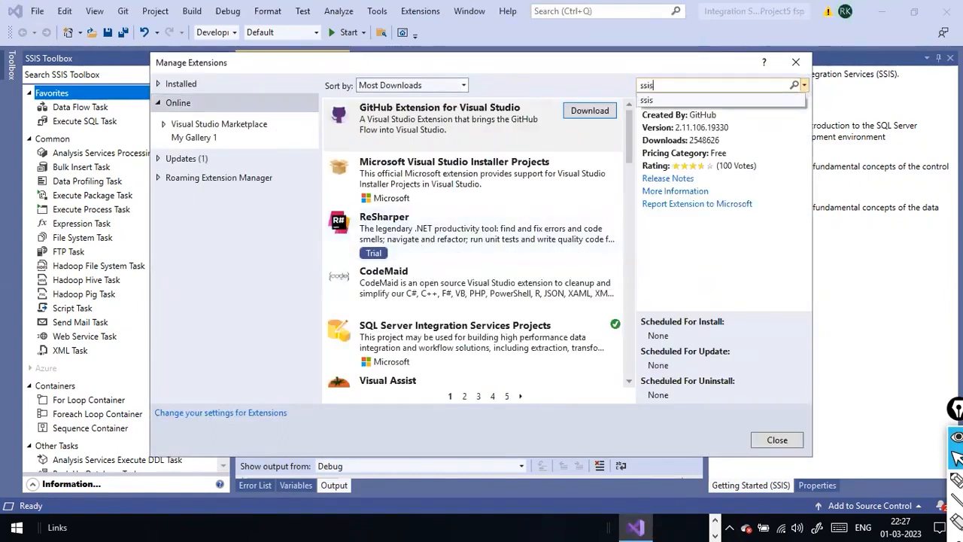
key("Return")
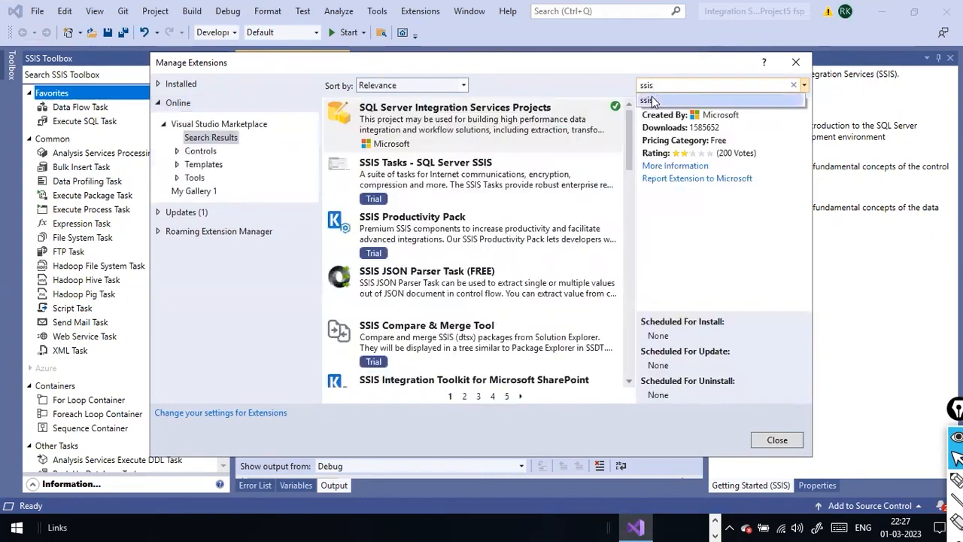
left_click(450, 120)
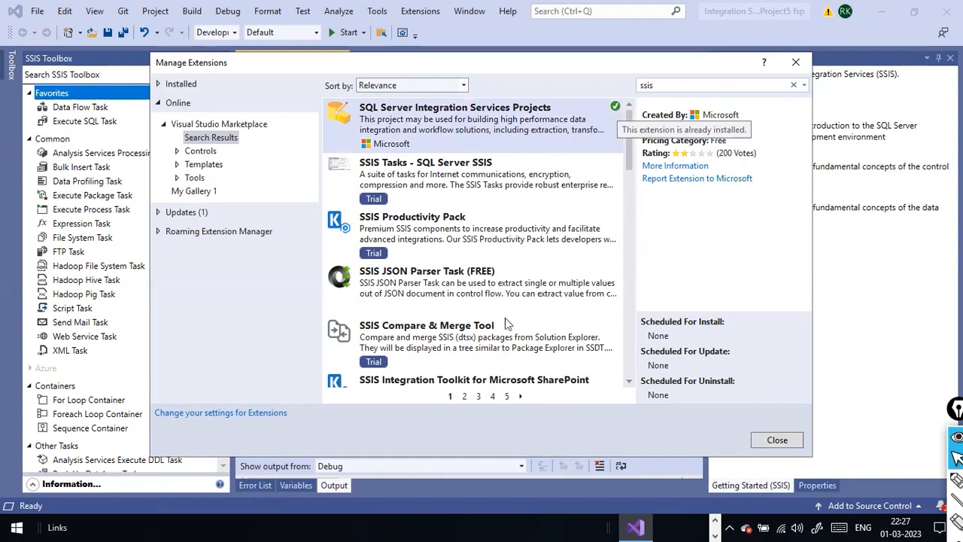
Look through the SSIS extension results, return to SQL Server Integration Services Projects, and close the extension manager.
scroll(516, 269, "down", 15)
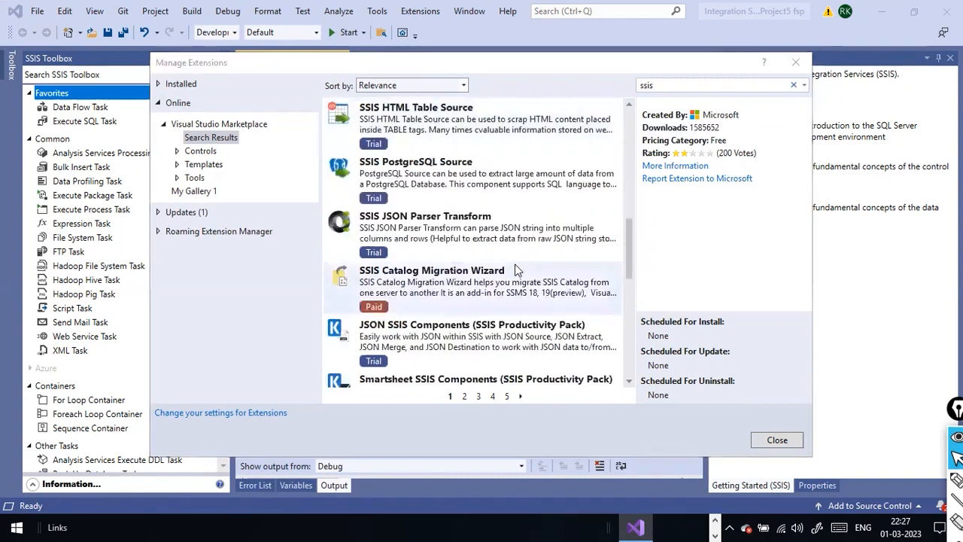
scroll(516, 269, "down", 3)
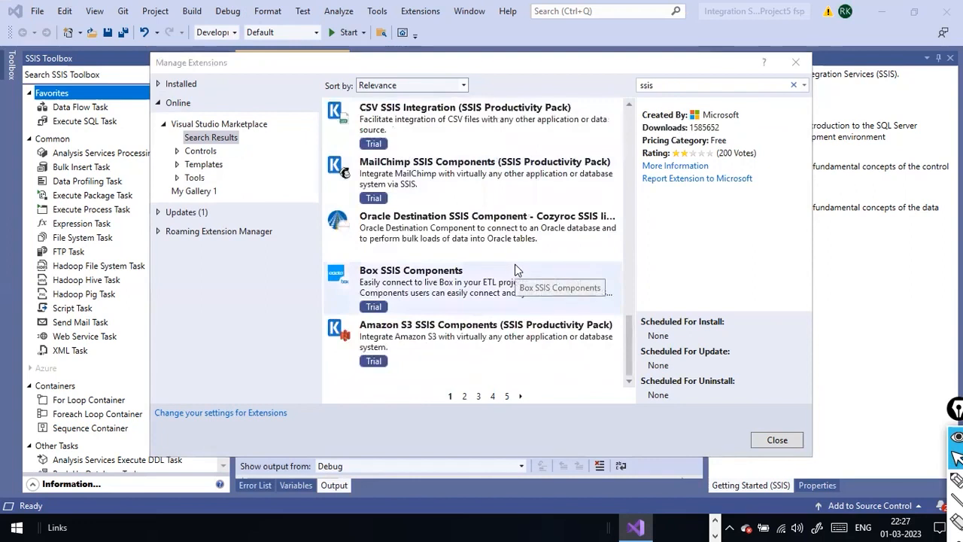
scroll(517, 270, "up", 9)
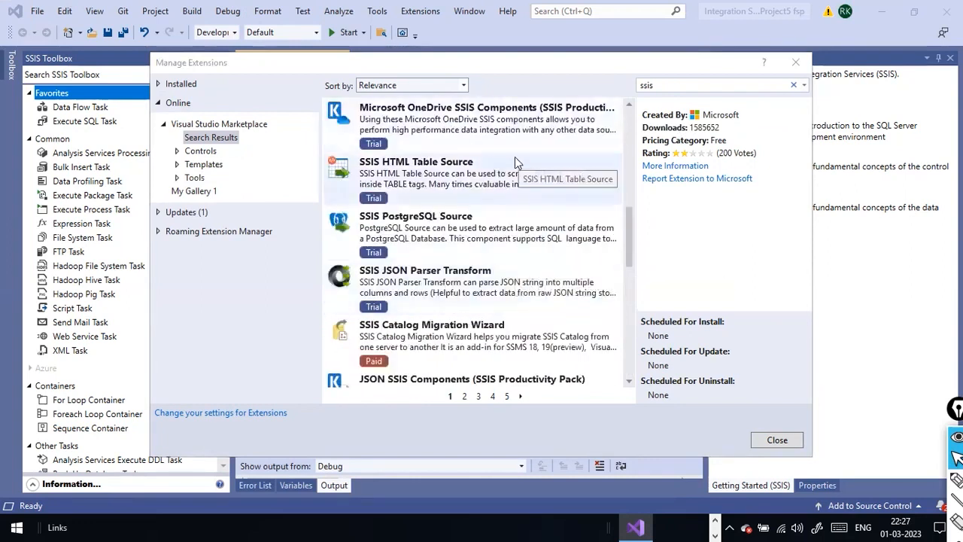
left_click(453, 169)
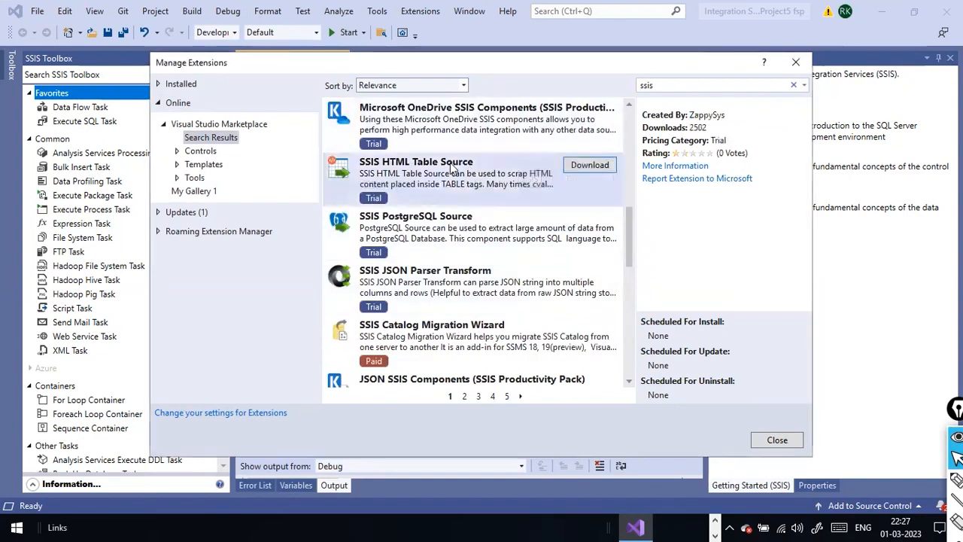
scroll(588, 170, "up", 8)
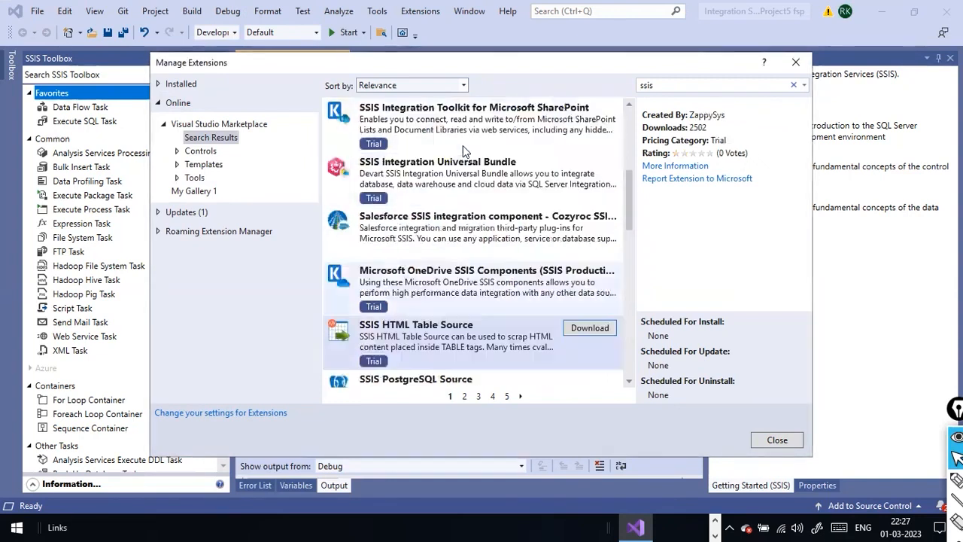
left_click(462, 145)
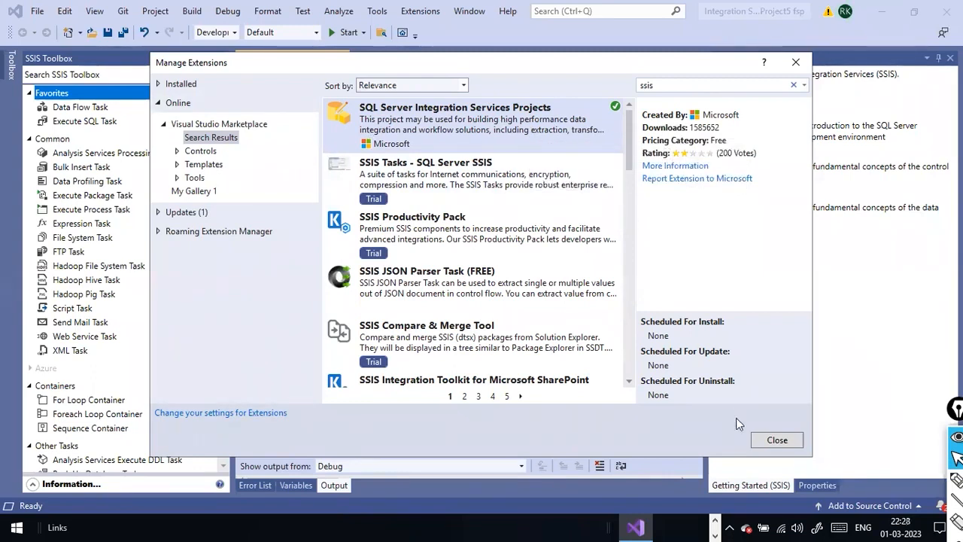
left_click(773, 439)
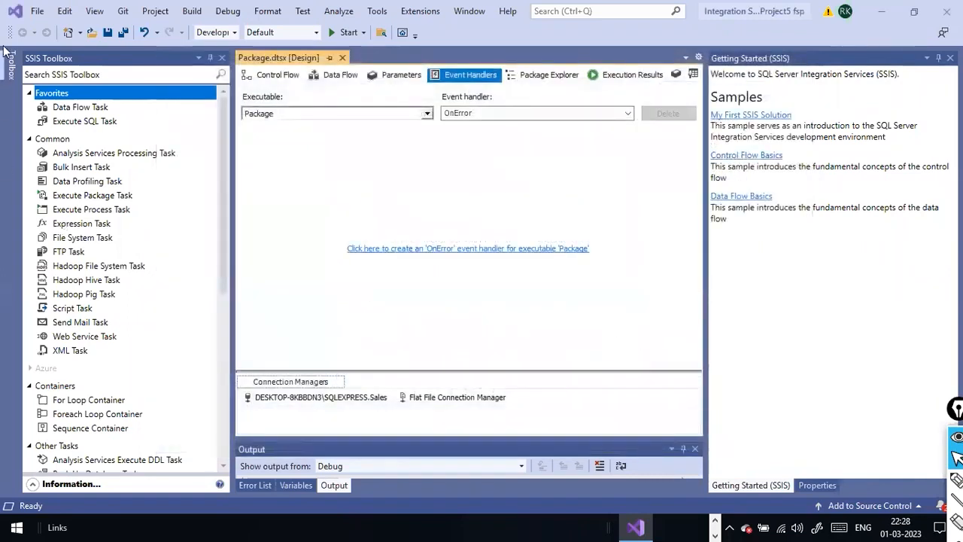
Start a new project from the Integration Services Project template.
left_click(37, 12)
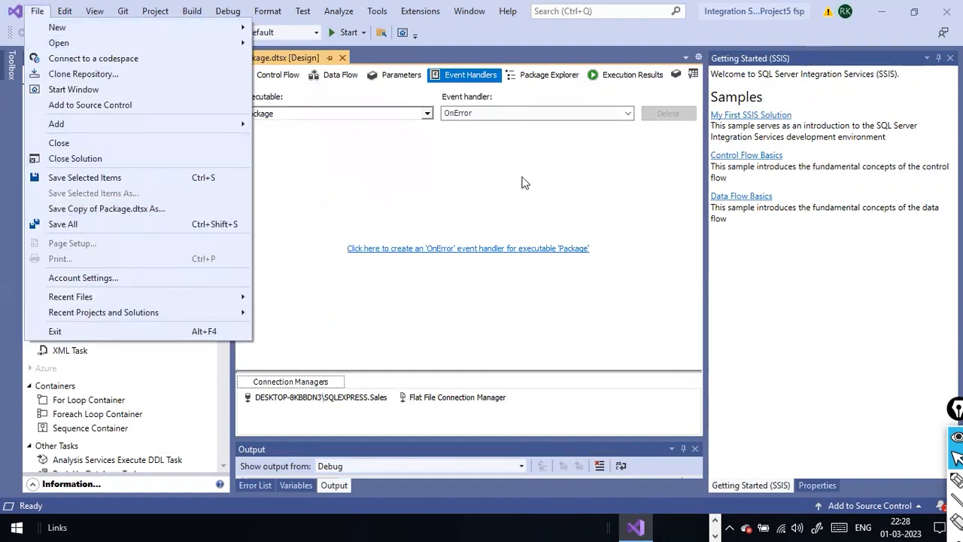
left_click(366, 168)
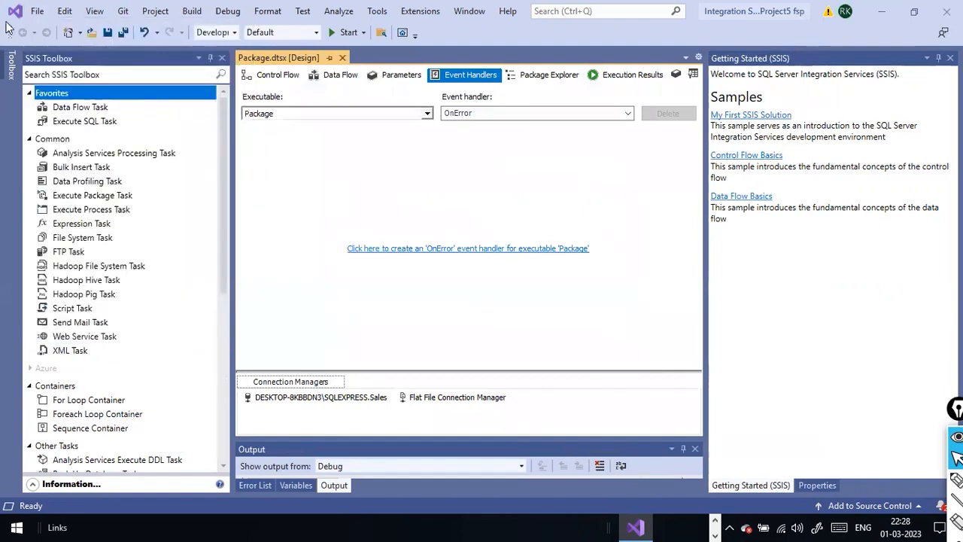
left_click(37, 10)
mouse_move(35, 33)
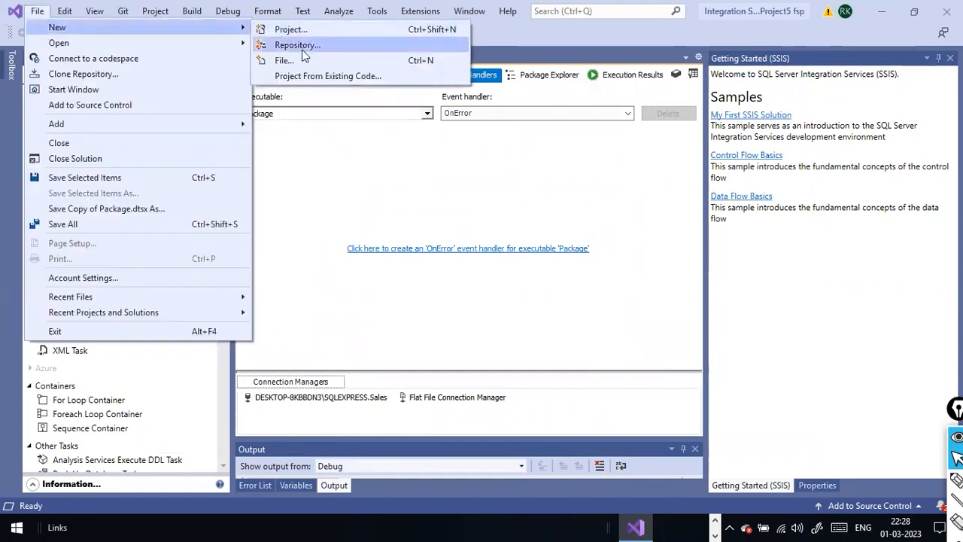
left_click(311, 30)
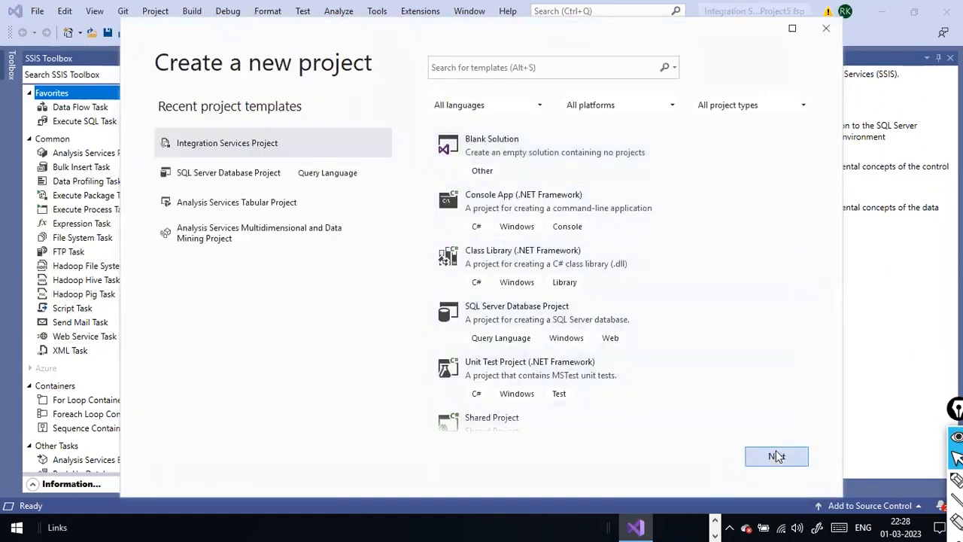
double_click(278, 143)
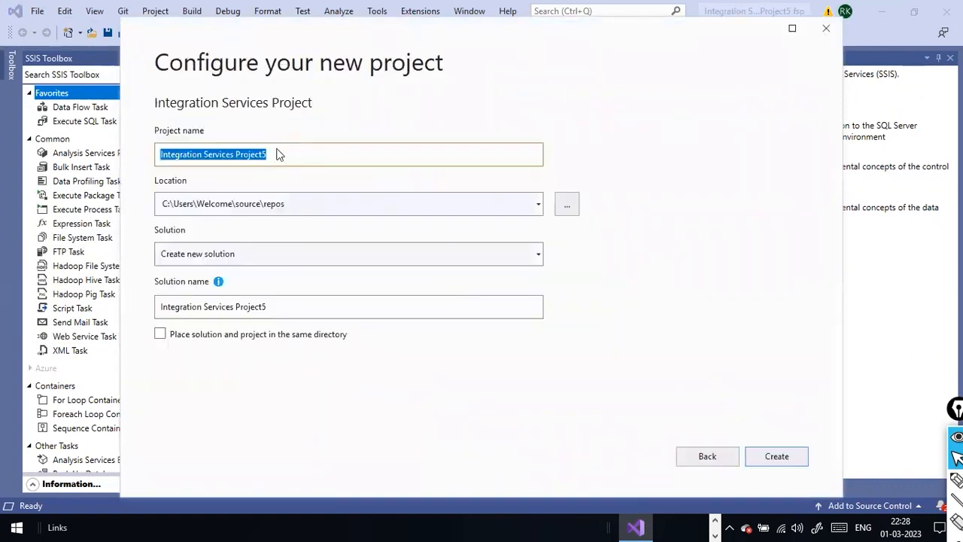
Name the project "Source to Staging data Sync" and create it in the default location with a new solution.
left_click(276, 154)
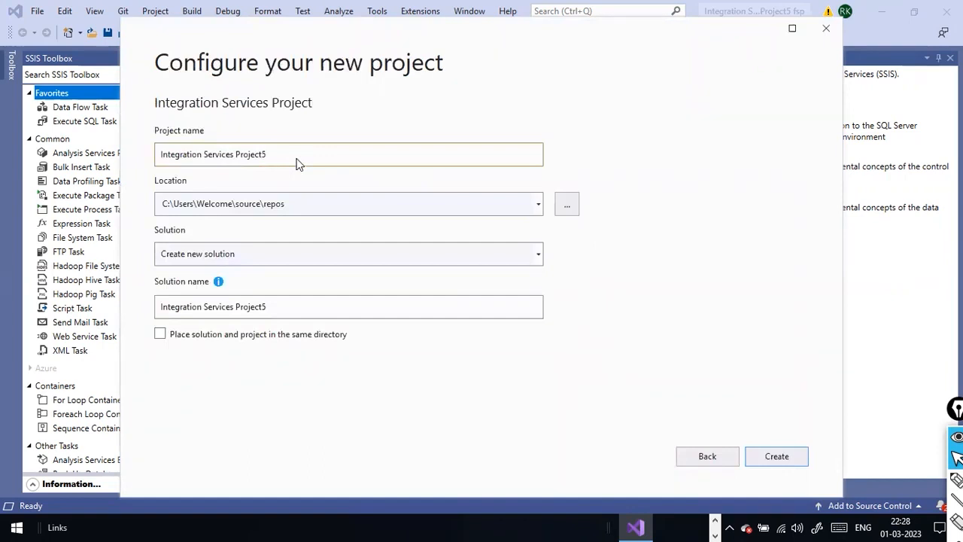
key("ctrl+a")
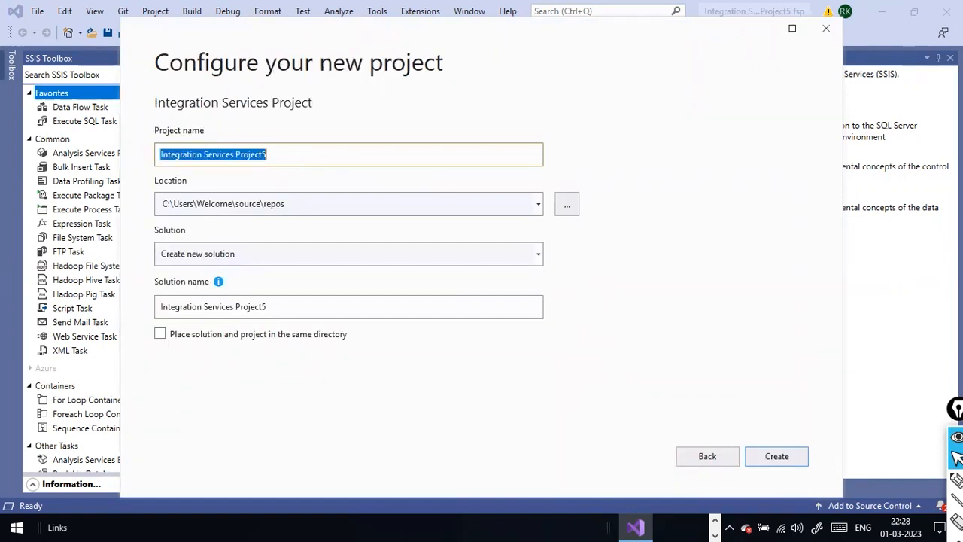
type("Sur")
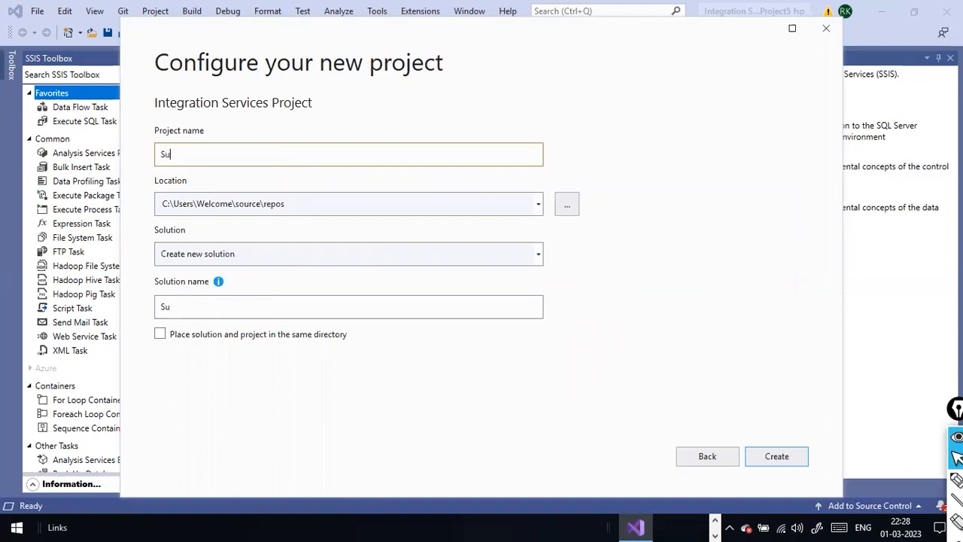
key("BackSpace")
type("cec")
type("aging data Sync")
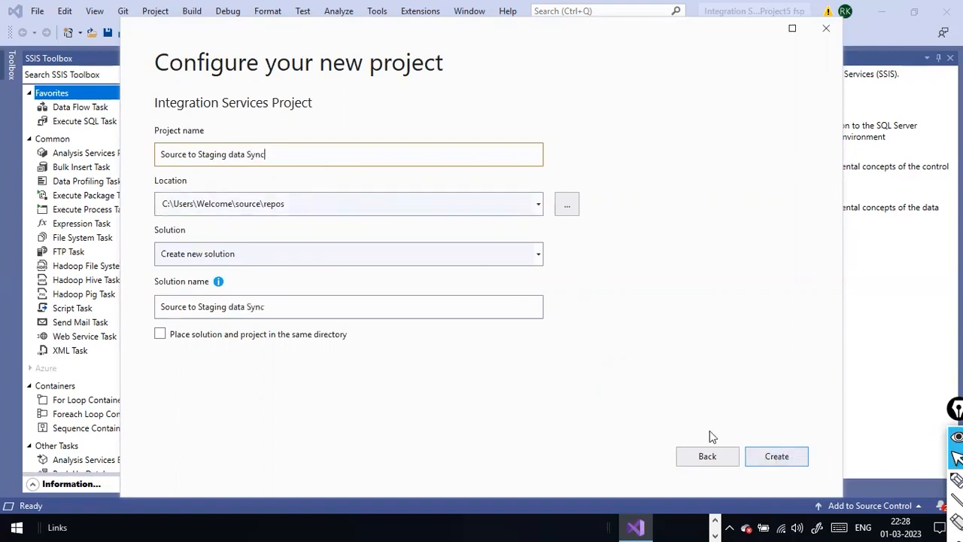
left_click(760, 460)
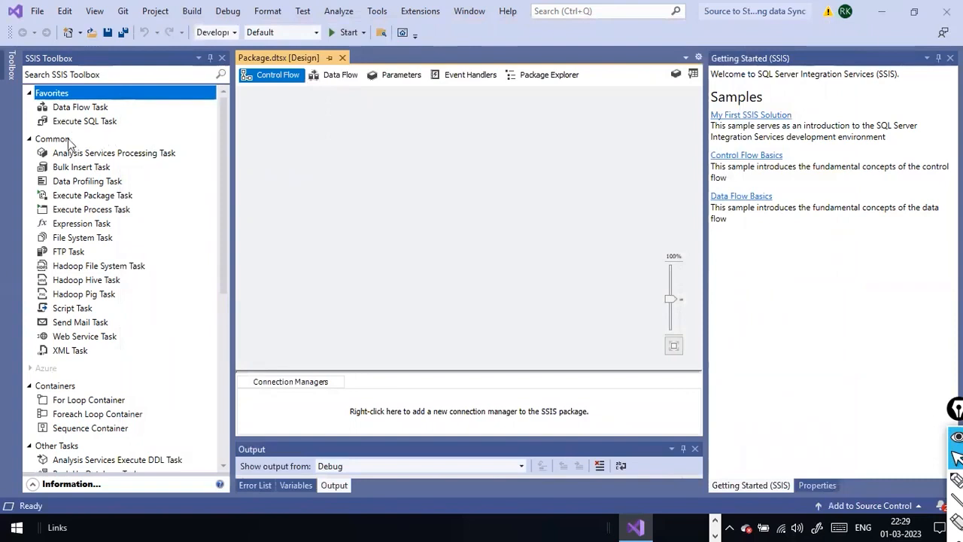
Collapse and re-expand the Common, Containers and Other Tasks groups of the SSIS Toolbox and look through the available tasks.
left_click(30, 139)
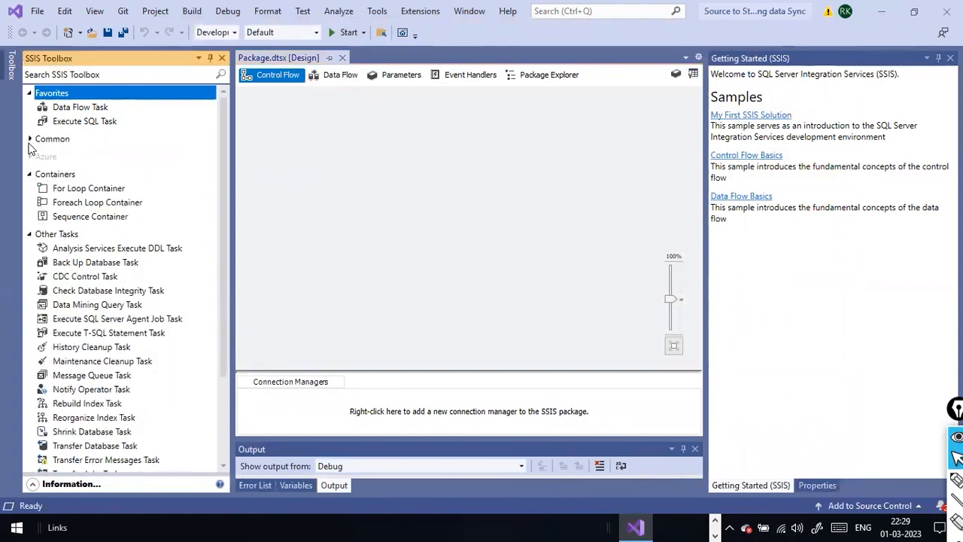
left_click(29, 174)
left_click(33, 192)
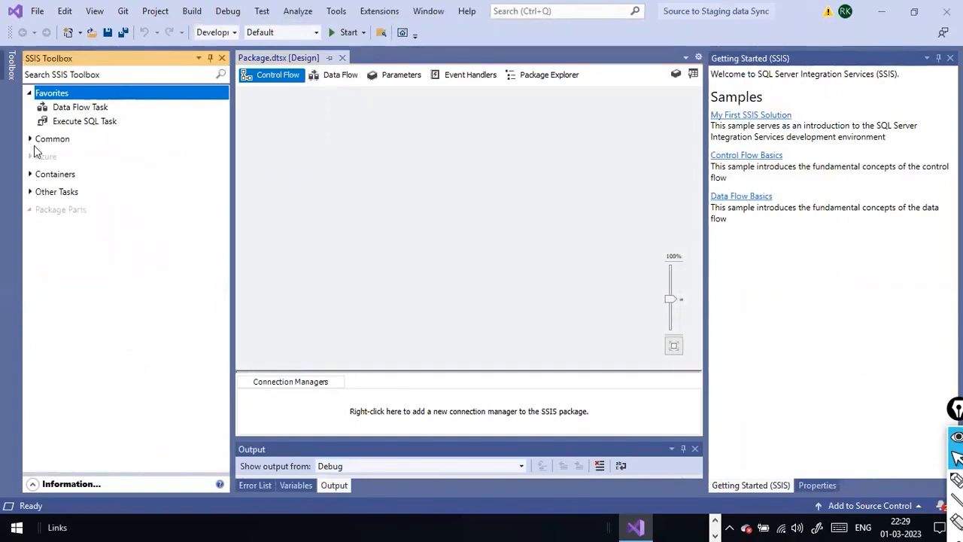
left_click(30, 139)
left_click(30, 385)
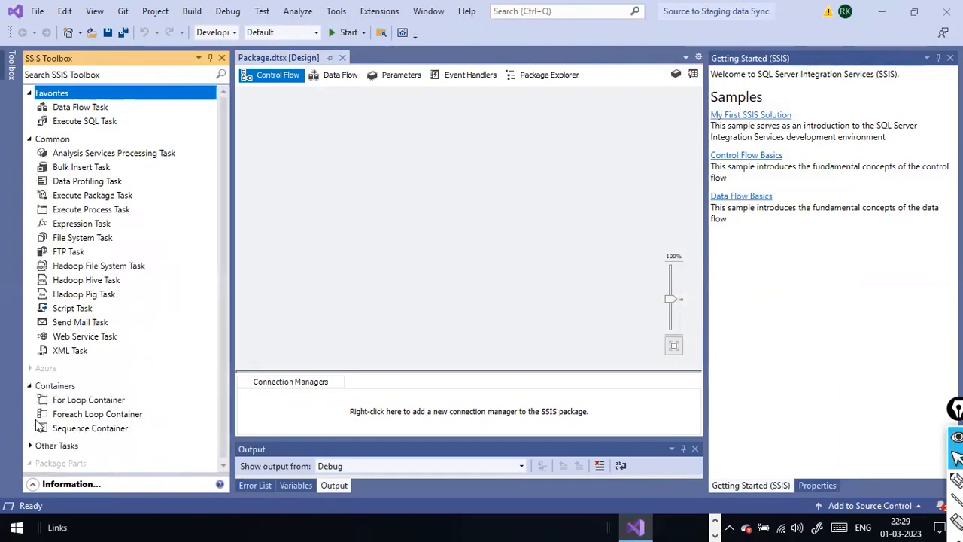
left_click(30, 445)
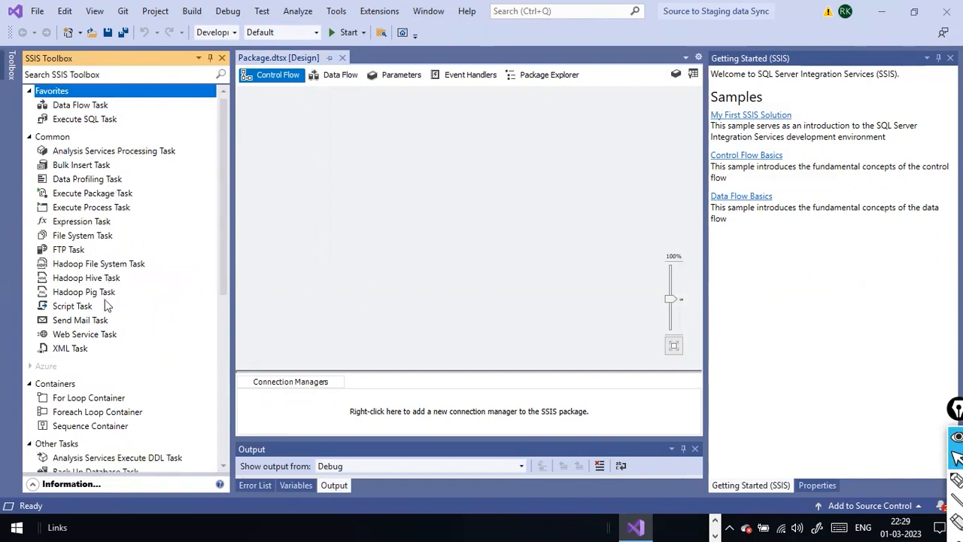
scroll(84, 353, "down", 4)
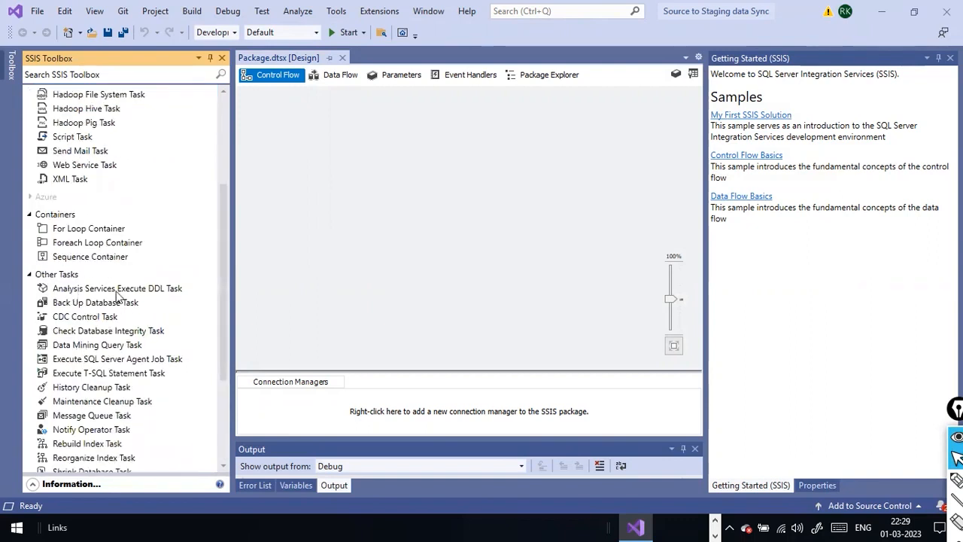
scroll(116, 296, "down", 4)
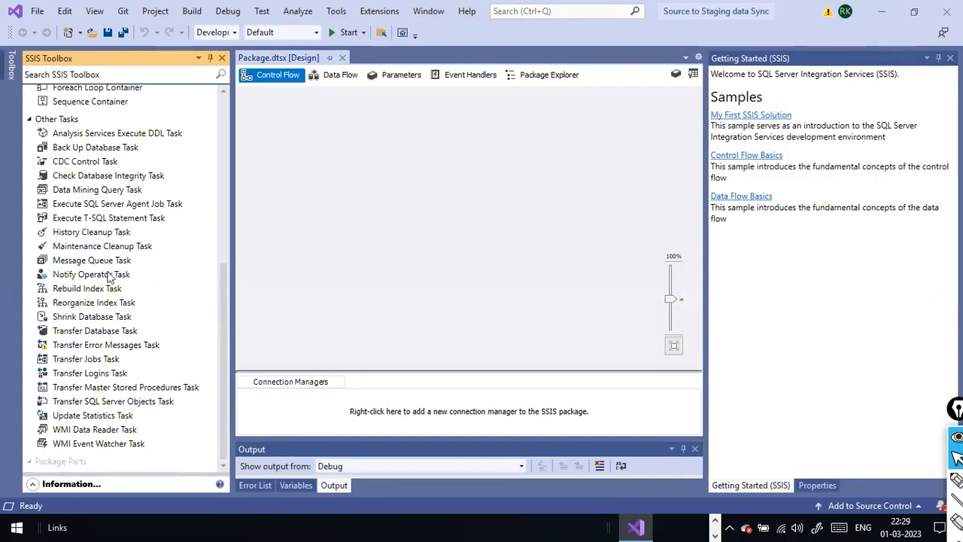
scroll(108, 275, "up", 8)
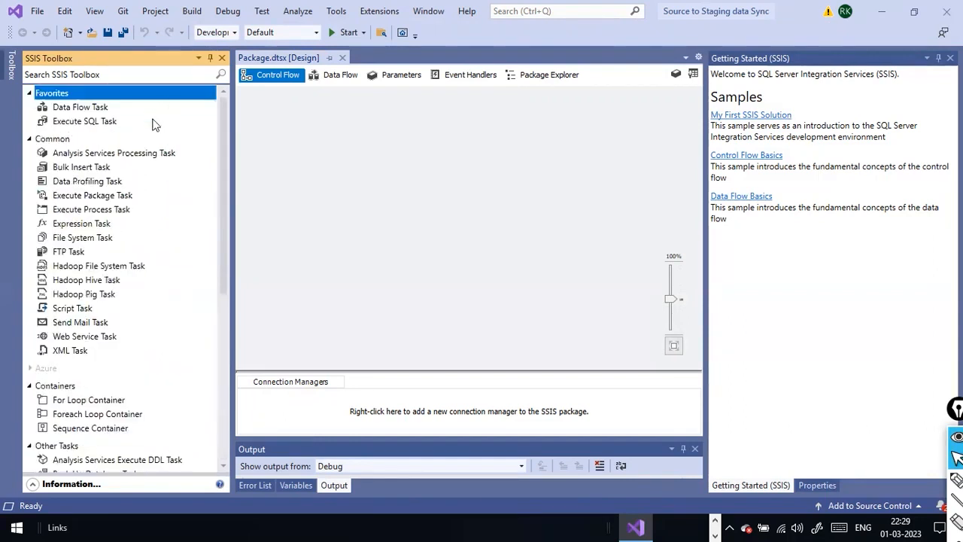
Add a Data Flow Task to the package's control flow and open it for editing.
left_click(59, 108)
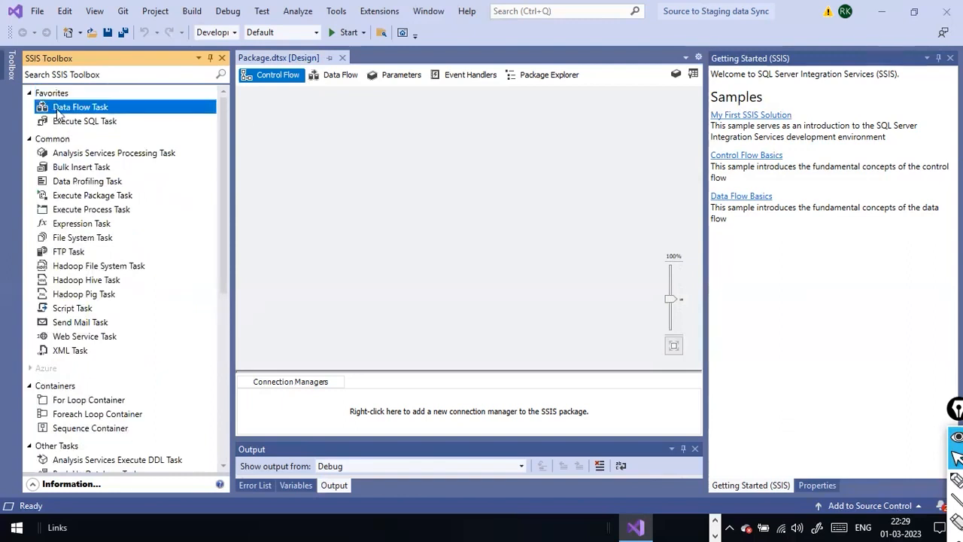
left_click_drag(89, 110, 386, 113)
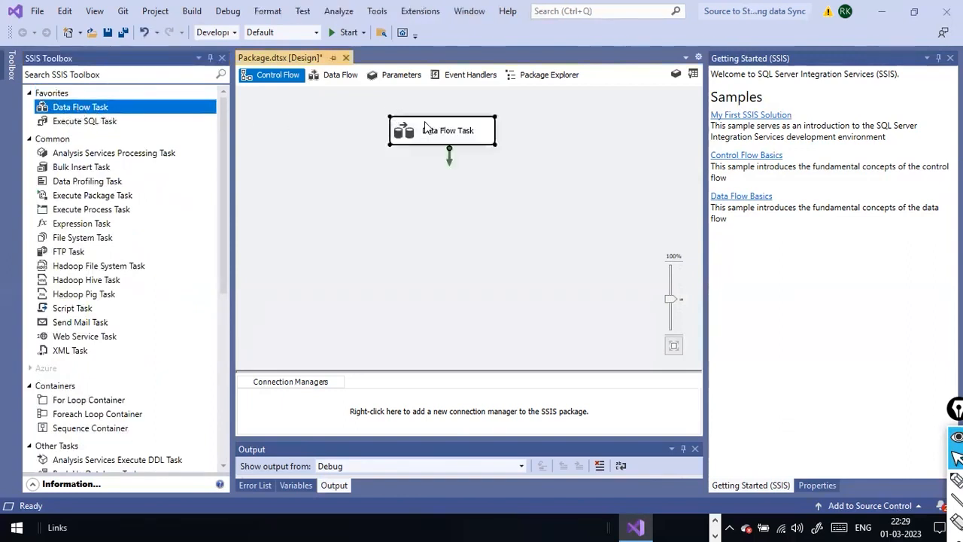
right_click(466, 136)
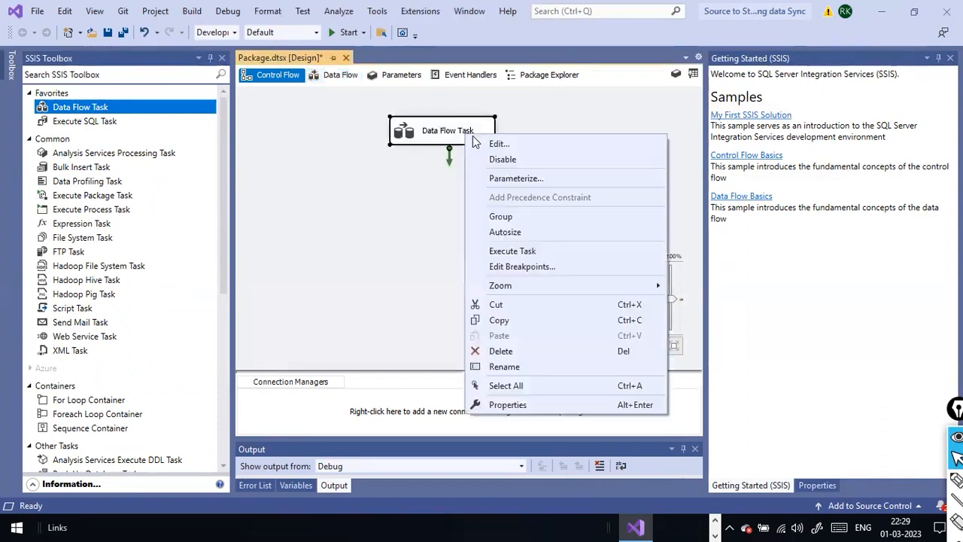
left_click(497, 145)
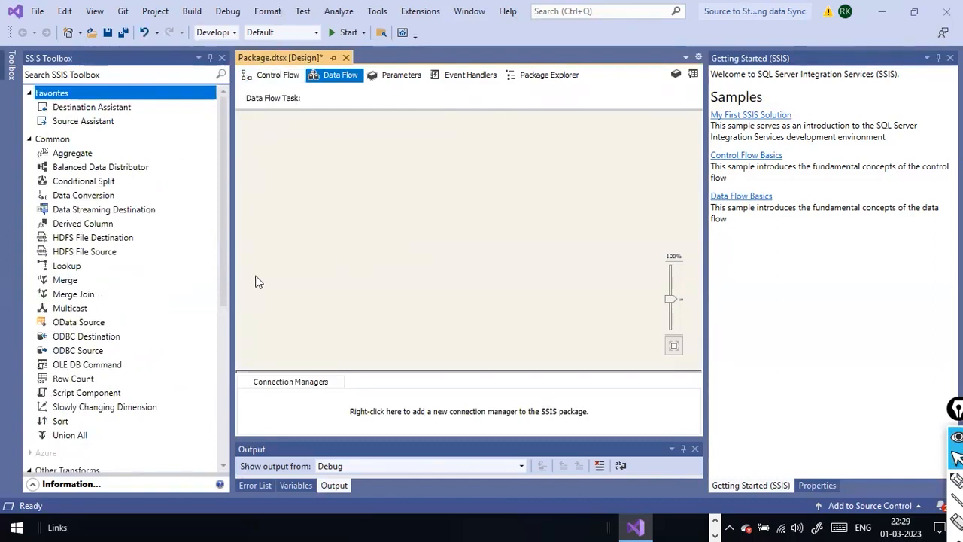
Expand the Other Sources and Other Destinations groups and look through the available data flow components.
scroll(171, 315, "down", 7)
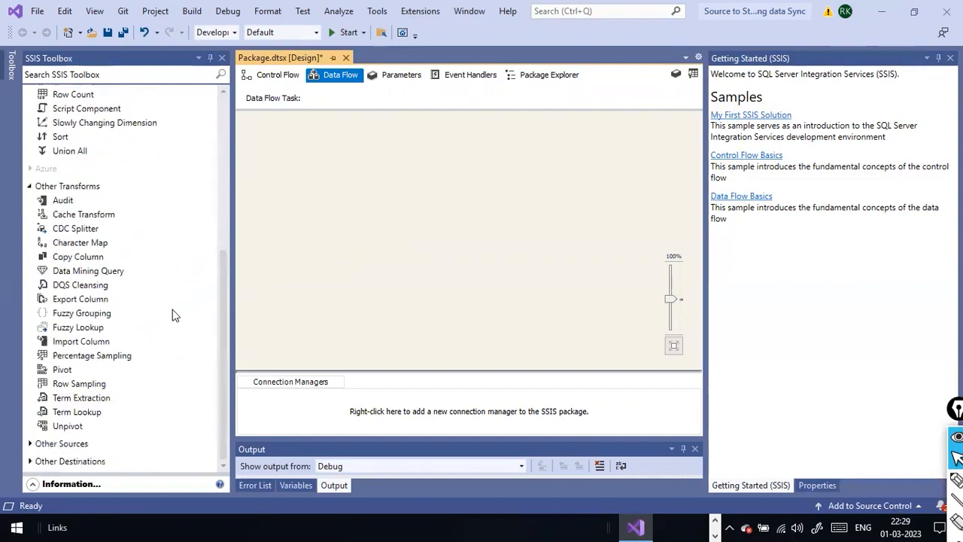
scroll(172, 315, "up", 4)
scroll(172, 314, "down", 4)
left_click(30, 444)
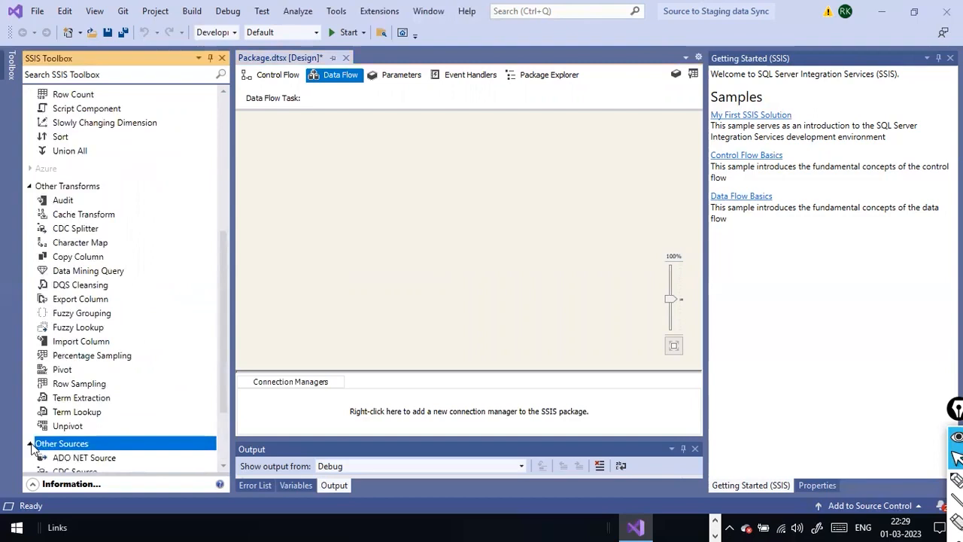
left_click(30, 461)
scroll(79, 399, "down", 4)
scroll(83, 369, "up", 15)
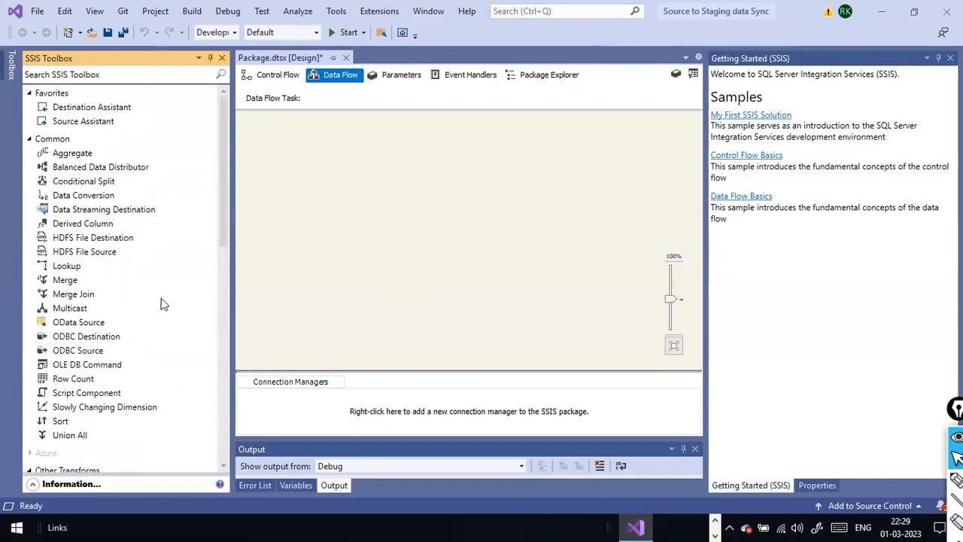
scroll(161, 304, "down", 6)
scroll(161, 304, "down", 6)
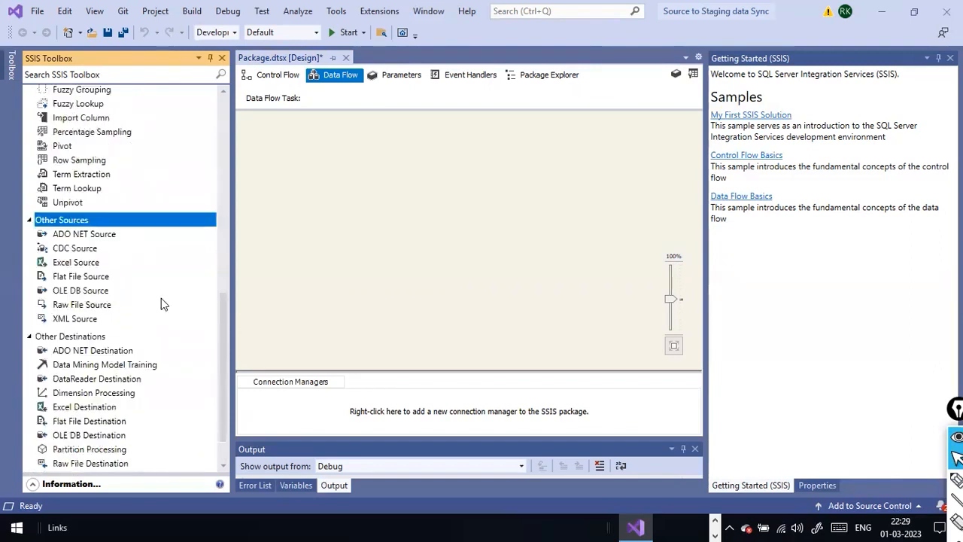
Return to the control flow, reopen the Data Flow Task and review its transforms, sources and destinations.
left_click(274, 75)
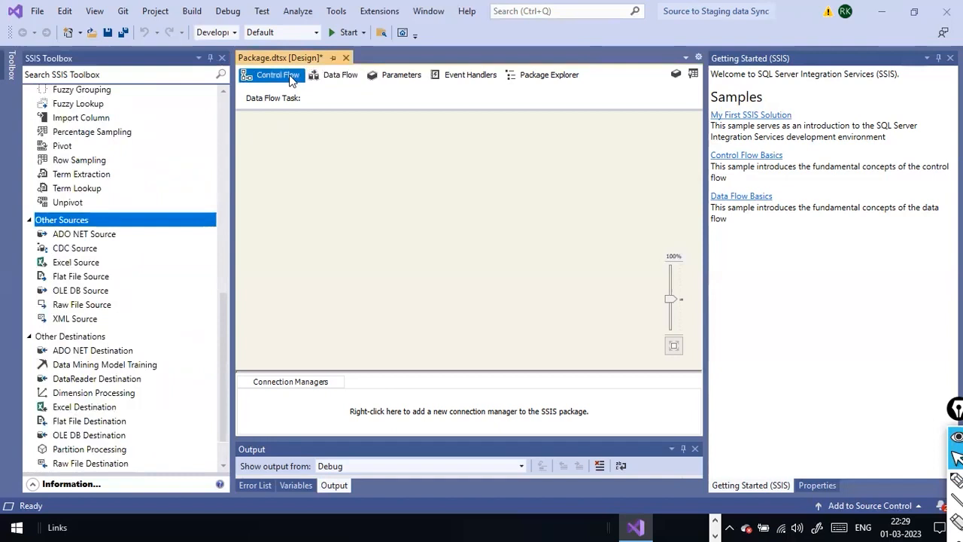
left_click(345, 74)
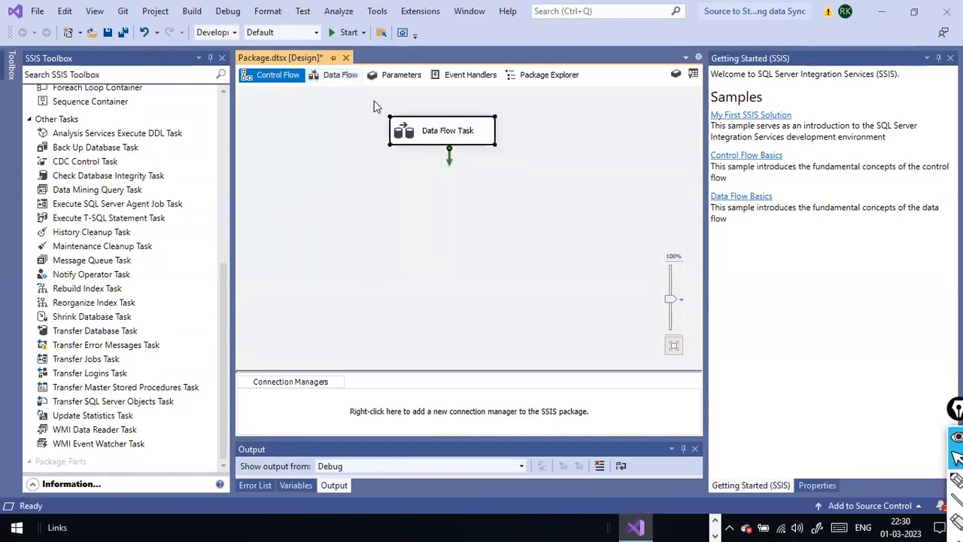
right_click(465, 140)
left_click(478, 144)
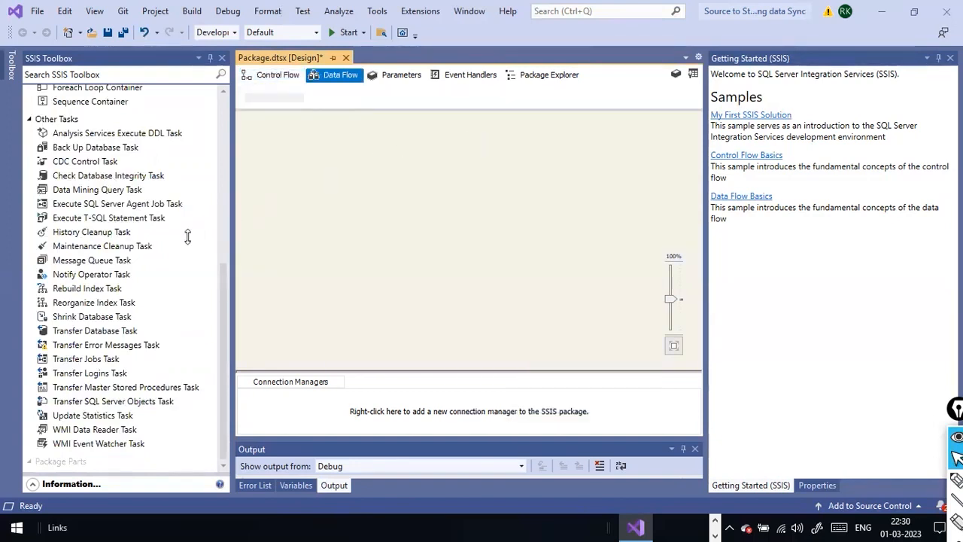
scroll(108, 266, "up", 15)
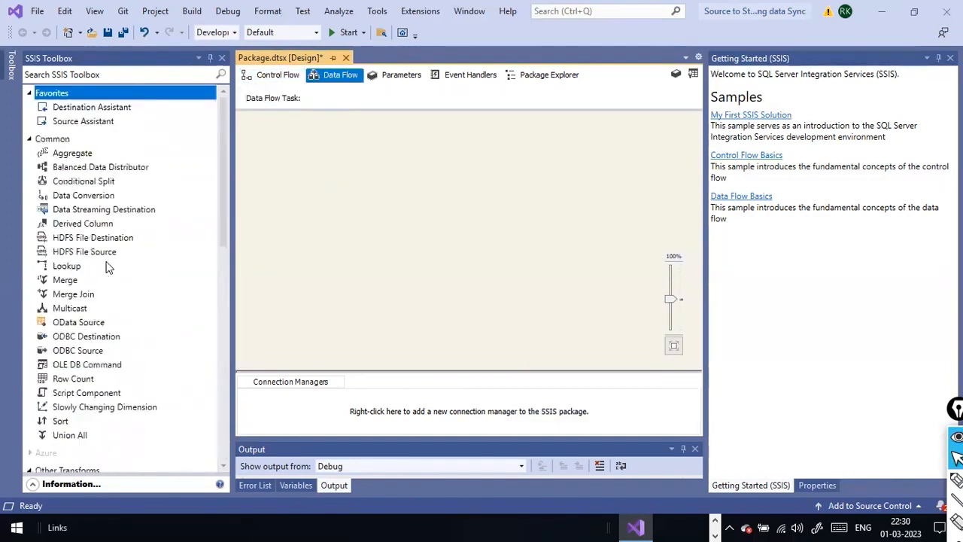
scroll(107, 266, "down", 6)
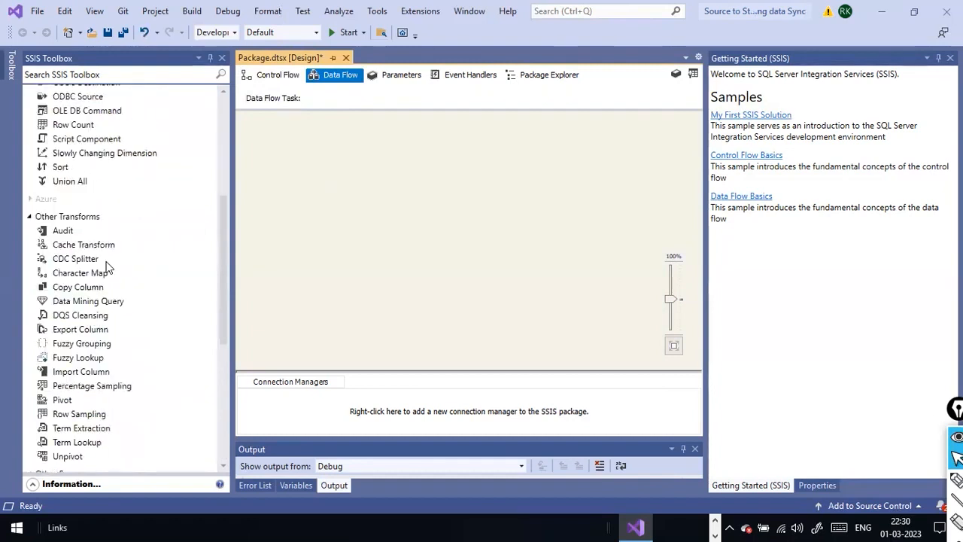
scroll(107, 267, "down", 7)
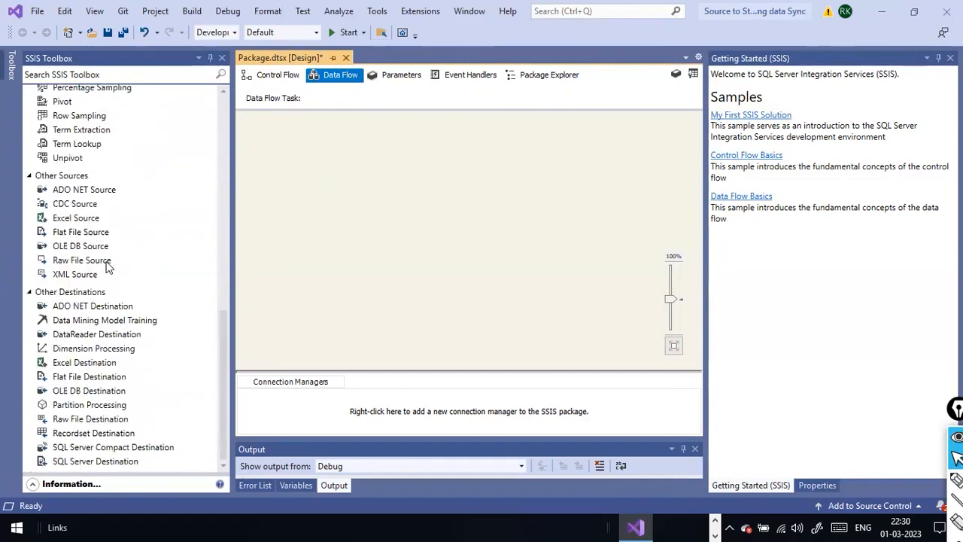
scroll(107, 267, "up", 6)
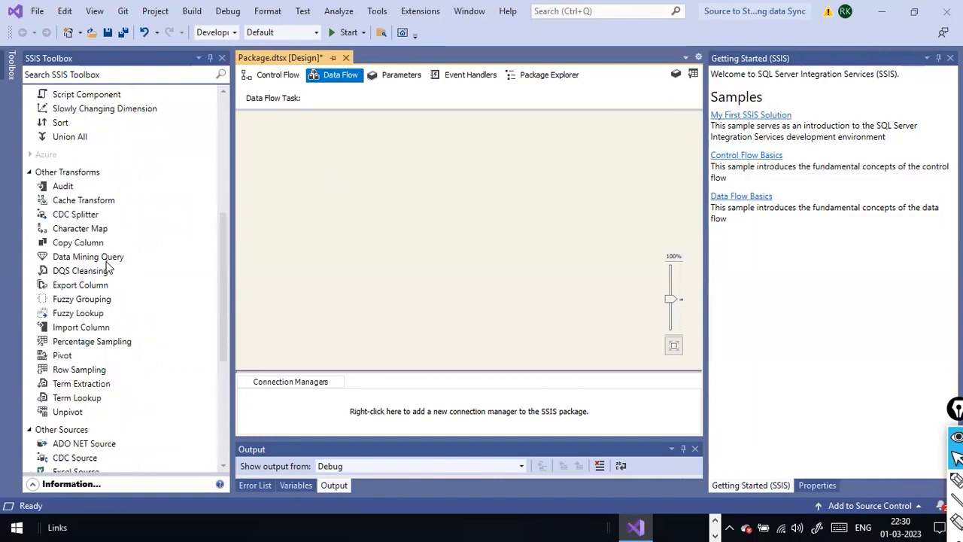
scroll(107, 267, "up", 7)
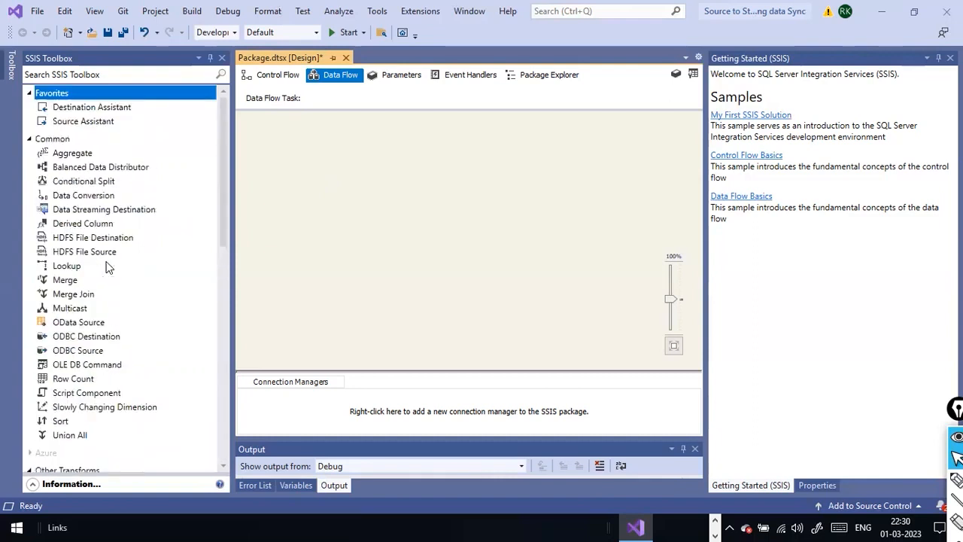
Switch to the control flow to view its tasks, and open the Data Flow Task for editing again.
left_click(281, 76)
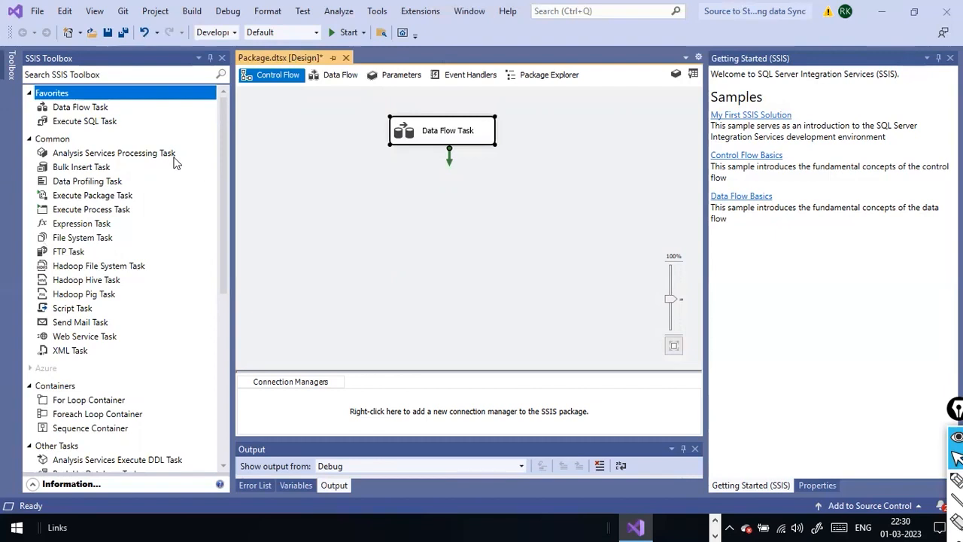
right_click(490, 144)
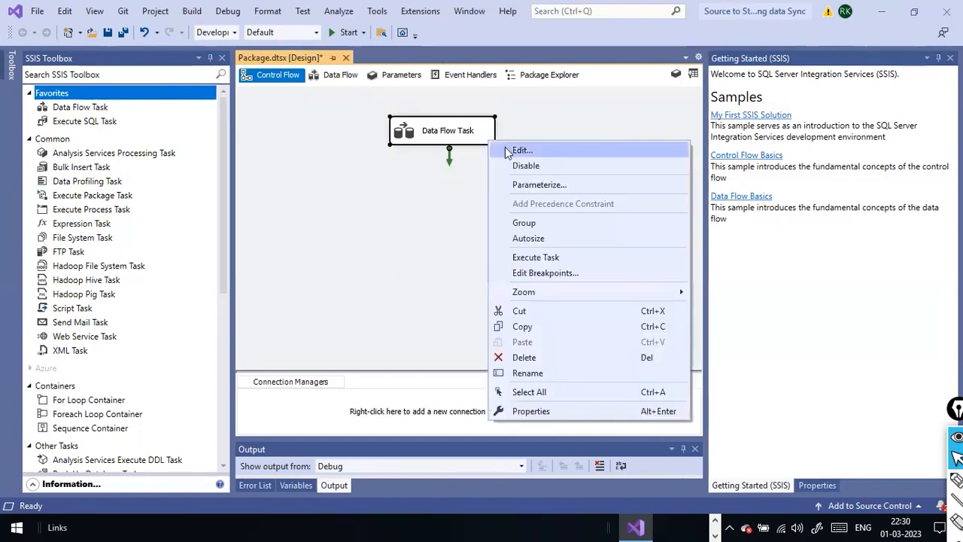
left_click(515, 150)
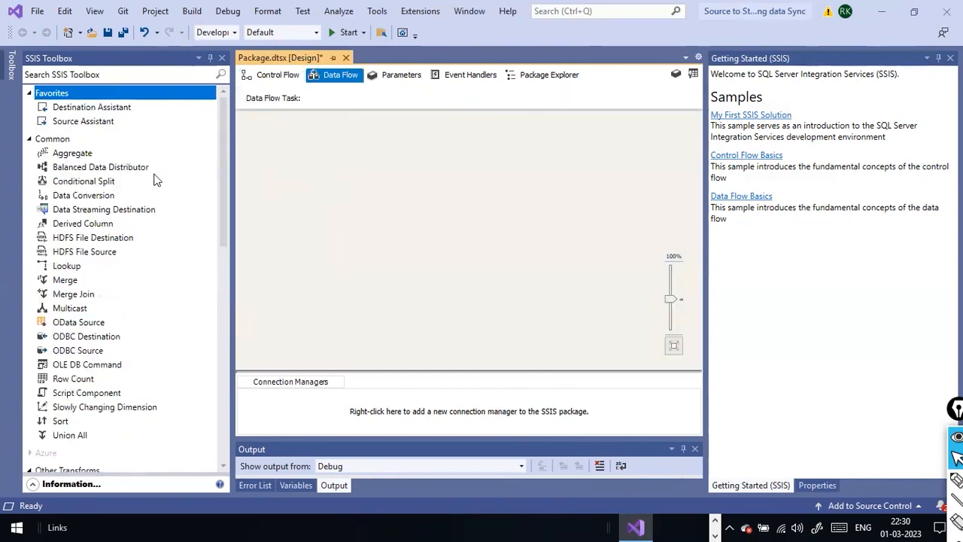
Search the SSIS Toolbox for "flat", add a Flat File Source to the data flow, and clear the search.
left_click(116, 74)
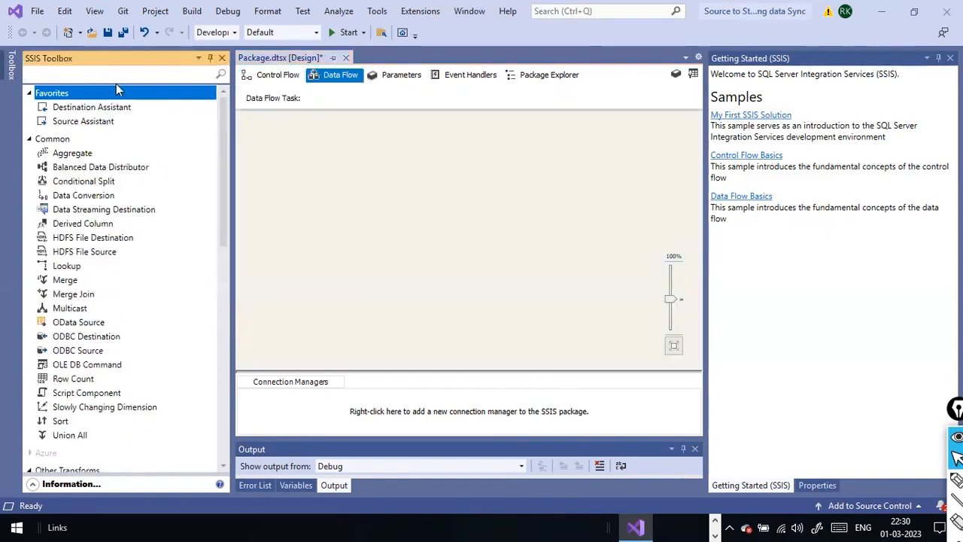
type("flat")
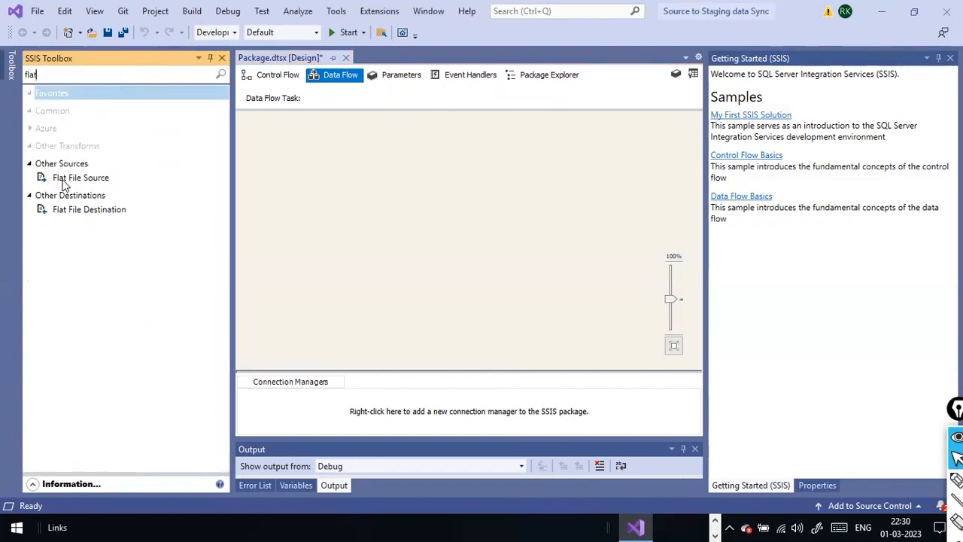
left_click_drag(70, 179, 401, 140)
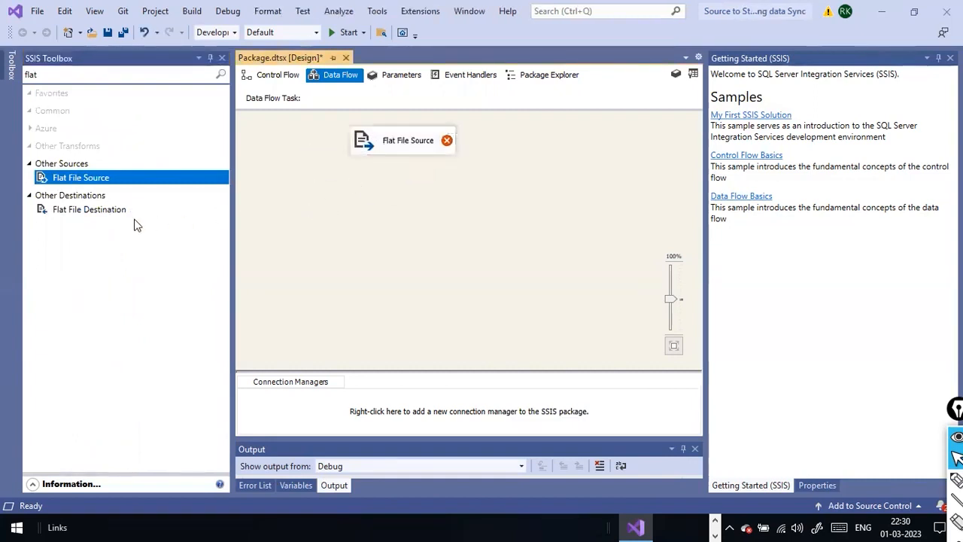
left_click(146, 77)
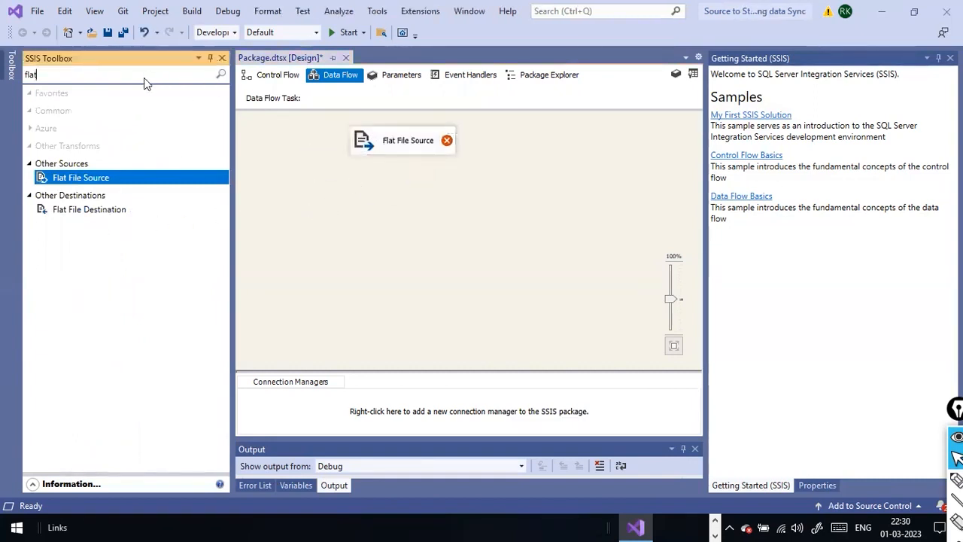
key("BackSpace")
key("BackSpace")
key("BackSpace")
key("BackSpace")
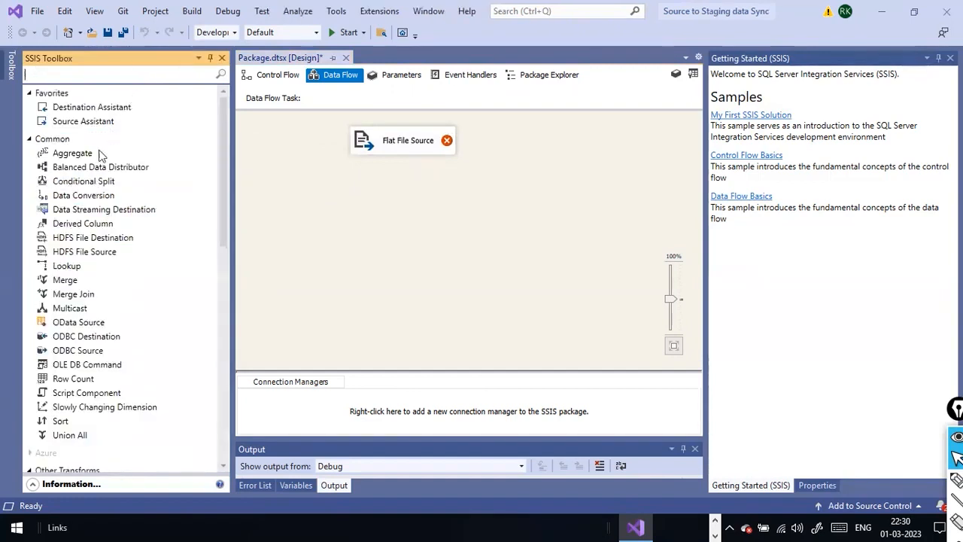
Delete the Flat File Source from the data flow and add an Excel Source in its place.
scroll(79, 177, "down", 7)
scroll(90, 215, "down", 7)
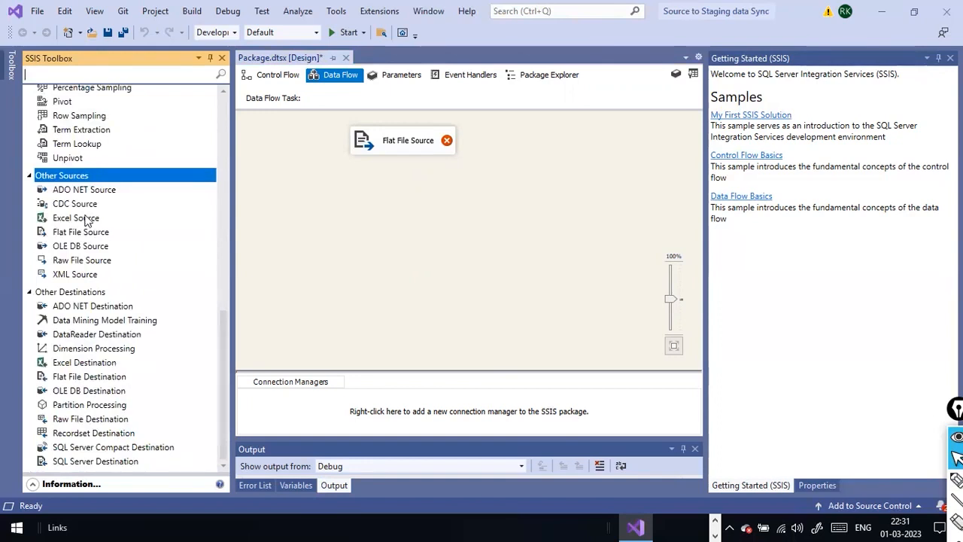
left_click(91, 222)
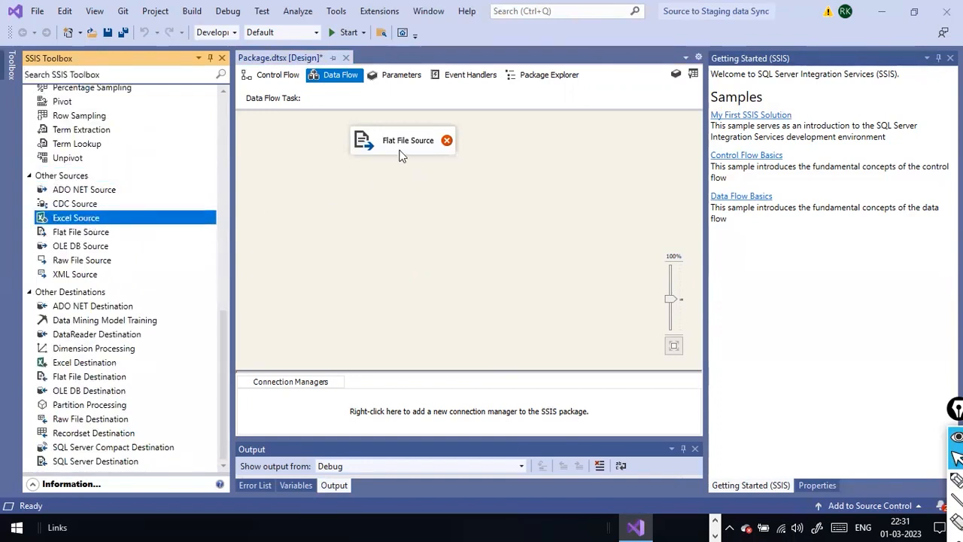
left_click(426, 143)
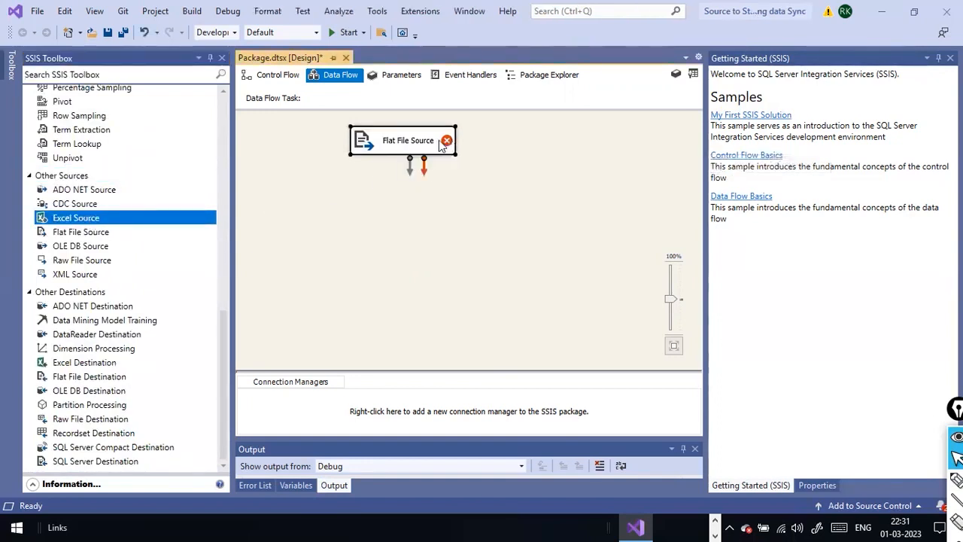
key("Delete")
left_click_drag(121, 218, 407, 134)
left_click(310, 239)
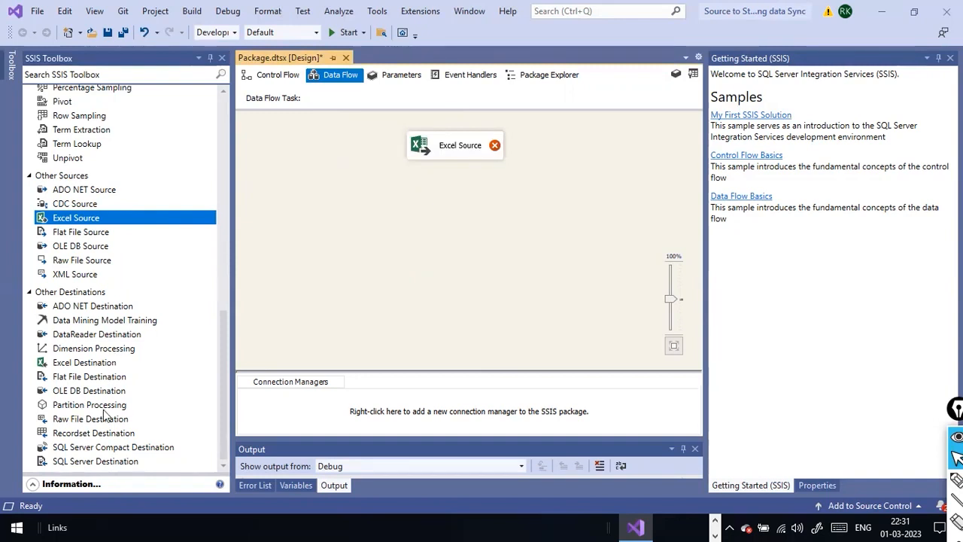
Add a SQL Server Destination below the Excel Source and adjust the positions of both components.
left_click_drag(92, 461, 420, 218)
left_click_drag(489, 239, 461, 242)
left_click(442, 154)
mouse_move(440, 150)
left_mouse_down()
mouse_move(451, 152)
mouse_move(443, 154)
left_mouse_up()
left_click(559, 192)
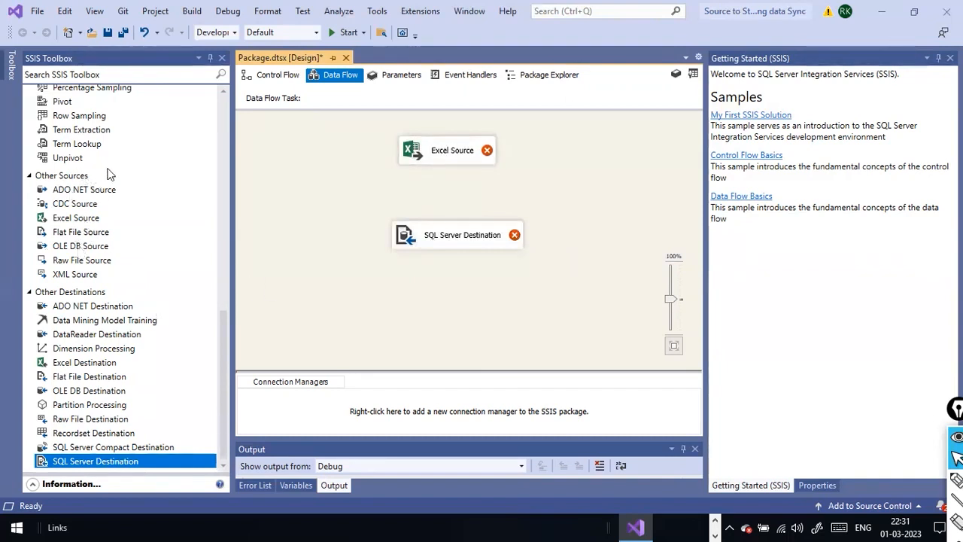
Look through the Common and Other Transforms groups for transformations available between source and destination.
scroll(137, 261, "up", 8)
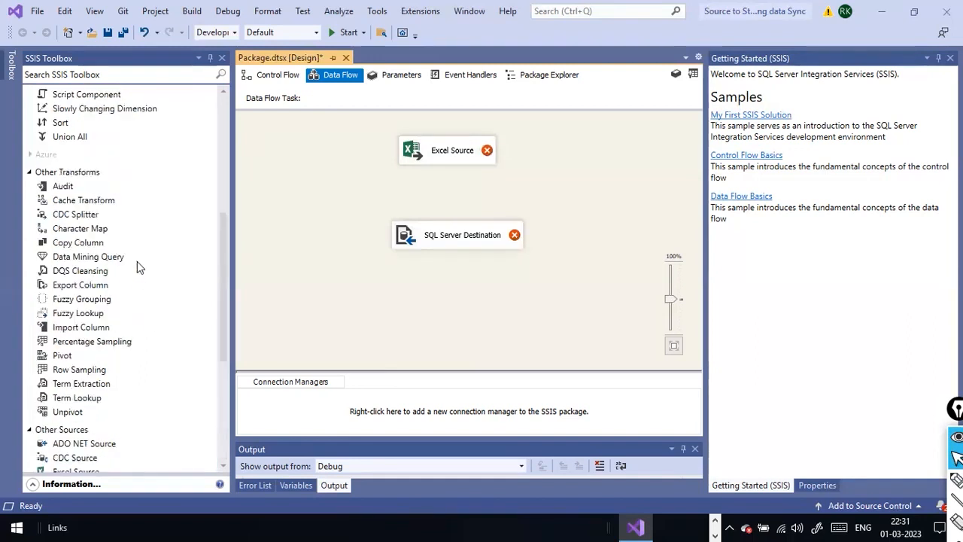
scroll(137, 261, "down", 4)
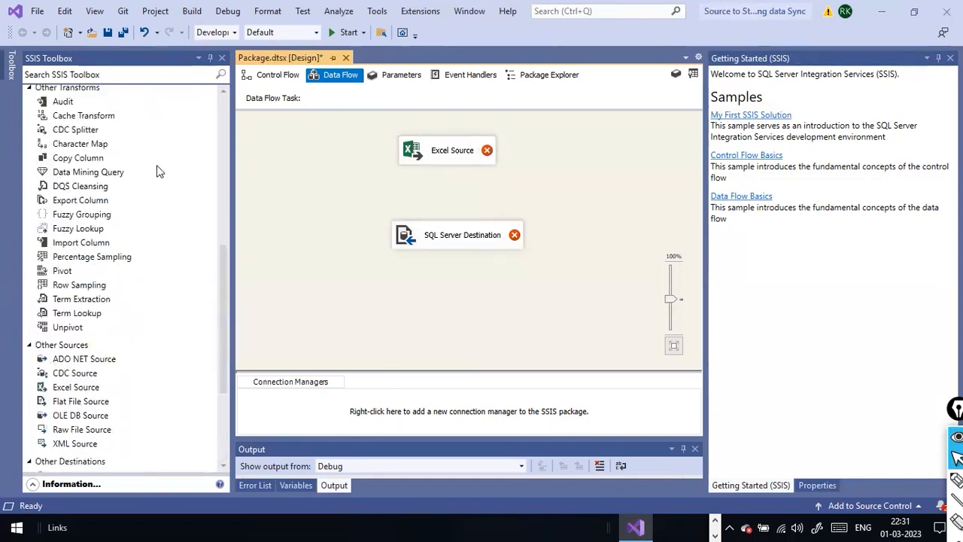
scroll(124, 173, "up", 8)
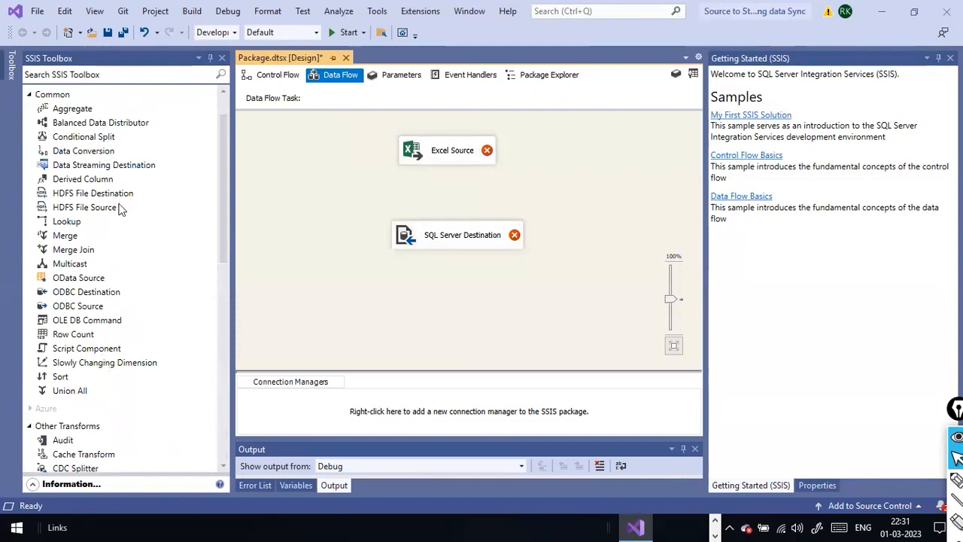
scroll(118, 240, "down", 8)
scroll(95, 218, "up", 2)
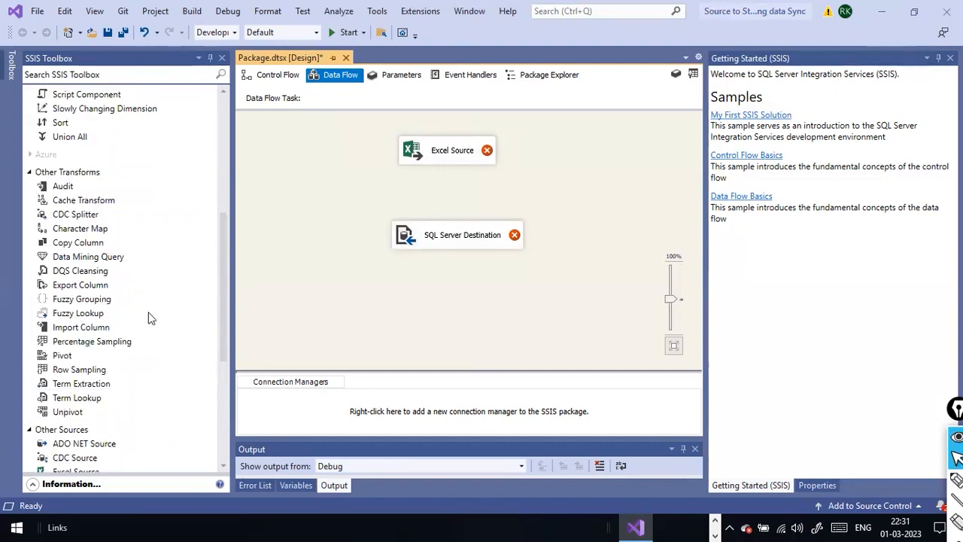
scroll(124, 276, "up", 7)
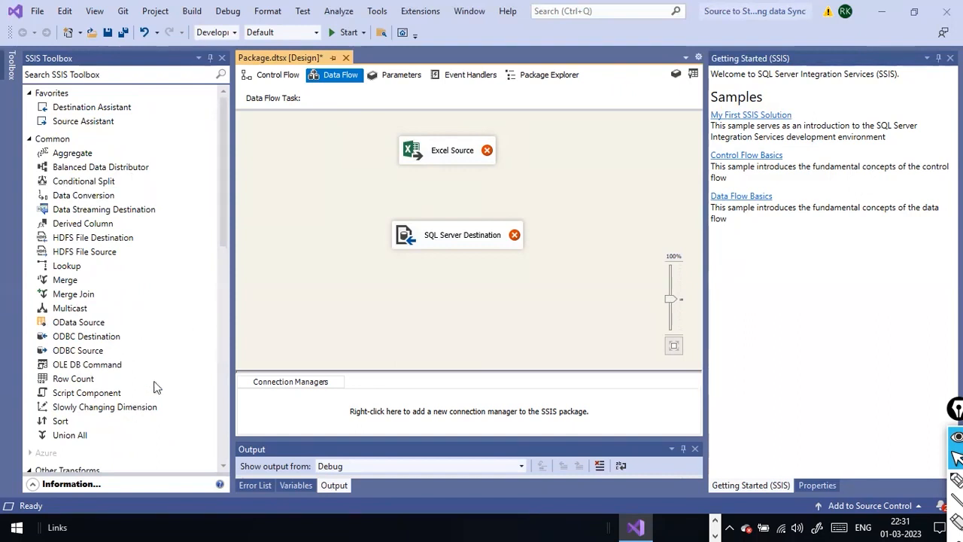
Connect the Excel Source's data output to the SQL Server Destination in the data flow.
left_click(452, 159)
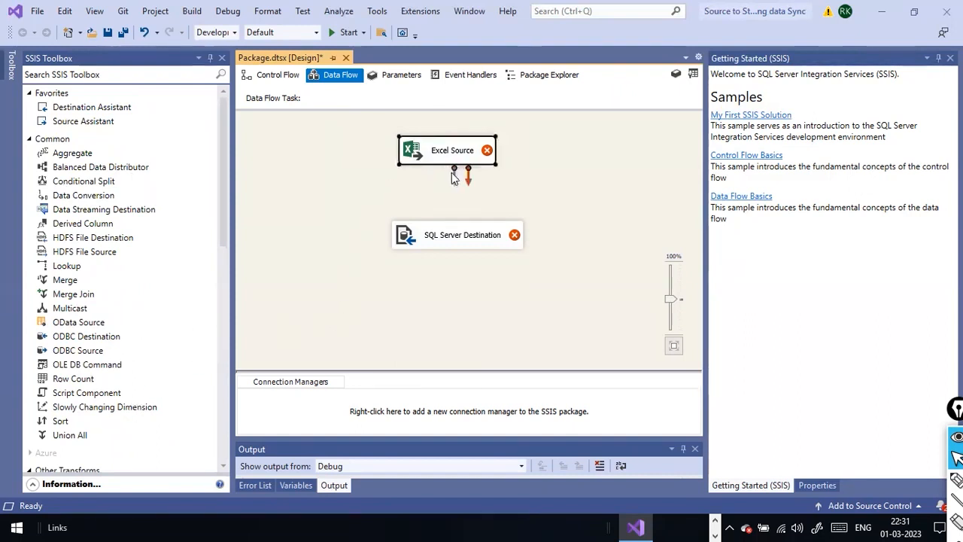
left_click_drag(454, 183, 447, 222)
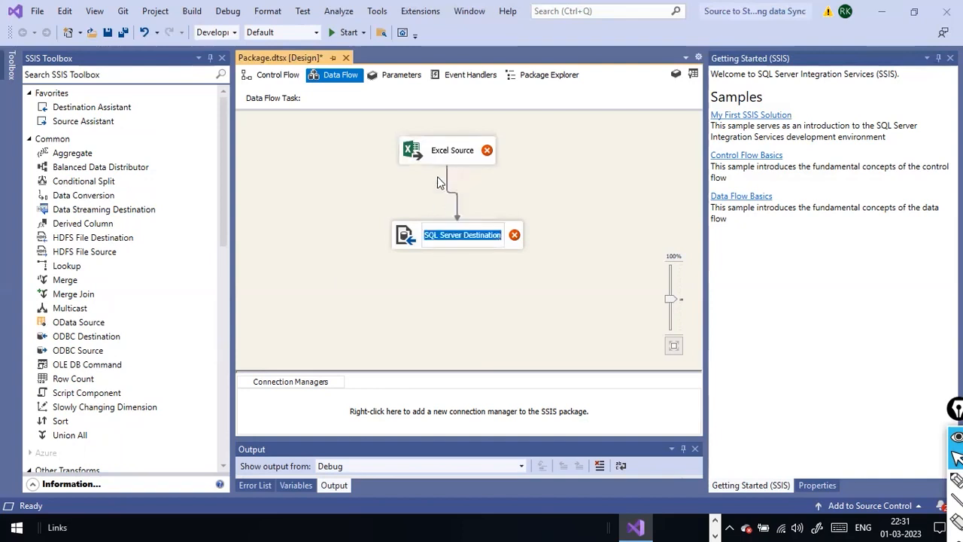
left_click(454, 260)
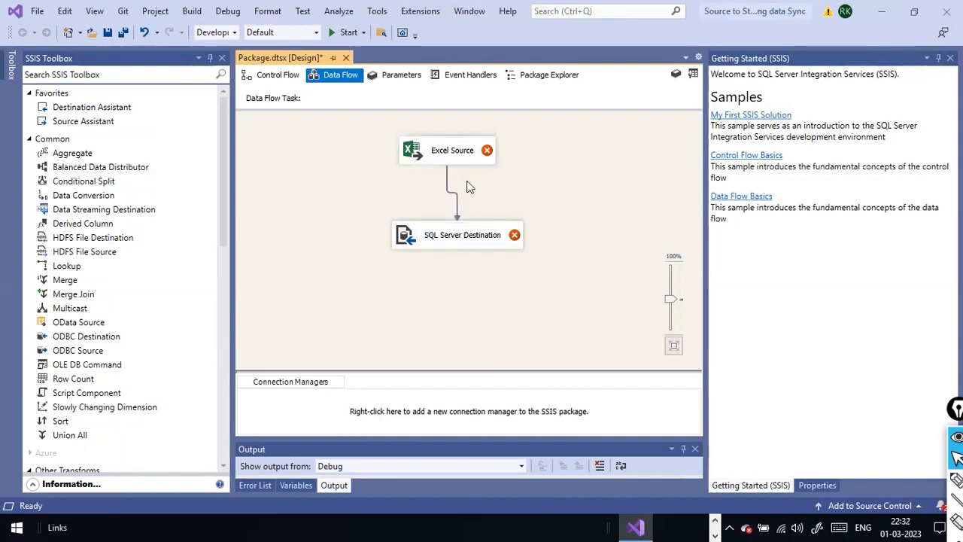
Edit the Excel Source and create an Excel connection manager for D:\dat1\expenses.xlsx with first row as column names.
right_click(453, 151)
left_click(486, 161)
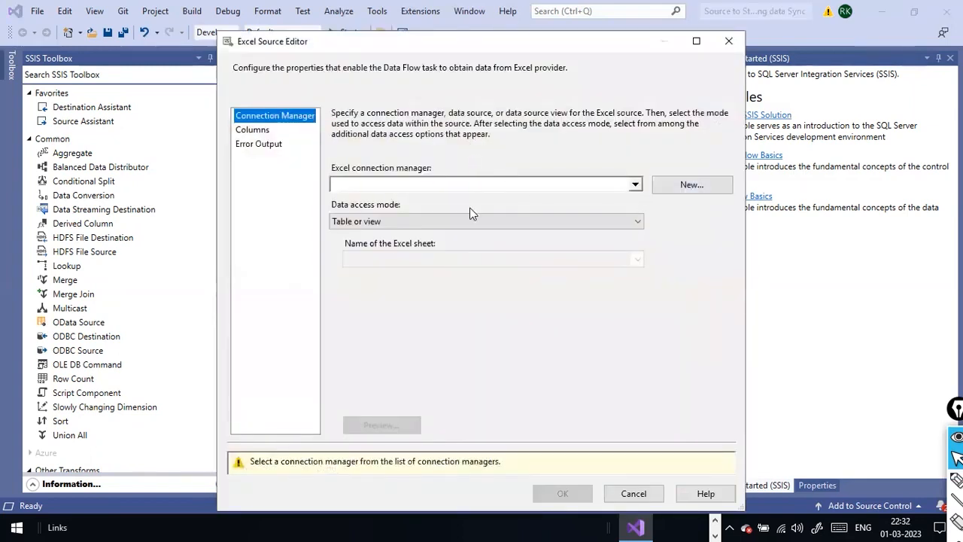
left_click(661, 184)
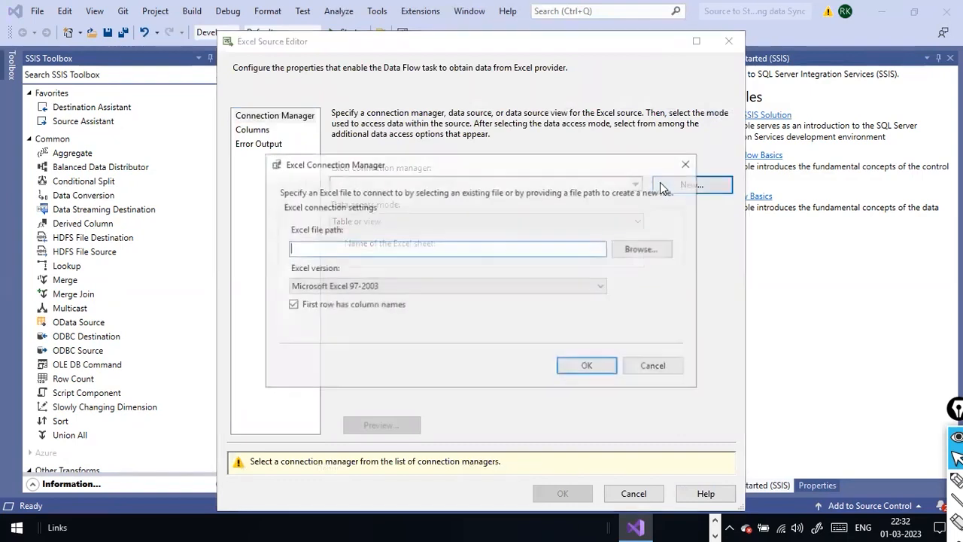
left_click(629, 256)
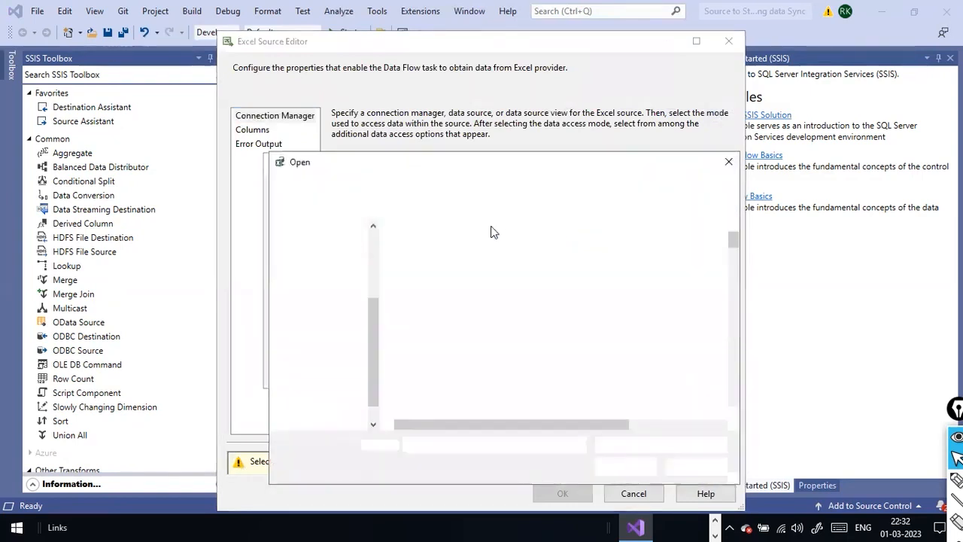
left_click(442, 282)
key("Down")
key("Down")
key("Down")
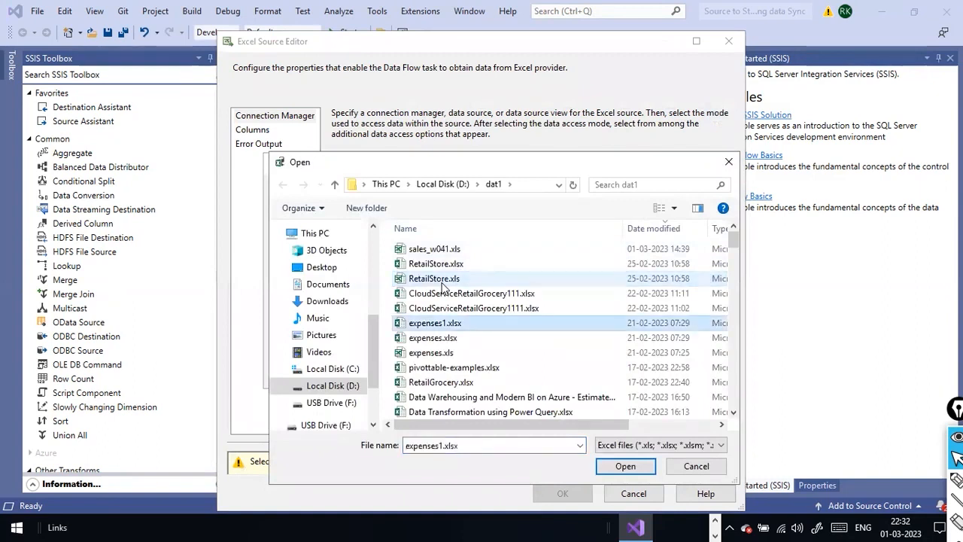
left_click(448, 339)
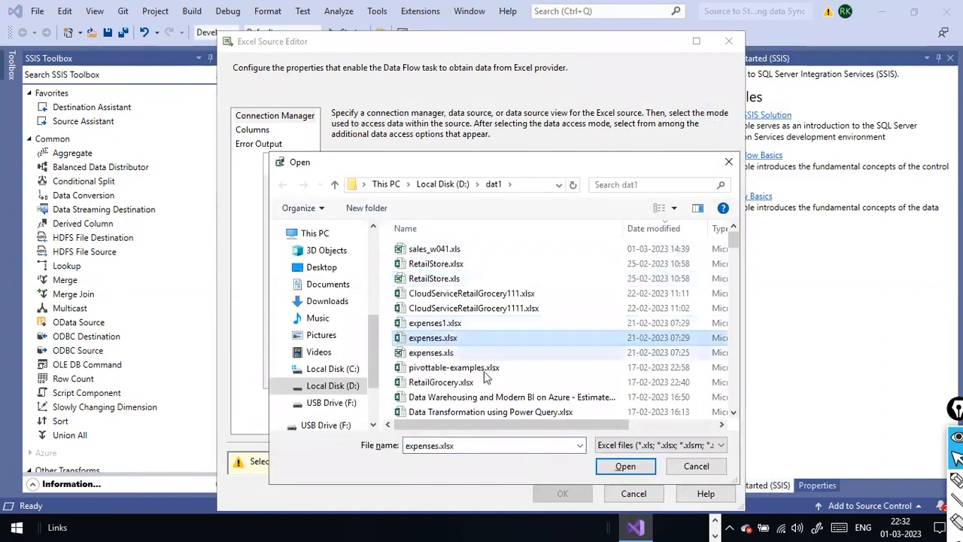
left_click(622, 467)
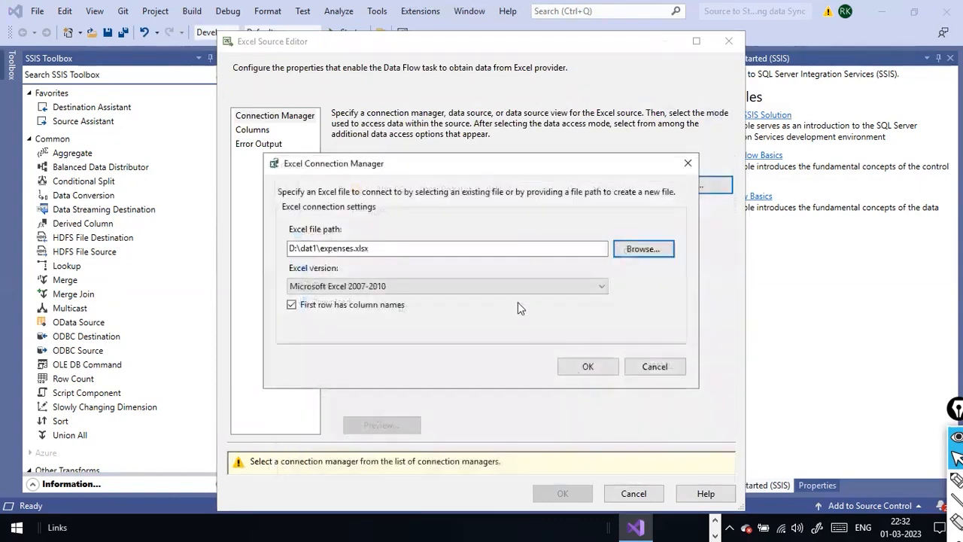
left_click(585, 366)
Try to list the Excel sheets available through the expenses.xlsx connection.
left_click(640, 260)
left_click(637, 263)
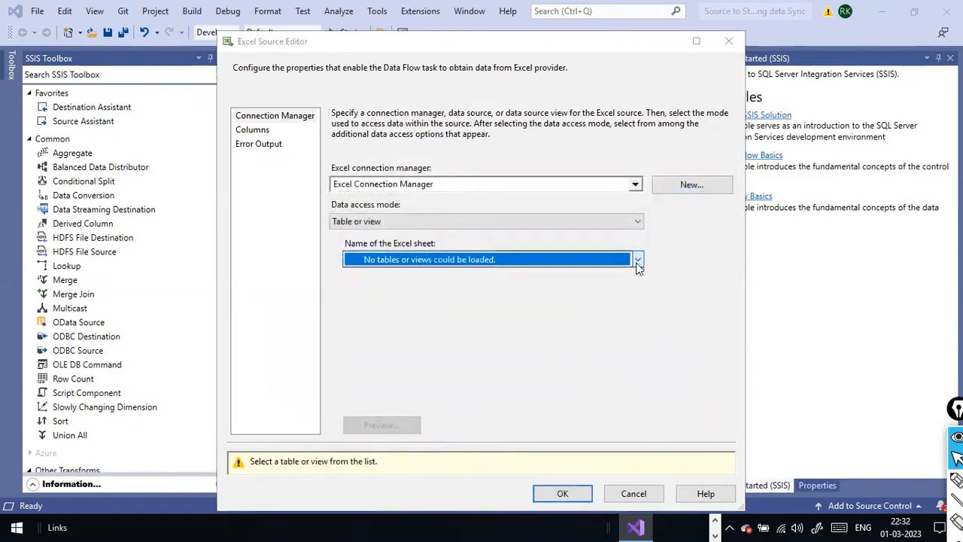
left_click(683, 302)
left_click(639, 261)
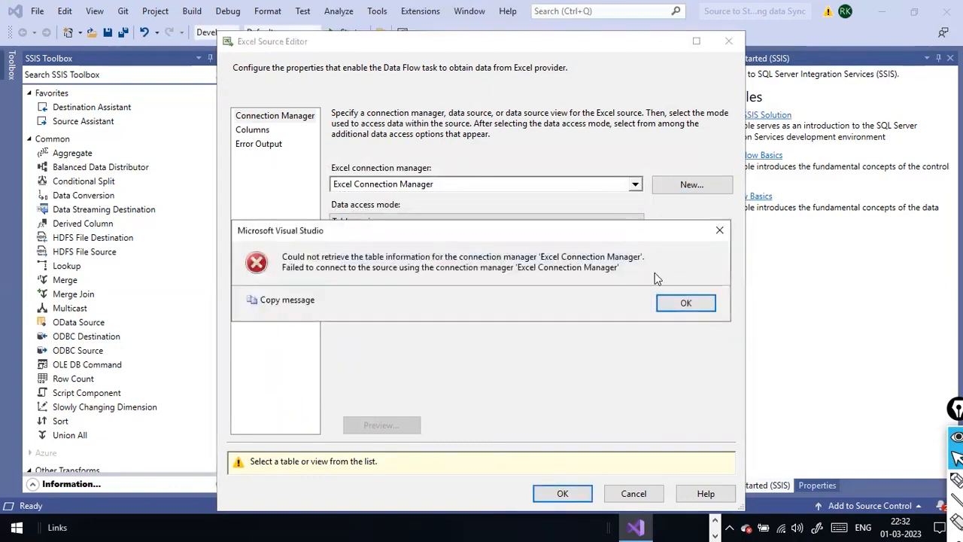
left_click(684, 302)
Try the data access mode "Table name or view name variable" and check the available Excel connection managers.
left_click(638, 221)
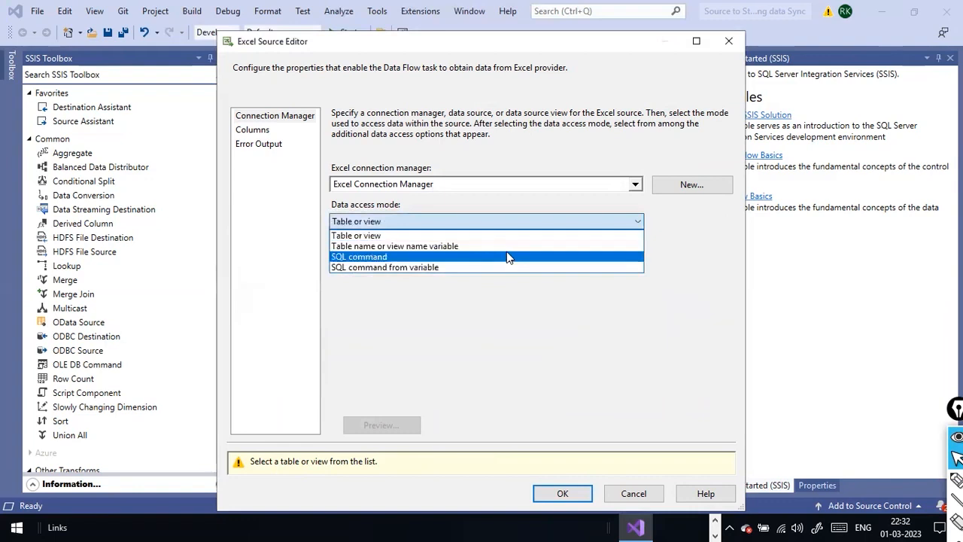
left_click(512, 247)
left_click(522, 262)
left_click(542, 244)
left_click(636, 185)
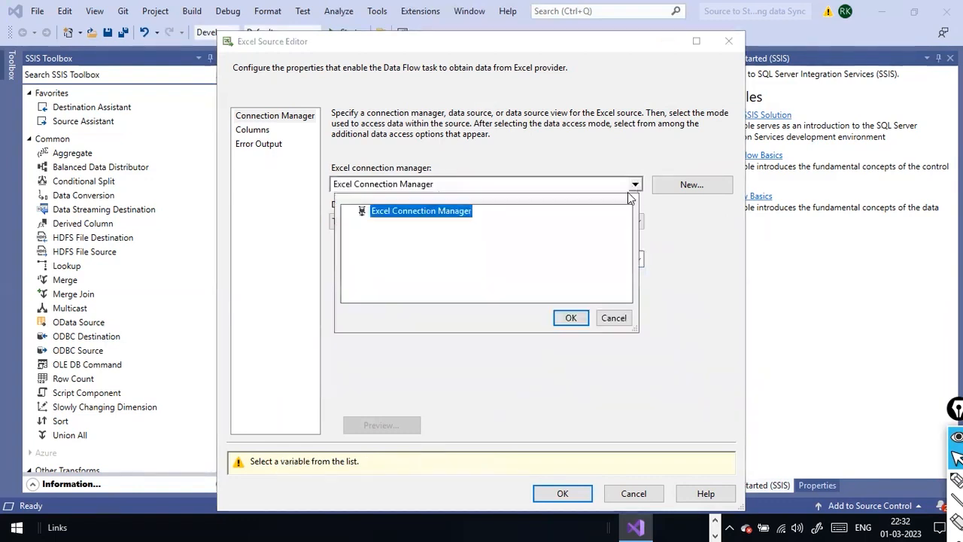
left_click(611, 318)
Create another Excel connection manager for the Excel Source using the file expenses.xls in D:\dat1.
left_click(700, 181)
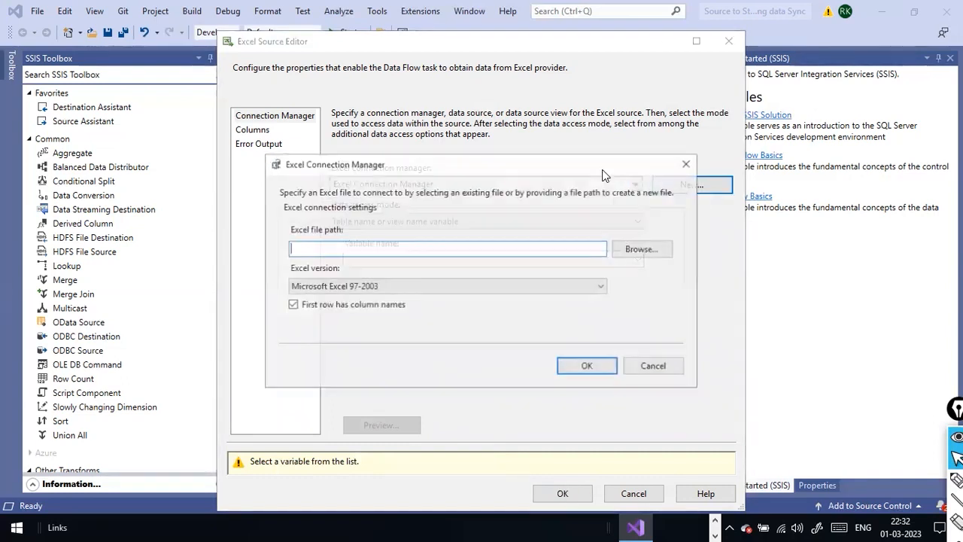
left_click(628, 253)
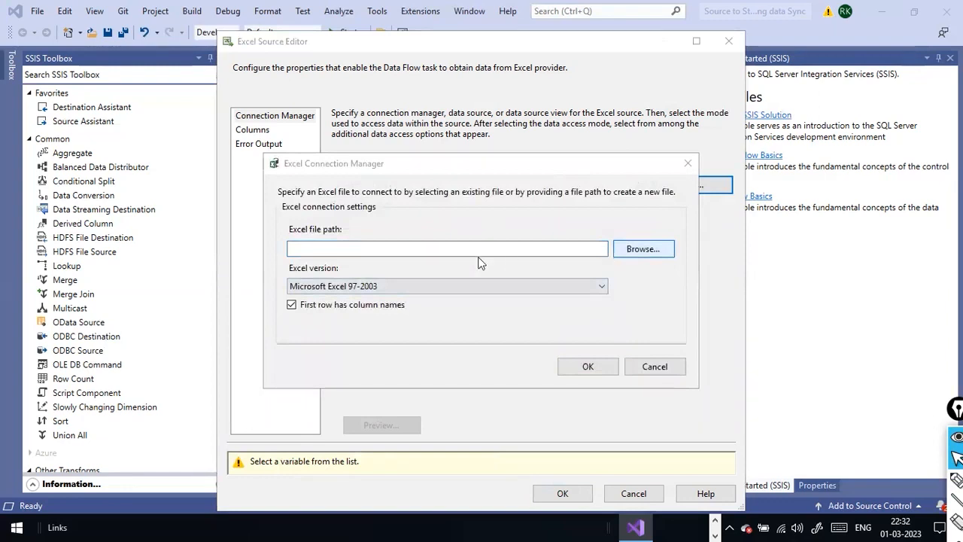
left_click(431, 353)
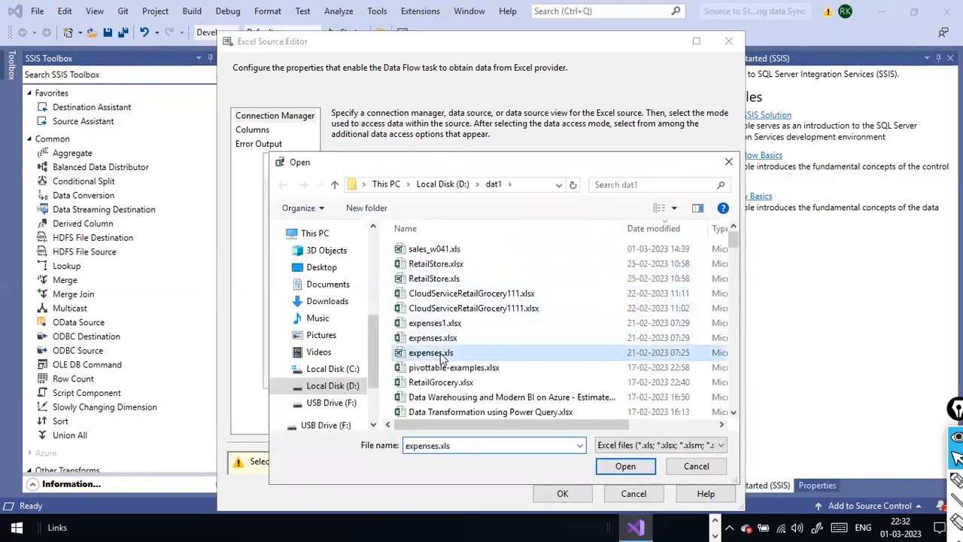
left_click(606, 467)
left_click(586, 366)
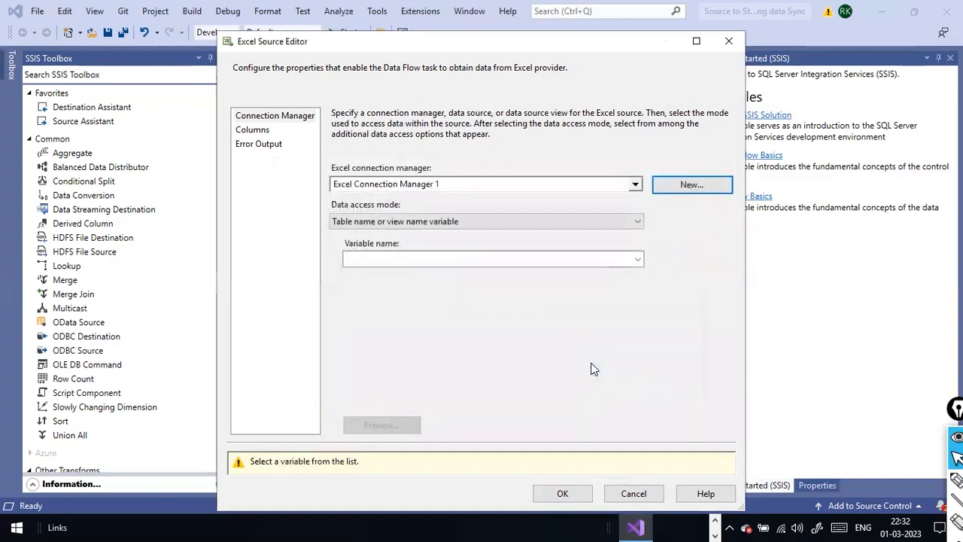
Set the data access mode to "Table or view", choose the YearlyExpenses$ sheet and preview its rows.
left_click(638, 221)
left_click(574, 234)
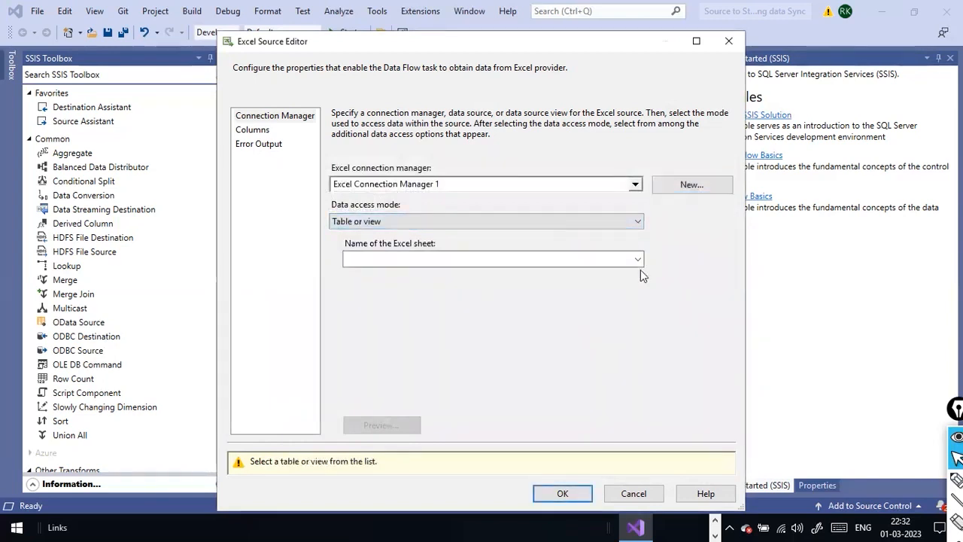
left_click(638, 260)
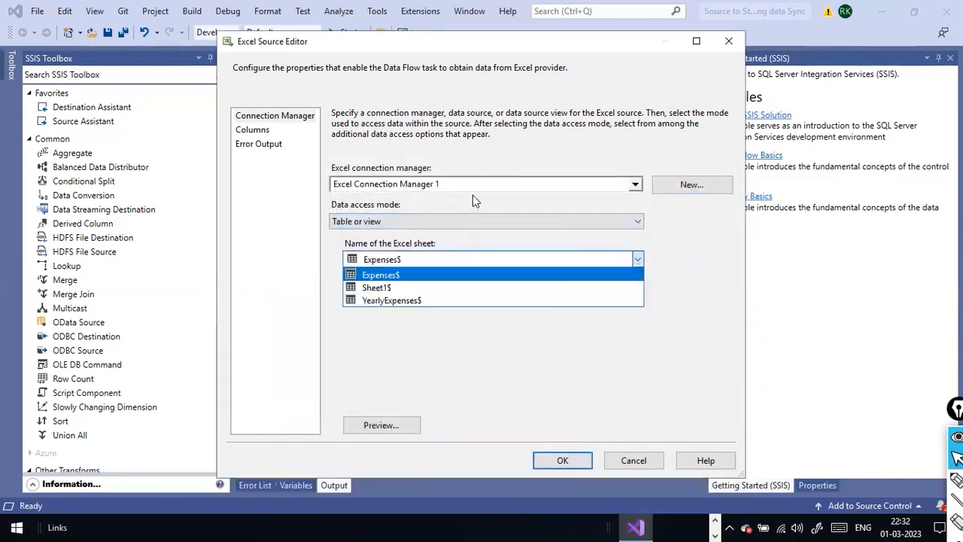
left_click(413, 300)
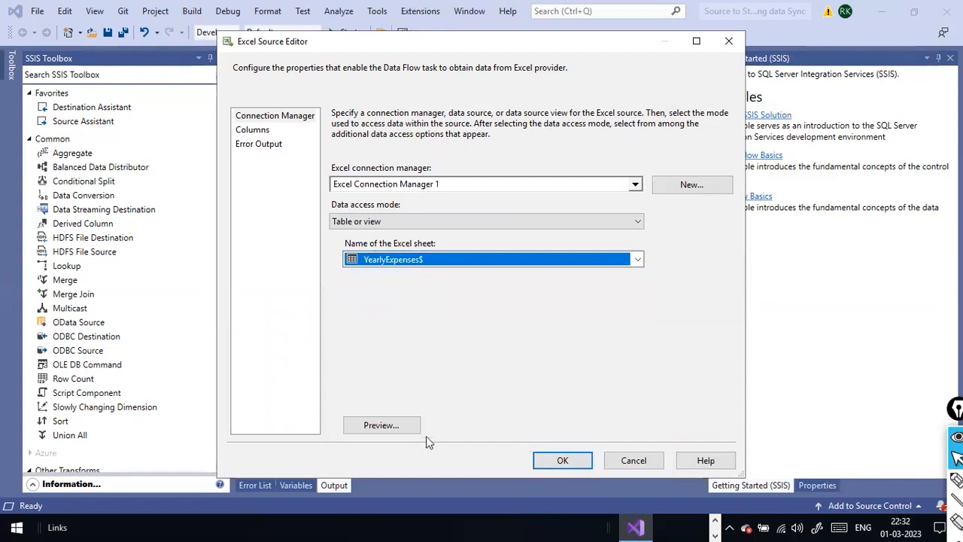
left_click(368, 430)
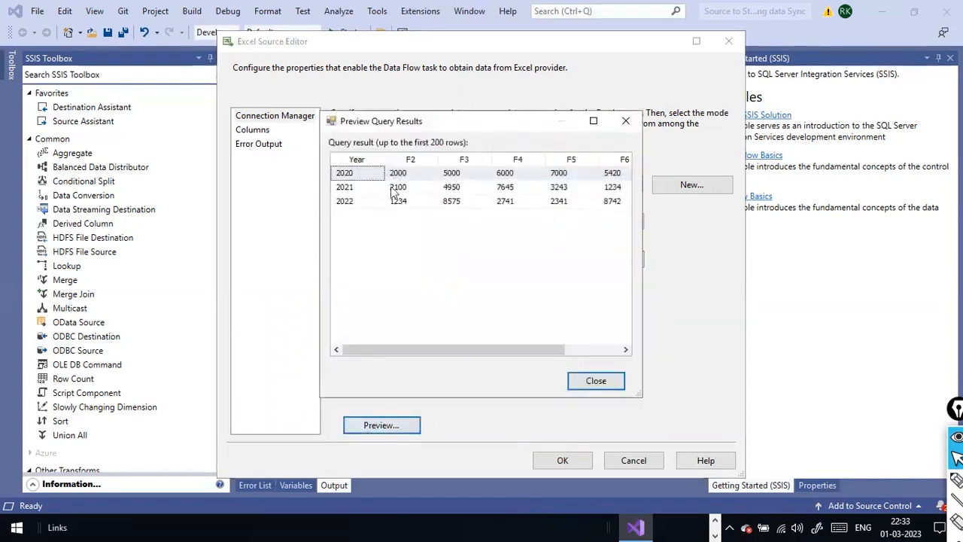
left_click(595, 380)
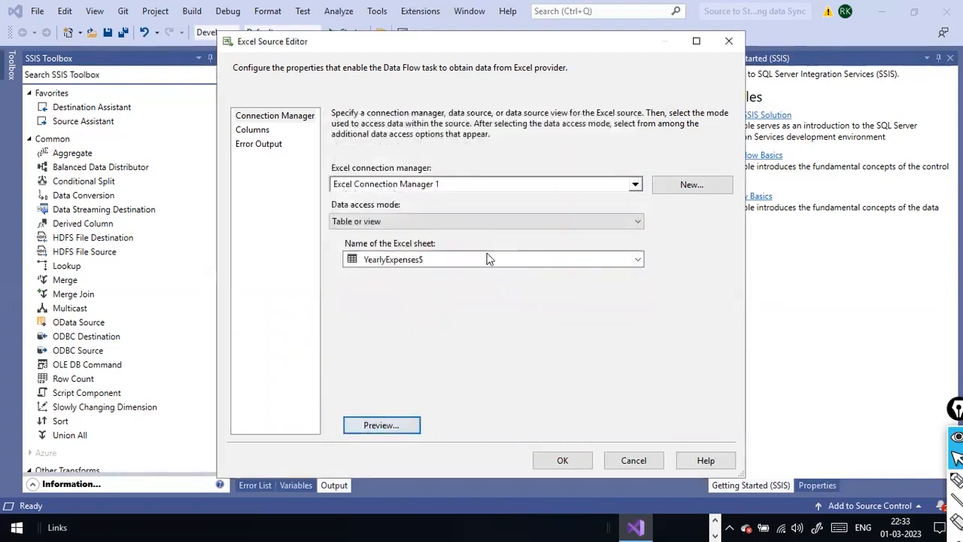
Choose the Expenses$ sheet instead, preview its data, and confirm the Excel Source settings.
left_click(505, 260)
left_click(442, 276)
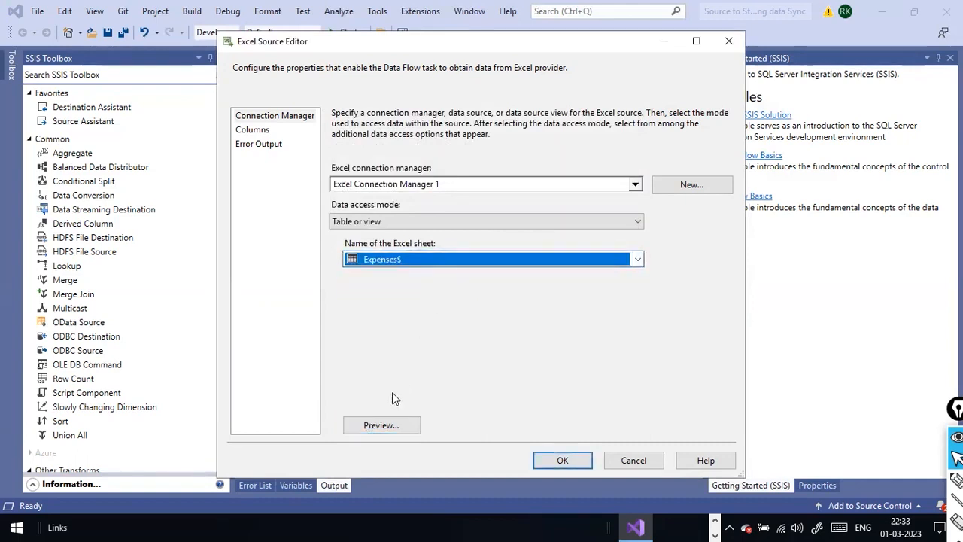
left_click(390, 426)
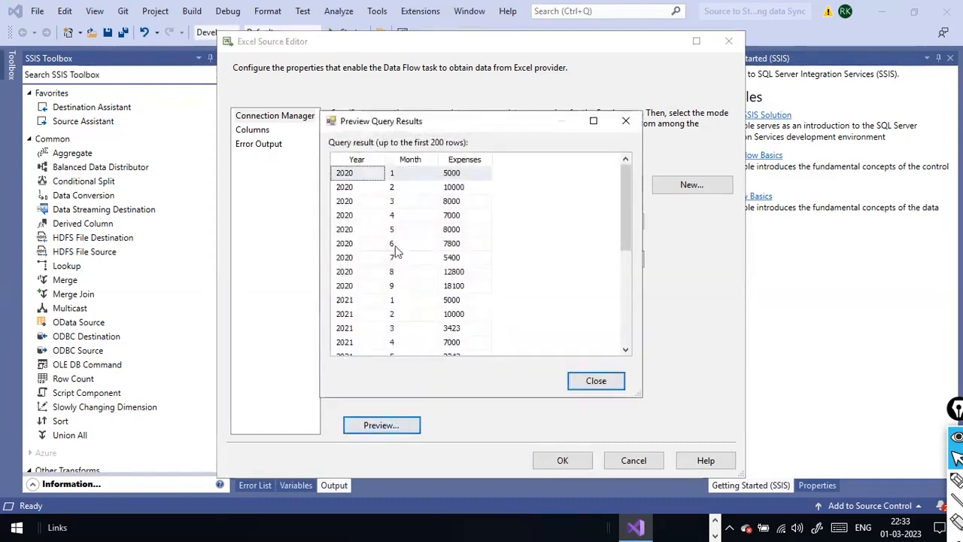
left_click(617, 380)
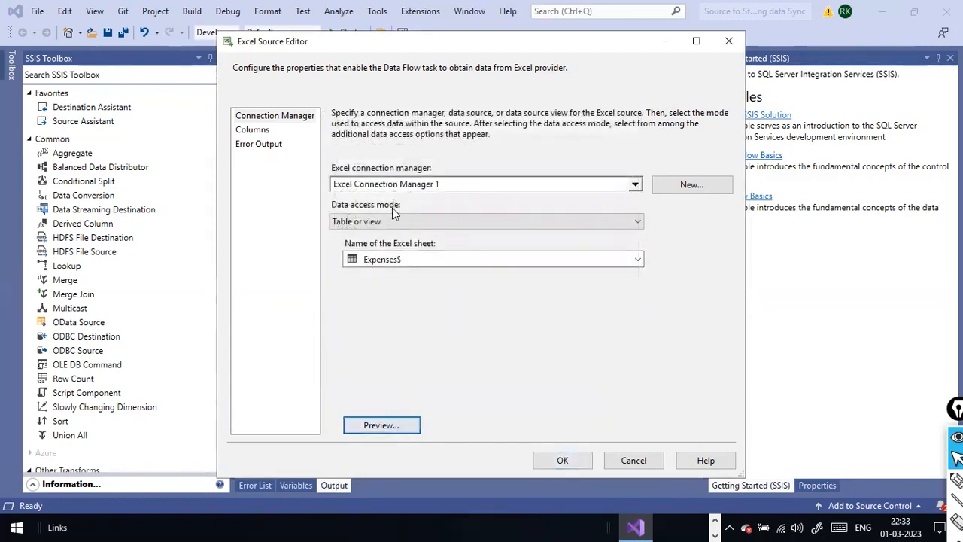
left_click(413, 259)
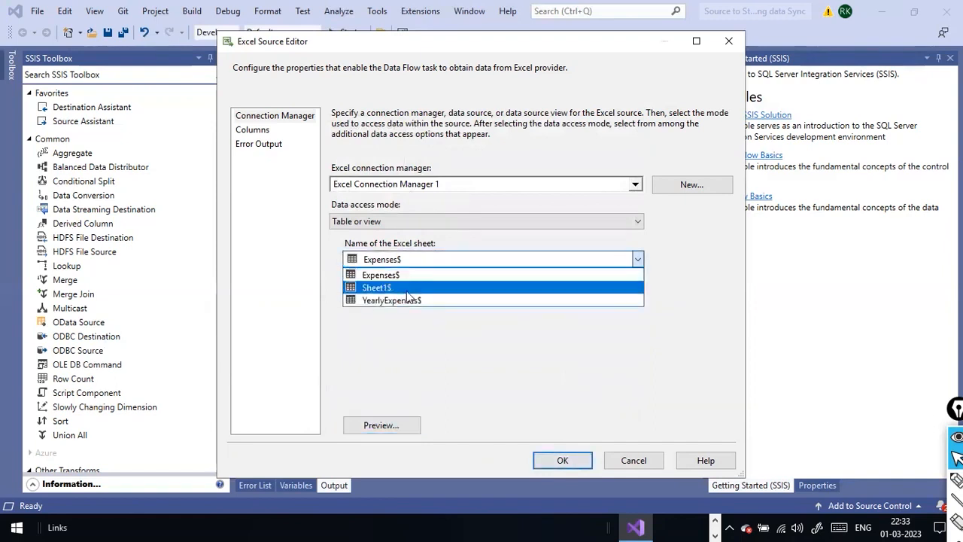
left_click(410, 280)
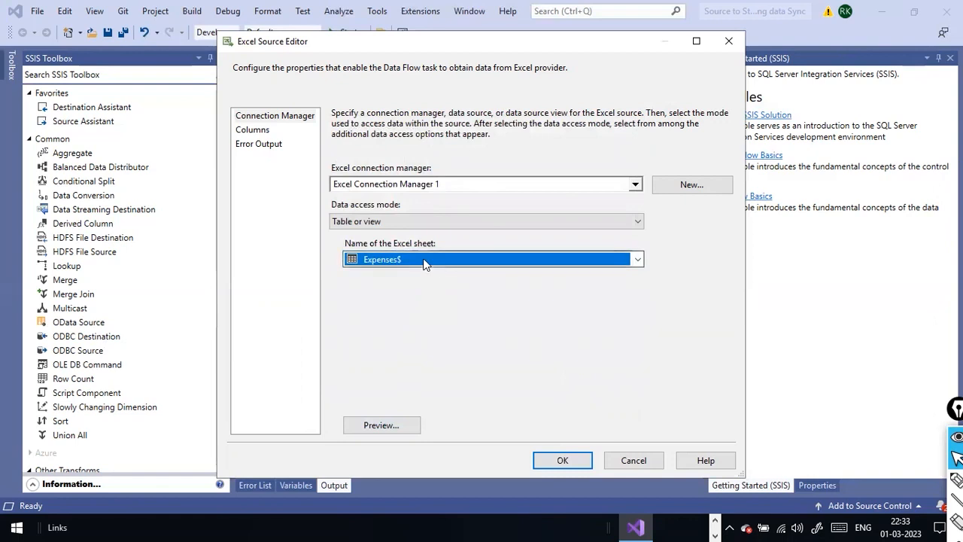
left_click(560, 459)
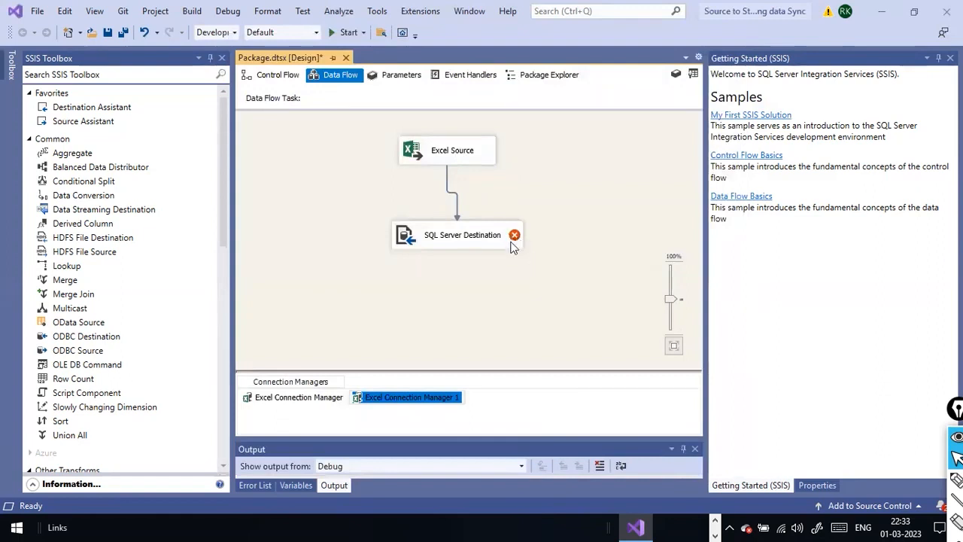
Edit the SQL Server Destination and assign it the existing data connection DESKTOP-8KBBDN3\SQLEXPRESS.Sales.
left_click(465, 240)
right_click(465, 239)
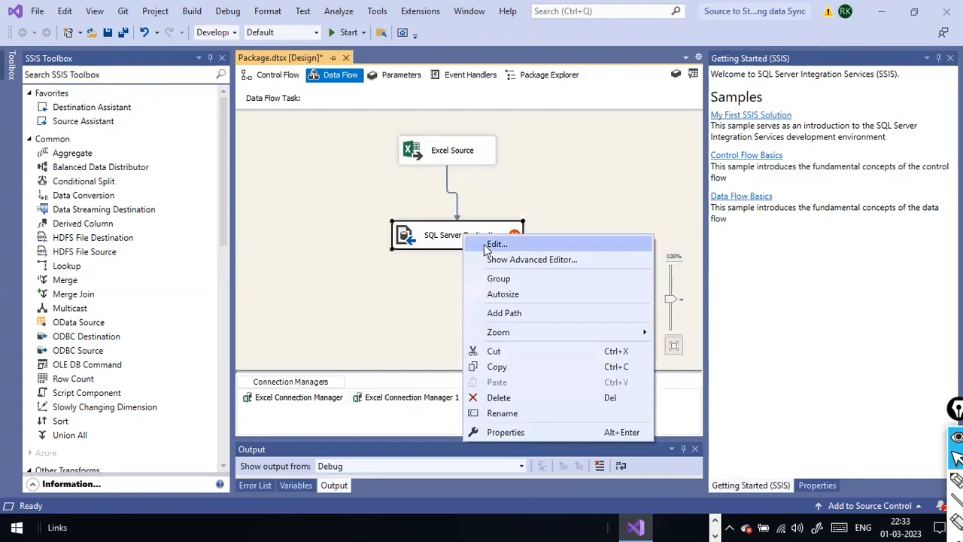
left_click(486, 243)
left_click(617, 195)
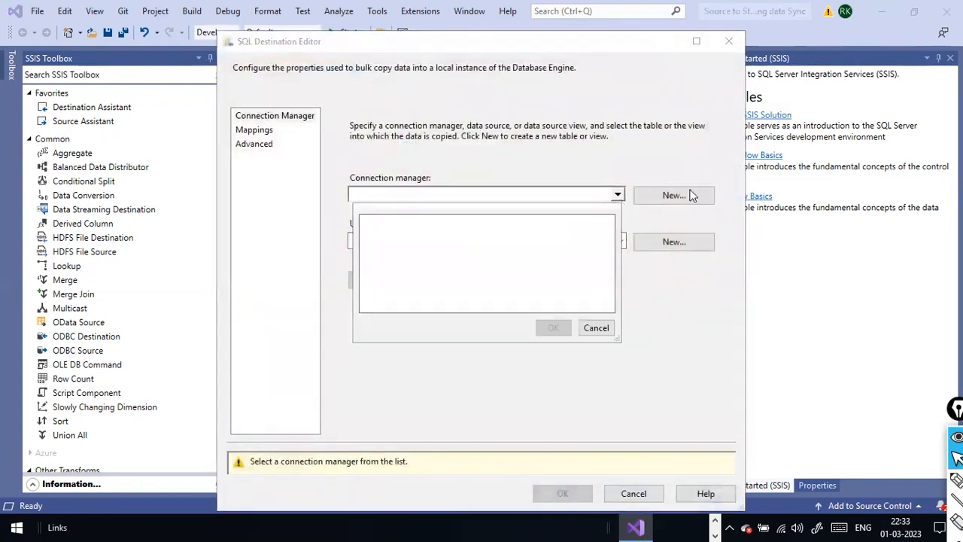
left_click(604, 328)
left_click(674, 193)
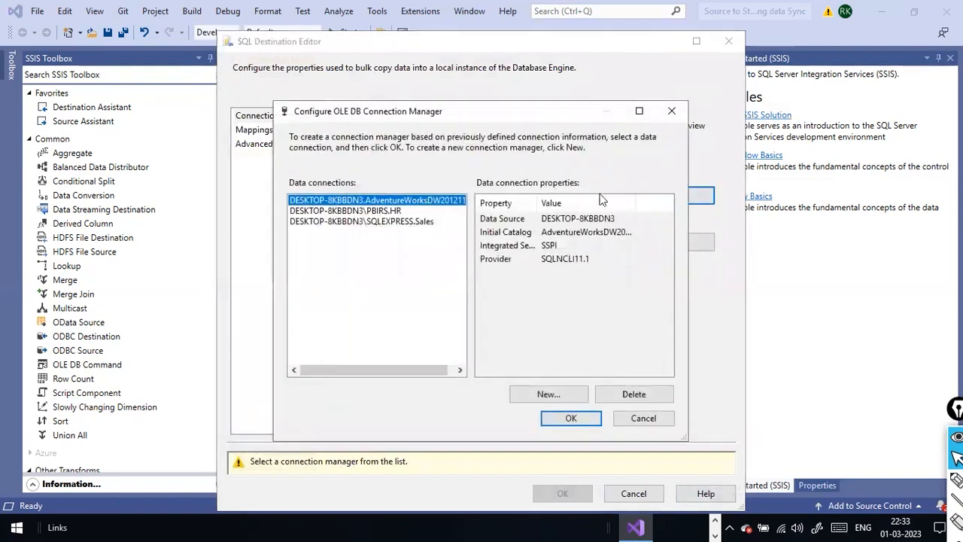
left_click(404, 223)
double_click(404, 223)
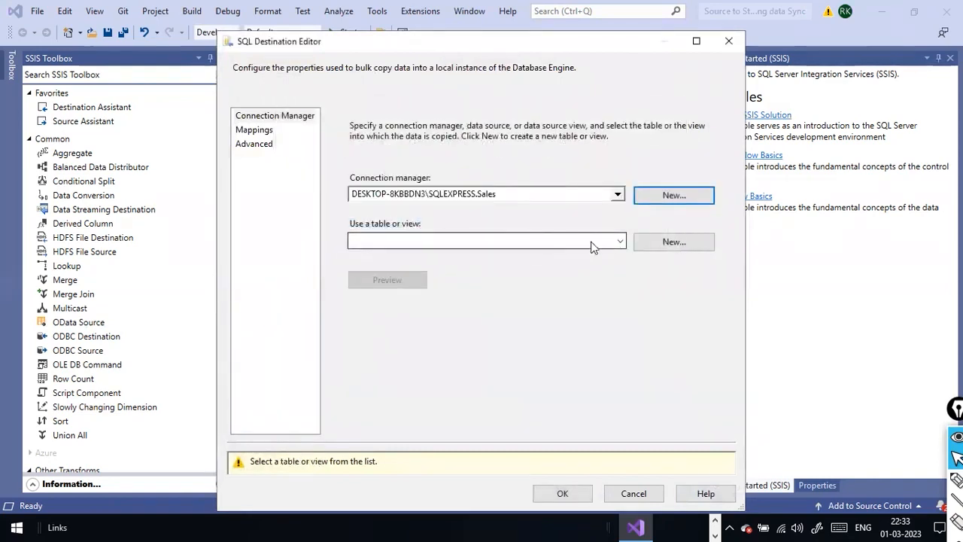
Choose the [dbo].[expenses] table as the destination table and preview its contents.
left_click(617, 241)
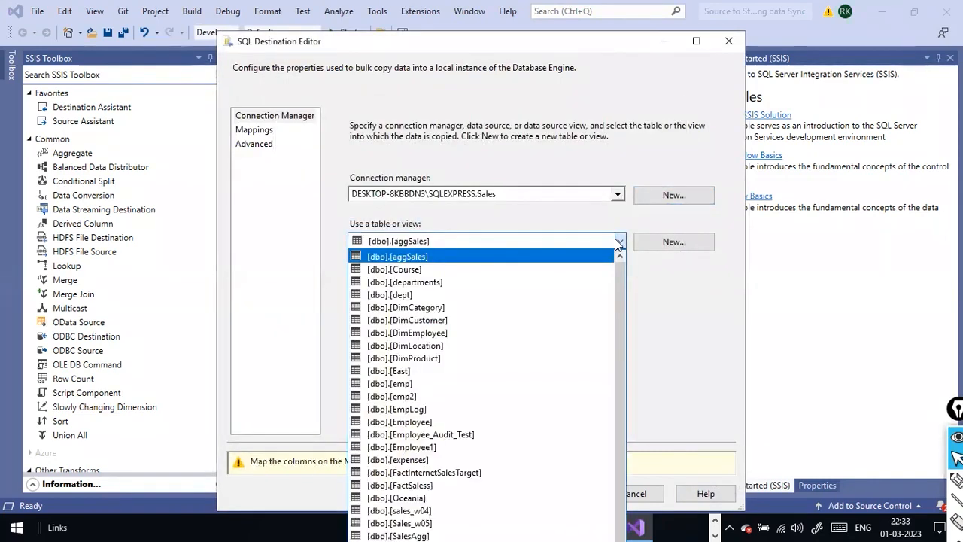
scroll(557, 338, "down", 1)
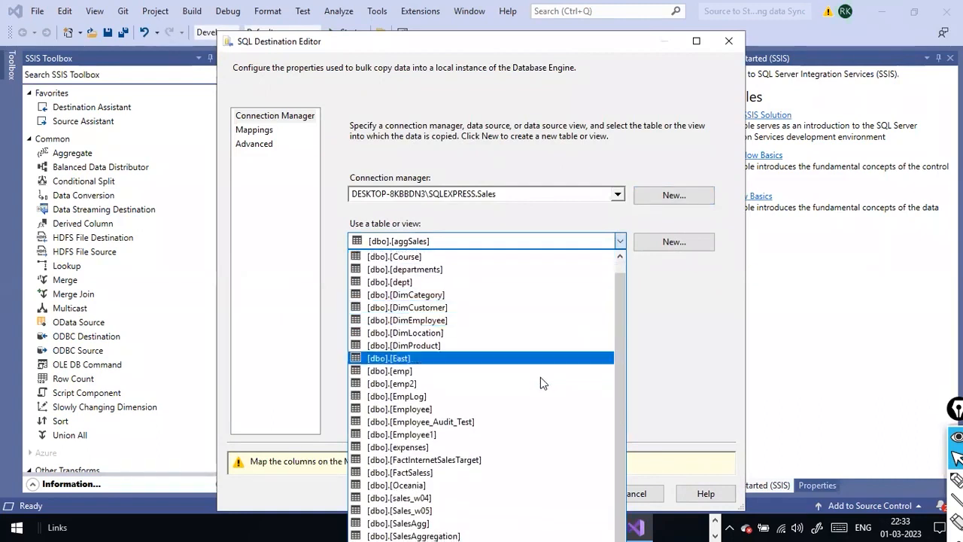
left_click(509, 447)
left_click(420, 284)
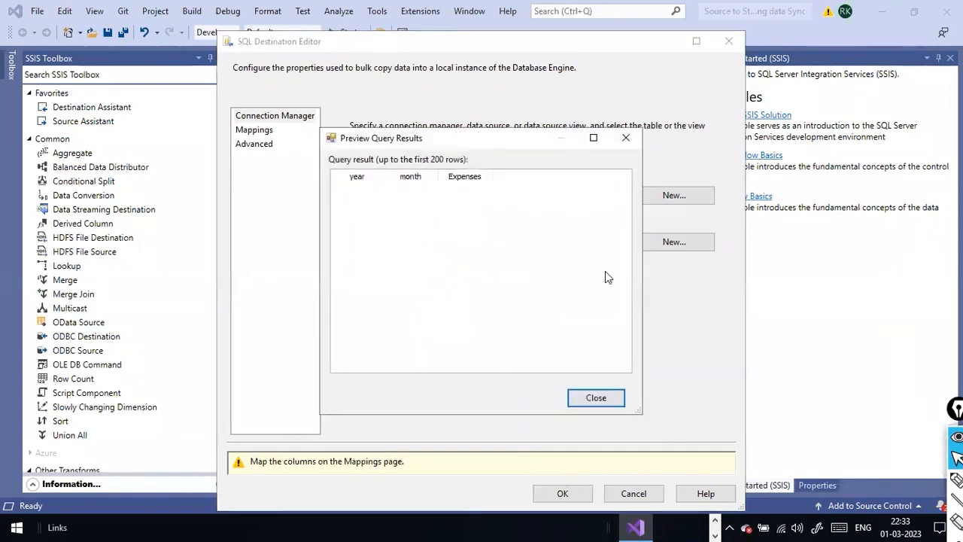
Close the table preview and map the Year, Month and Expenses input columns to the same-named columns of the destination table.
left_click(595, 397)
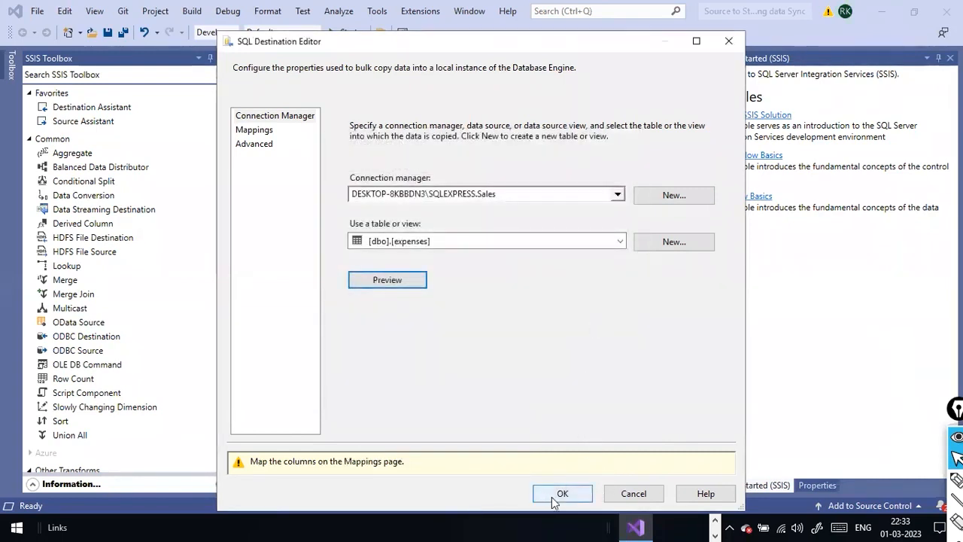
left_click(263, 132)
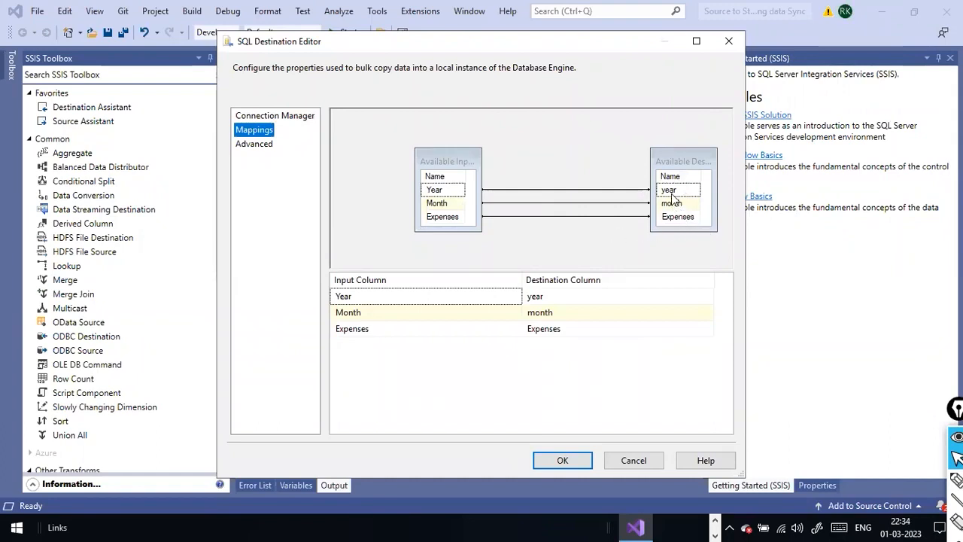
mouse_move(672, 197)
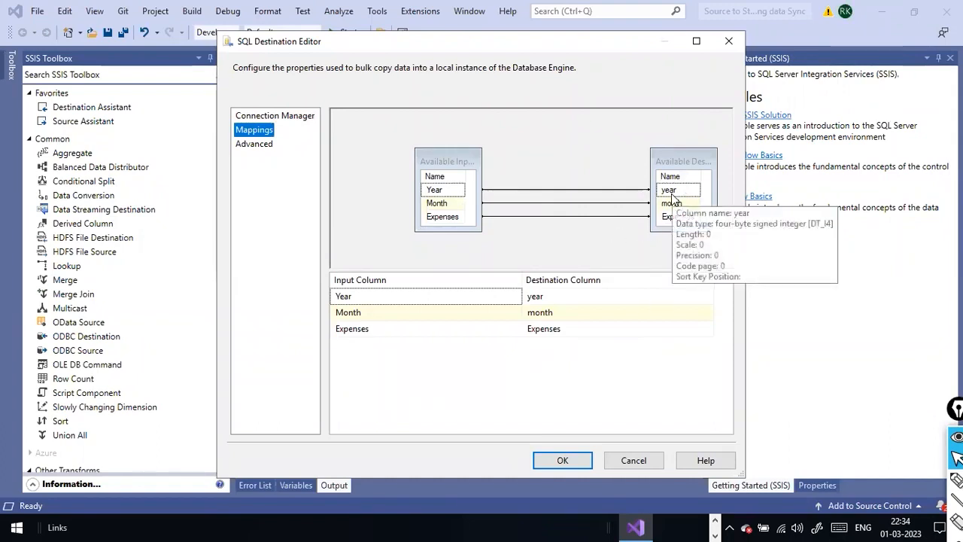
left_click(535, 300)
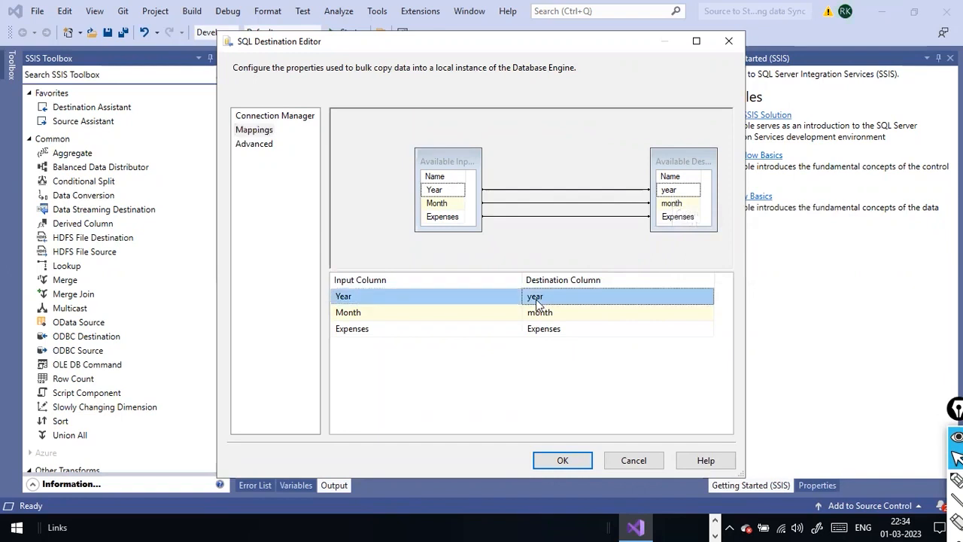
right_click(535, 299)
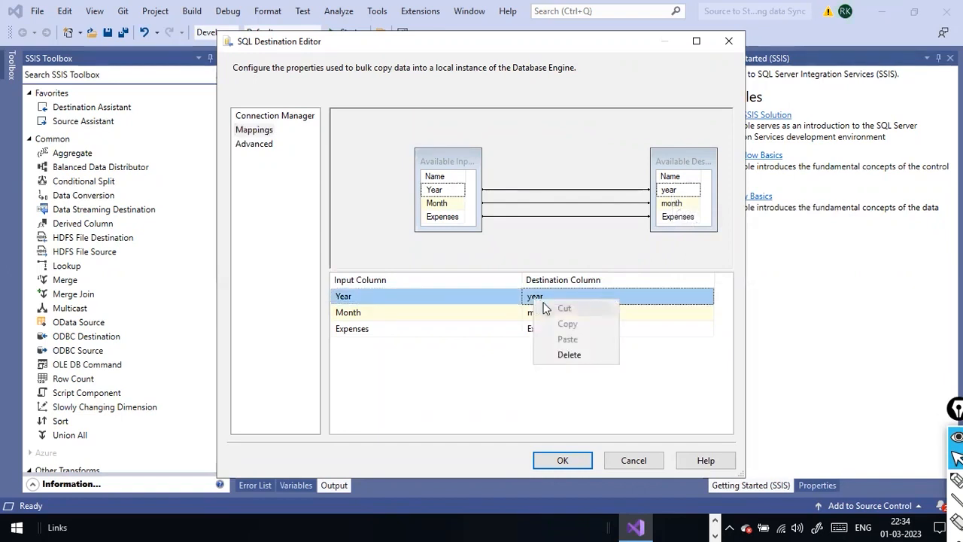
key("Escape")
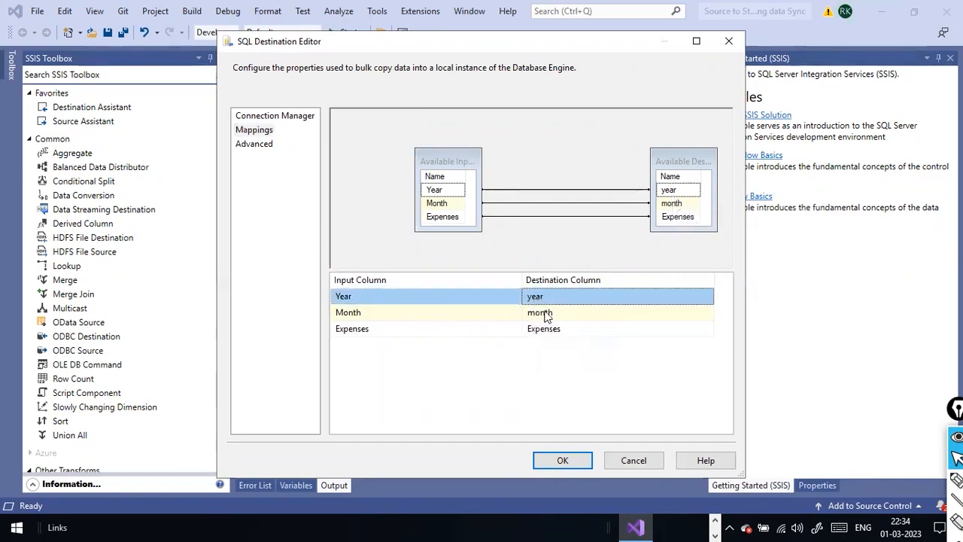
right_click(558, 299)
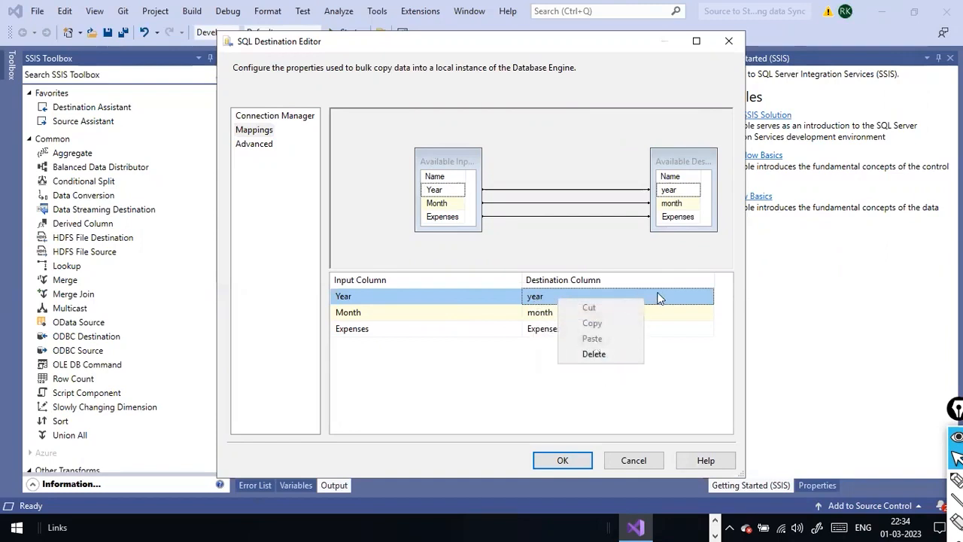
key("Escape")
Check the bulk insert options, recheck the column mapping lines, and confirm the SQL Server Destination settings.
left_click(261, 145)
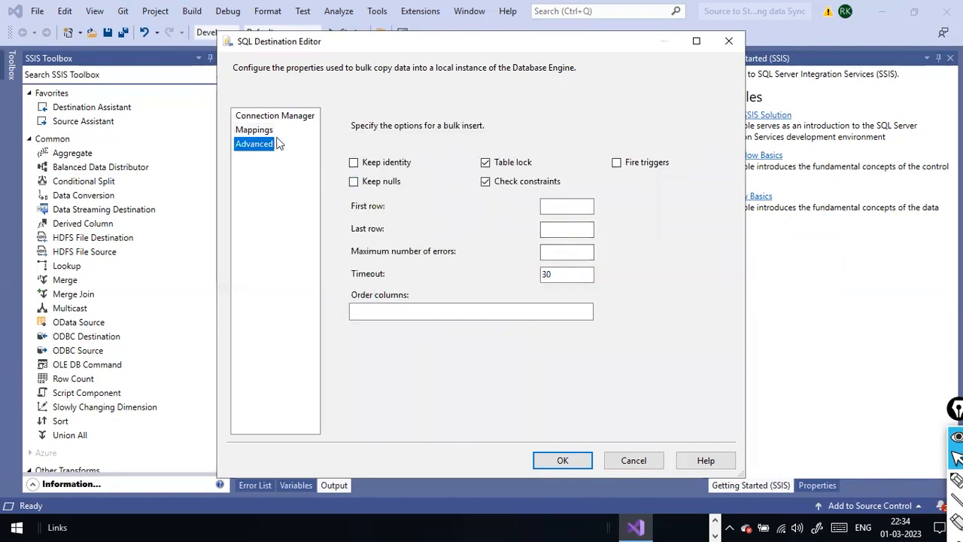
left_click(256, 130)
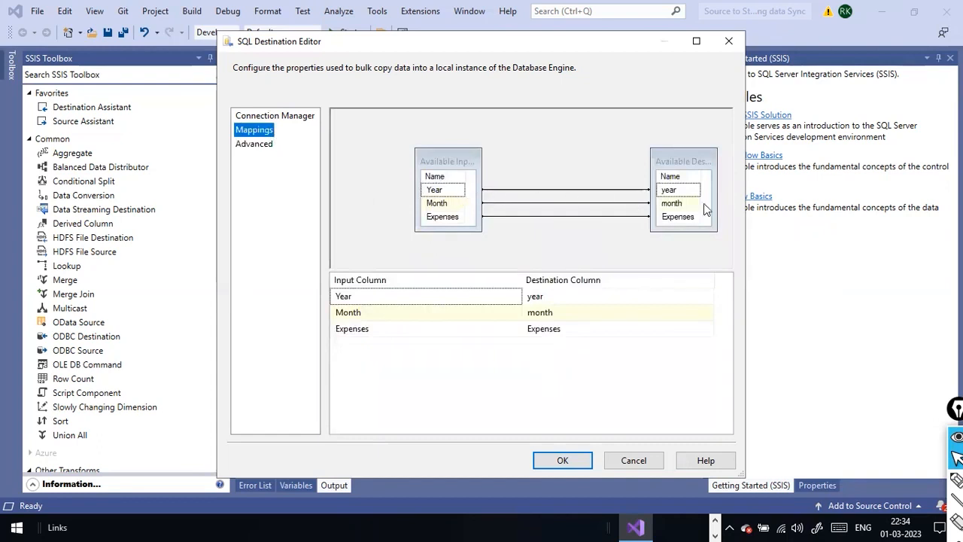
left_click(600, 193)
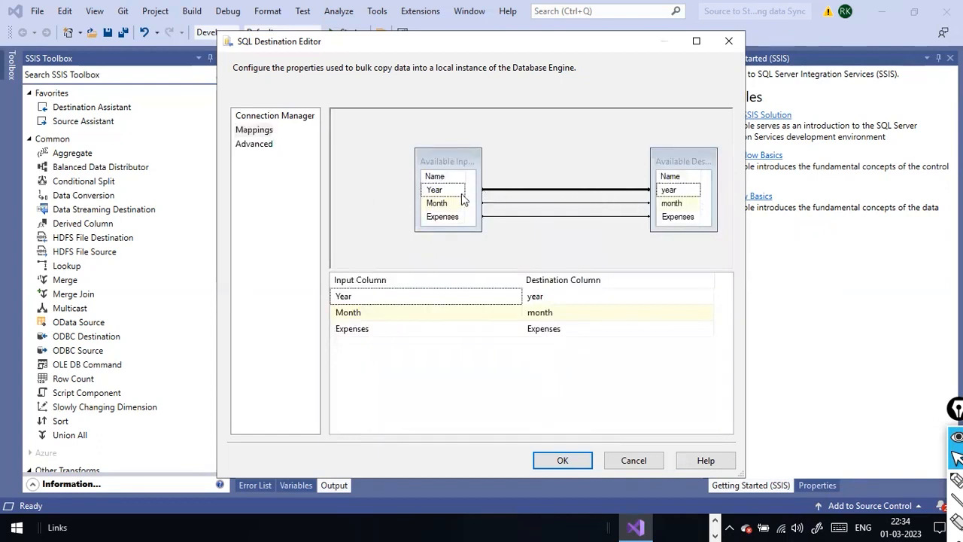
right_click(585, 191)
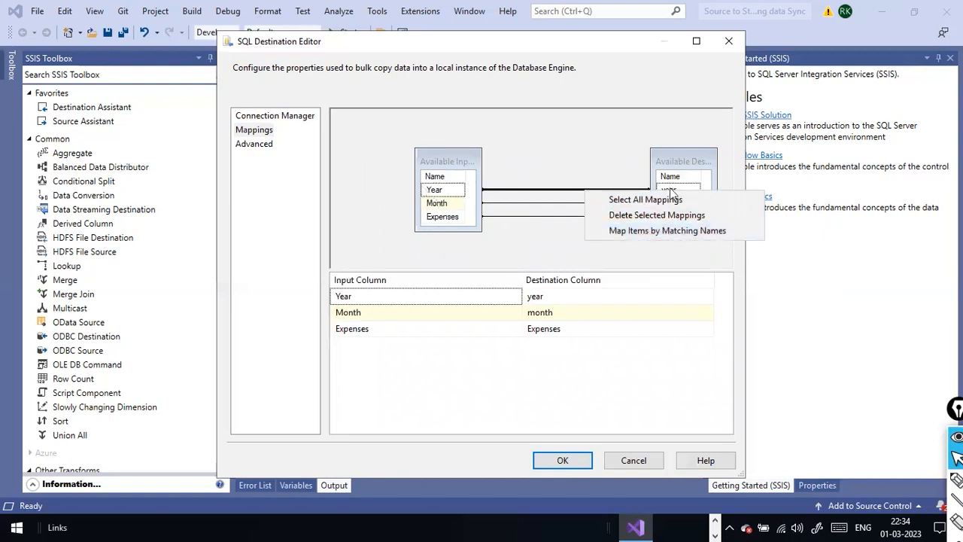
left_click(505, 243)
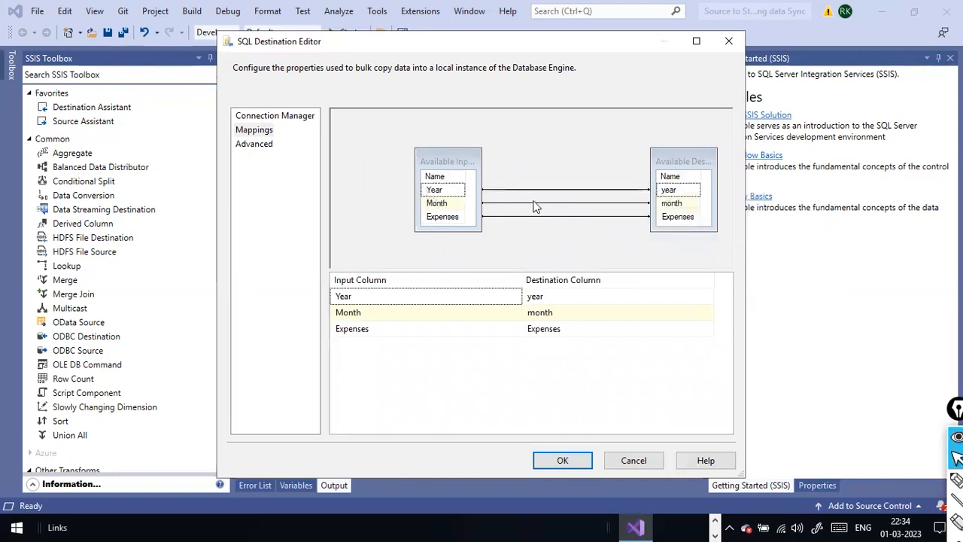
right_click(605, 193)
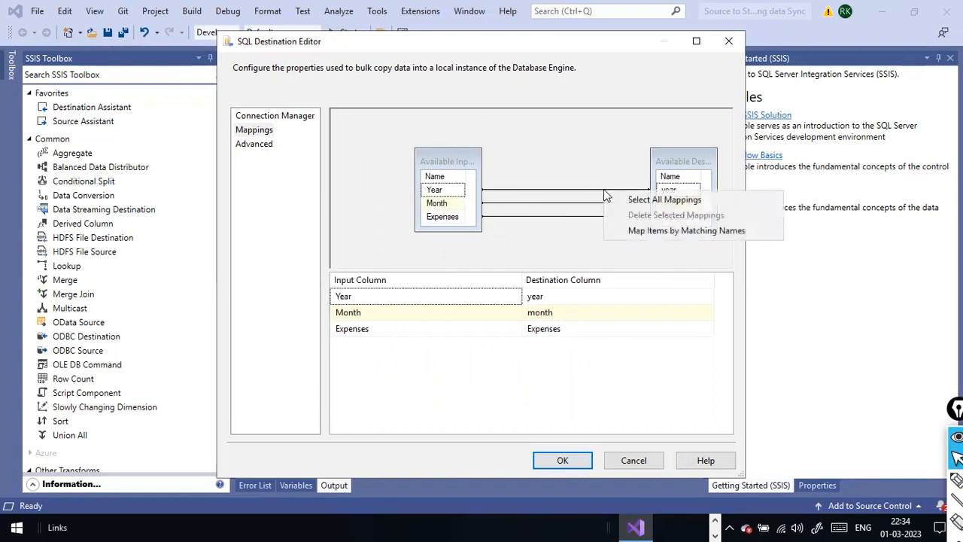
left_click(644, 200)
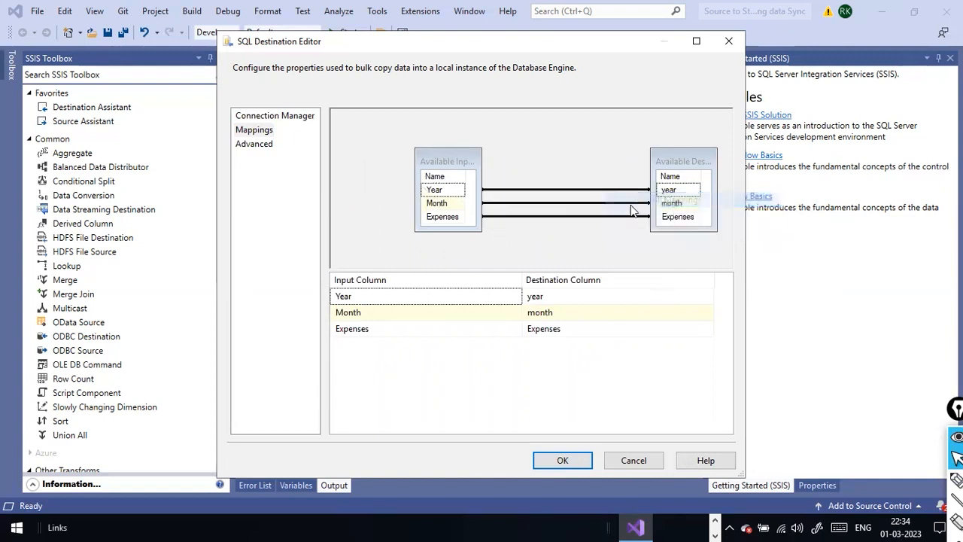
left_click(580, 241)
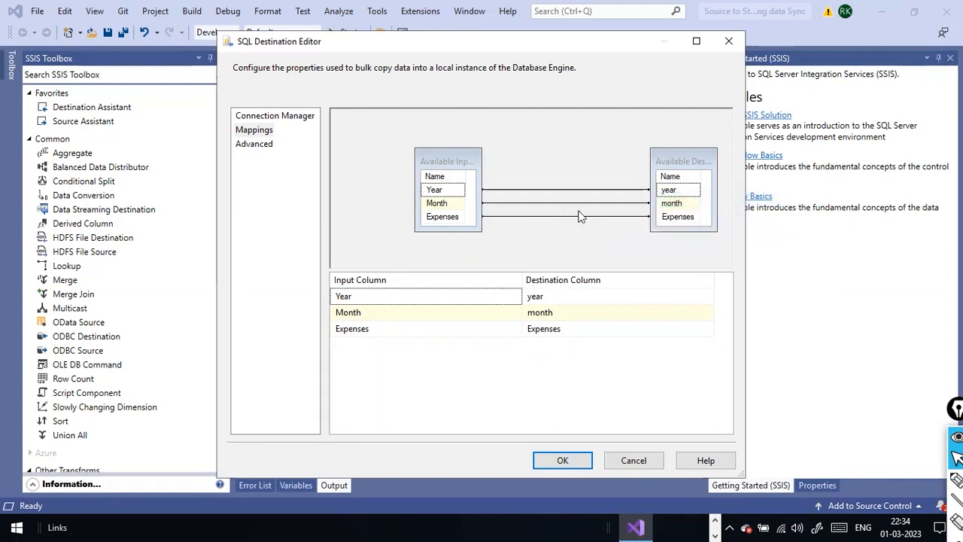
left_click(562, 459)
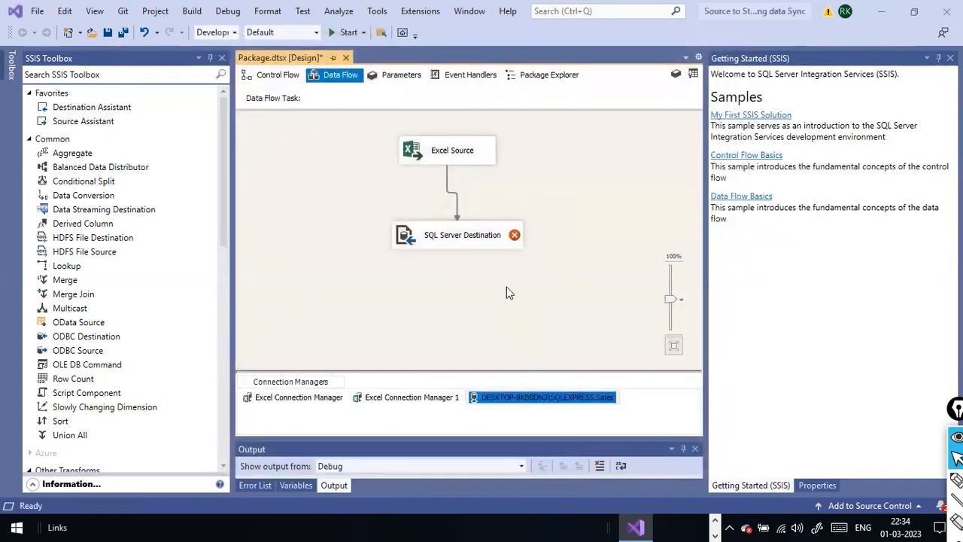
Examine the column data types and data viewer settings of the path between Excel Source and SQL Server Destination.
left_click(507, 292)
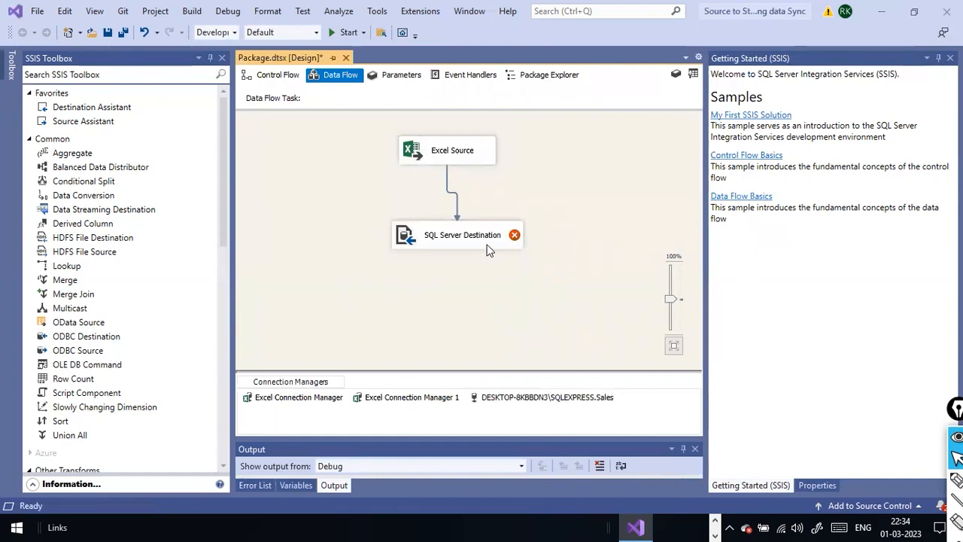
mouse_move(487, 244)
right_click(459, 211)
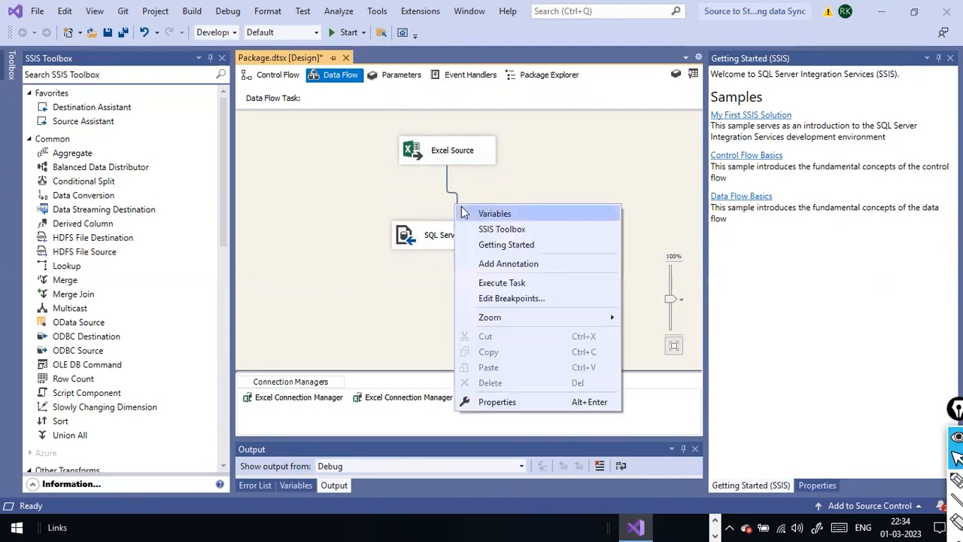
left_click(455, 194)
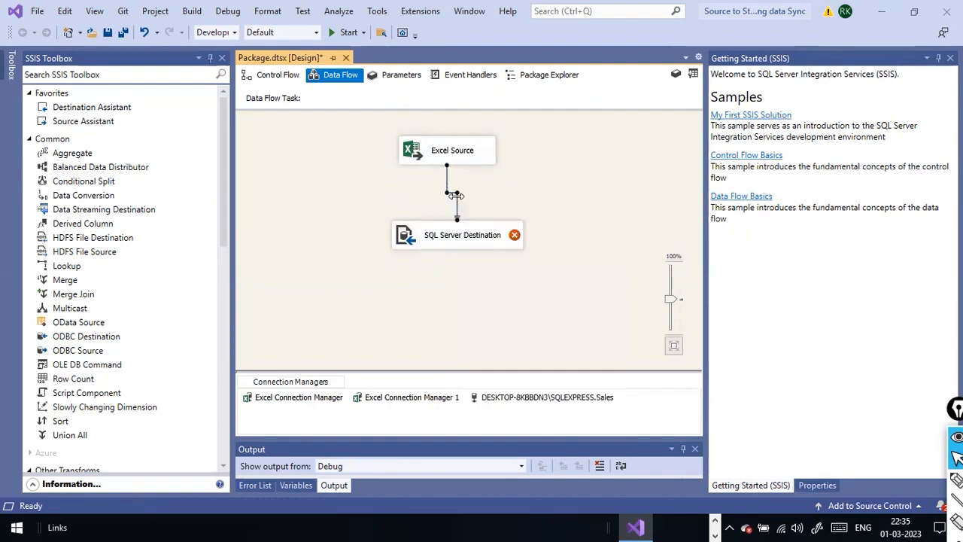
right_click(455, 194)
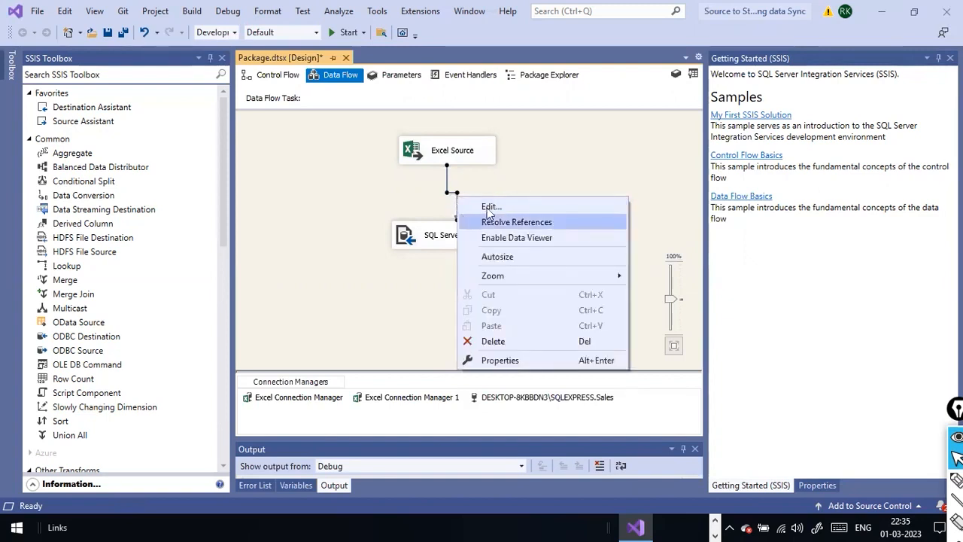
left_click(491, 206)
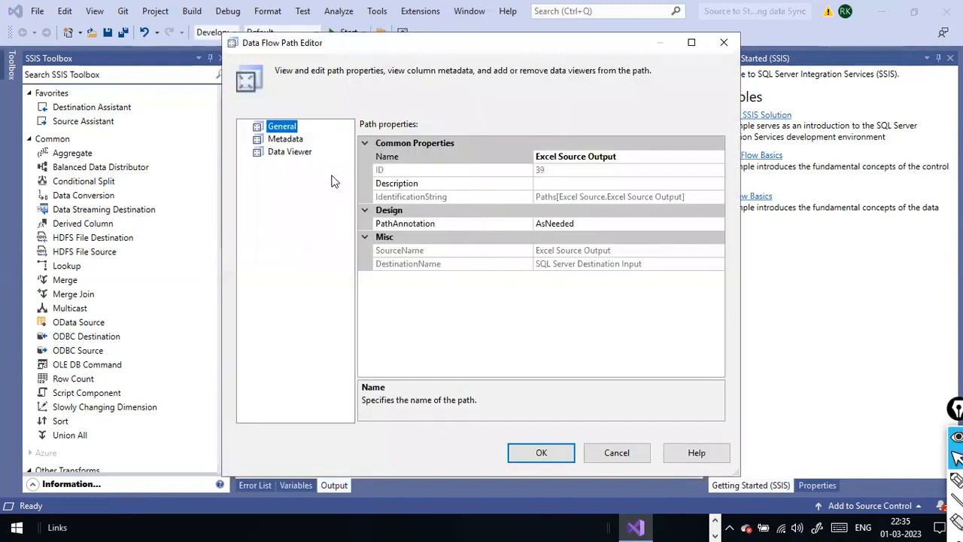
left_click(286, 139)
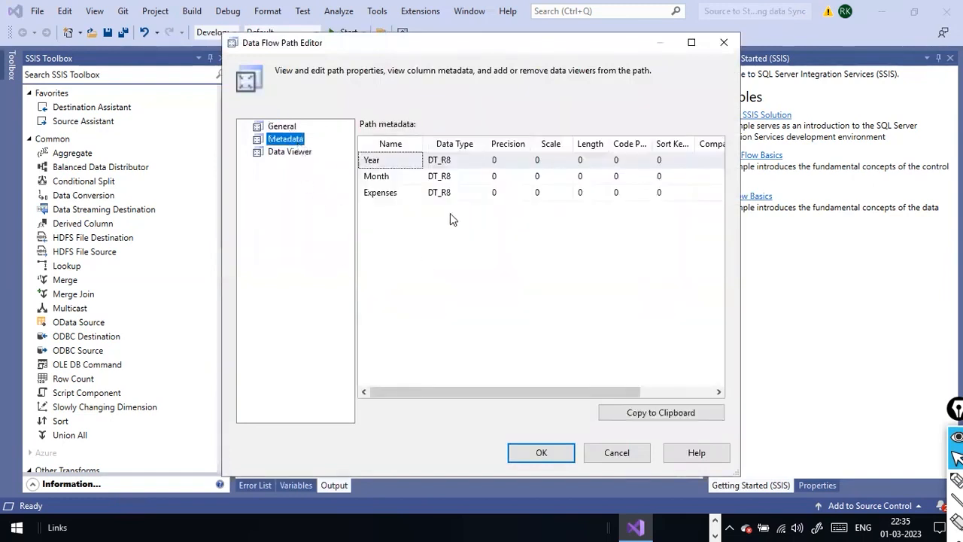
left_click(474, 163)
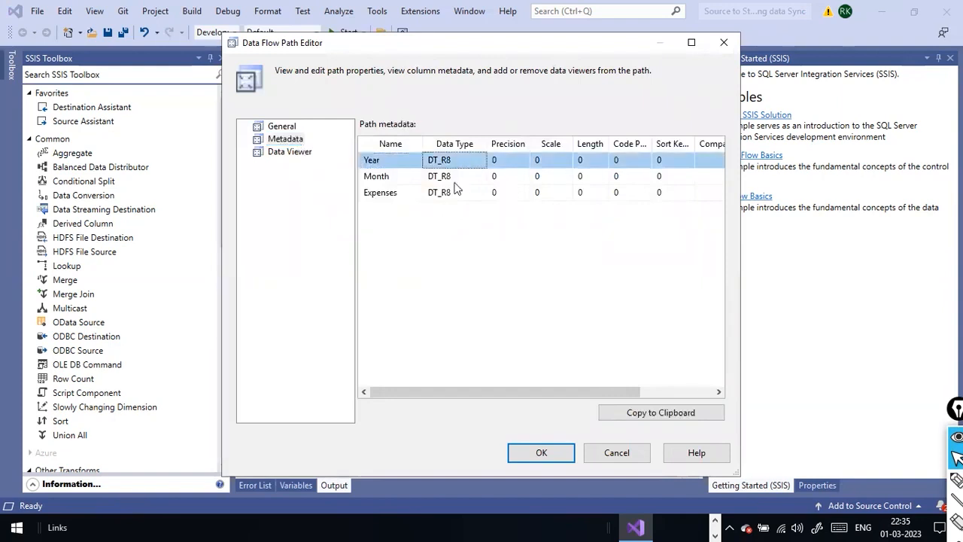
left_click(456, 189)
left_click(460, 179)
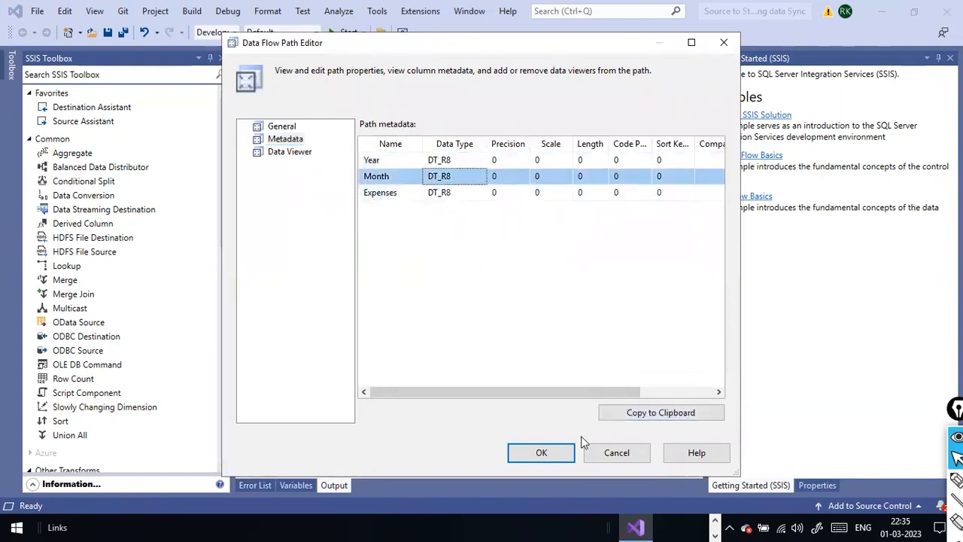
left_click(277, 154)
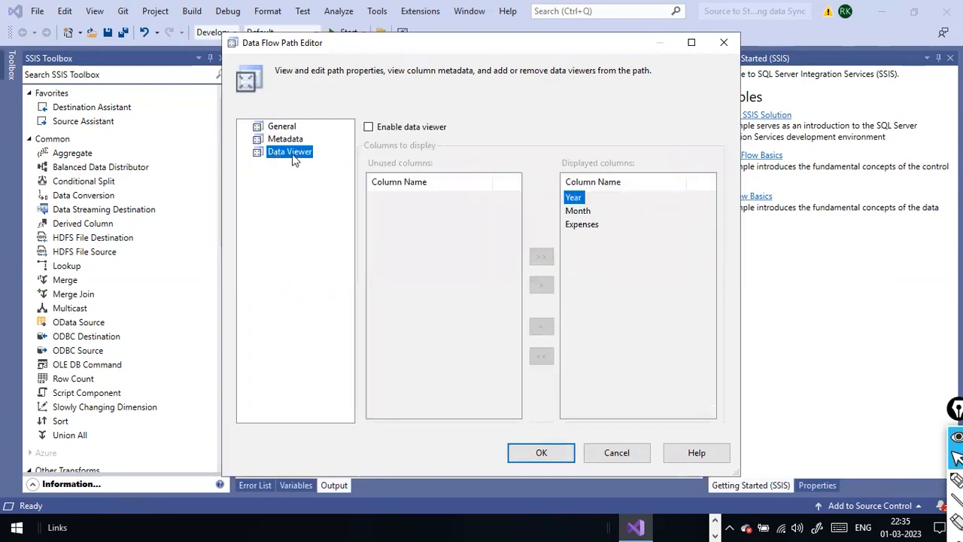
left_click(544, 456)
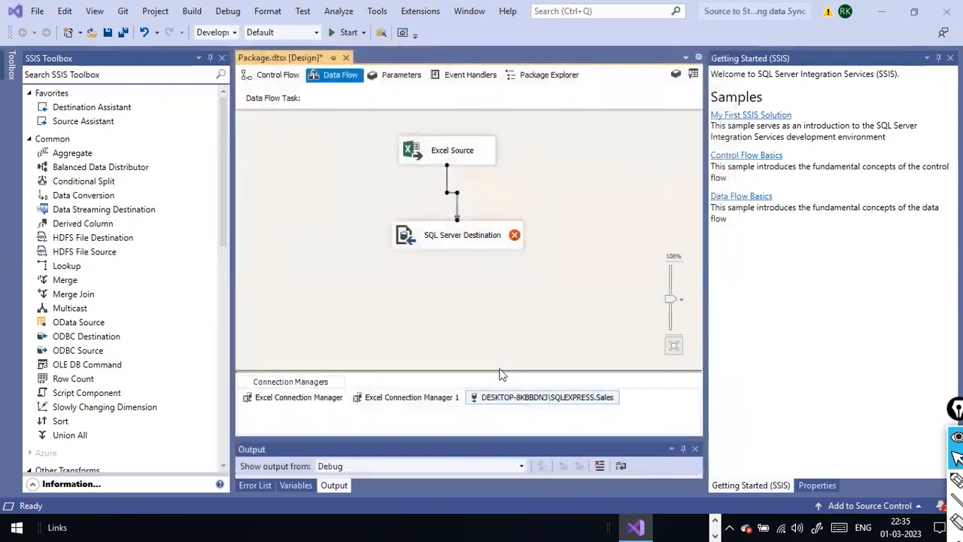
key("alt+Tab")
key("alt+Tab")
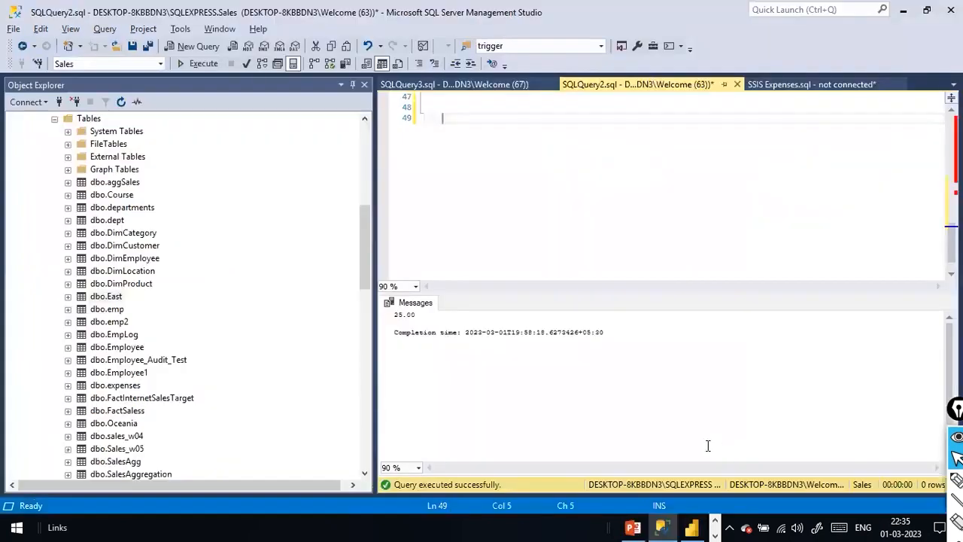
left_click(715, 524)
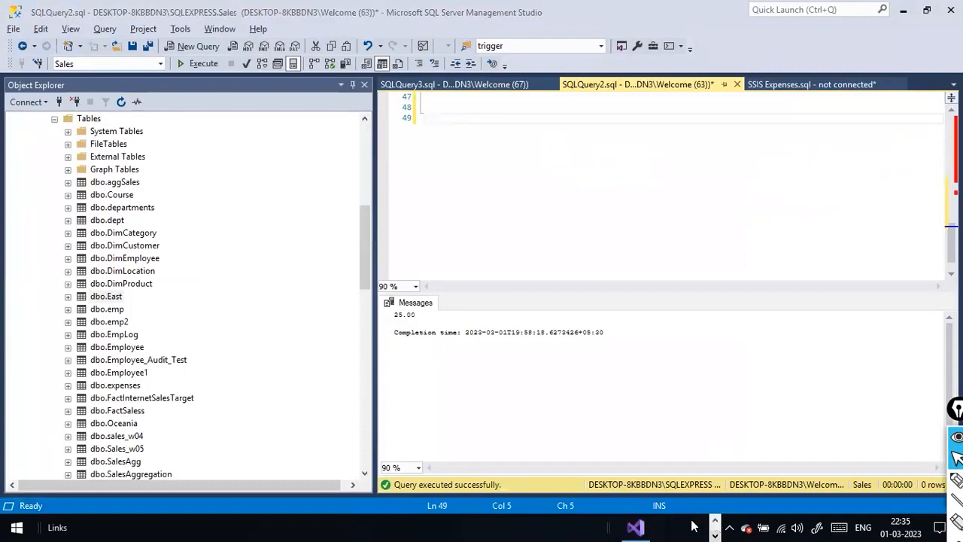
mouse_move(648, 526)
left_click(642, 486)
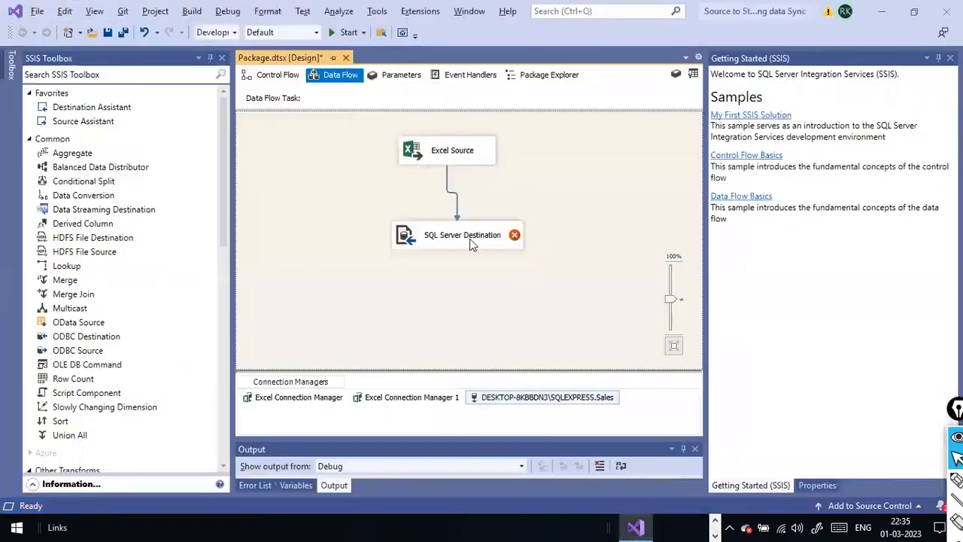
left_click(37, 10)
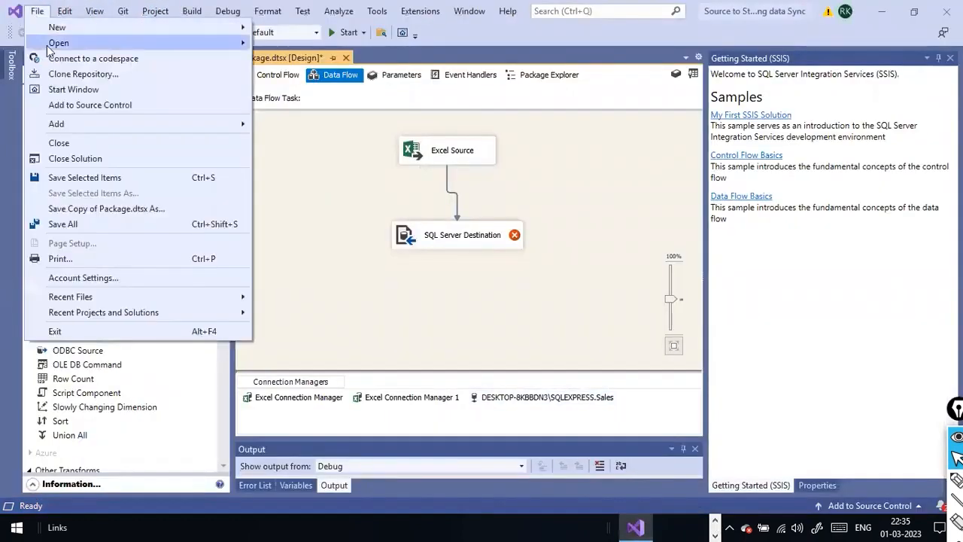
mouse_move(48, 47)
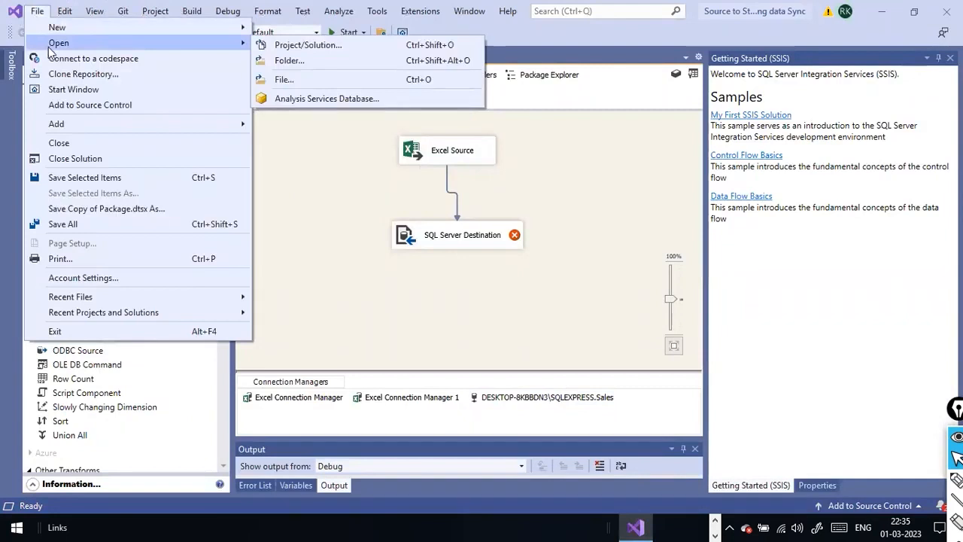
left_click(334, 47)
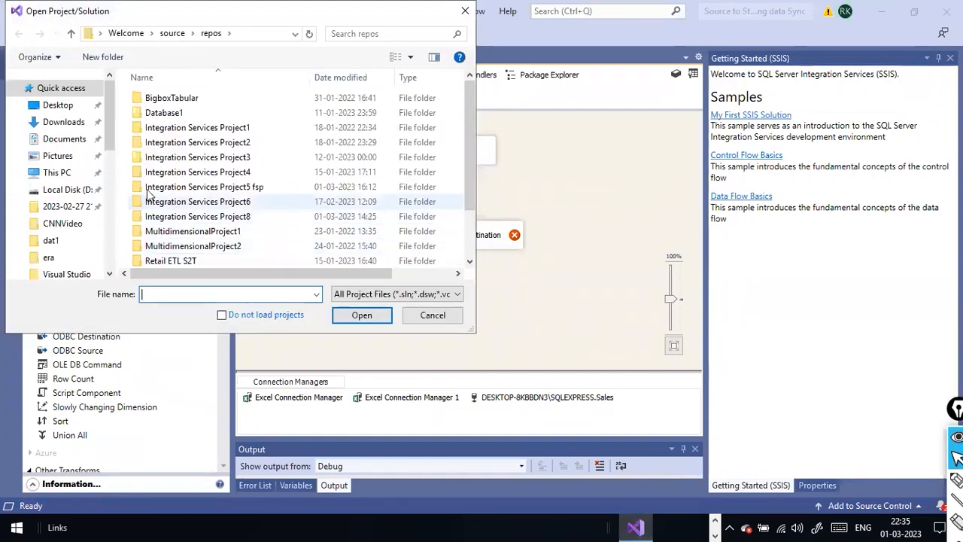
left_click(351, 78)
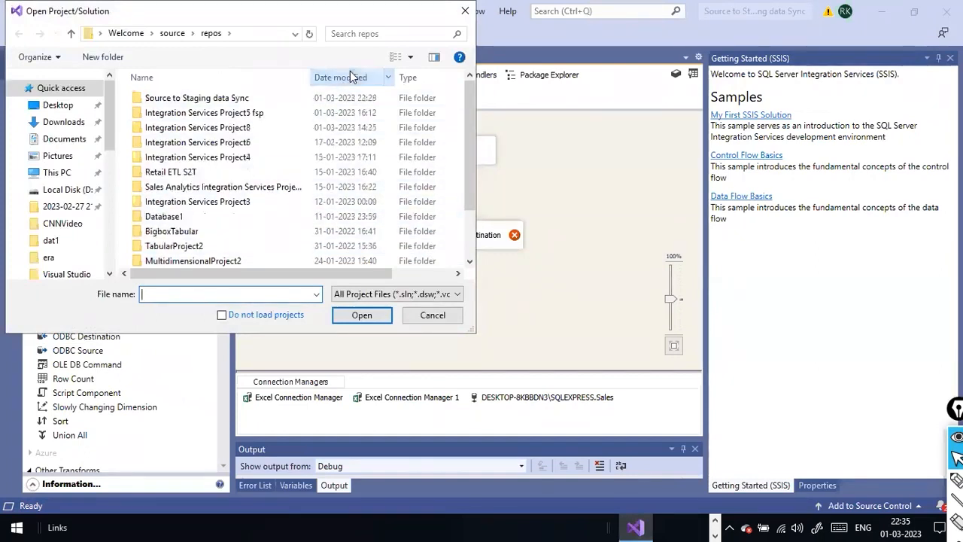
left_click(349, 77)
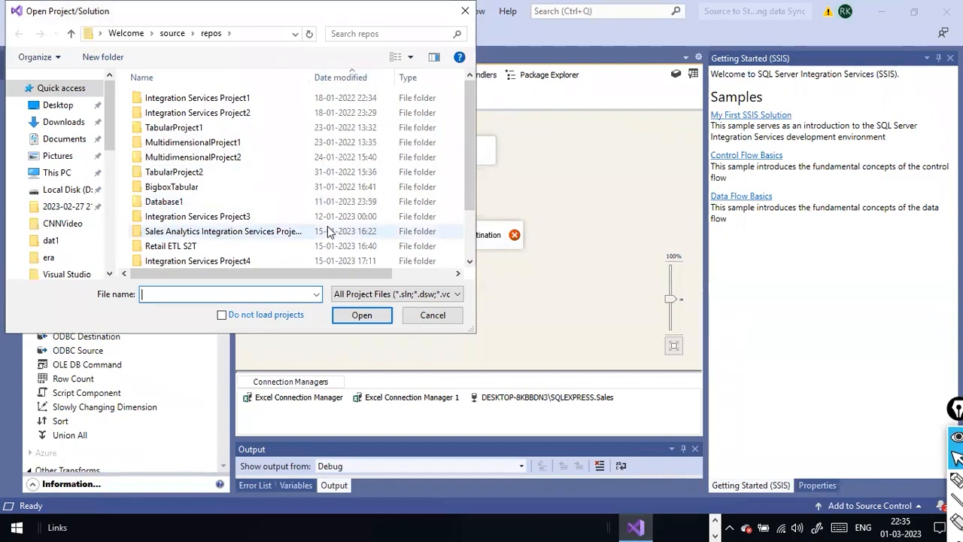
left_click(429, 319)
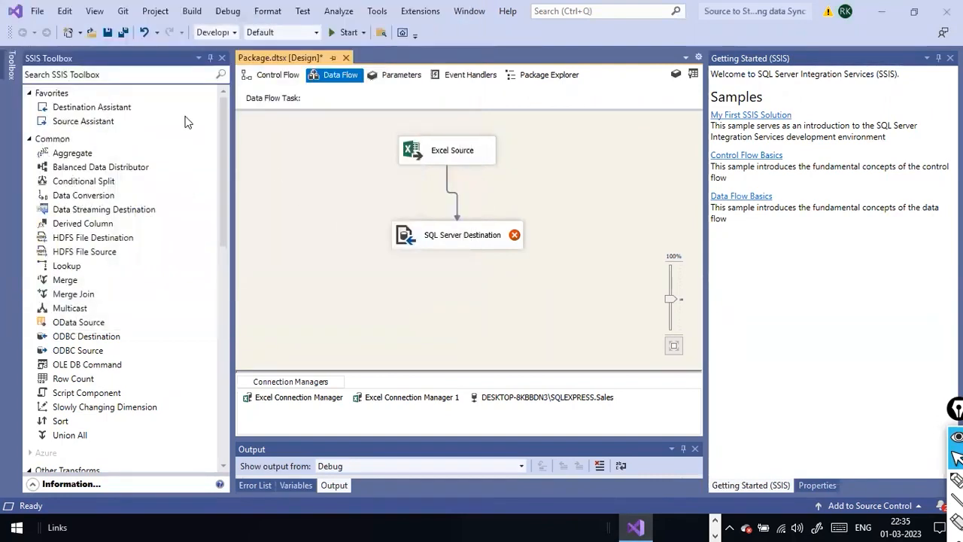
left_click(36, 11)
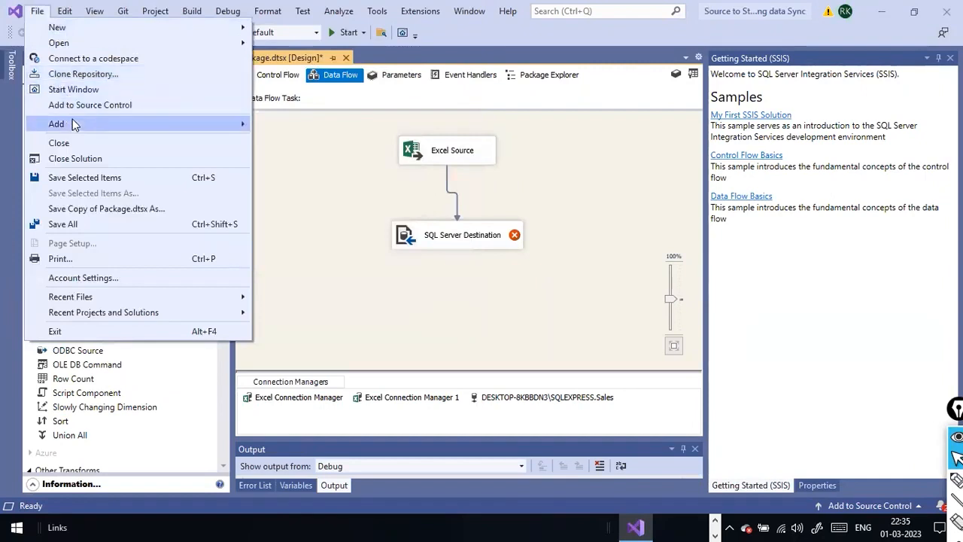
mouse_move(72, 120)
mouse_move(103, 42)
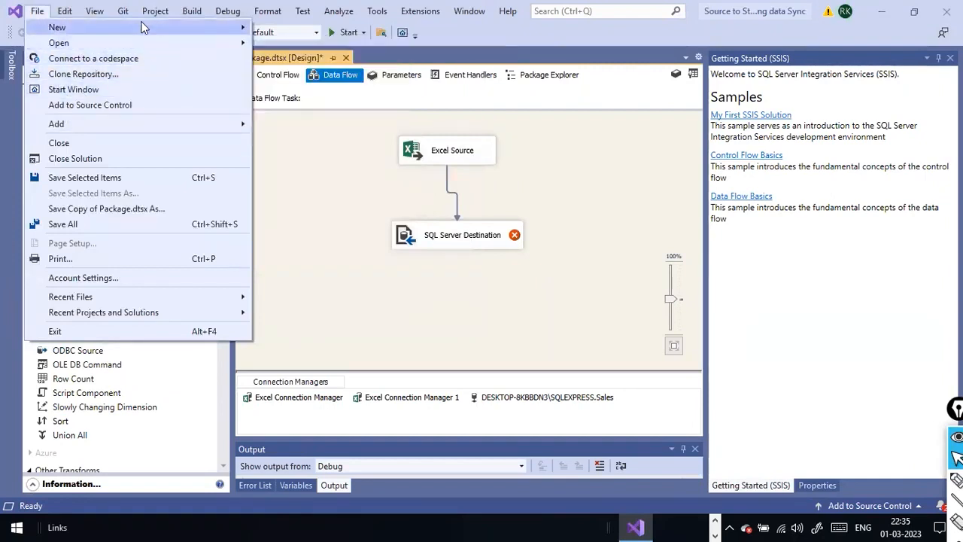
mouse_move(143, 28)
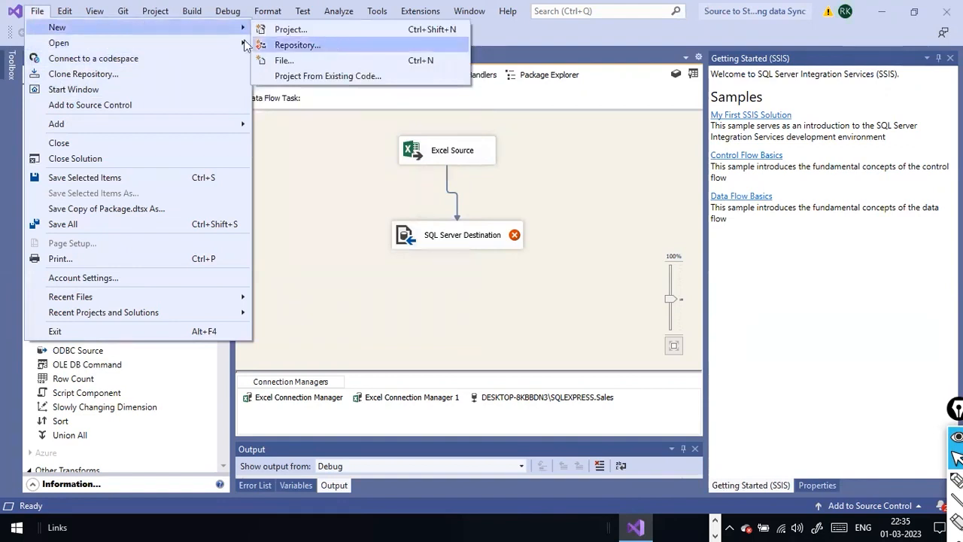
mouse_move(219, 42)
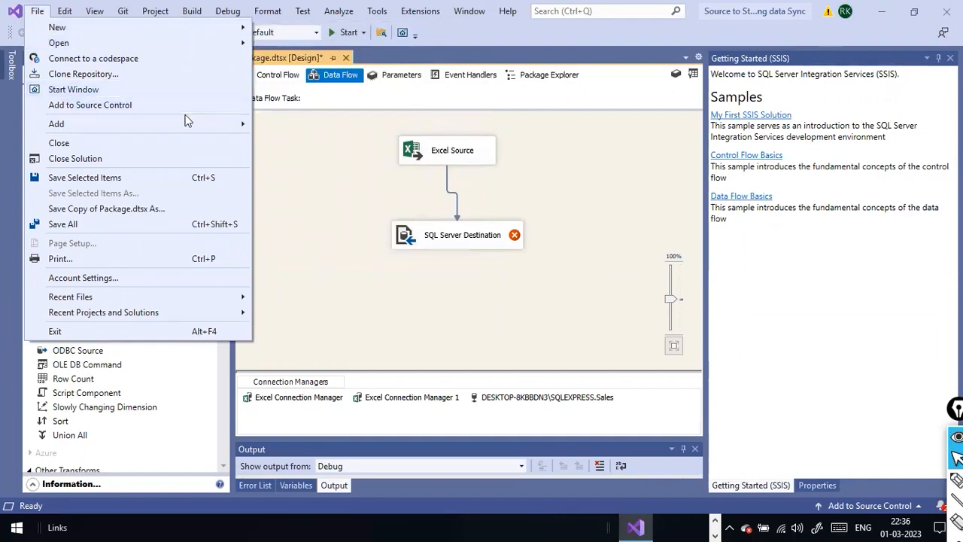
mouse_move(180, 123)
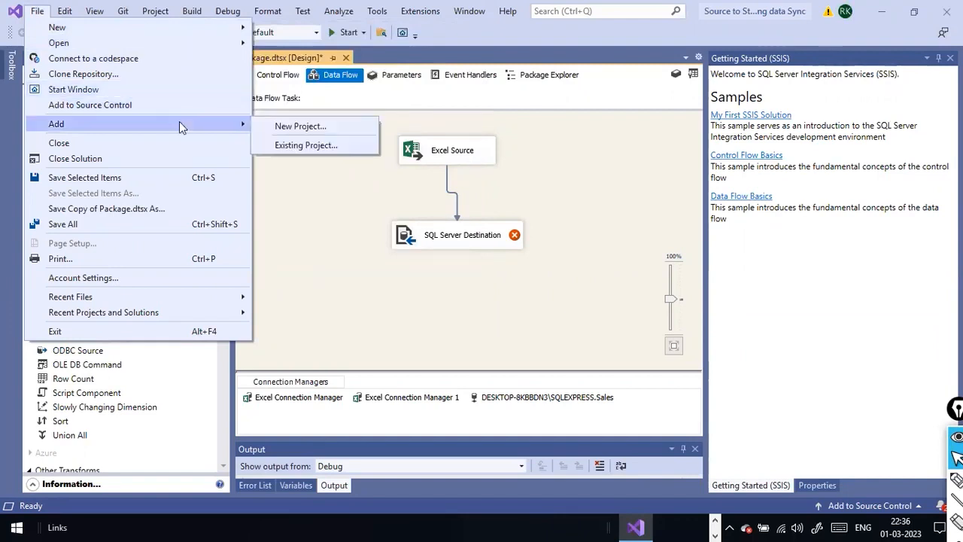
left_click(315, 187)
Preview the [dbo].[expenses] table from the SQL Server Destination settings and leave them without changes.
right_click(491, 238)
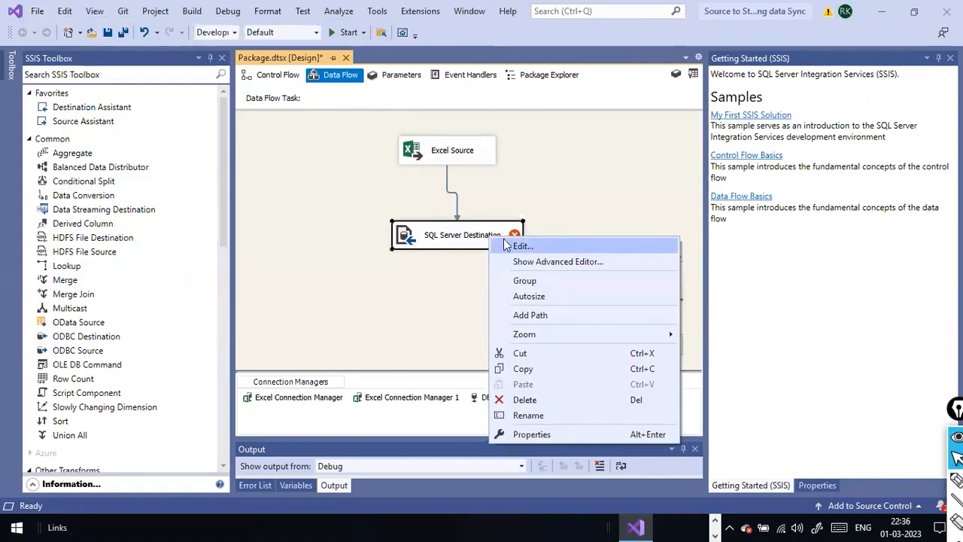
left_click(504, 240)
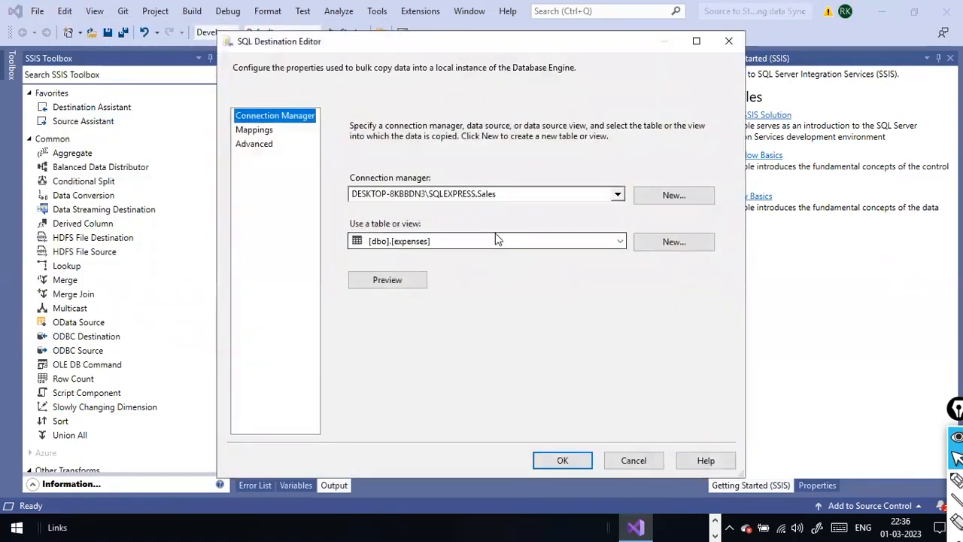
left_click(385, 281)
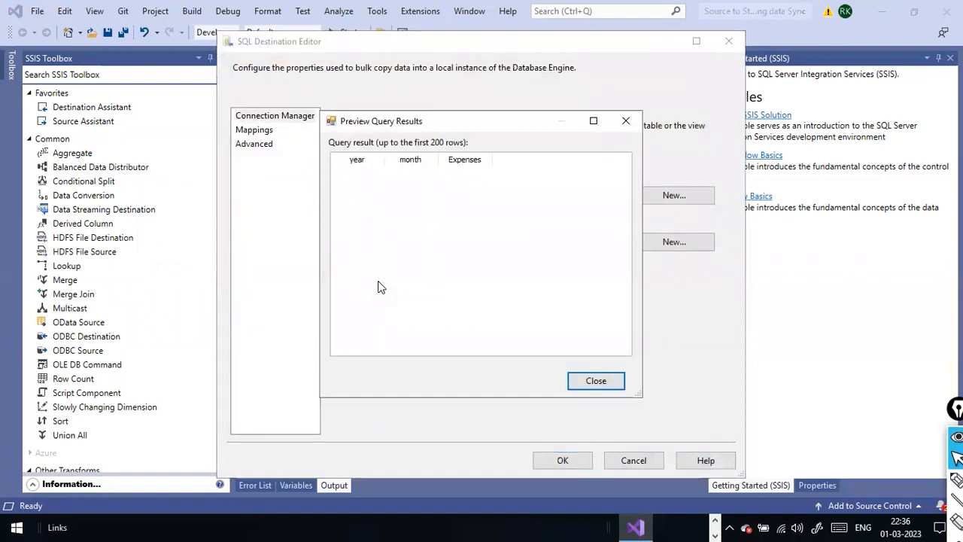
left_click(596, 381)
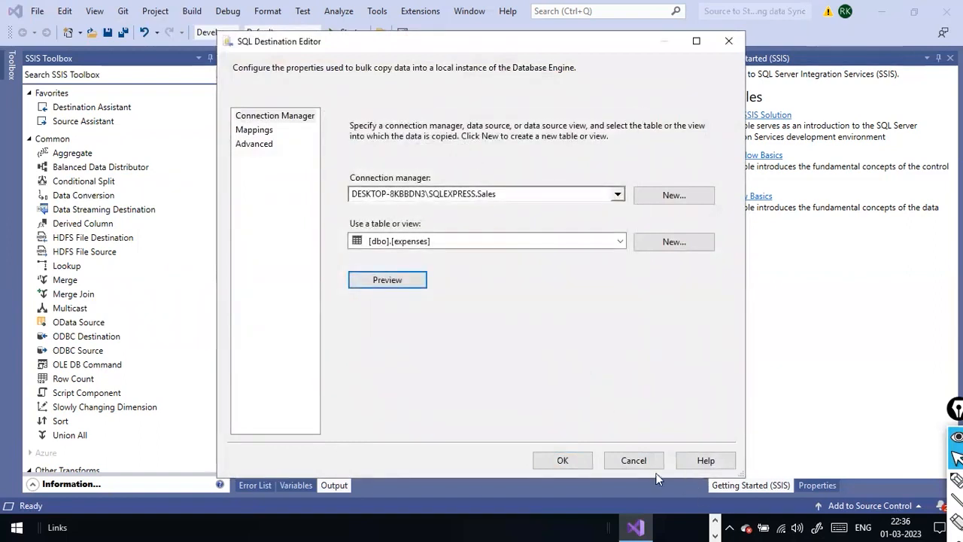
left_click(633, 460)
Preview the Expenses$ sheet data from the Excel Source settings and leave them without changes.
left_click(484, 151)
right_click(481, 149)
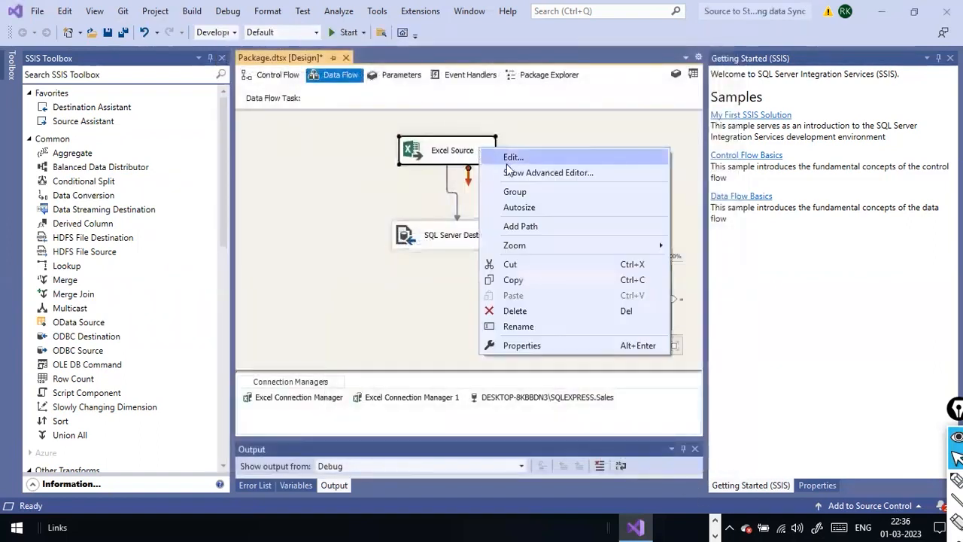
left_click(513, 159)
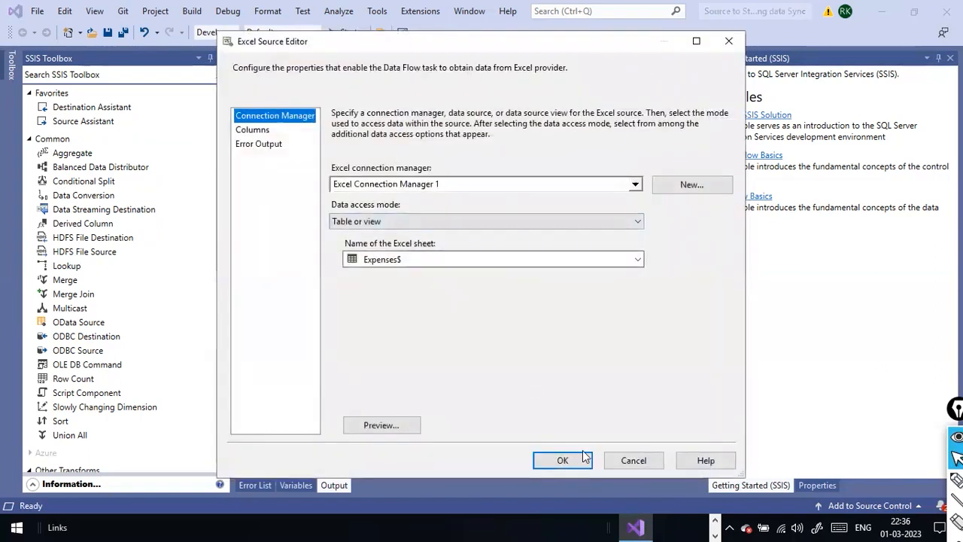
left_click(418, 426)
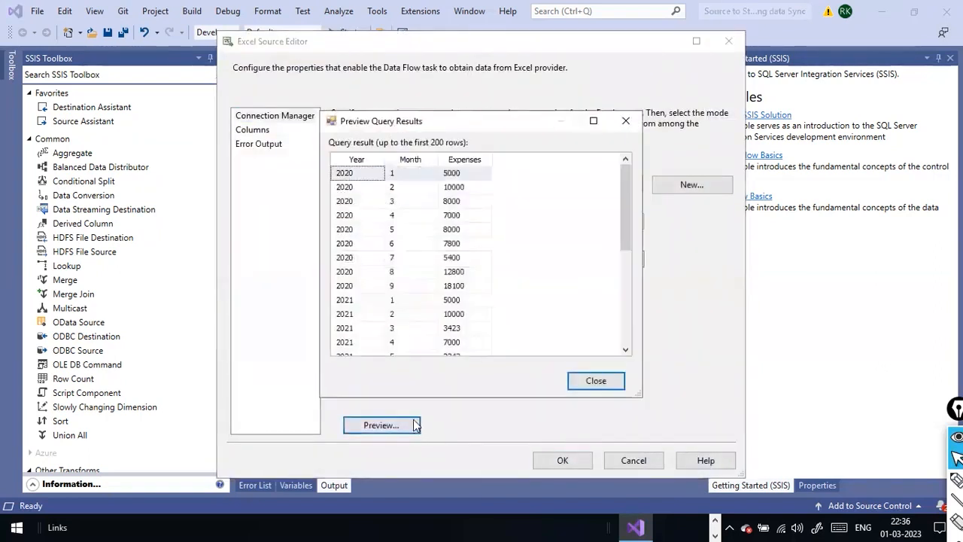
left_click(594, 381)
left_click(631, 460)
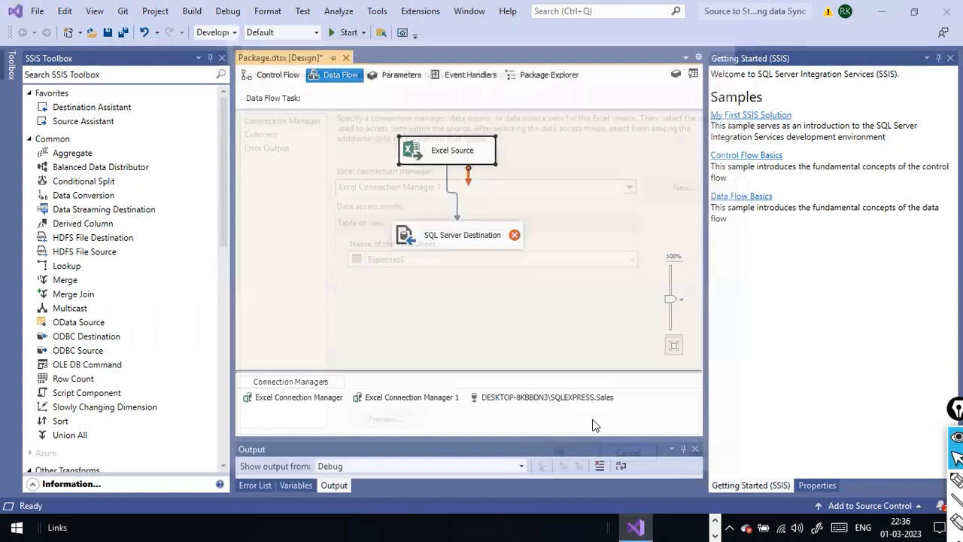
left_click(536, 271)
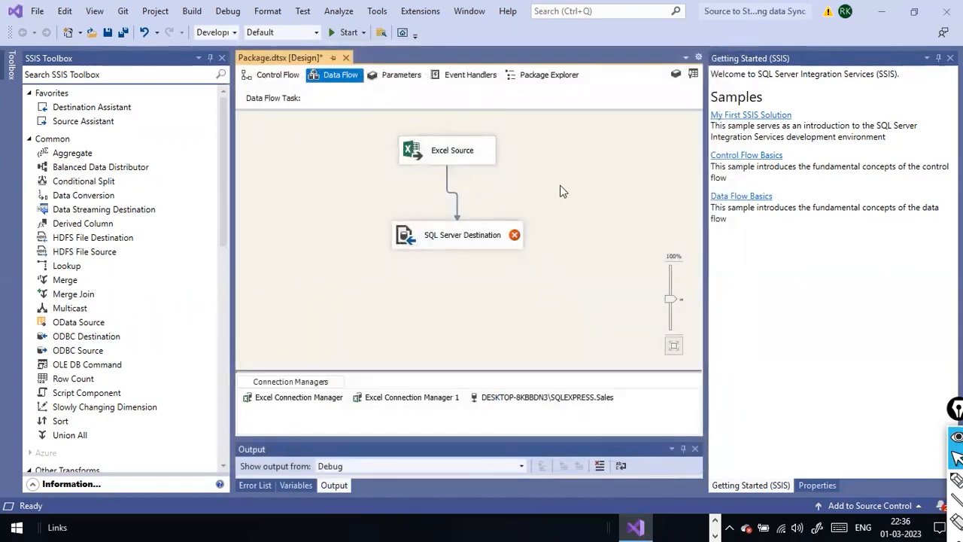
Review the column metadata, data viewer and general properties of the path from Excel Source to SQL Server Destination.
right_click(451, 192)
left_click(481, 201)
left_click(285, 140)
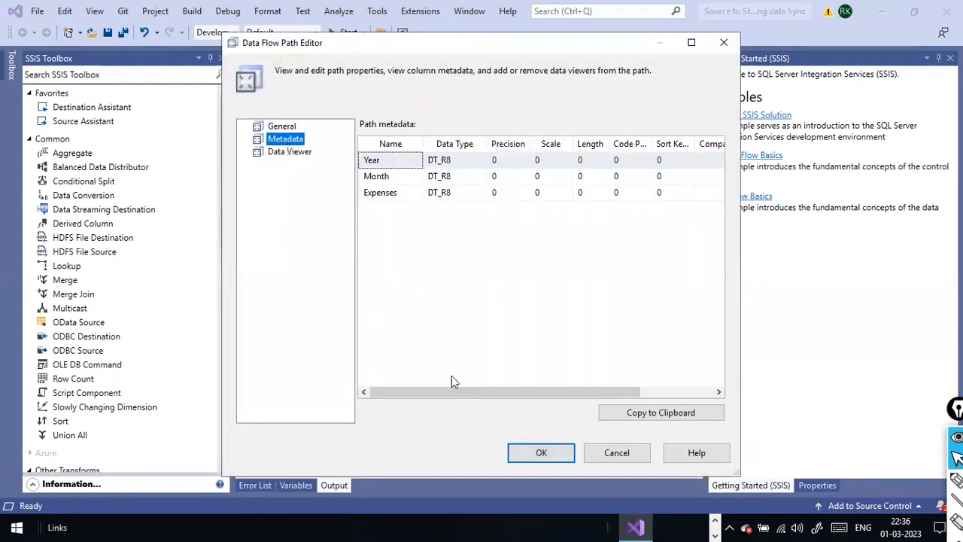
left_click_drag(452, 391, 616, 393)
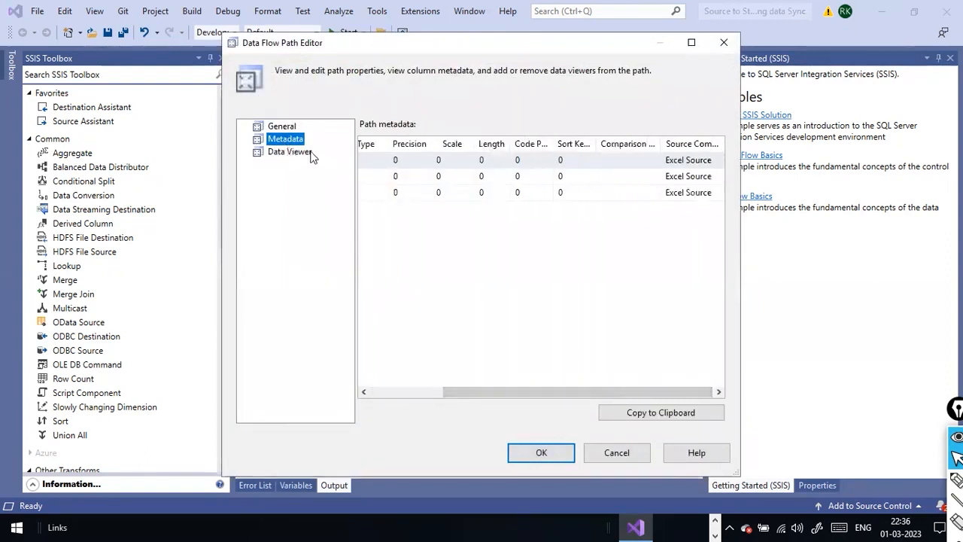
left_click(311, 153)
left_click(295, 128)
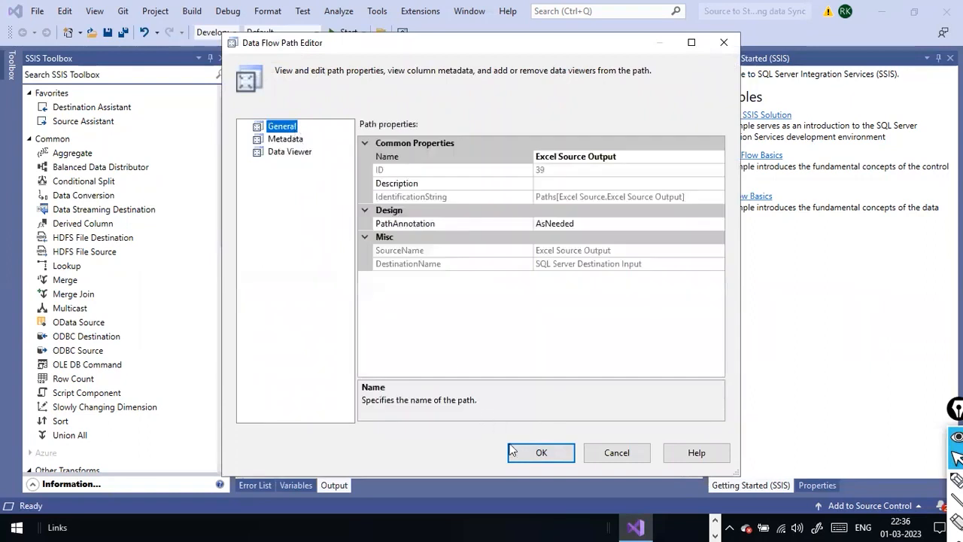
left_click(529, 452)
Try to execute the data flow task and close the validation report.
right_click(477, 314)
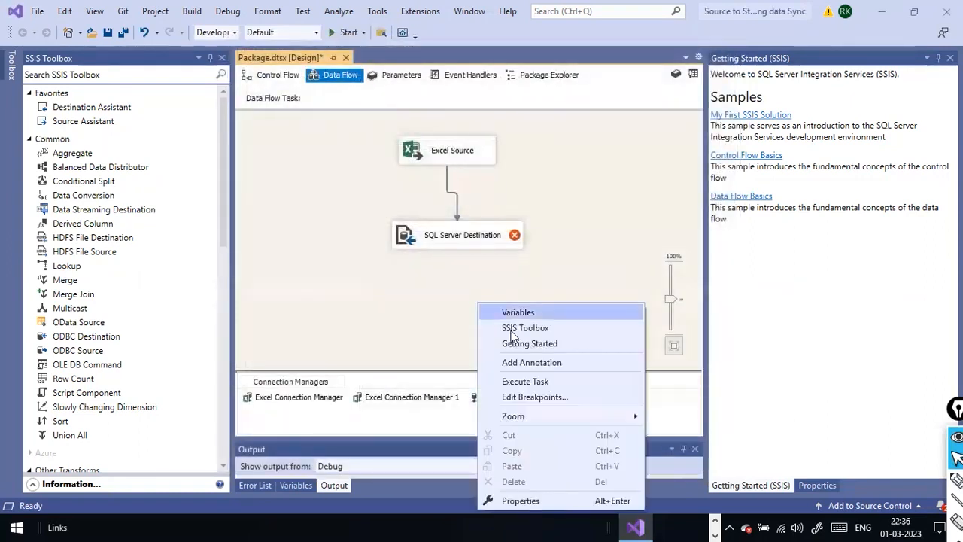
left_click(510, 381)
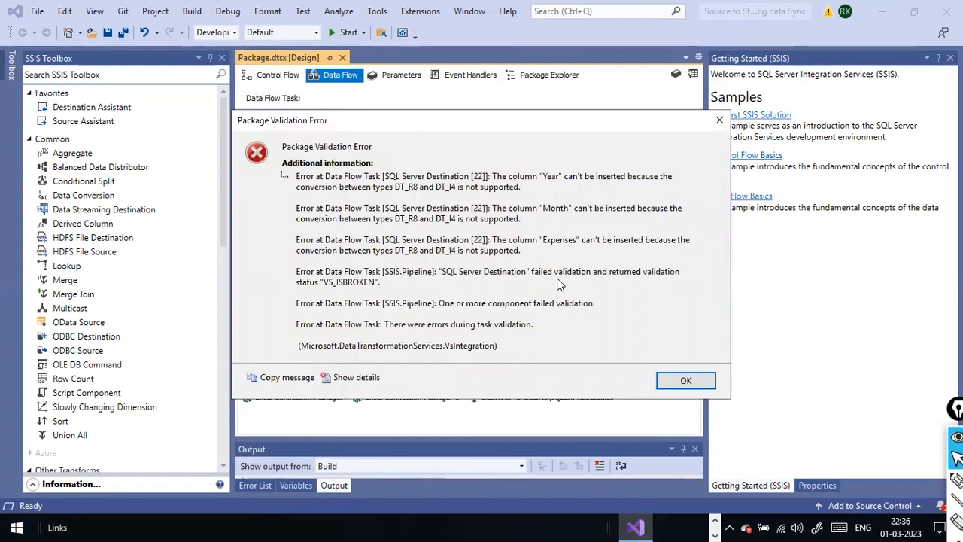
left_click(686, 381)
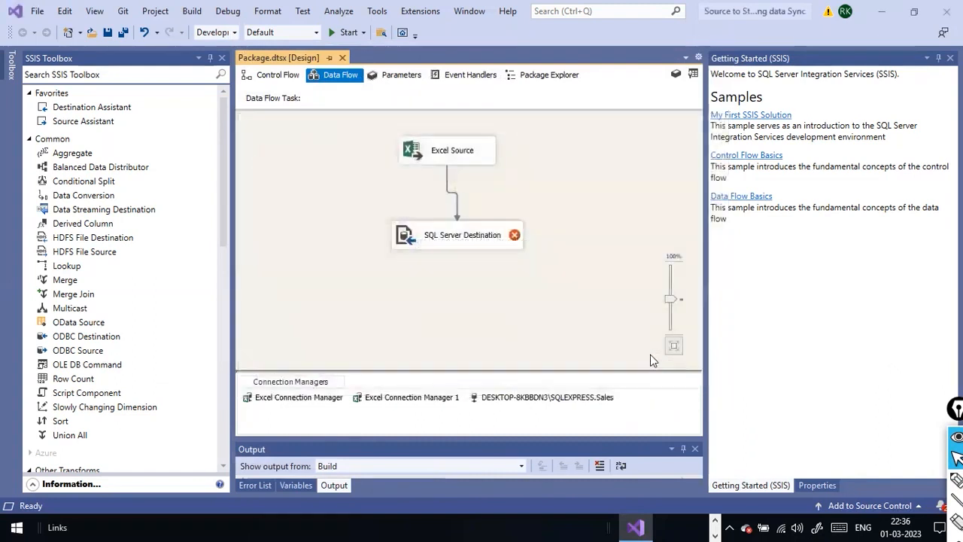
Delete the SQL Server Destination and add a new SQL Server Destination below Excel Source.
right_click(513, 238)
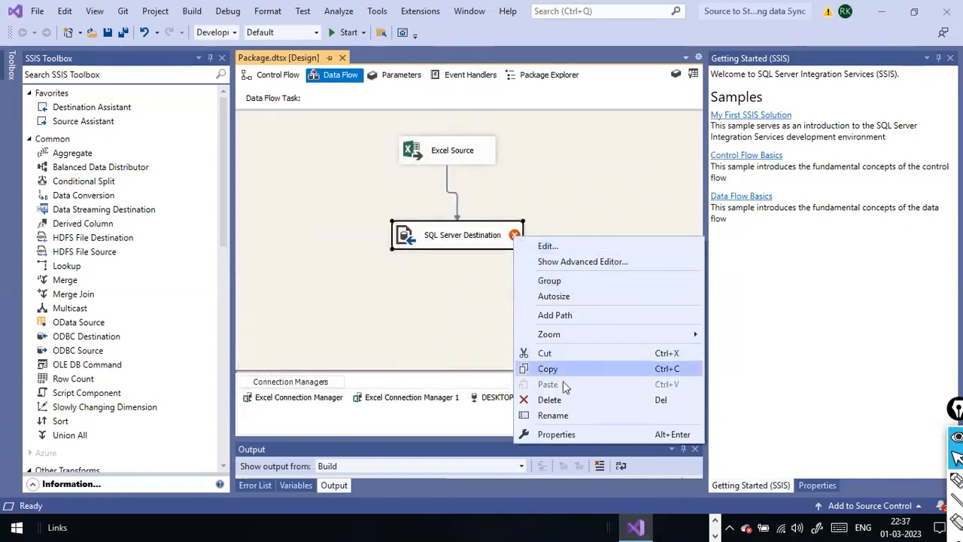
left_click(552, 400)
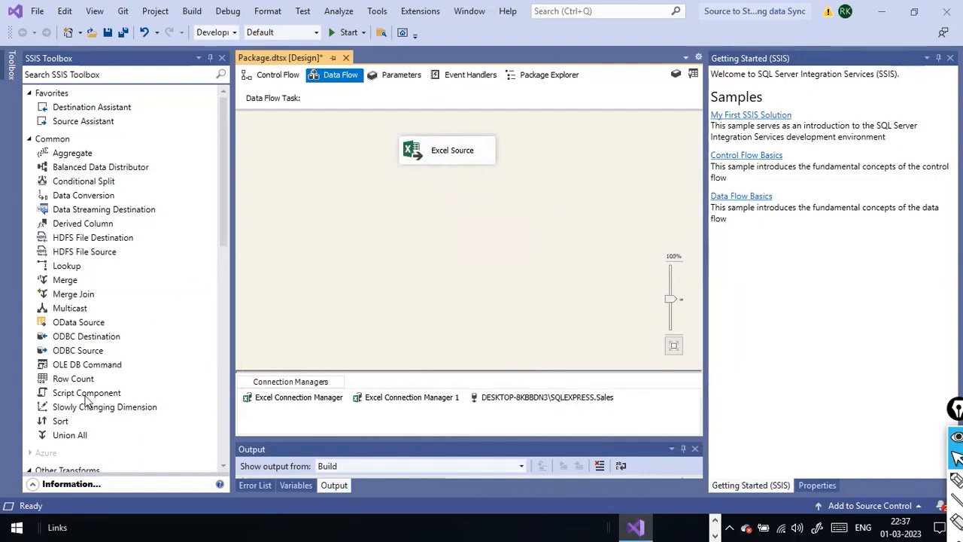
scroll(92, 275, "down", 12)
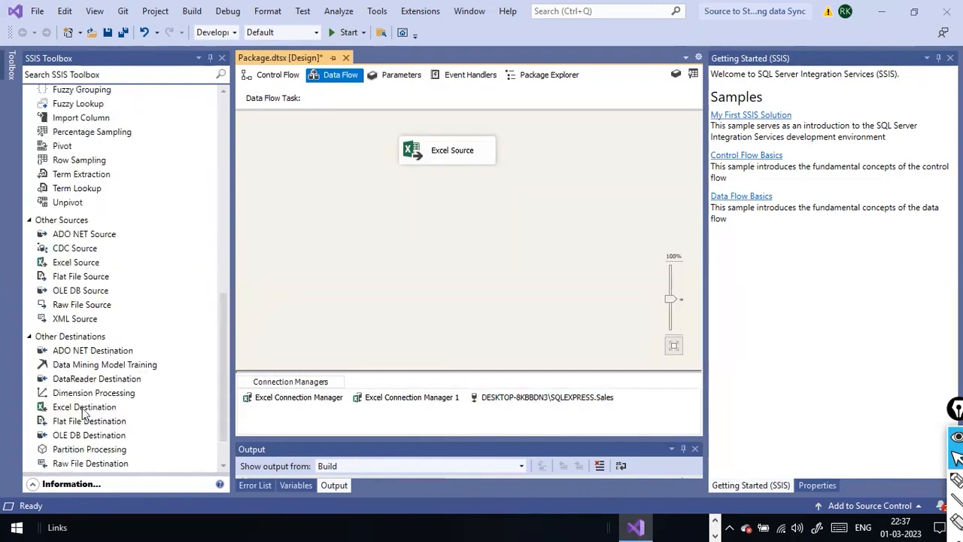
scroll(84, 413, "down", 2)
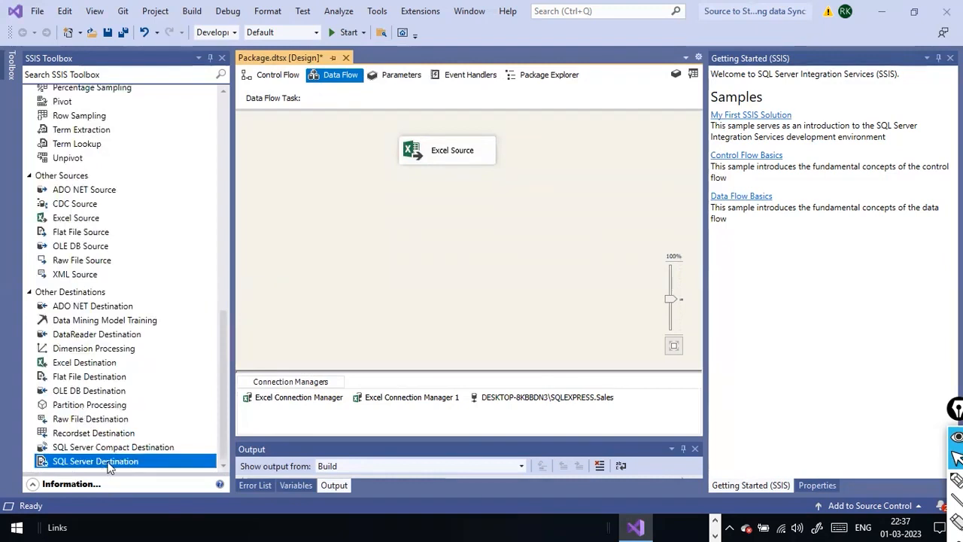
left_click_drag(102, 464, 374, 285)
left_click_drag(393, 230, 394, 230)
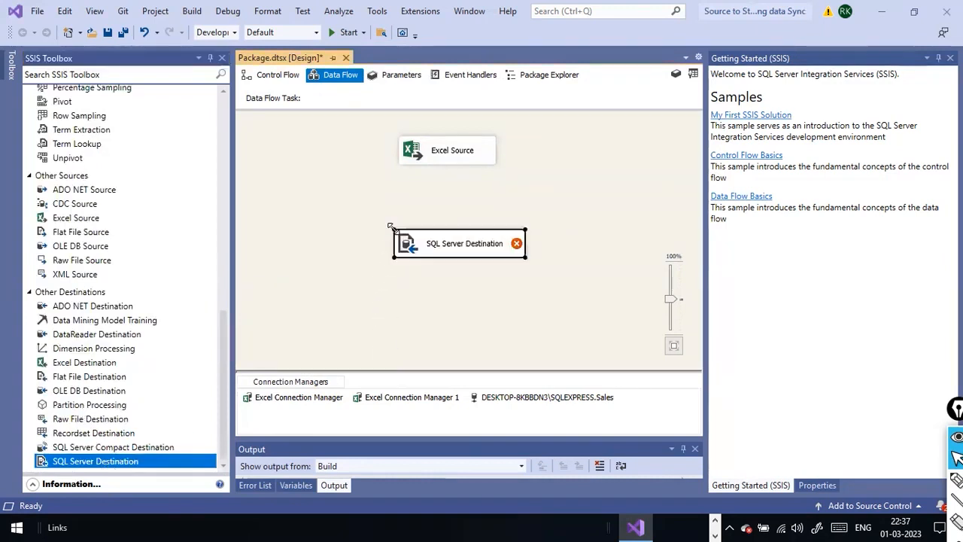
Edit the new SQL Server Destination despite its missing input columns, using the DESKTOP-8KBBDN3\SQLEXPRESS.Sales connection manager.
right_click(482, 250)
left_click(513, 256)
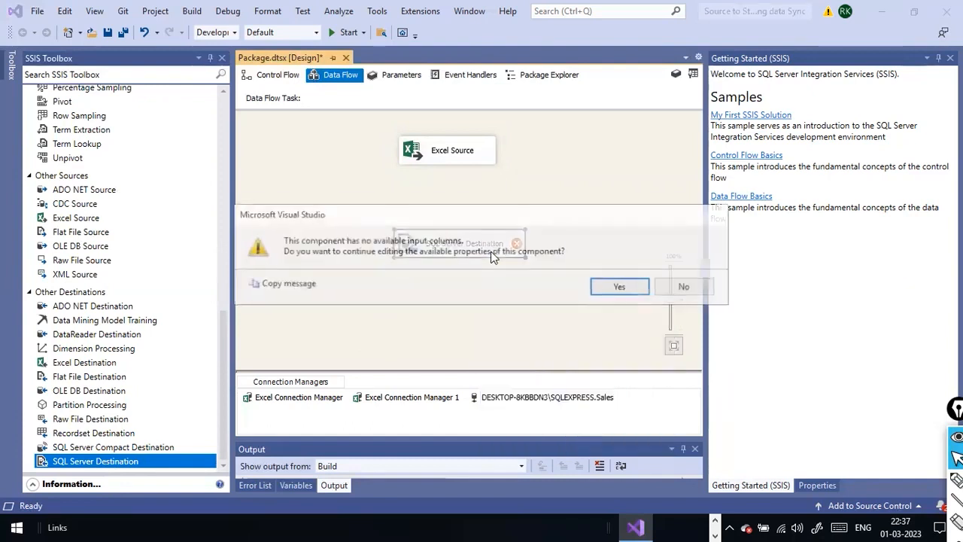
left_click(621, 288)
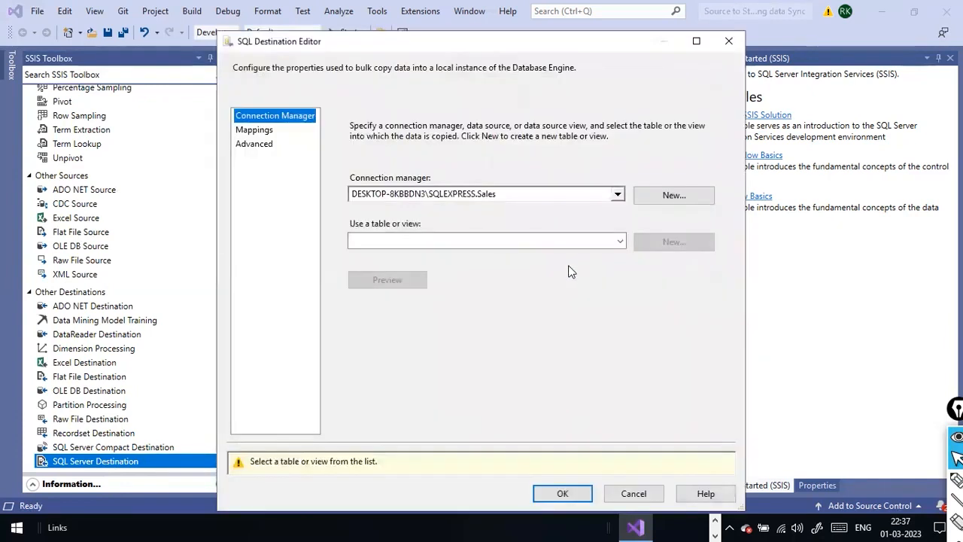
left_click(619, 194)
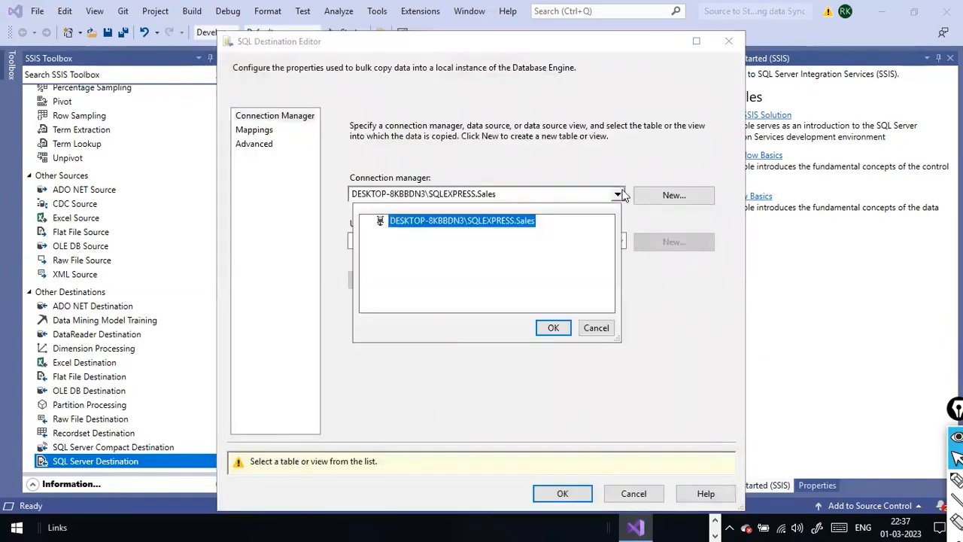
left_click(554, 328)
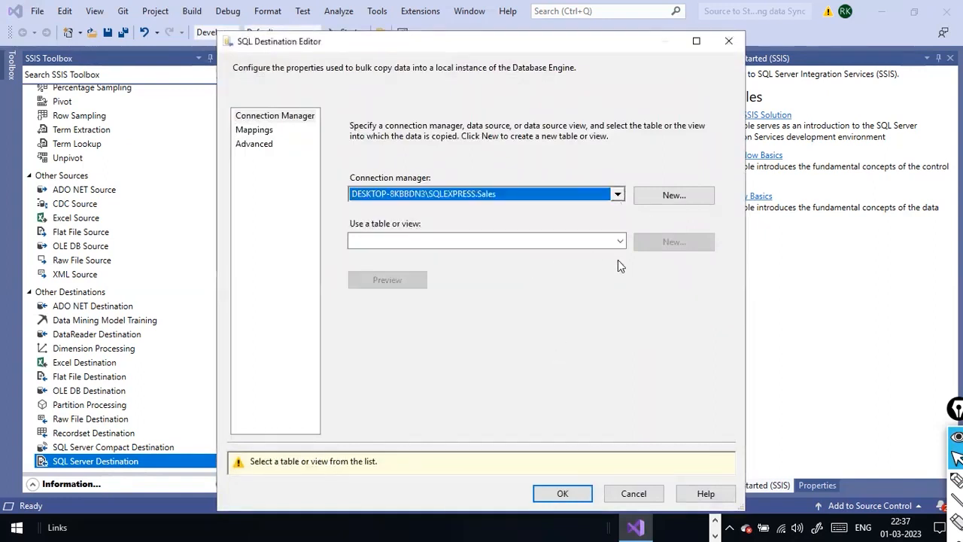
Switch to SQL Server Management Studio, add "use sales" and "go" at the end of SQLQuery2.sql, and execute those two lines.
key("alt+Tab")
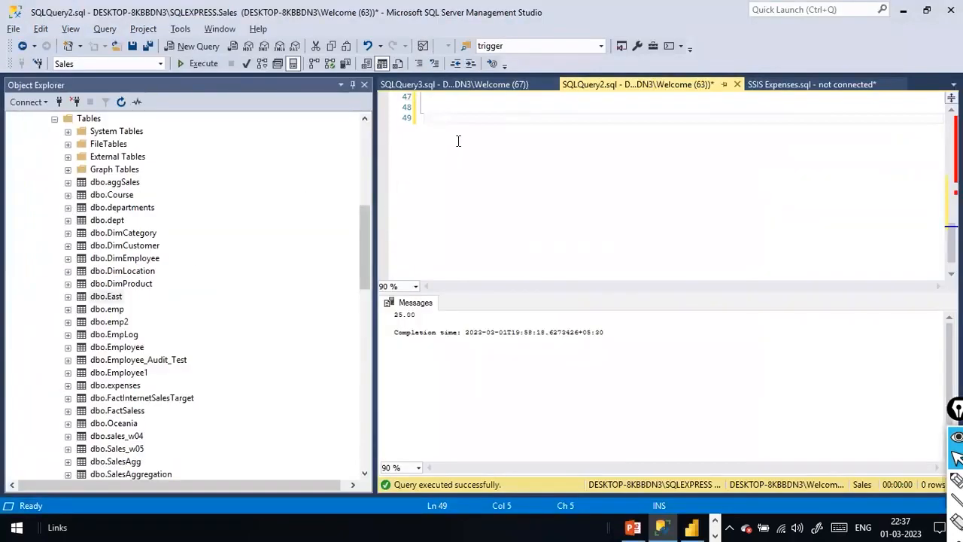
key("ctrl+Home")
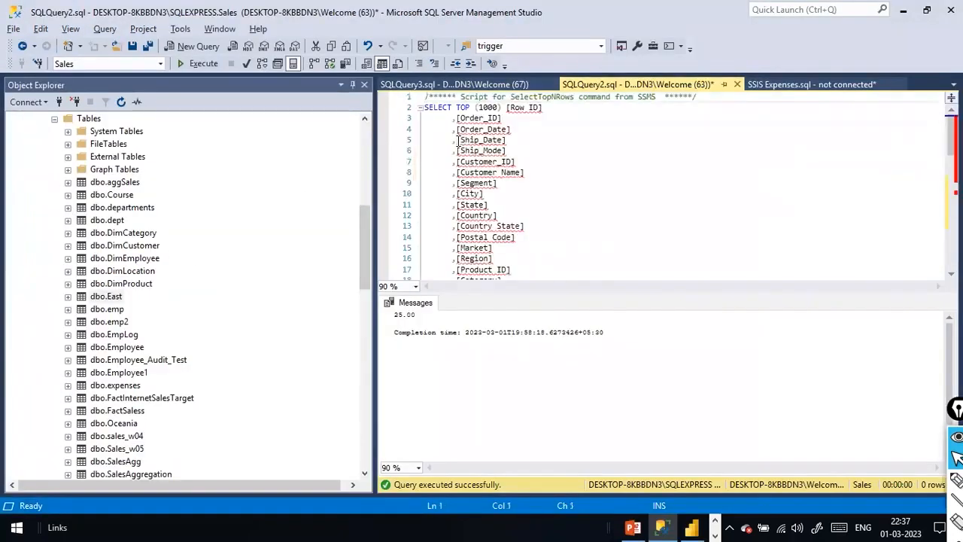
key("ctrl+End")
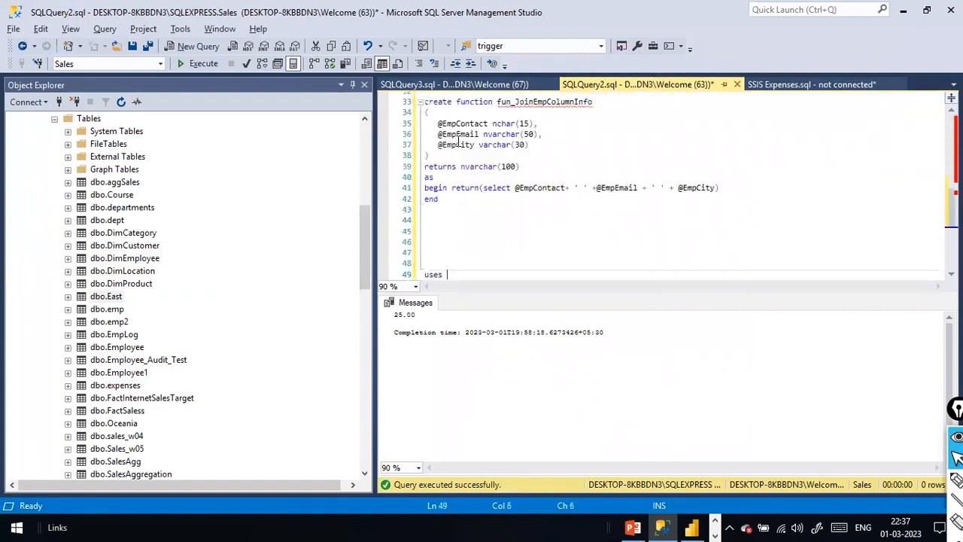
type("use sales")
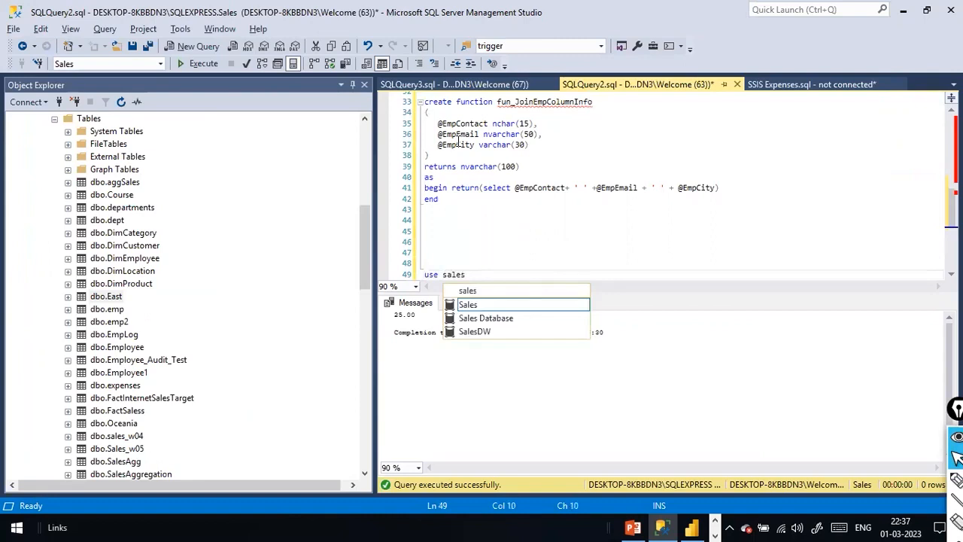
key("Escape")
key("Return")
type("g")
key("Up")
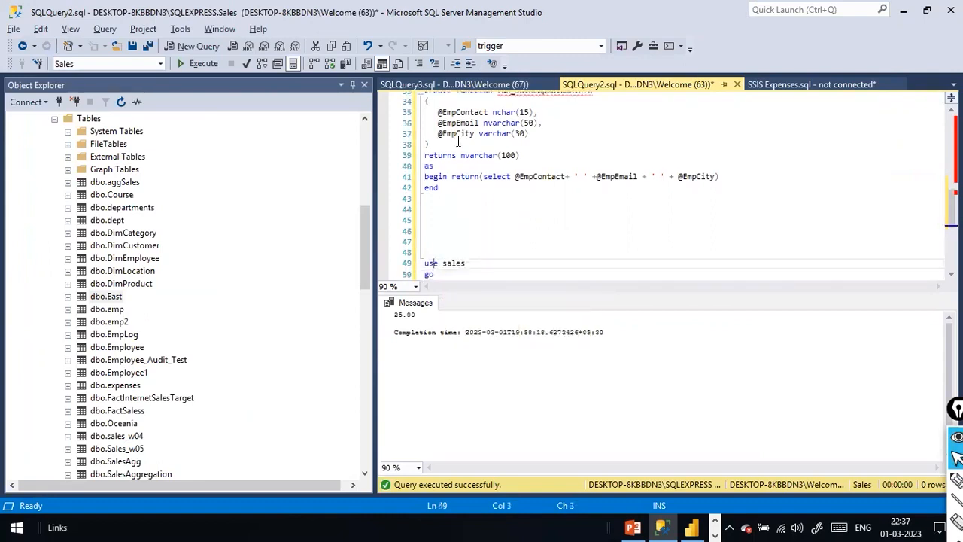
key("shift+Down")
key("shift+End")
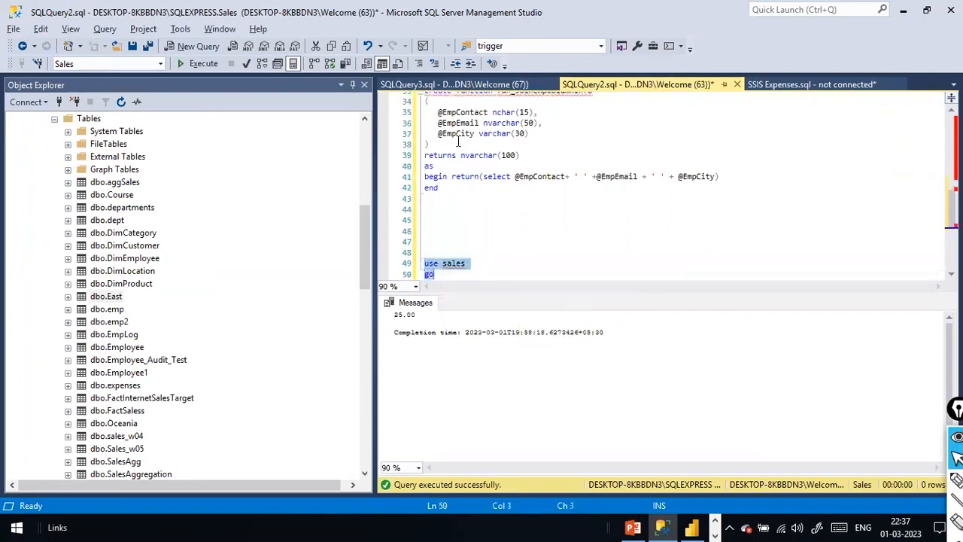
key("F5")
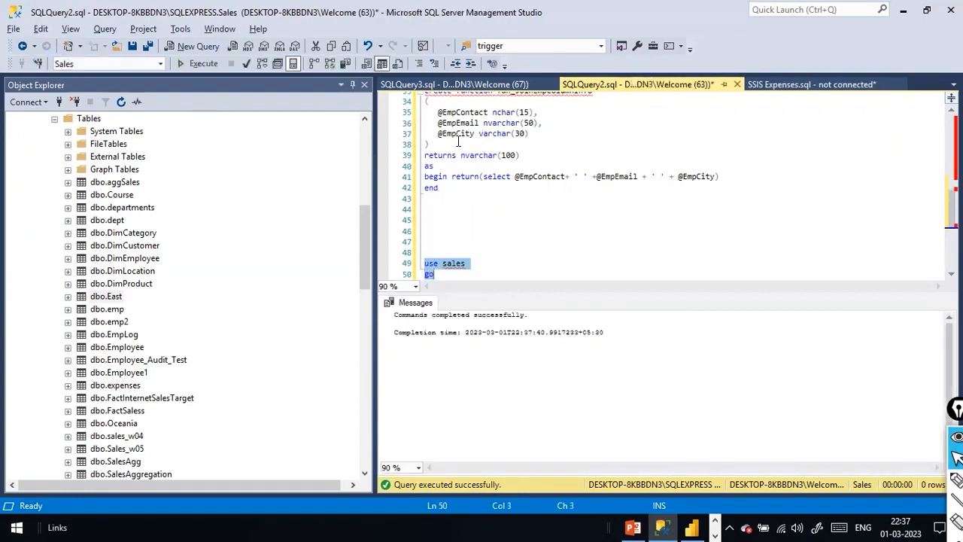
Add "select * from expenses" below the go line, execute only that query, and return to Visual Studio.
left_click(452, 273)
key("Return")
key("Return")
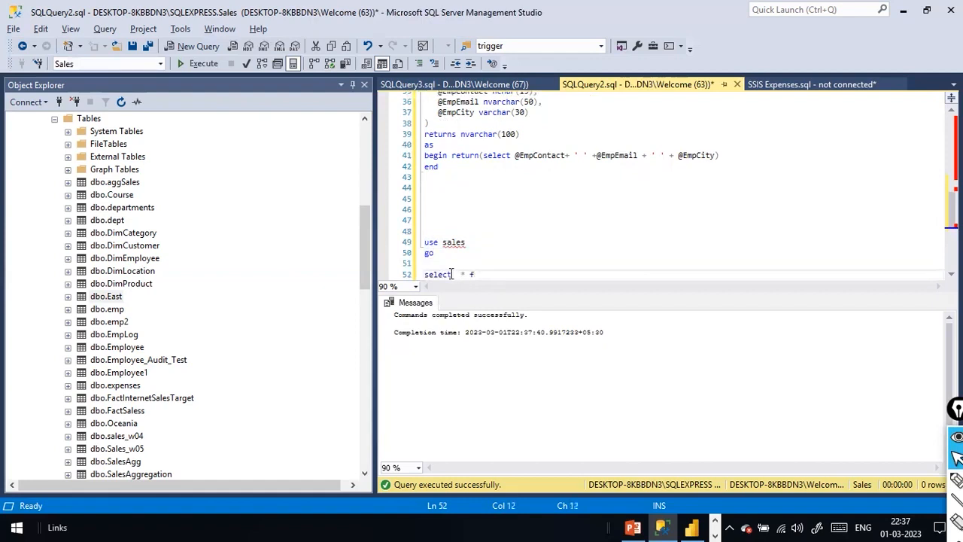
type("select  * from expenses")
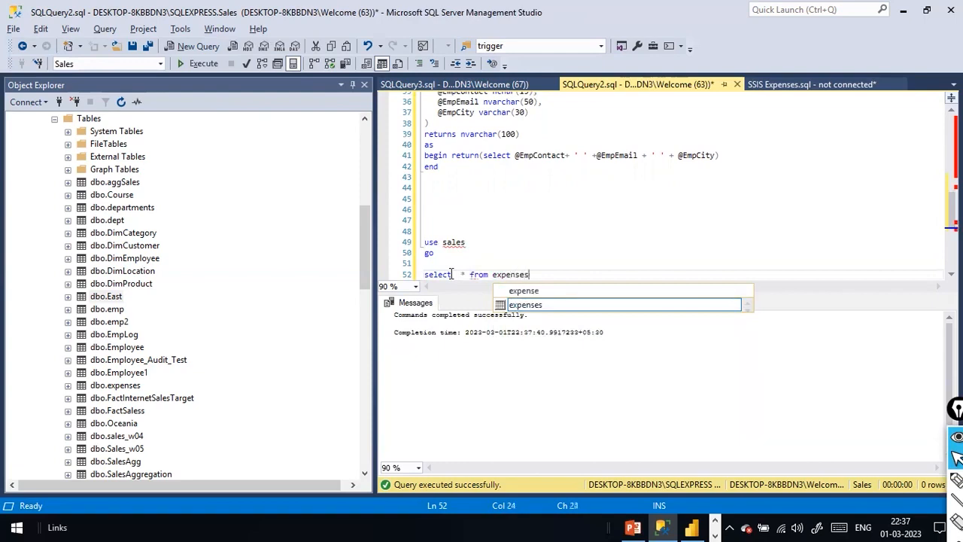
key("shift+Home")
key("F5")
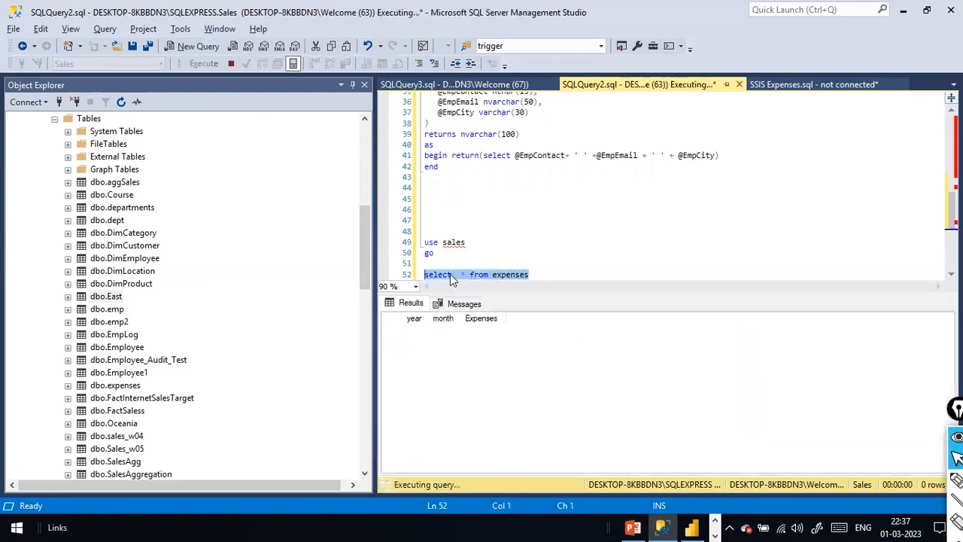
left_click(544, 274)
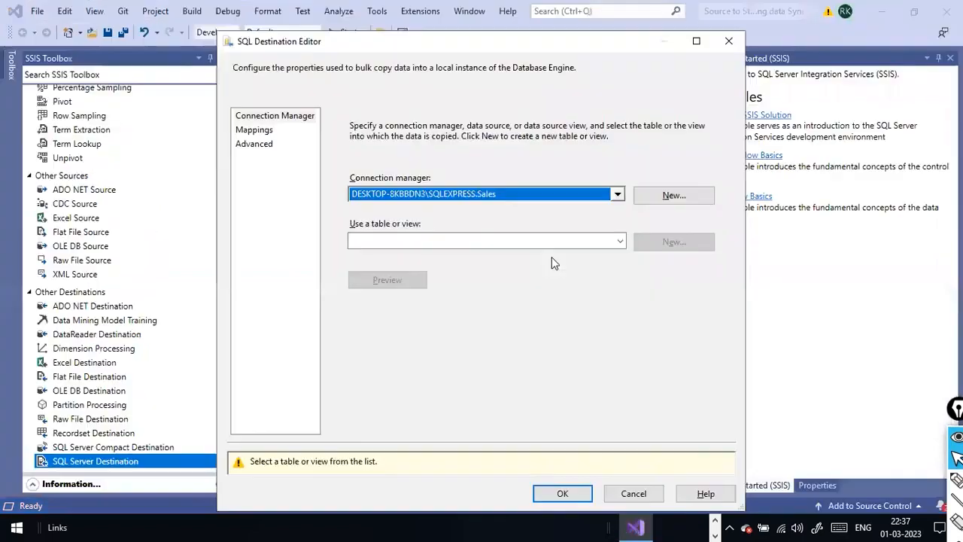
left_click(618, 241)
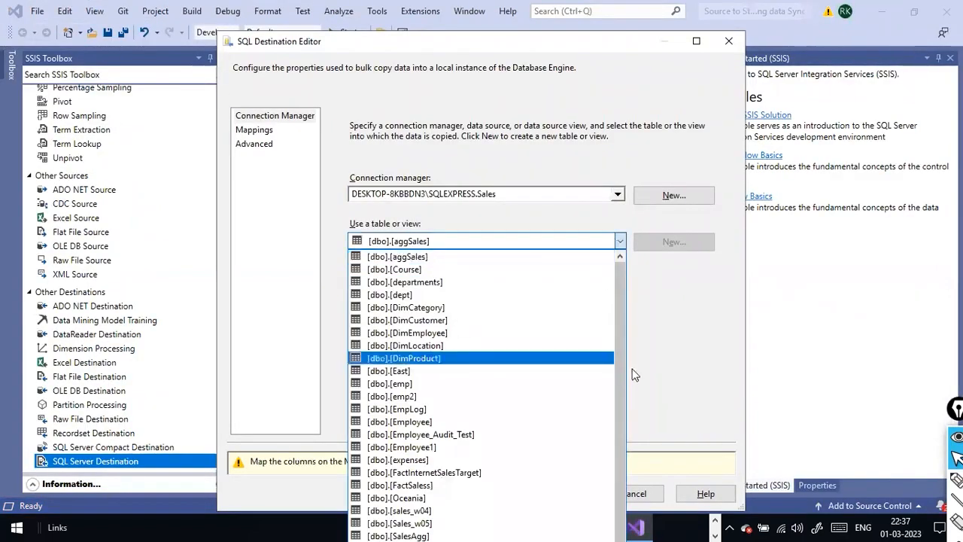
left_click(639, 352)
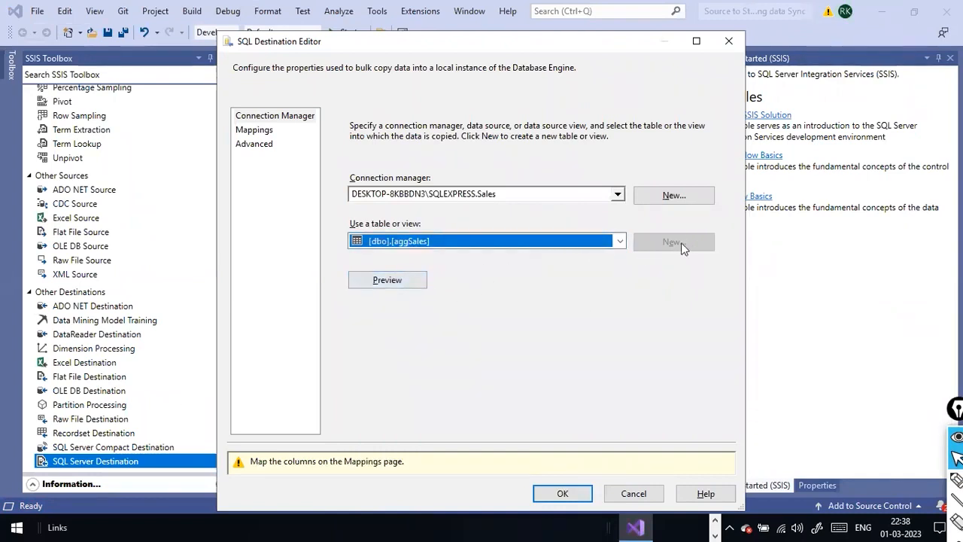
left_click(619, 241)
left_click(654, 273)
left_click(620, 242)
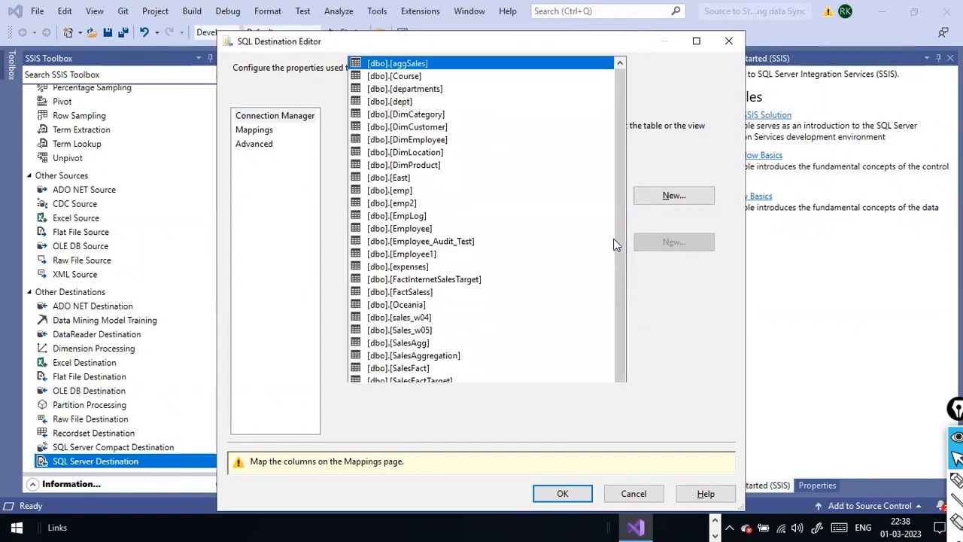
scroll(594, 256, "down", 1)
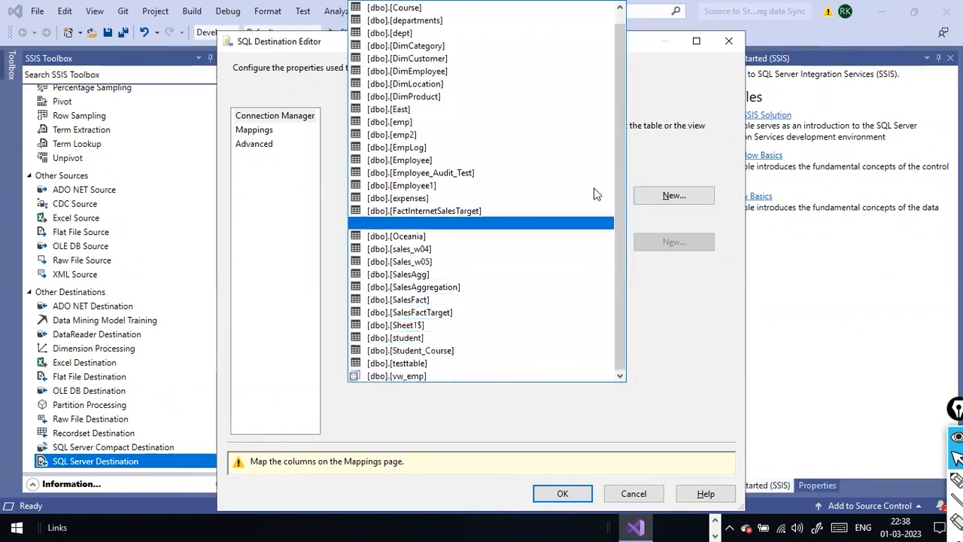
left_click(663, 92)
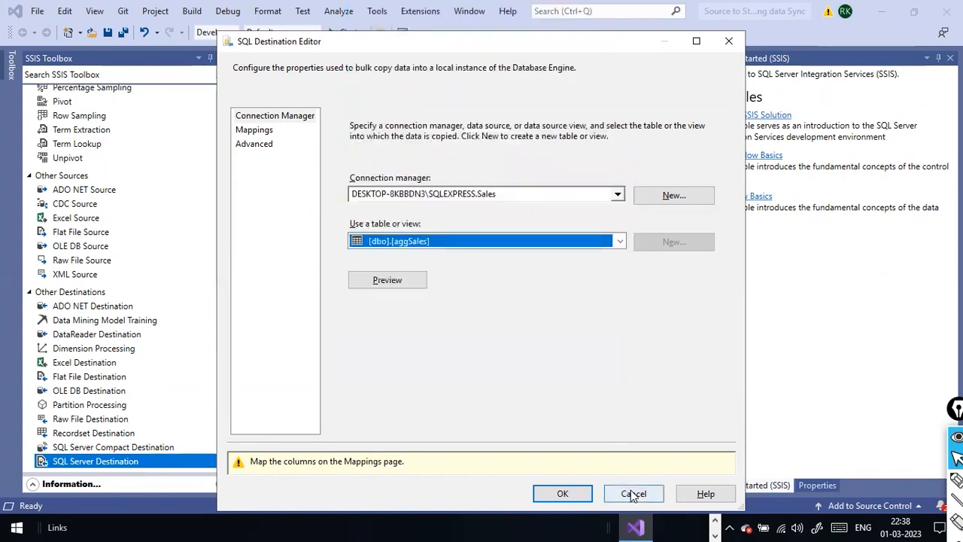
left_click(613, 497)
right_click(451, 242)
left_click(470, 252)
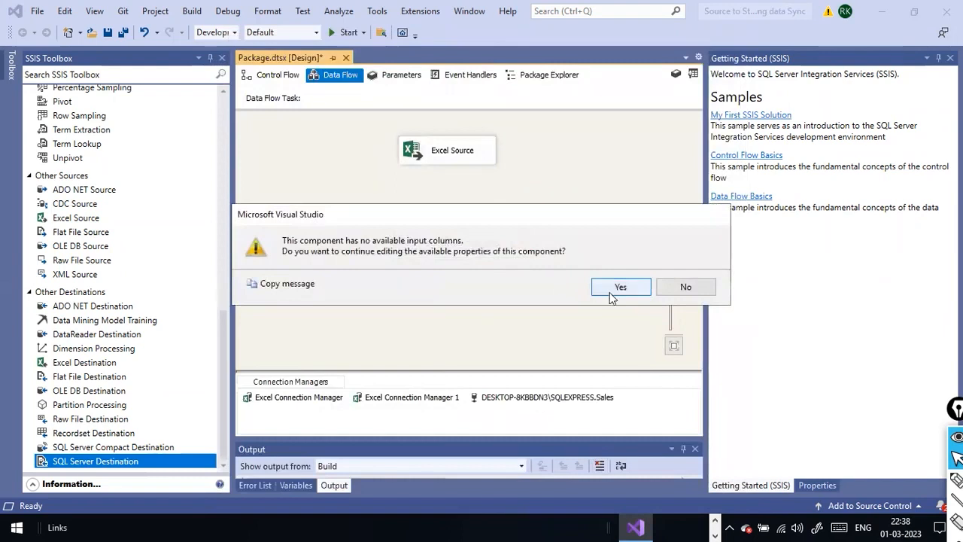
left_click(611, 288)
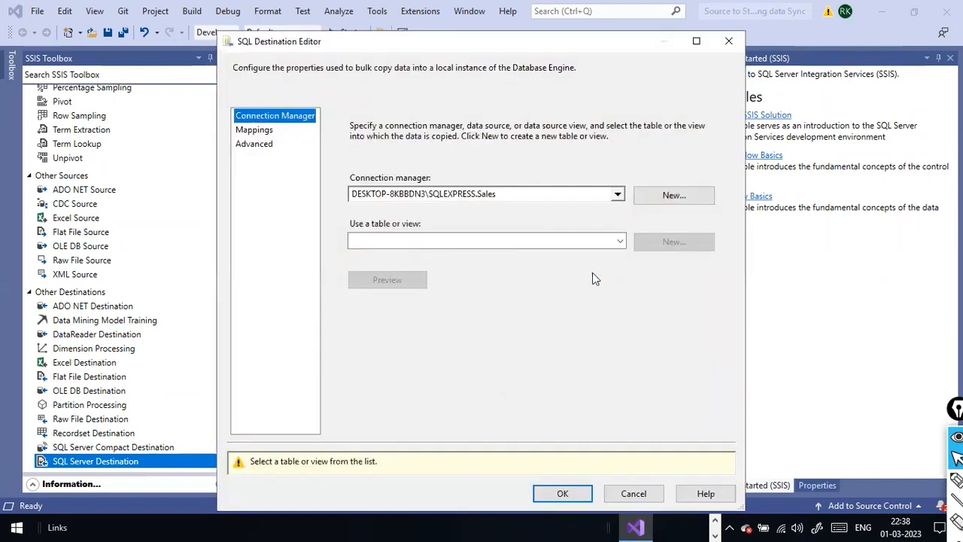
left_click(728, 41)
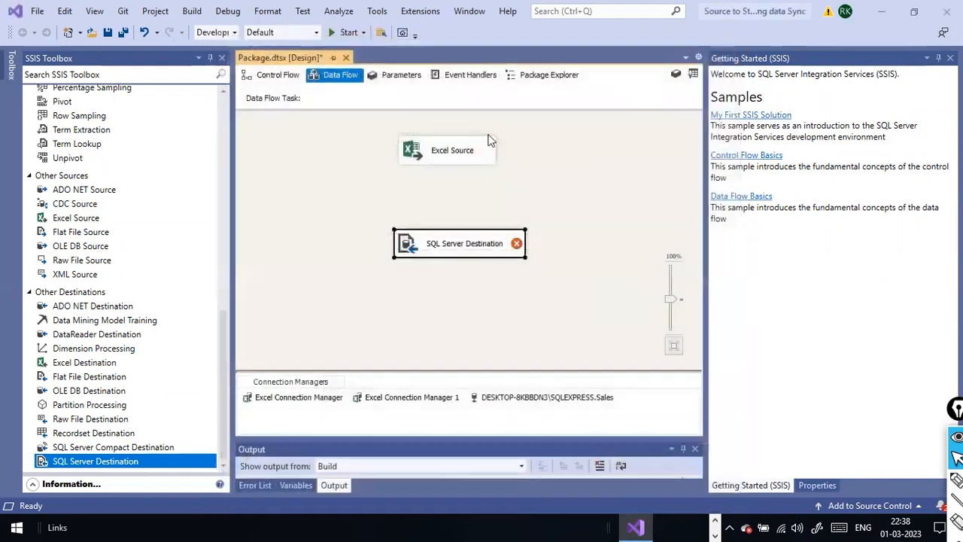
Connect the Excel Source output to the SQL Server Destination and open the destination for editing.
left_click(443, 155)
left_click_drag(455, 173, 459, 246)
right_click(490, 253)
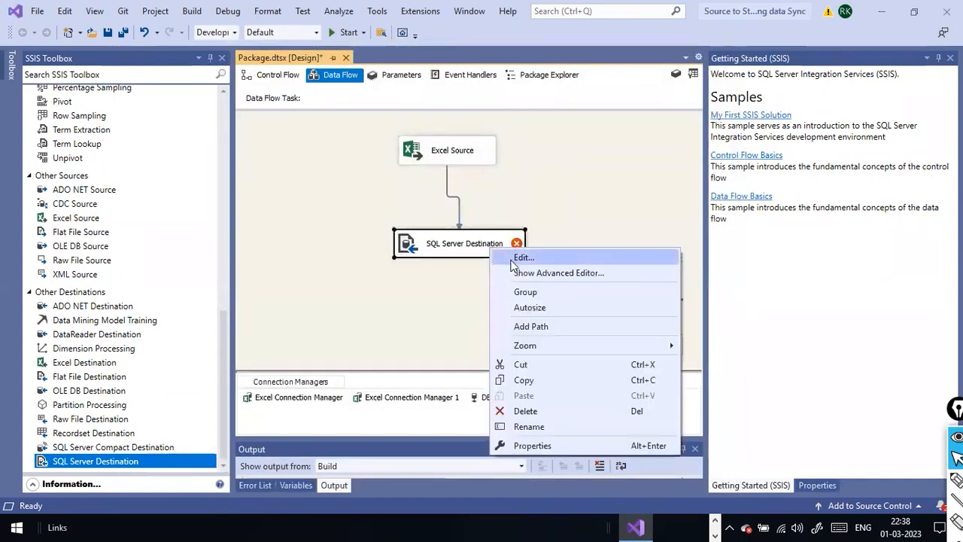
left_click(517, 256)
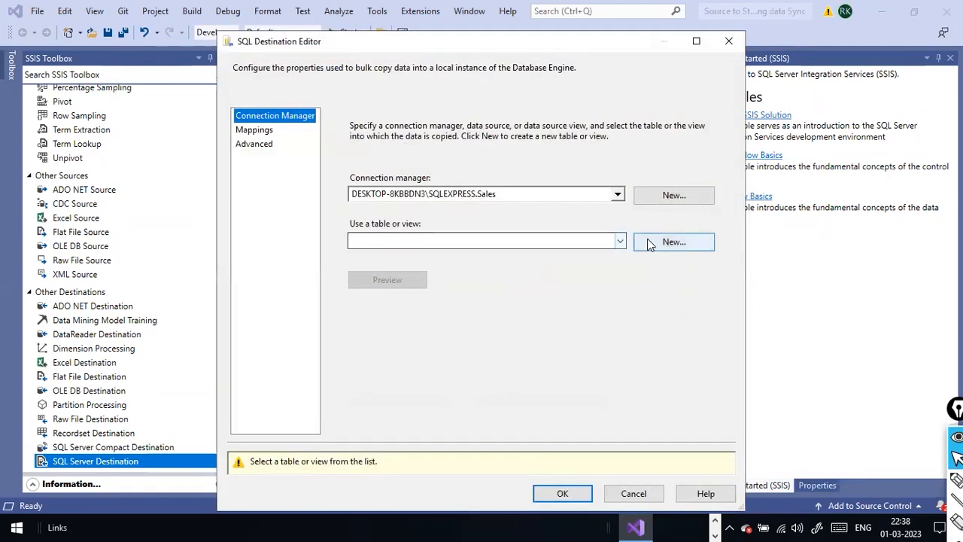
Create a new destination table named Expenses5, keeping the proposed float columns Year, Month and Expenses.
left_click(649, 243)
left_click(552, 233)
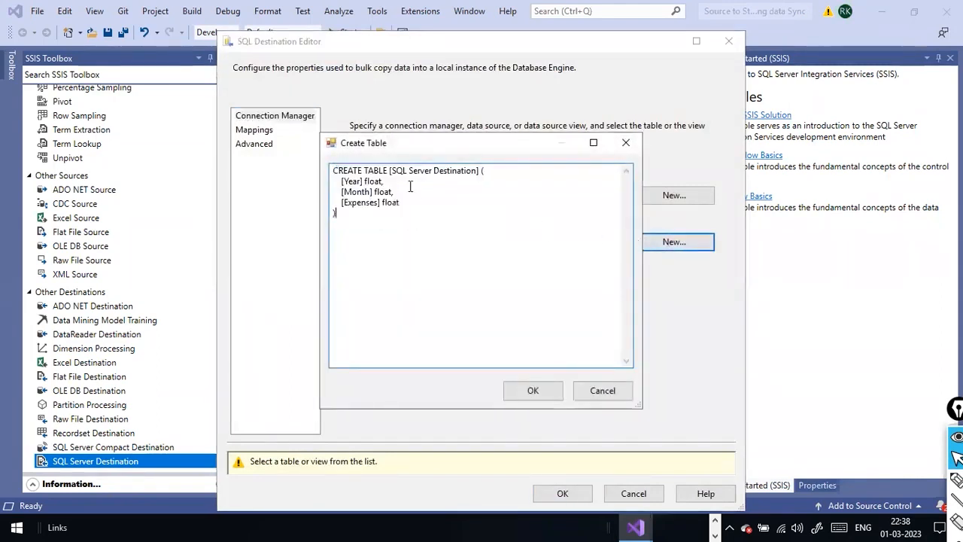
left_click_drag(390, 171, 511, 167)
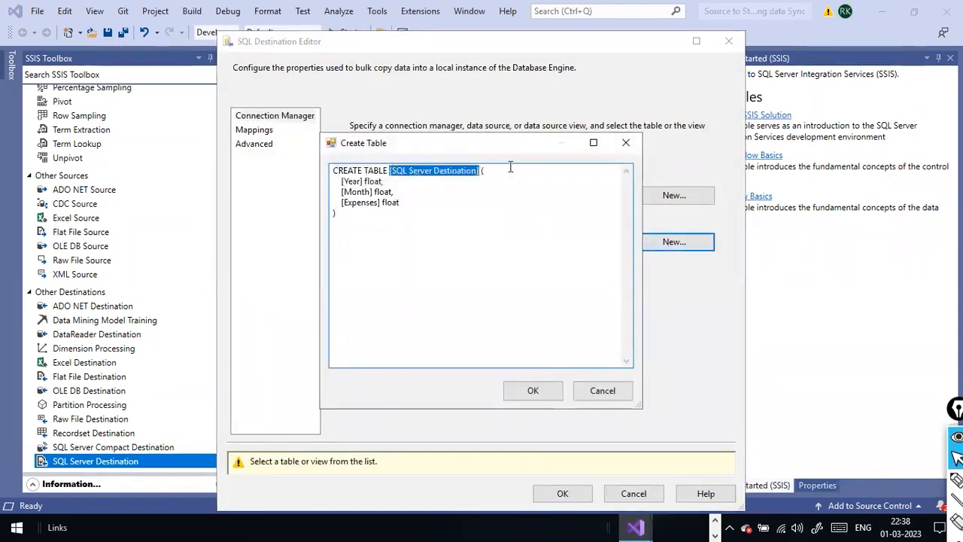
type("Expenses")
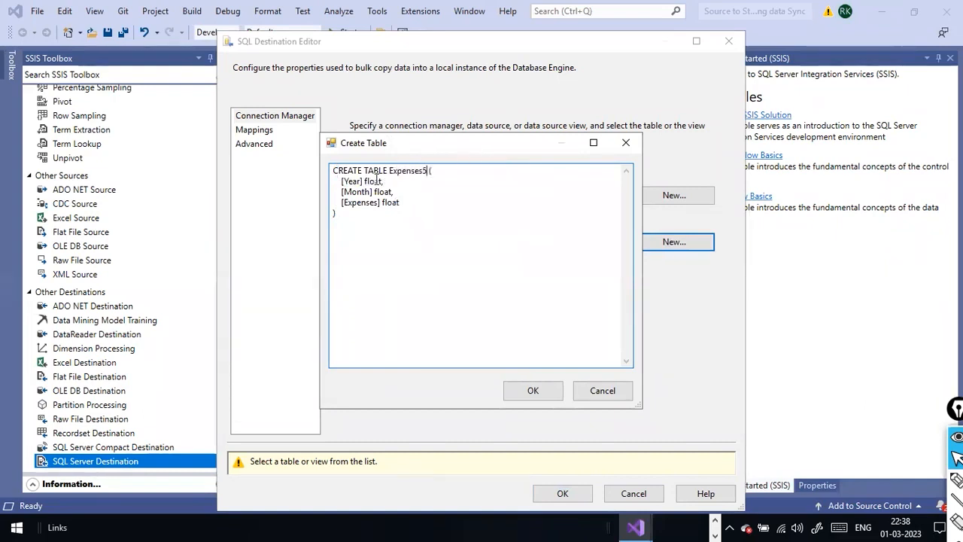
left_click(533, 391)
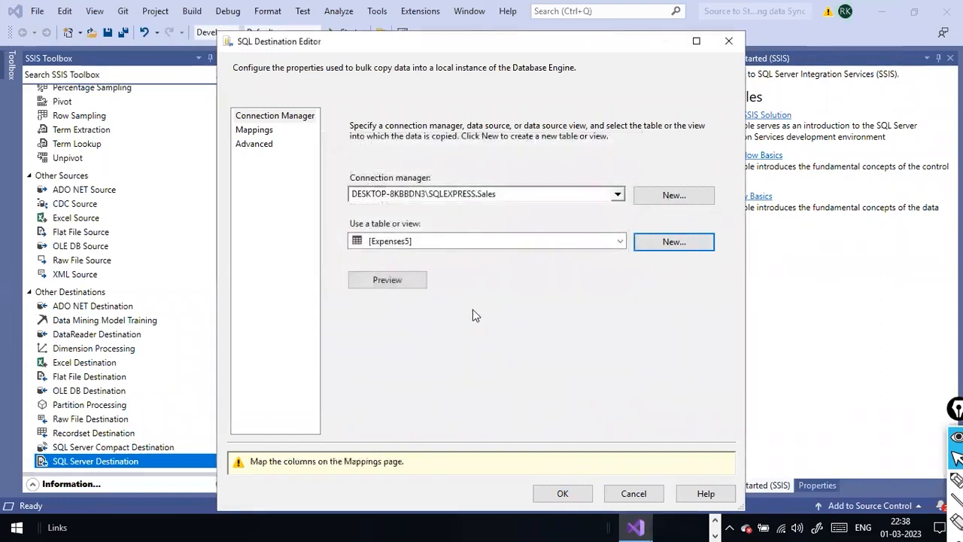
Preview the Expenses5 table and accept the SQL Server Destination settings.
left_click(415, 281)
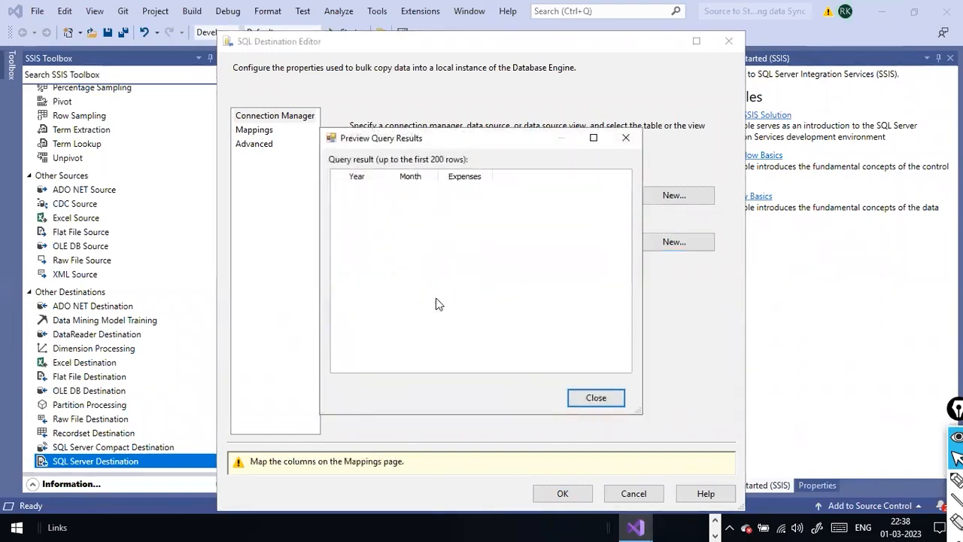
left_click(584, 402)
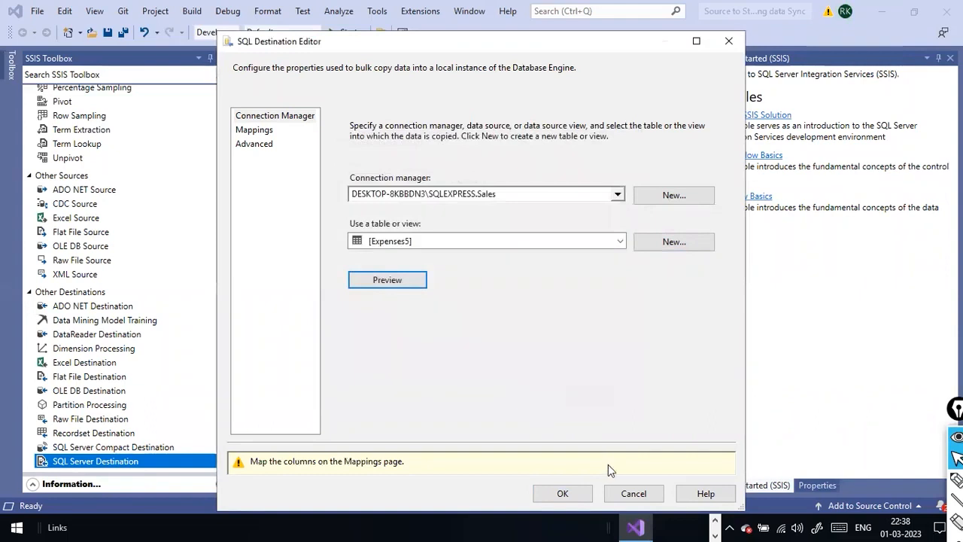
left_click(563, 493)
left_click(562, 209)
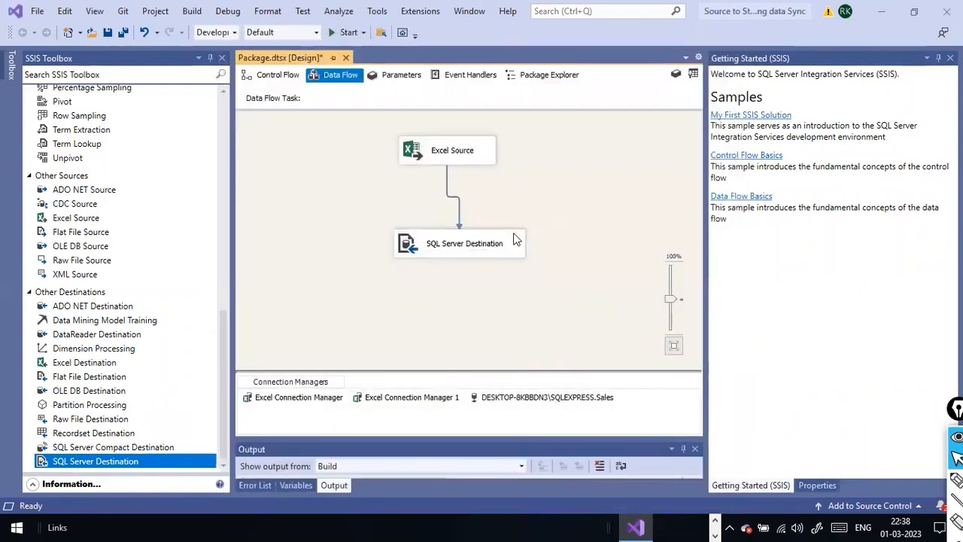
Execute the data flow task and return the package to design mode.
right_click(476, 196)
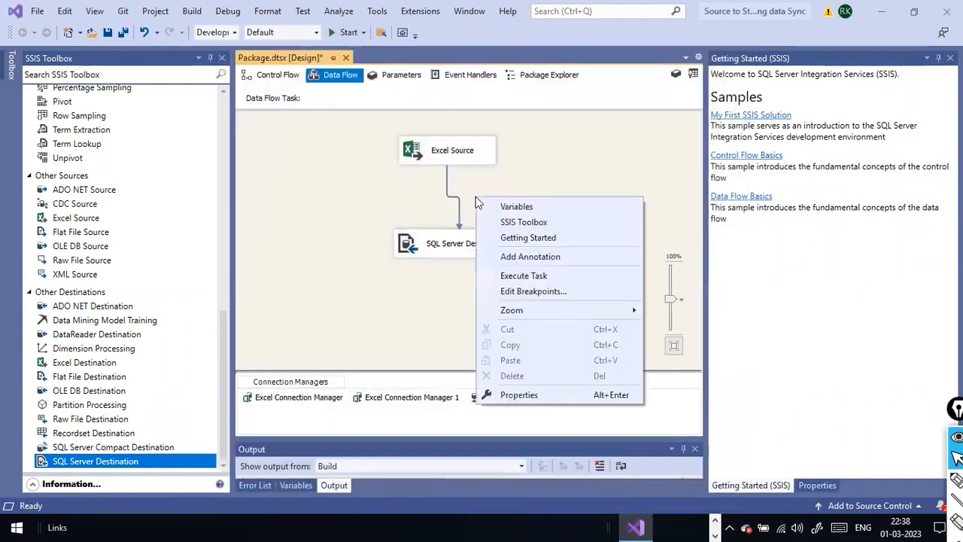
left_click(551, 271)
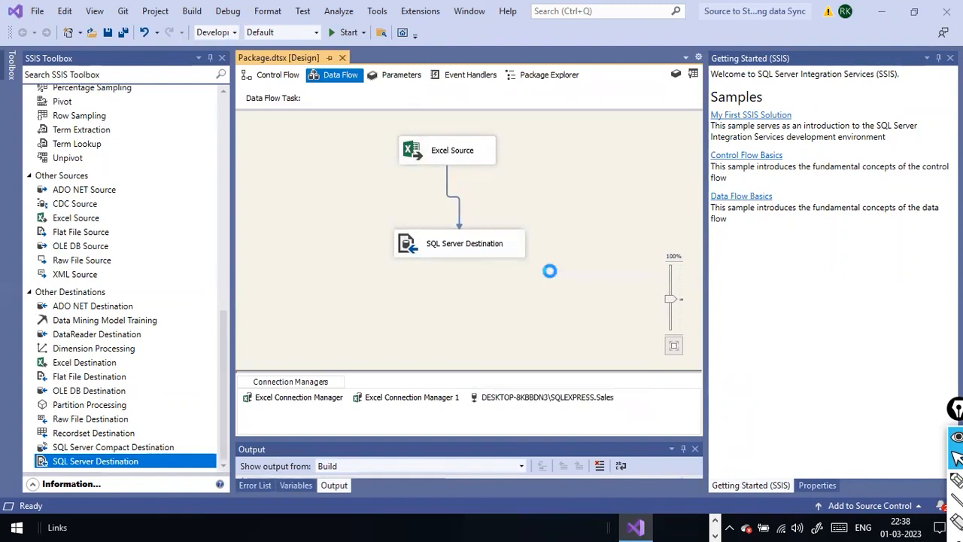
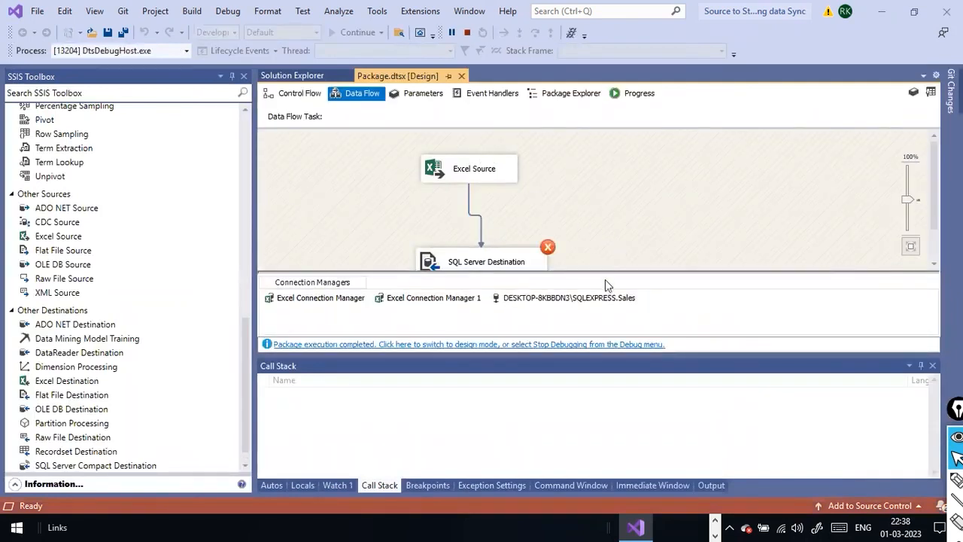
left_click(559, 344)
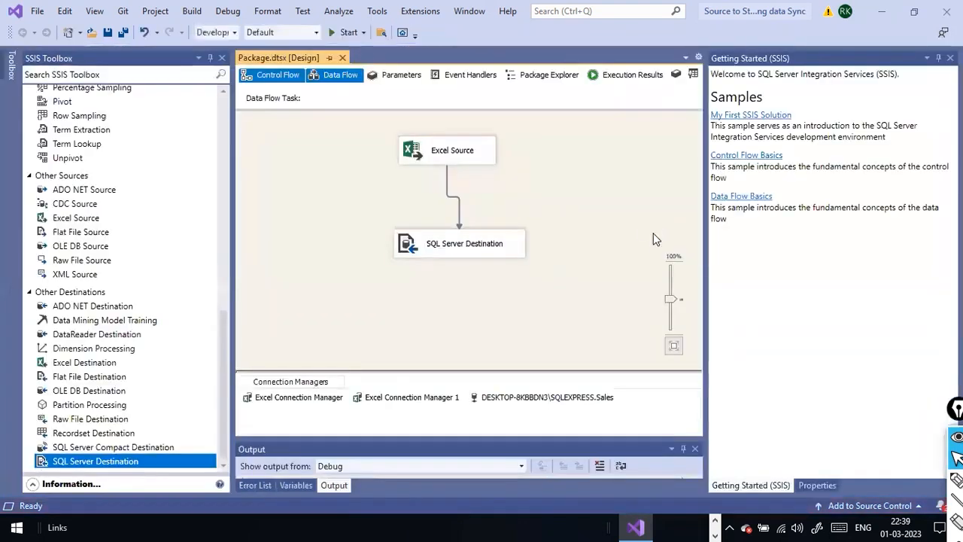
Switch to SQL Server Management Studio, change the query to select from expenses5, execute it, and return to Visual Studio.
key("alt+Tab")
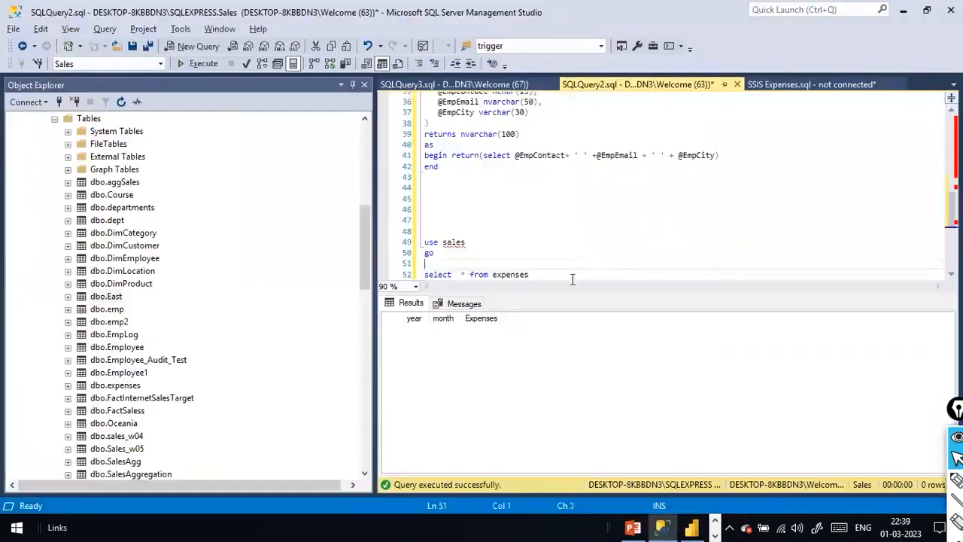
left_click_drag(570, 278, 337, 271)
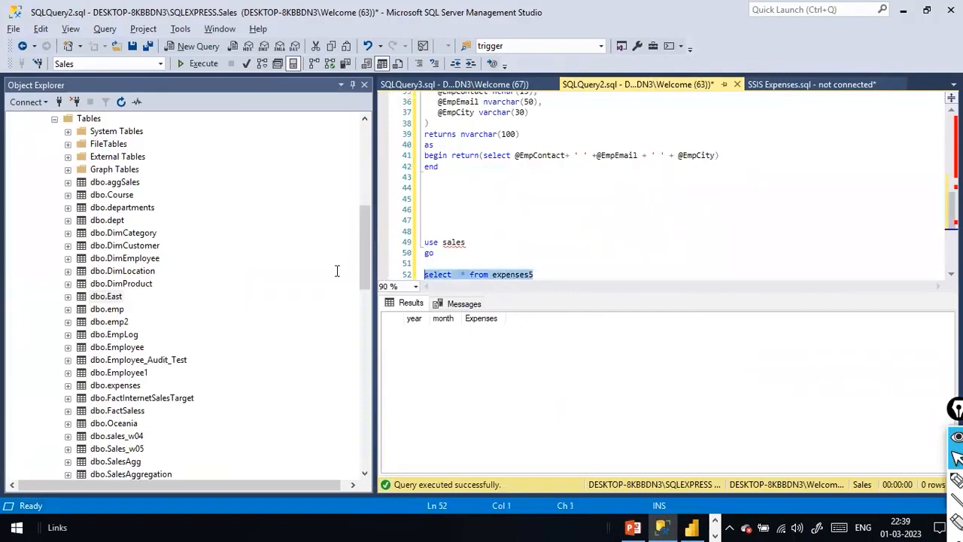
left_click(213, 64)
left_click(536, 258)
left_click(546, 273)
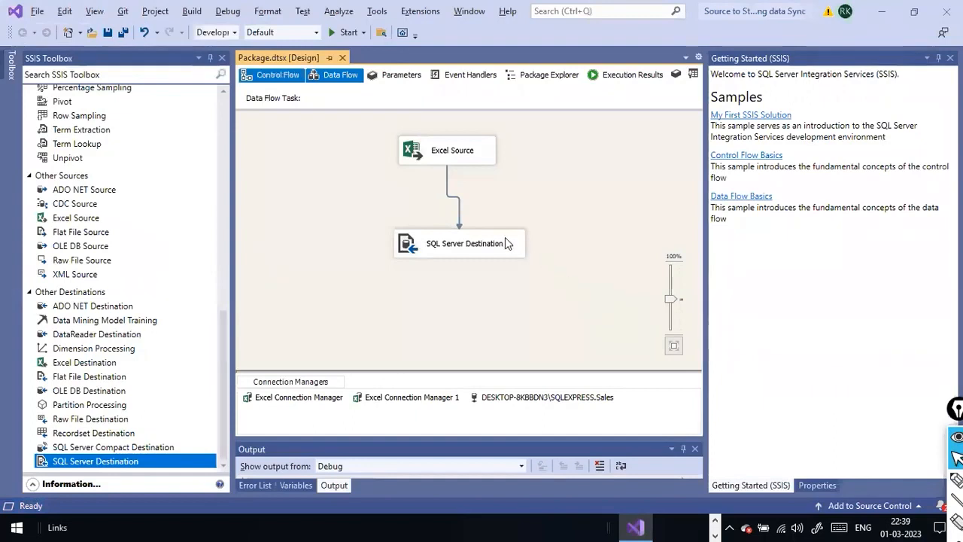
Execute the data flow task again from the data flow design.
right_click(495, 241)
left_click(556, 205)
right_click(562, 204)
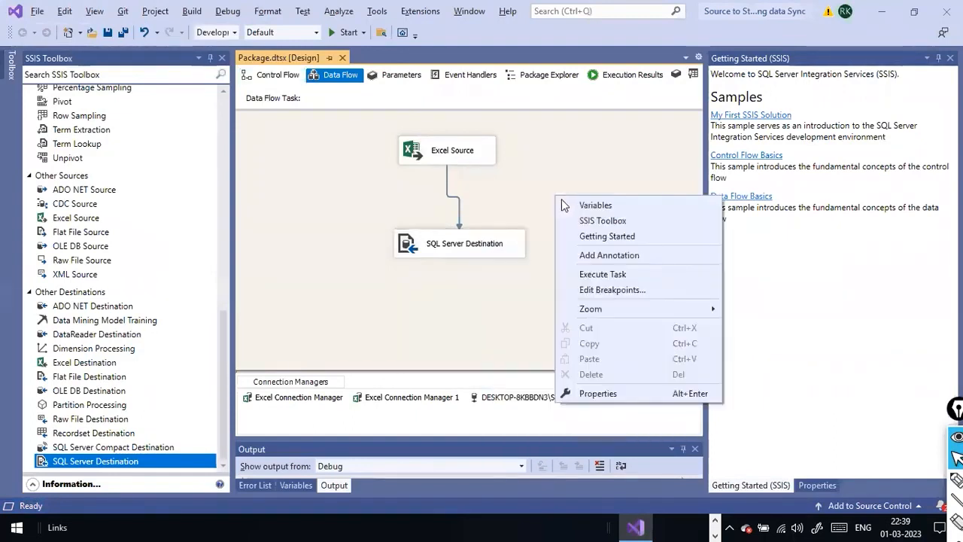
left_click(605, 274)
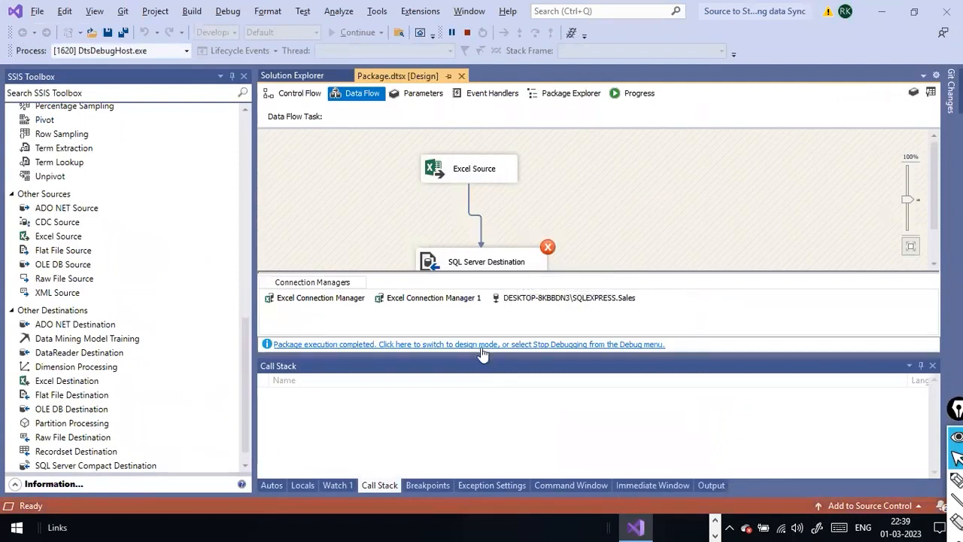
Examine the execution progress log for the warnings and errors reported by the data flow task.
left_click(638, 94)
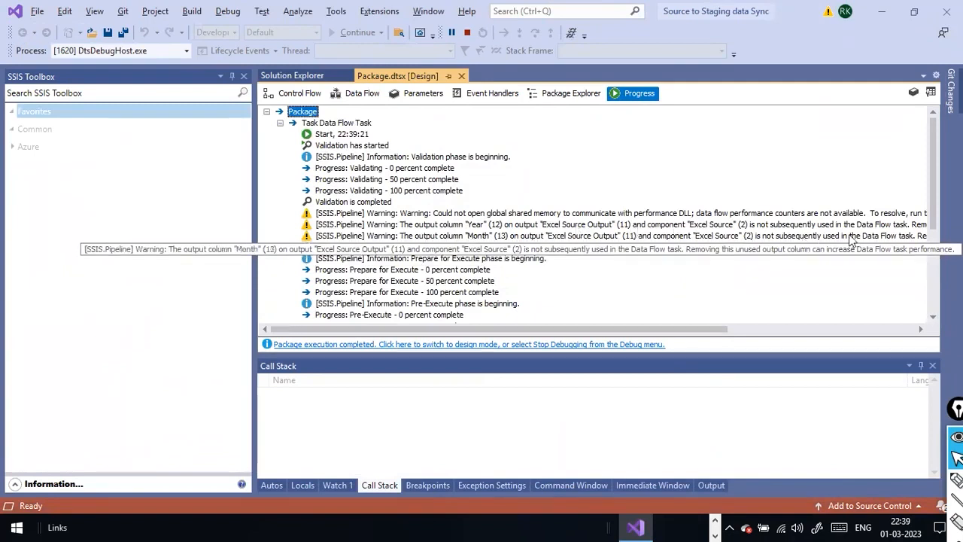
left_click_drag(662, 328, 823, 329)
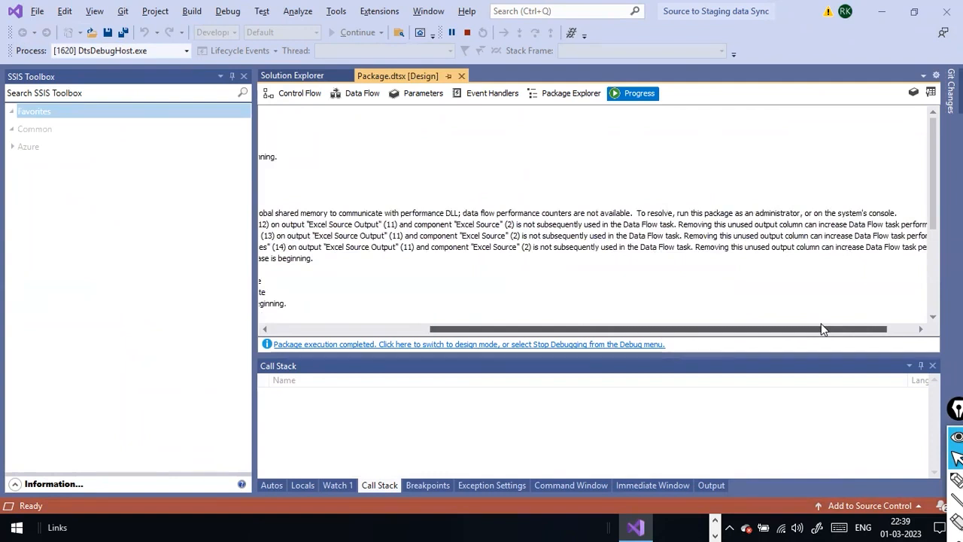
left_click_drag(823, 329, 581, 322)
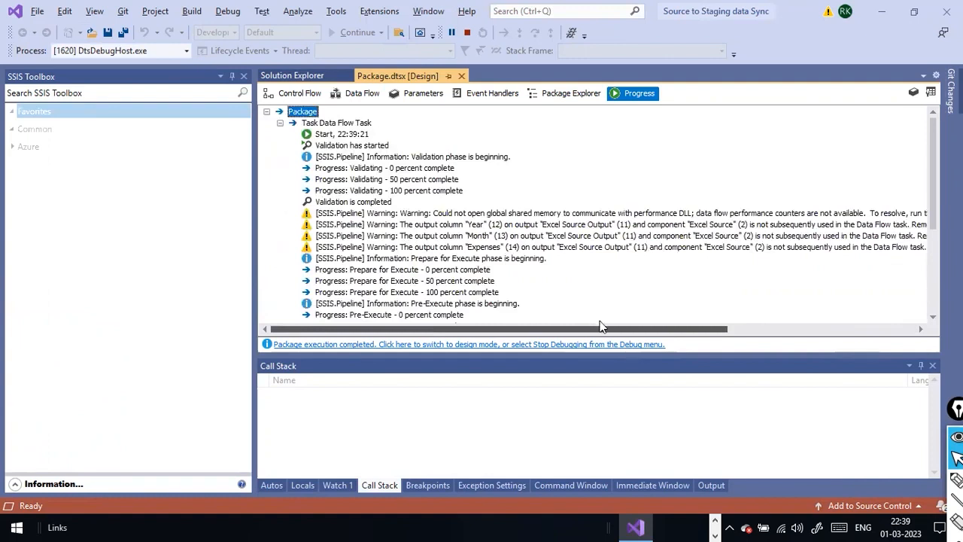
scroll(365, 185, "down", 2)
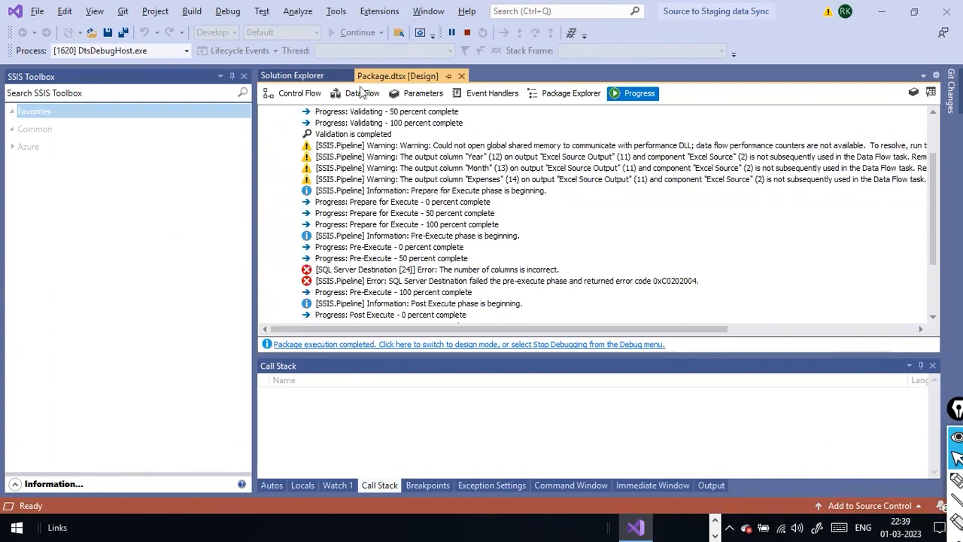
Go back to the data flow and return the package to design mode.
left_click(361, 91)
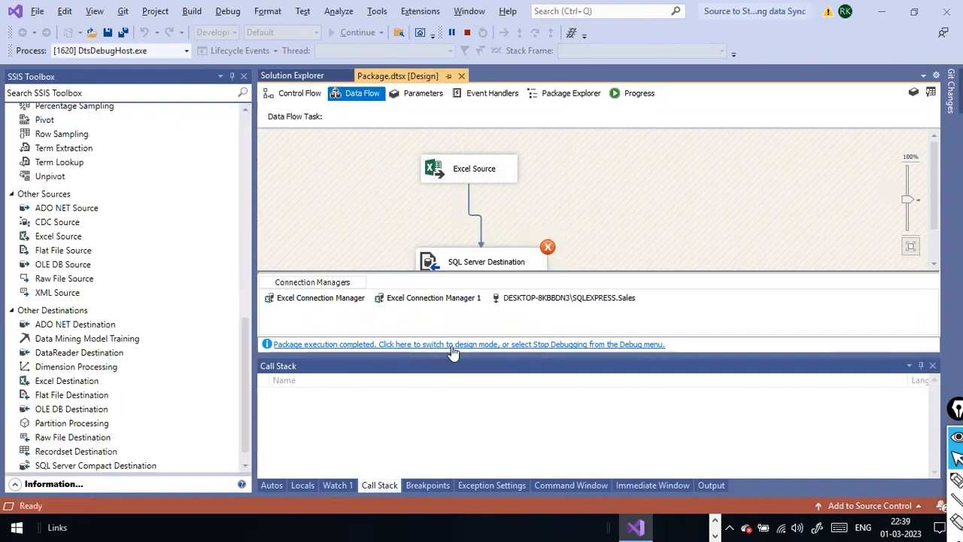
left_click(581, 344)
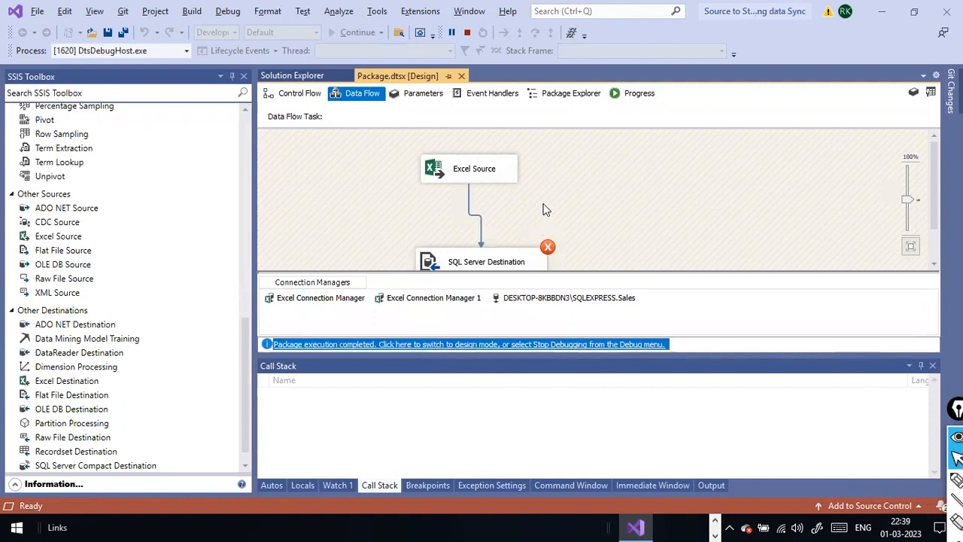
left_click(563, 344)
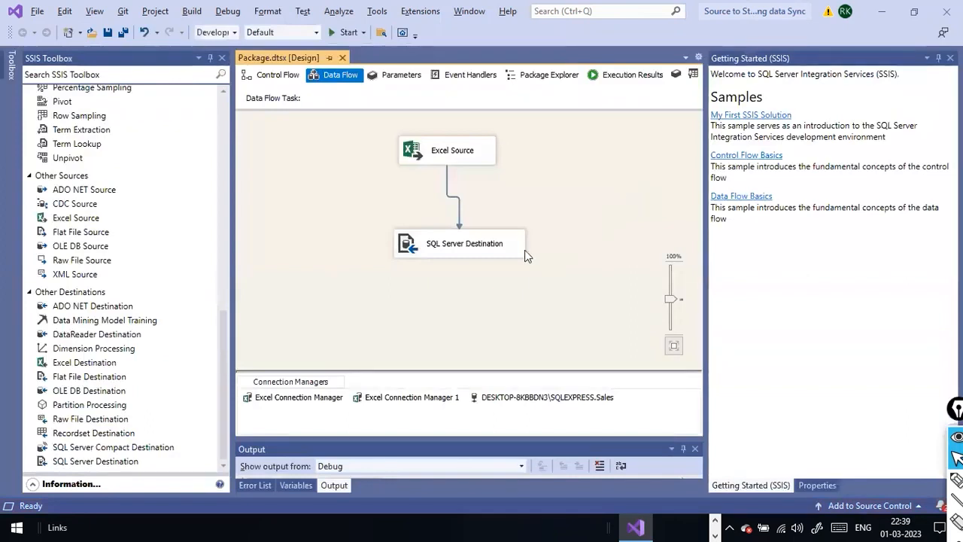
Map the input columns Year, Month and Expenses to the same-named destination columns in the SQL Server Destination and accept the settings.
right_click(458, 201)
left_click(419, 246)
right_click(420, 250)
left_click(447, 255)
left_click(270, 132)
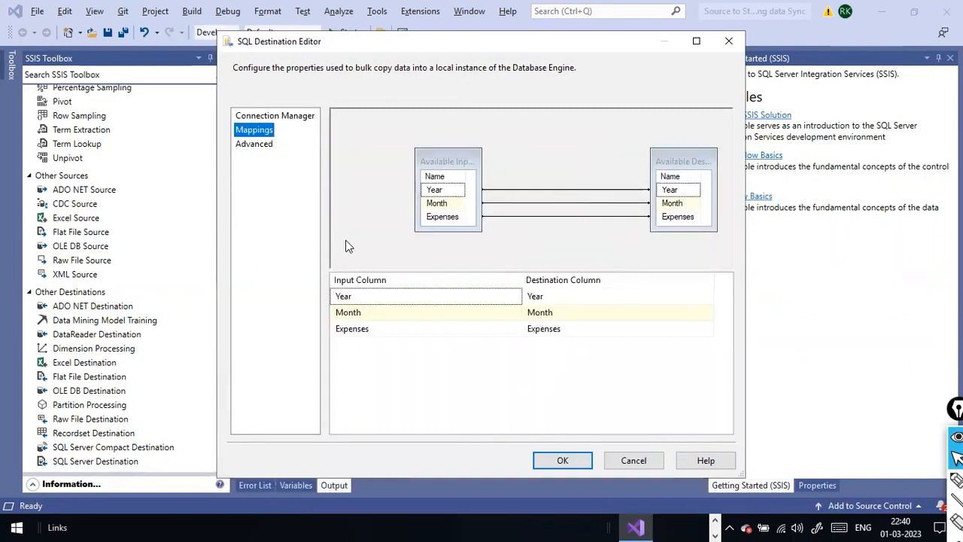
left_click(256, 143)
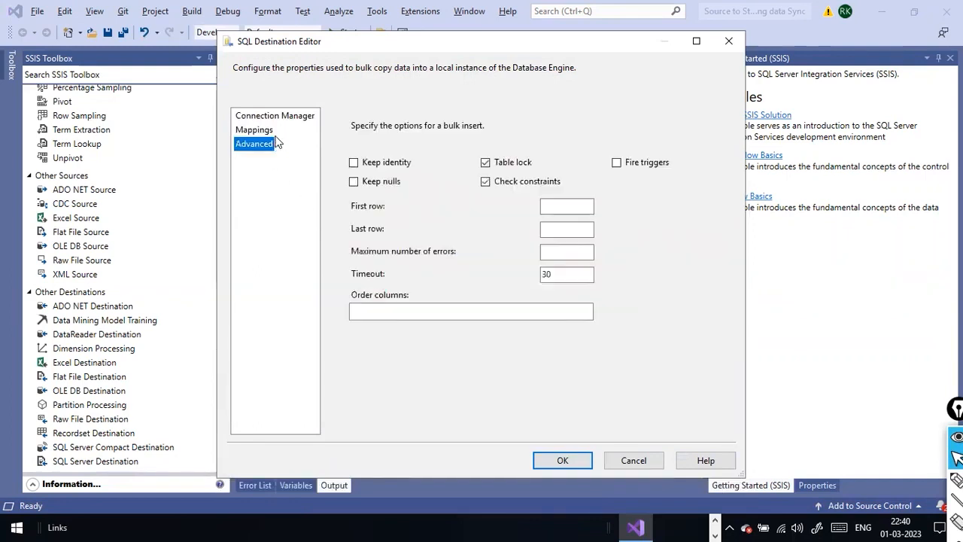
left_click(263, 130)
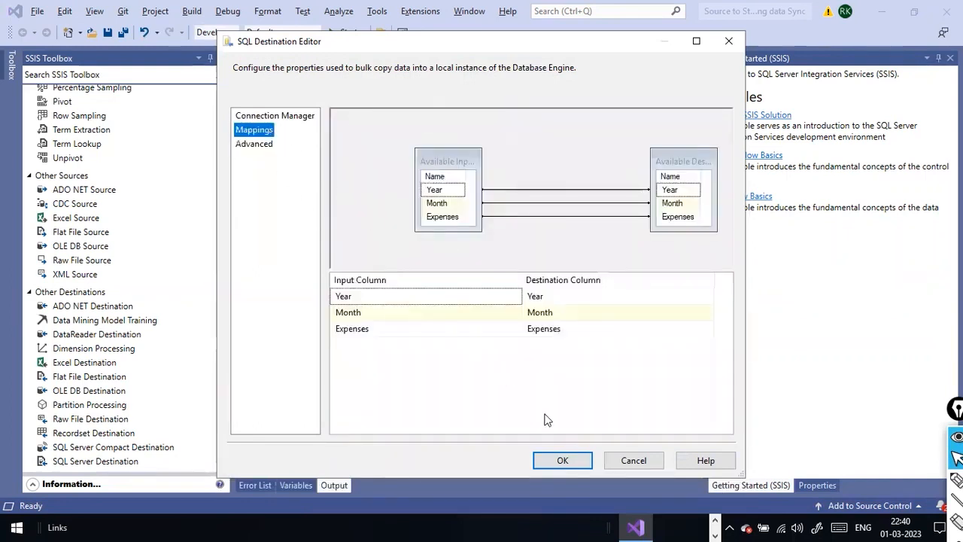
left_click(561, 460)
Execute the data flow task with the mapped destination columns.
right_click(570, 204)
right_click(576, 195)
left_click(592, 212)
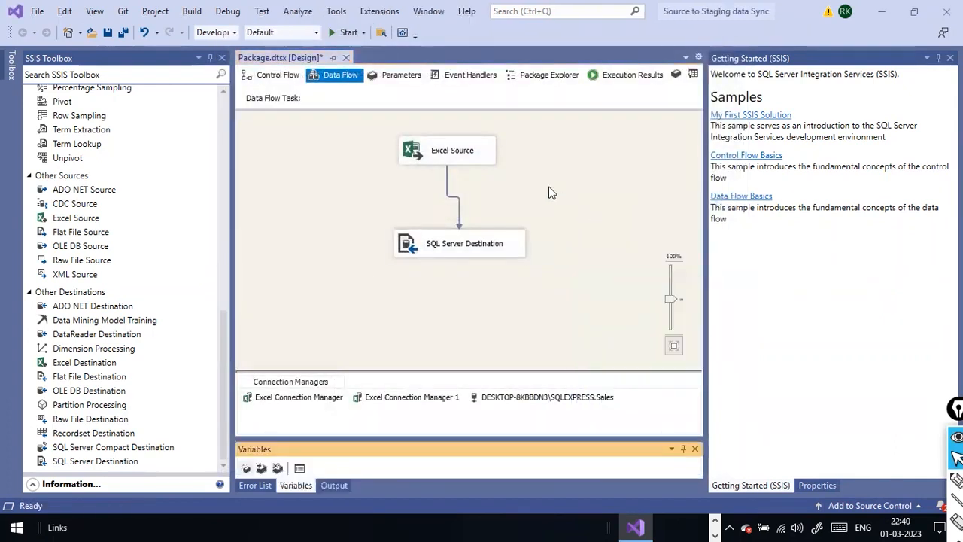
right_click(308, 193)
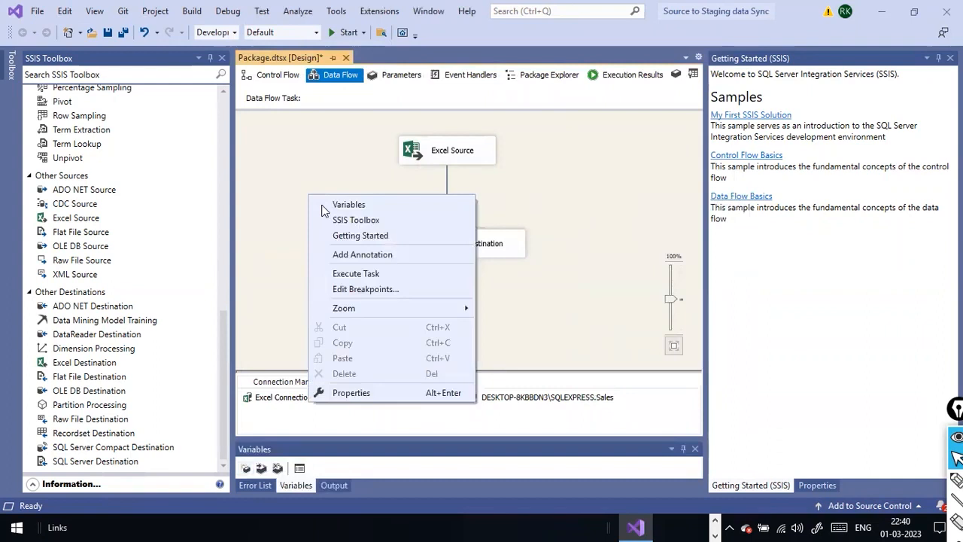
left_click(359, 269)
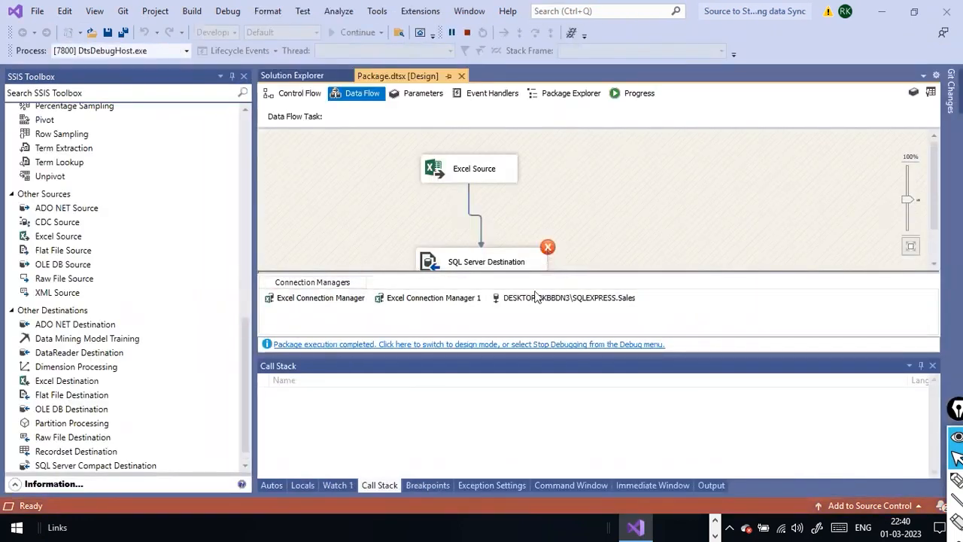
Read through the new run's progress log, checking the messages from the SQL Server Destination.
left_click(638, 94)
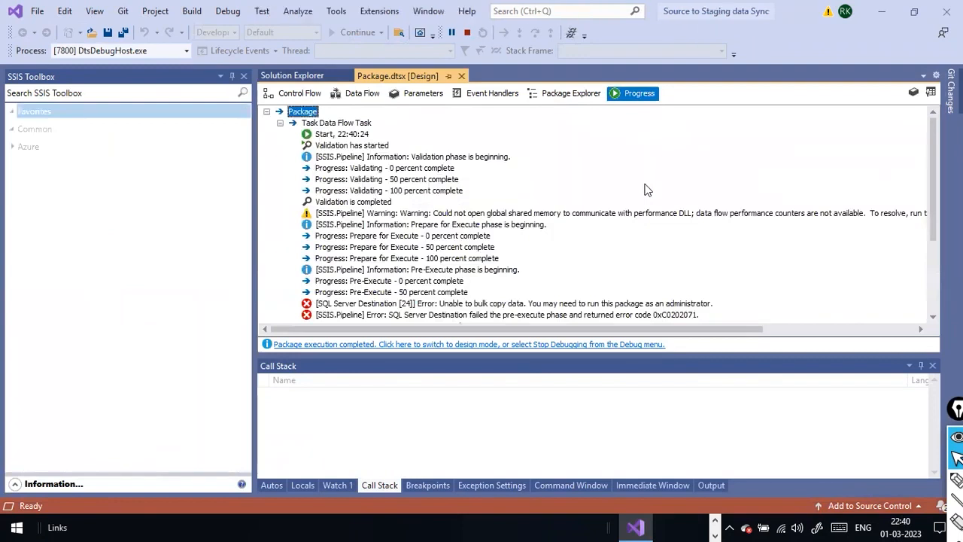
scroll(663, 254, "down", 1)
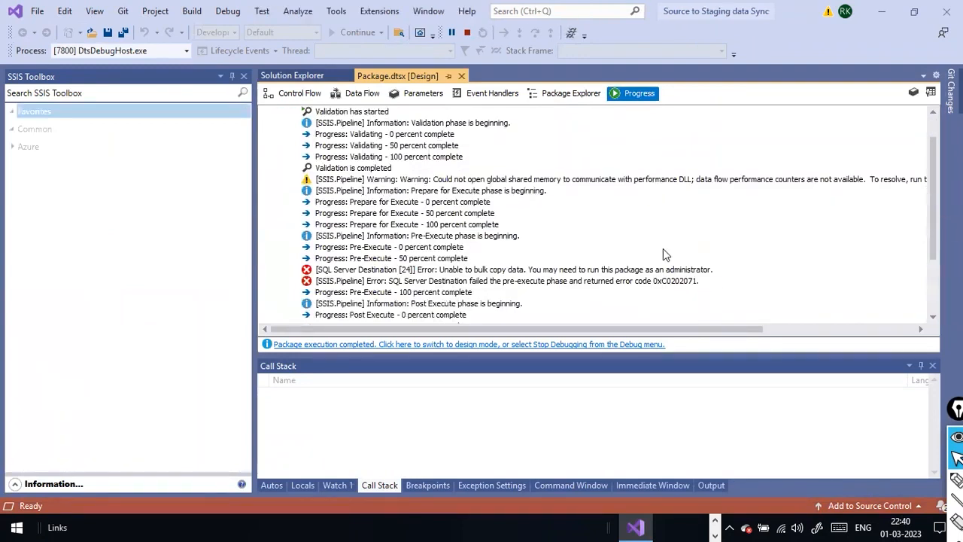
scroll(663, 249, "down", 2)
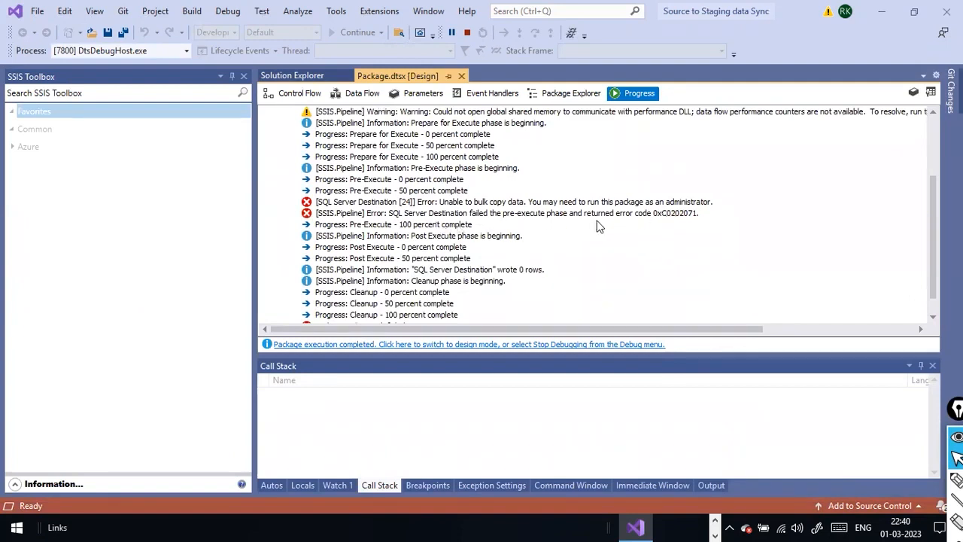
scroll(677, 226, "down", 1)
scroll(674, 226, "up", 4)
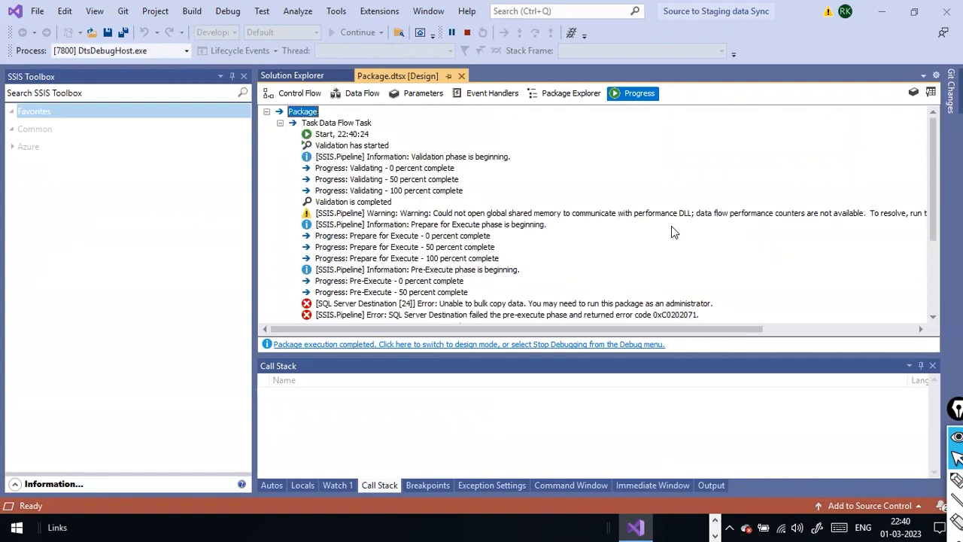
left_click(297, 76)
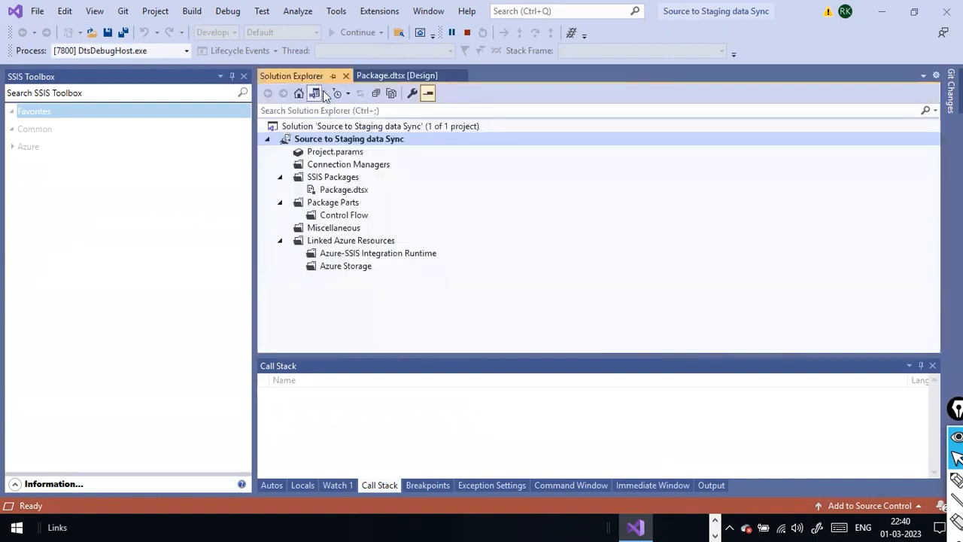
left_click(407, 78)
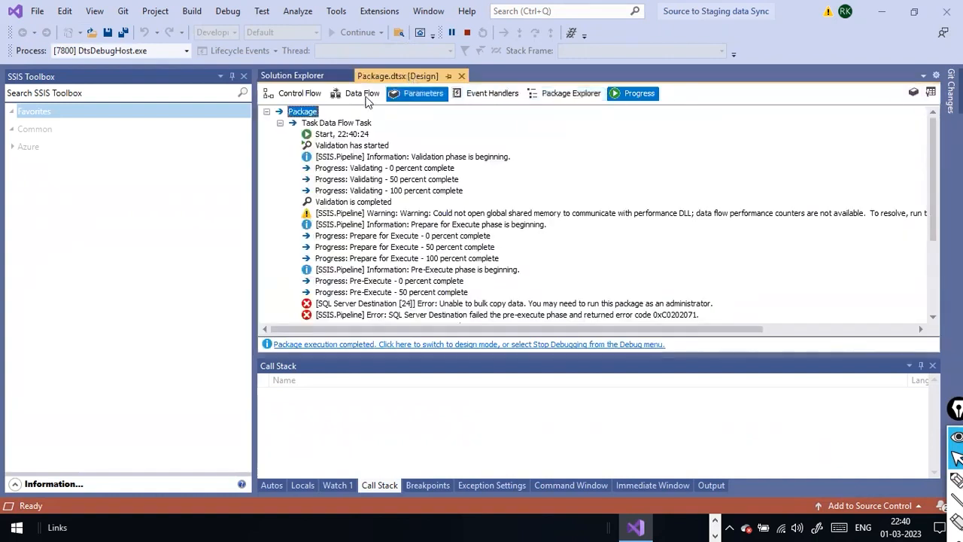
left_click(292, 97)
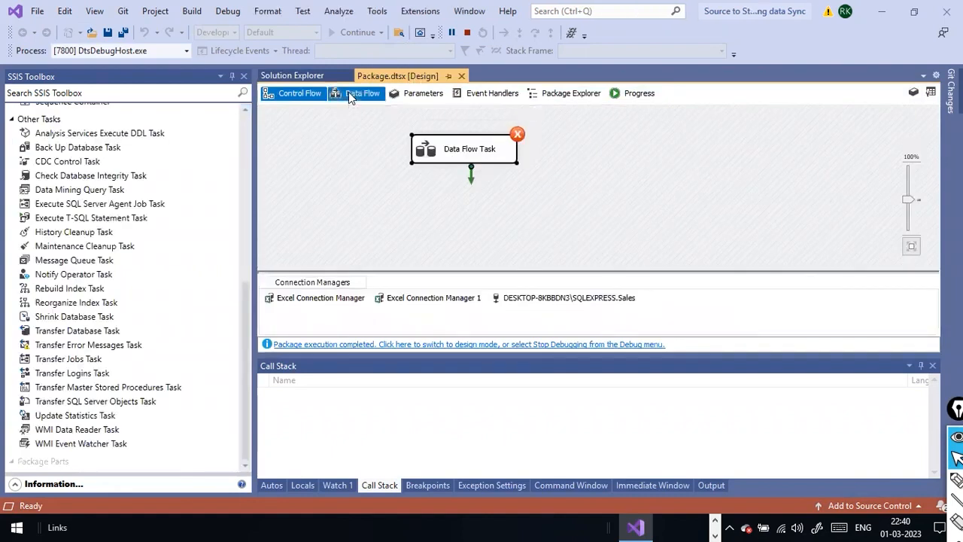
left_click(350, 96)
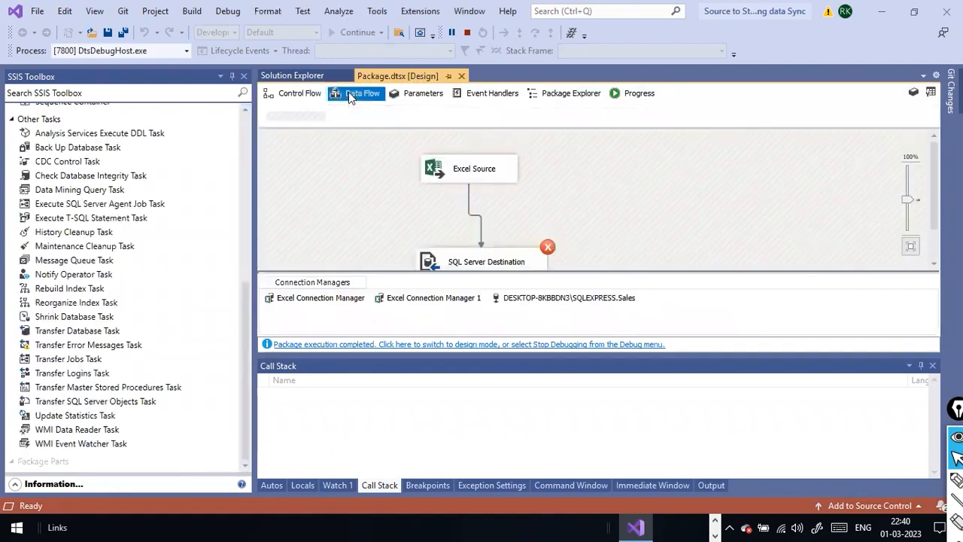
Try to delete the Data Flow Task from the control flow and dismiss the resulting dialogs.
left_click(300, 96)
left_click(485, 157)
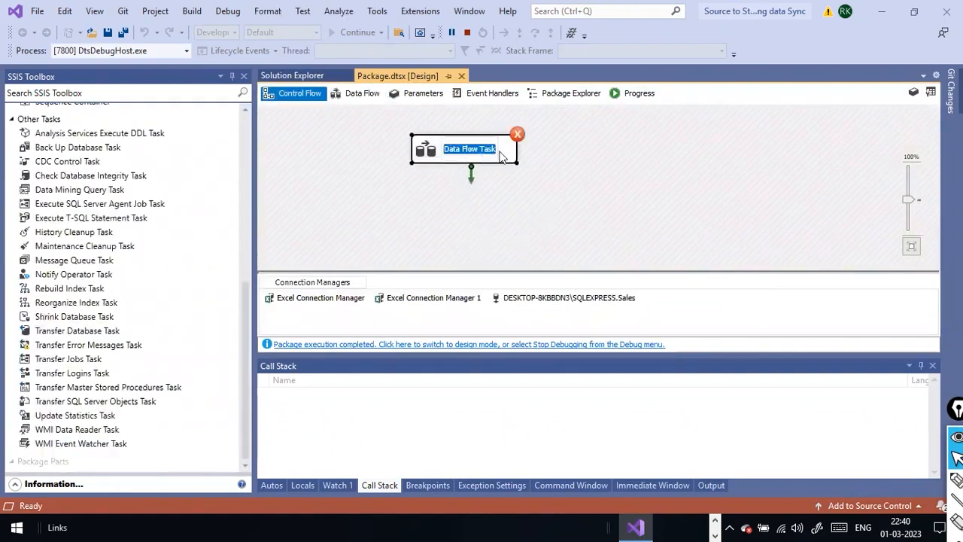
key("BackSpace")
key("Return")
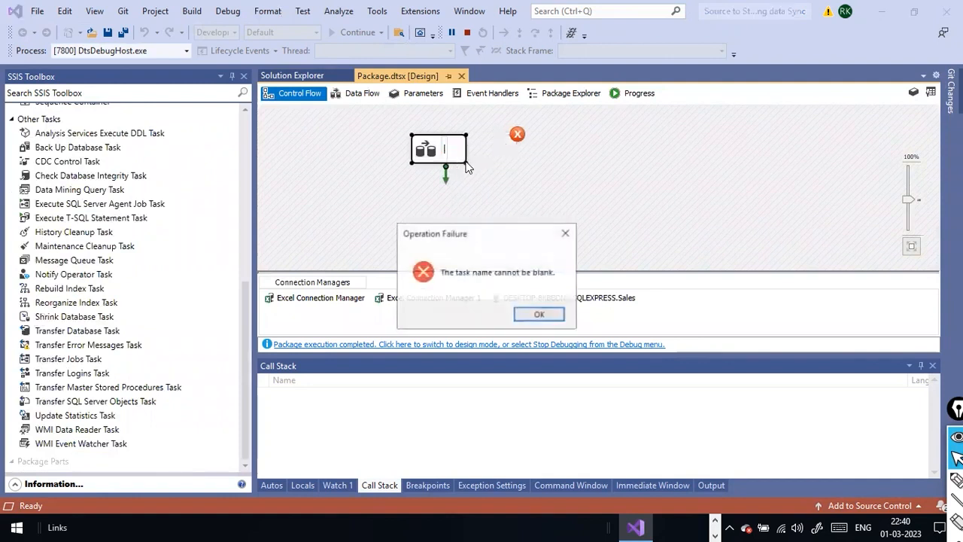
left_click(540, 314)
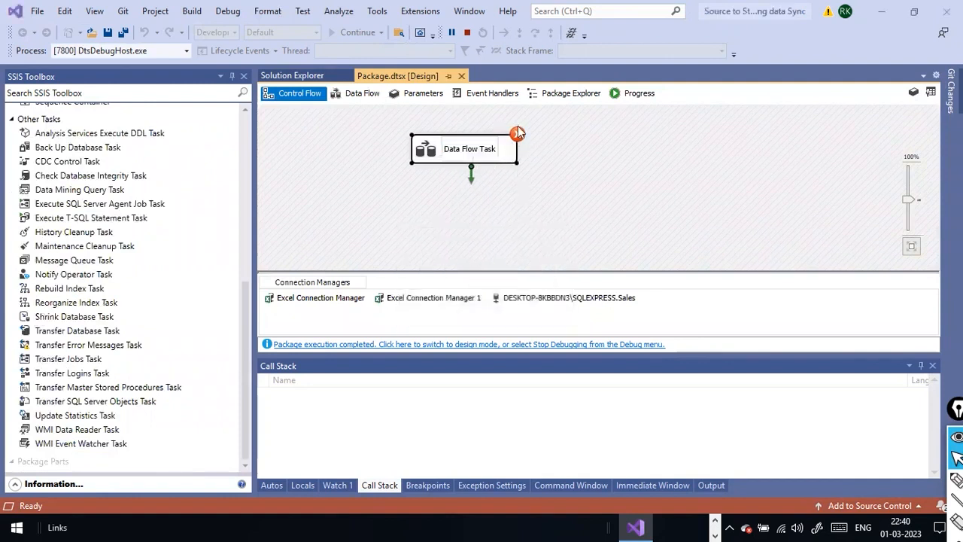
left_click(510, 149)
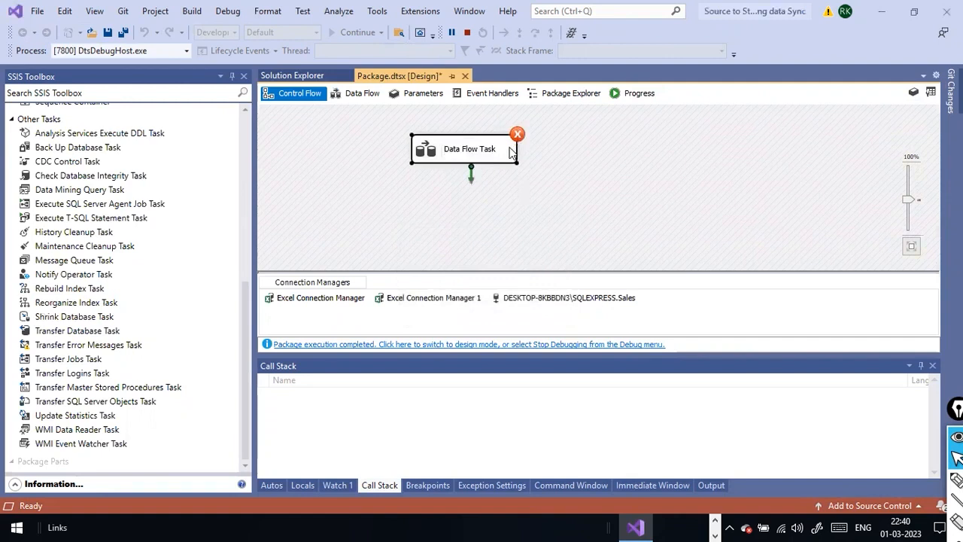
key("Delete")
left_click(685, 288)
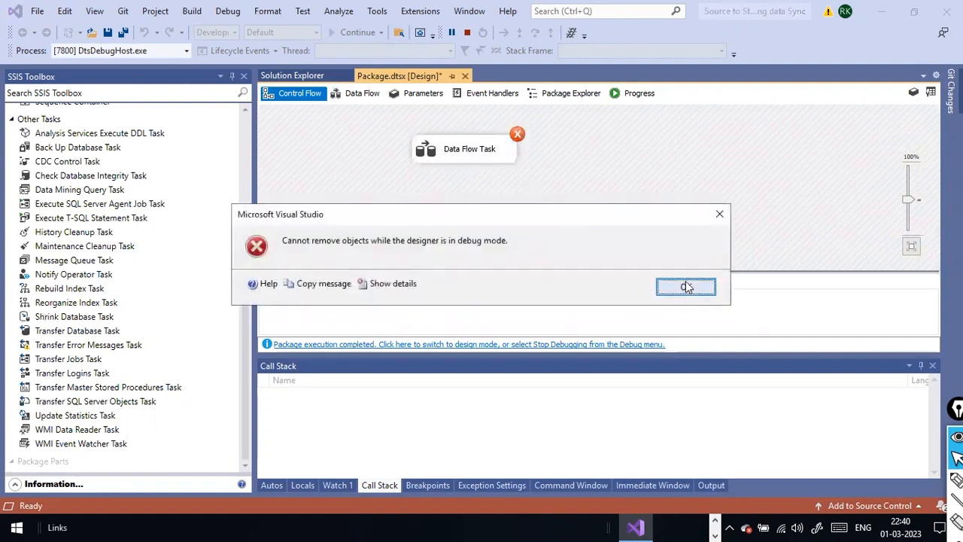
Open the Data Flow Task from the control flow for editing and select its SQL Server Destination.
left_click(355, 94)
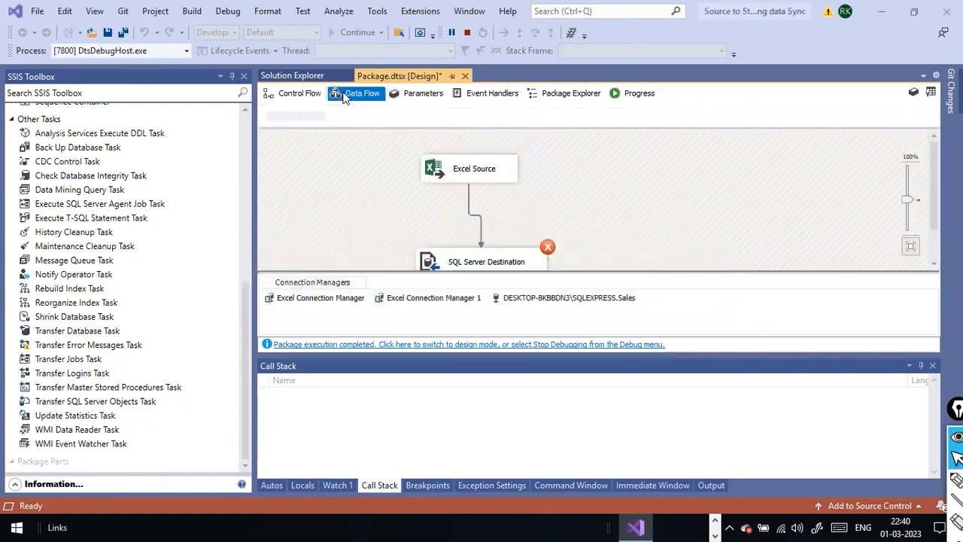
left_click(309, 100)
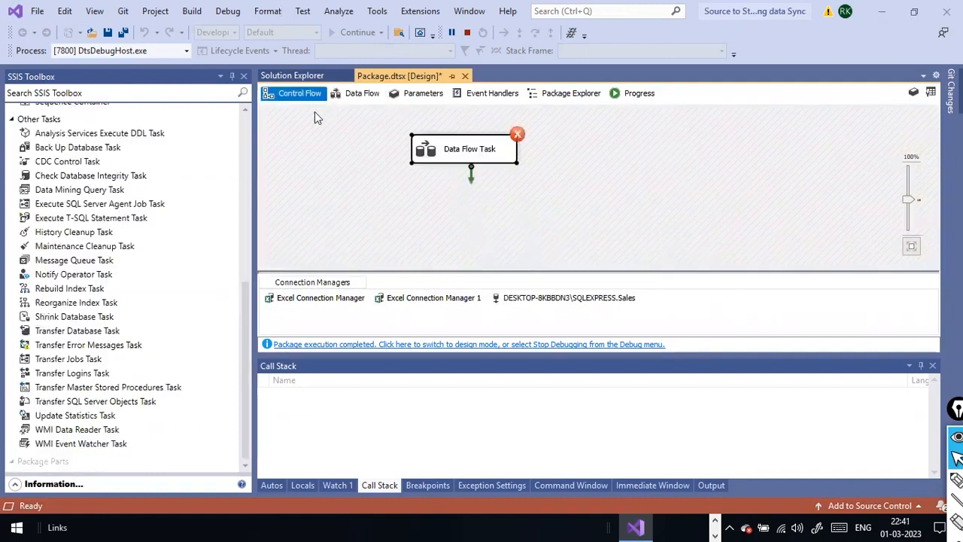
right_click(515, 166)
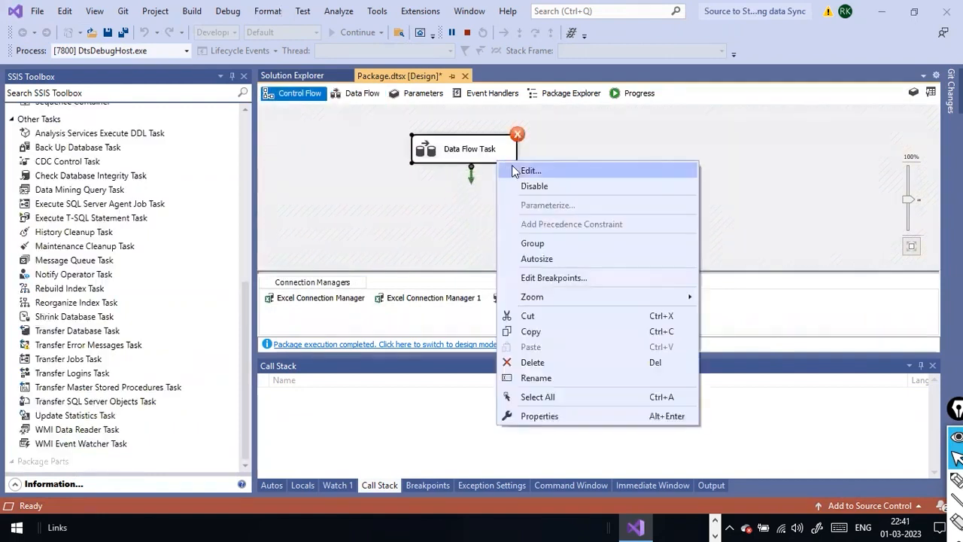
left_click(527, 173)
left_click(518, 217)
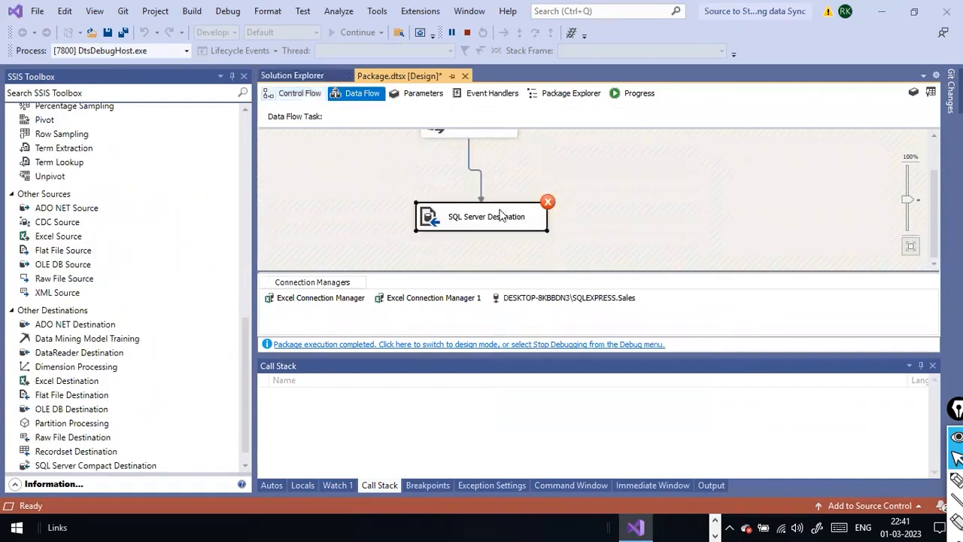
View the properties of the data flow path between Excel Source and SQL Server Destination, closing its editor without changes.
scroll(504, 217, "up", 1)
scroll(485, 236, "down", 1)
right_click(482, 202)
left_click(504, 211)
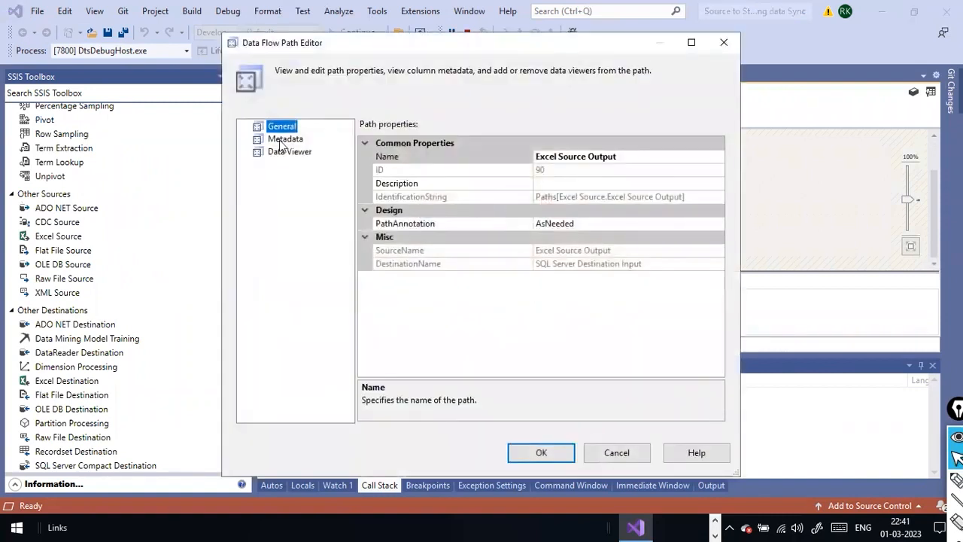
left_click(606, 450)
Try to preview the Expenses5 table from the SQL Server Destination editor and switch the package back to design mode.
right_click(480, 220)
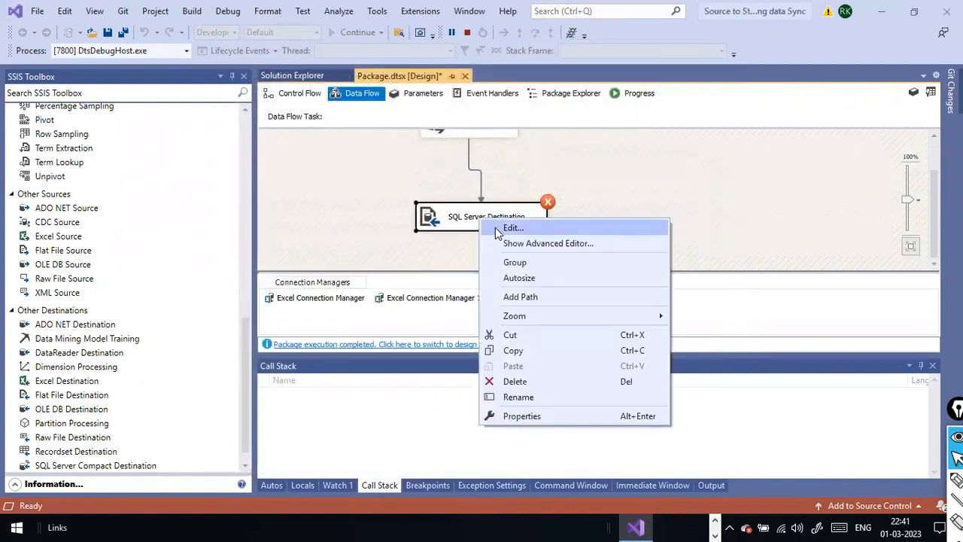
left_click(495, 227)
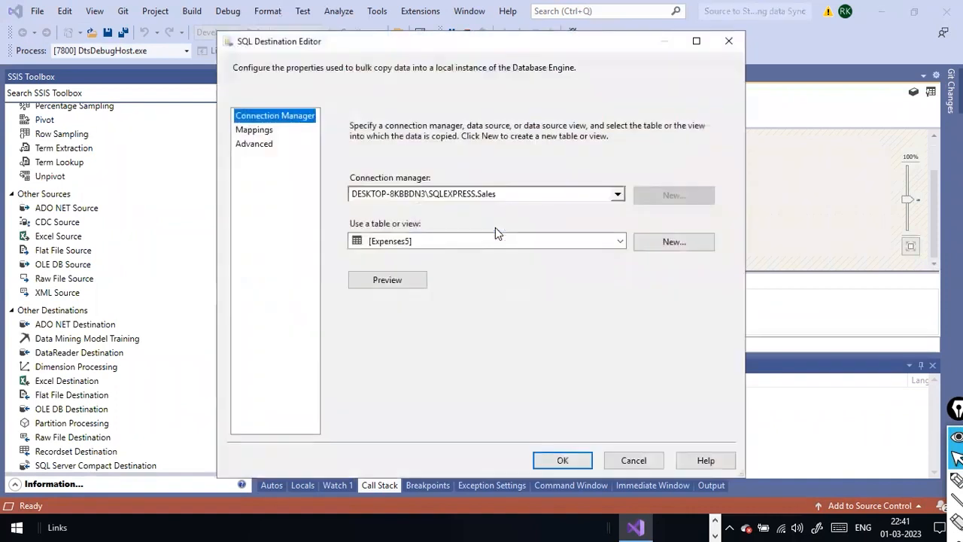
left_click(415, 284)
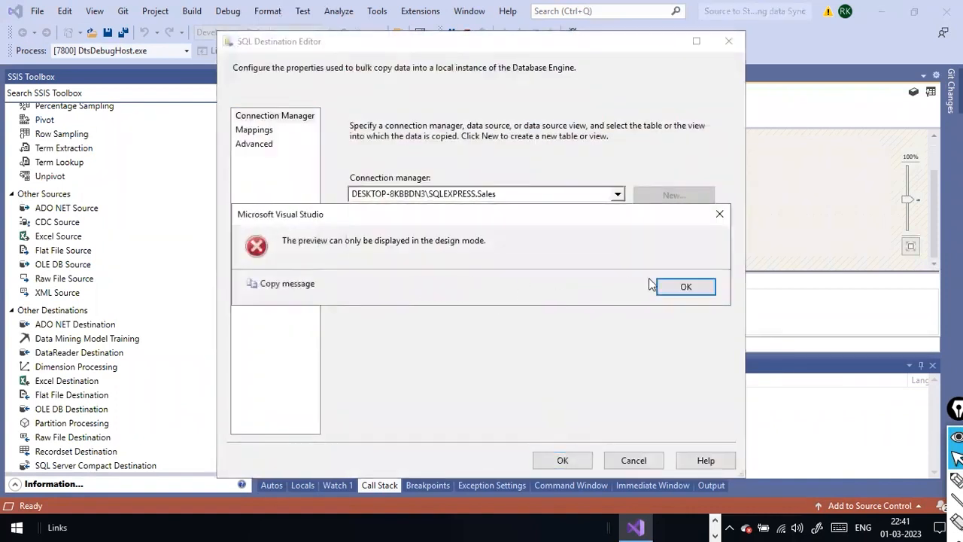
left_click(685, 287)
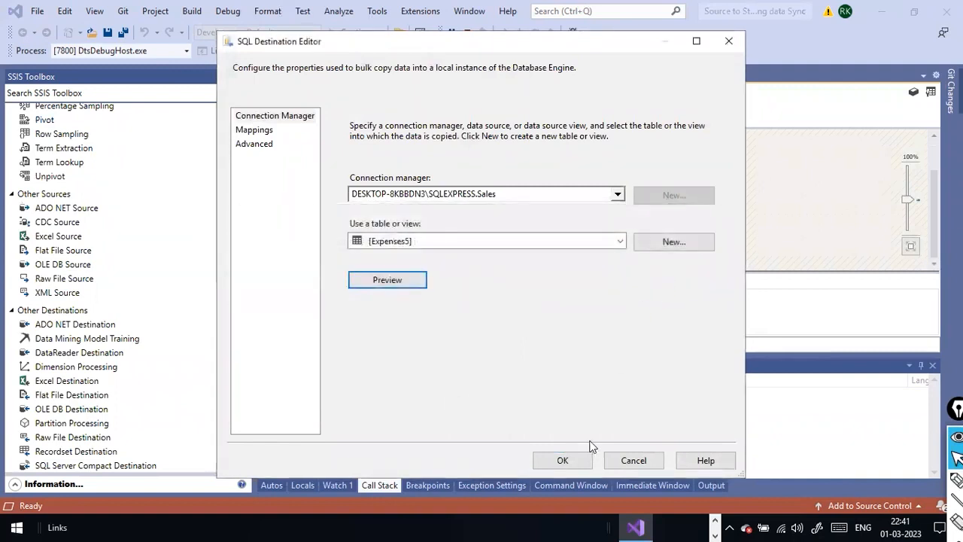
left_click(546, 464)
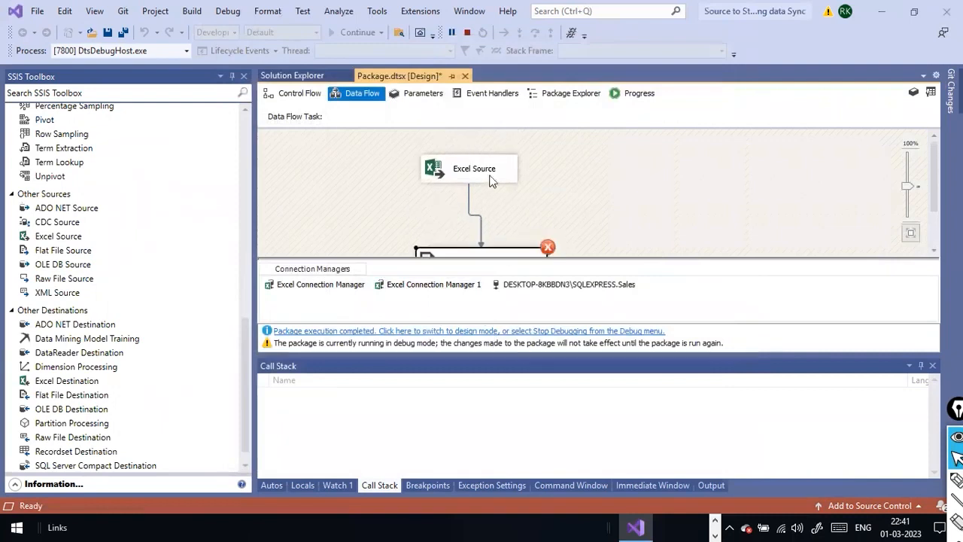
left_click(609, 335)
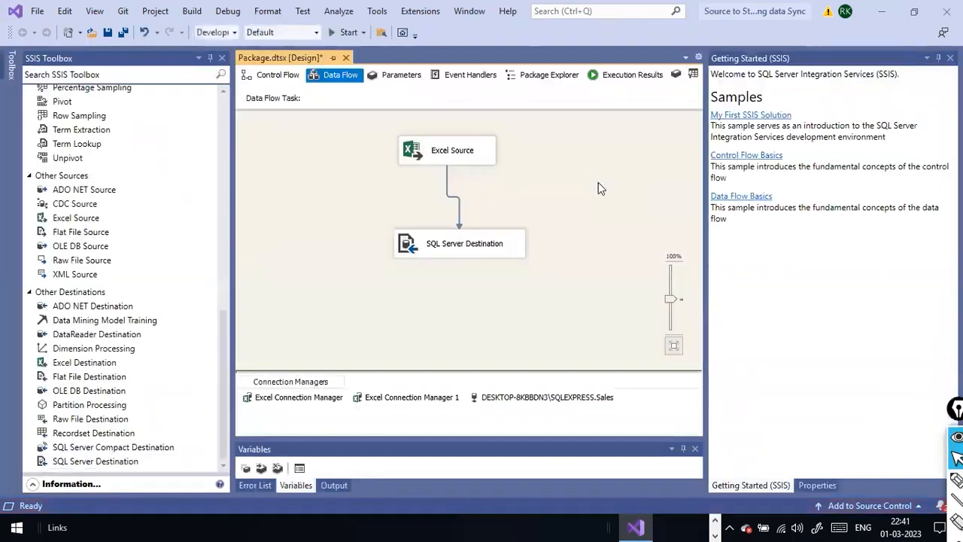
Review the Excel Source's columns and try to apply Ignore failure to its error output settings.
right_click(478, 158)
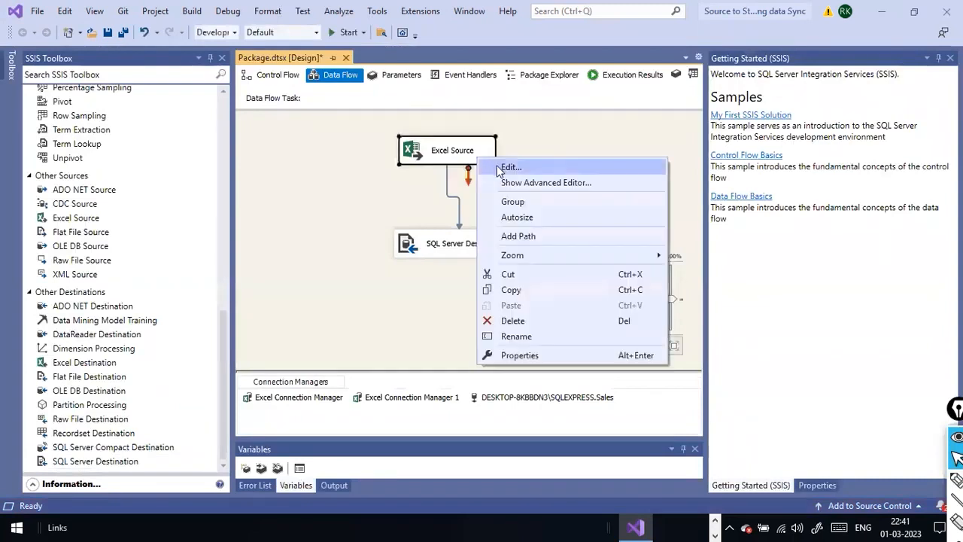
left_click(497, 168)
left_click(260, 131)
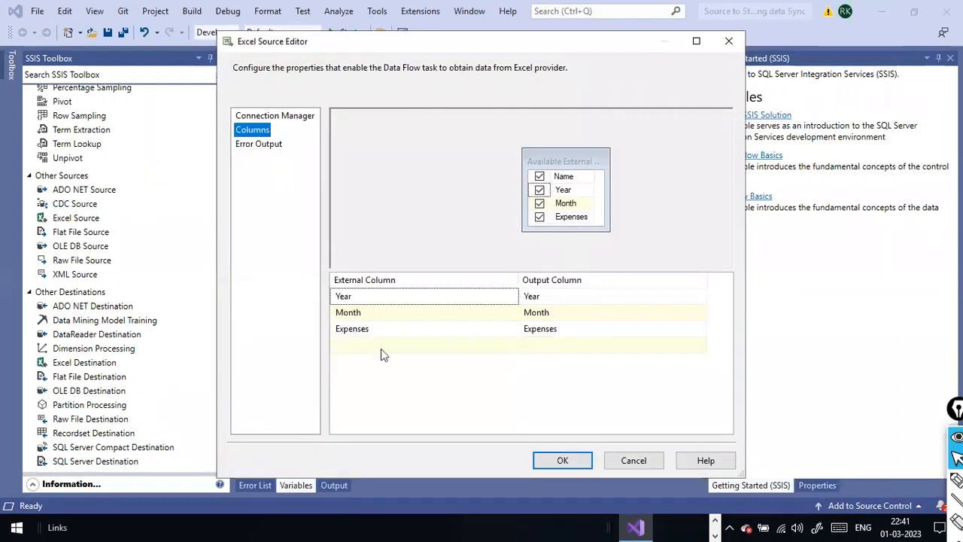
left_click(274, 148)
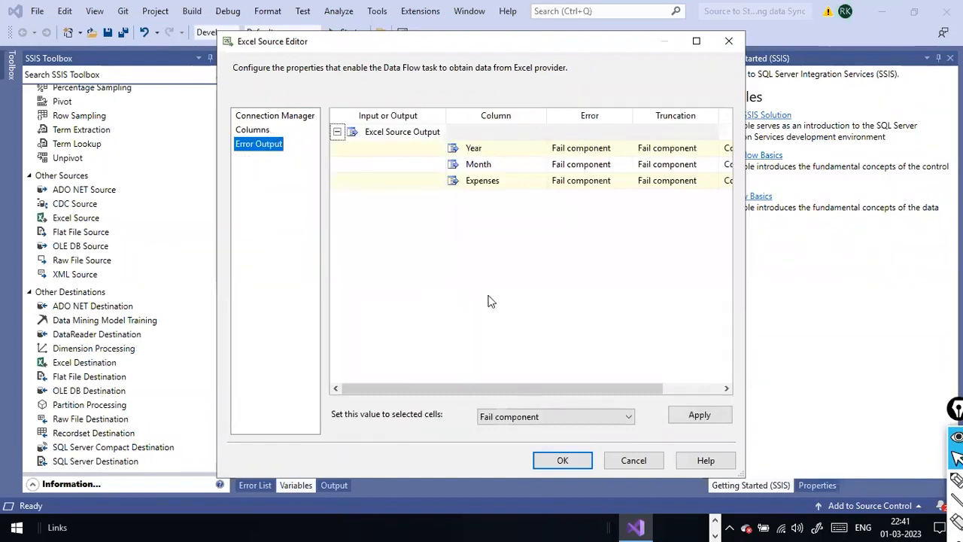
left_click(618, 416)
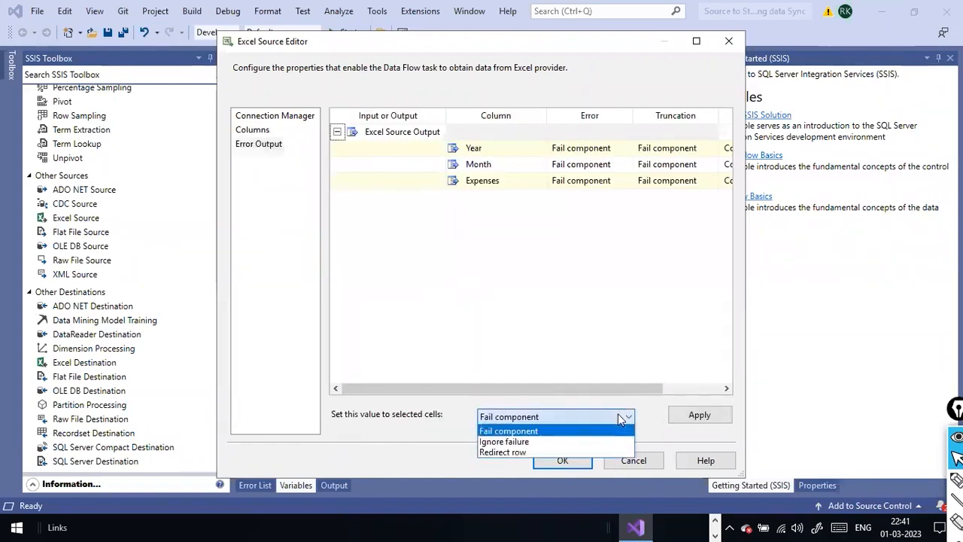
left_click(575, 442)
left_click(700, 415)
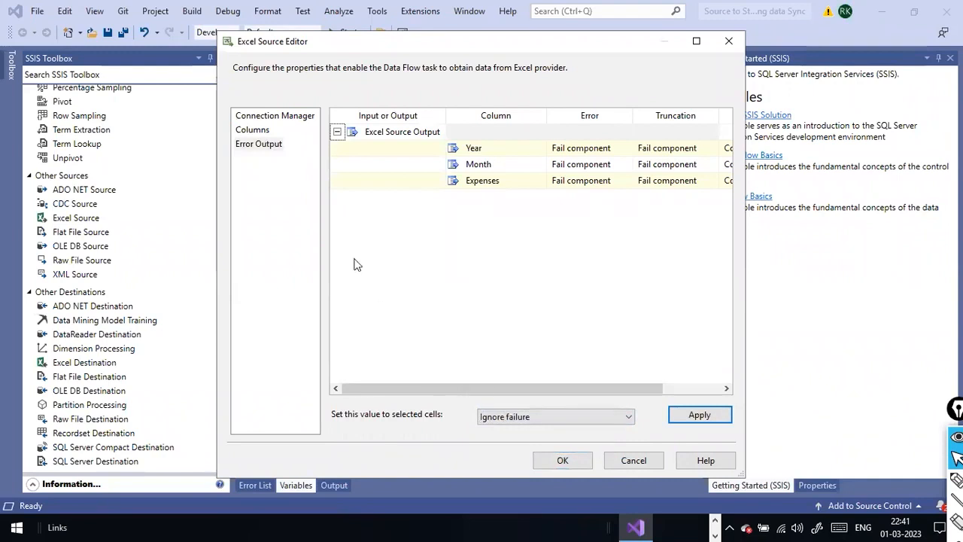
left_click(584, 462)
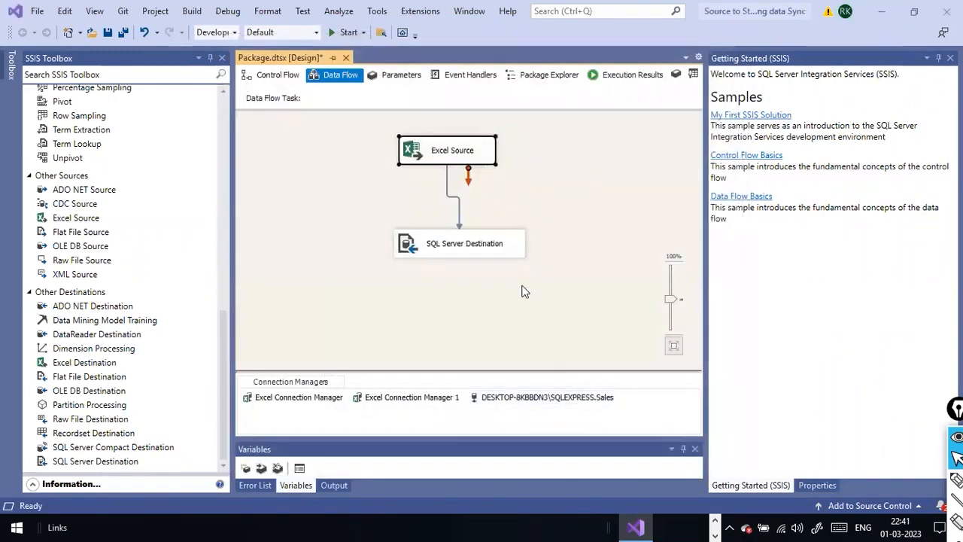
Preview the Expenses5 table's rows from the SQL Server Destination editor and close the preview.
left_click(492, 250)
right_click(493, 252)
left_click(512, 260)
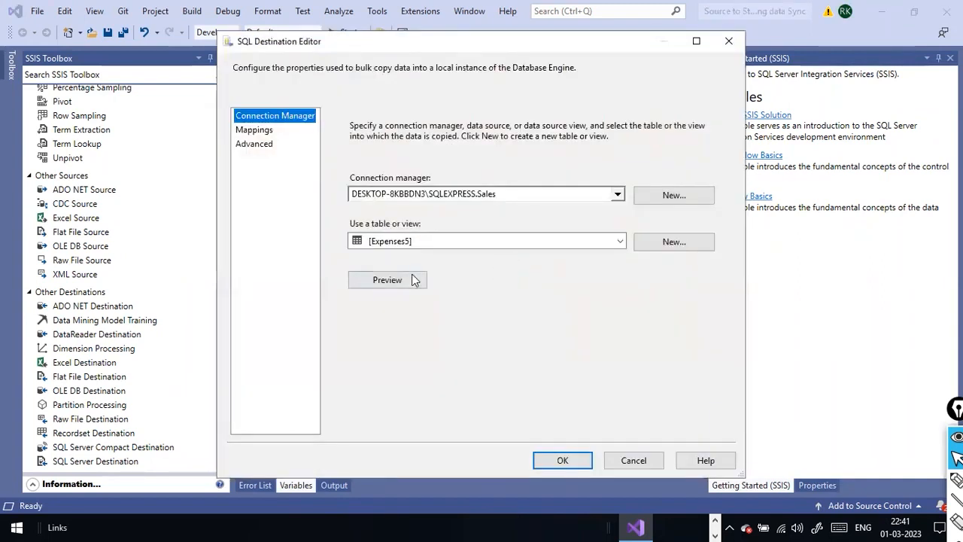
left_click(412, 280)
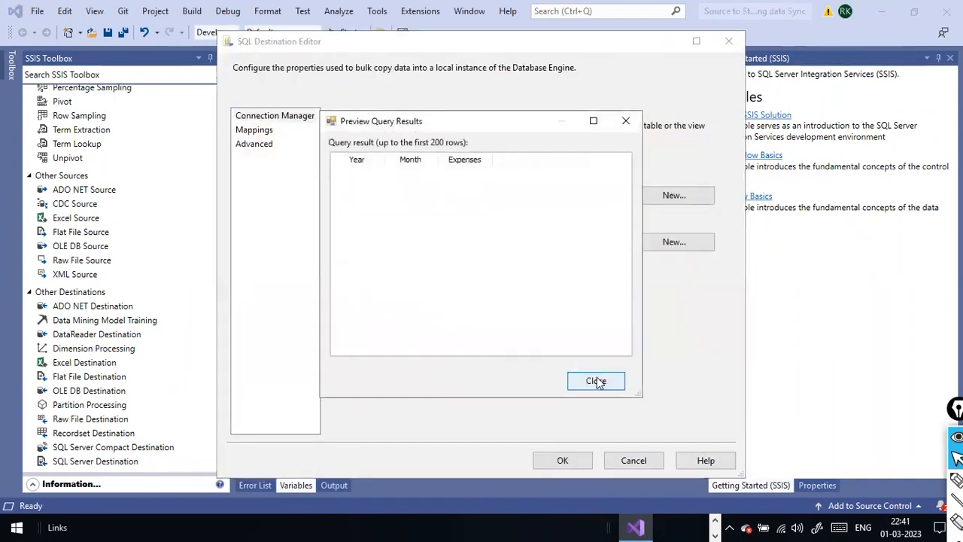
left_click(596, 381)
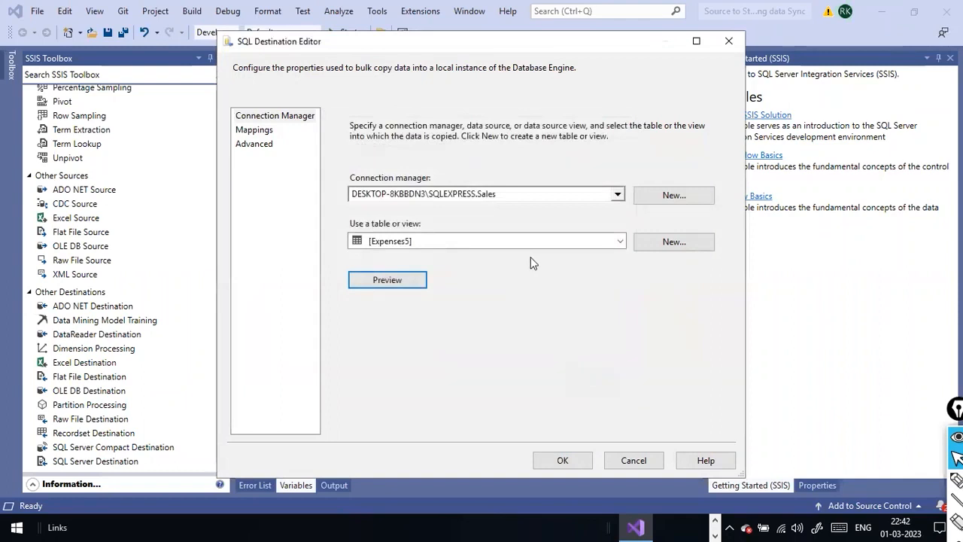
Check the SQL Server Destination's column mappings and bulk insert options, closing its editor without changes.
left_click(256, 130)
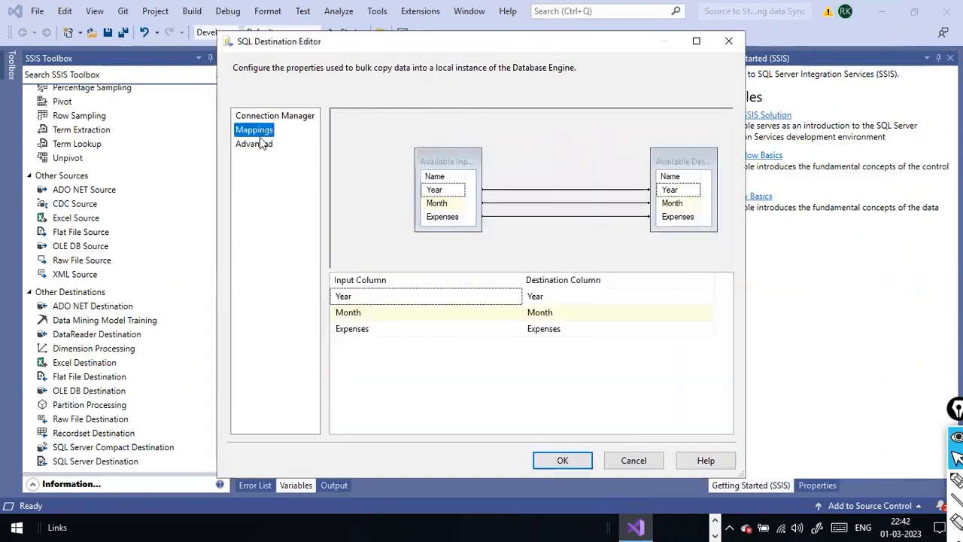
left_click(260, 144)
left_click(256, 131)
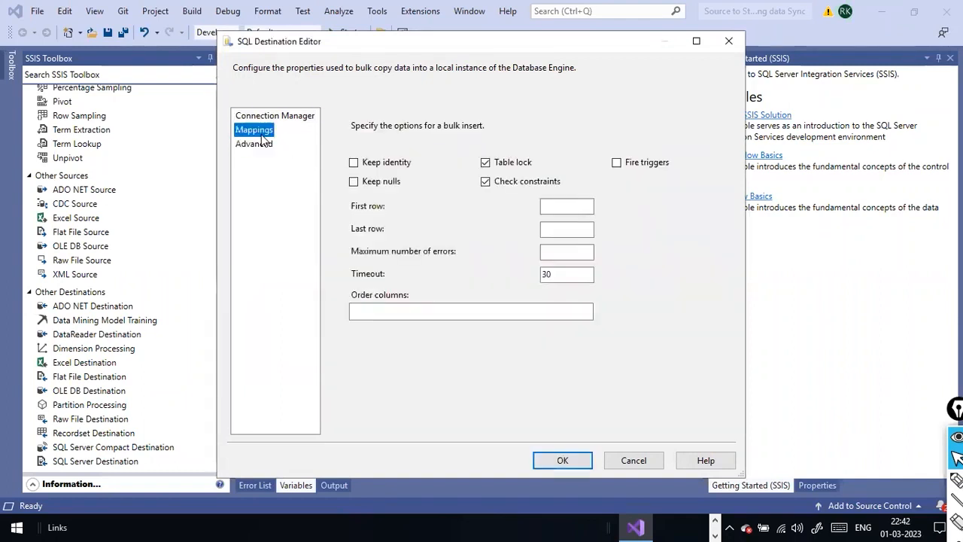
left_click(278, 115)
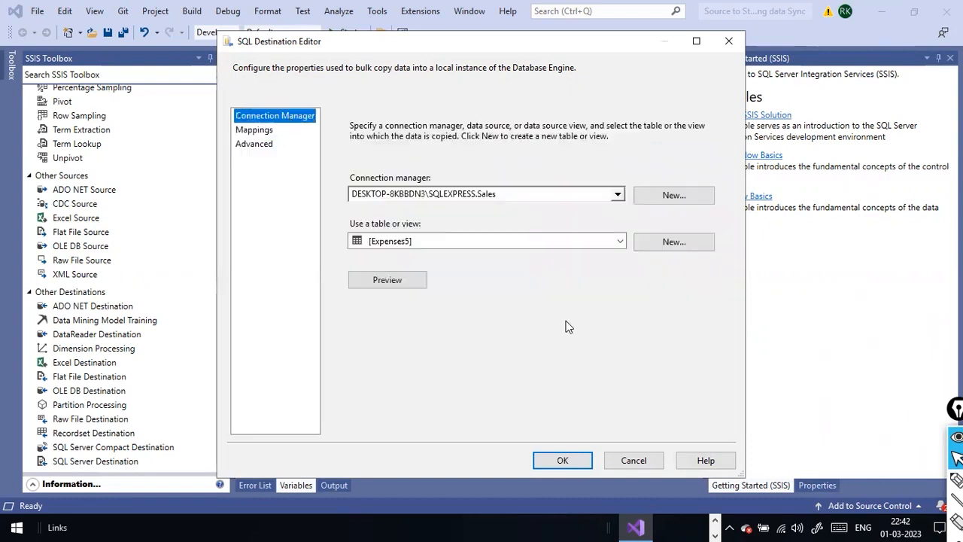
left_click(564, 459)
left_click(602, 343)
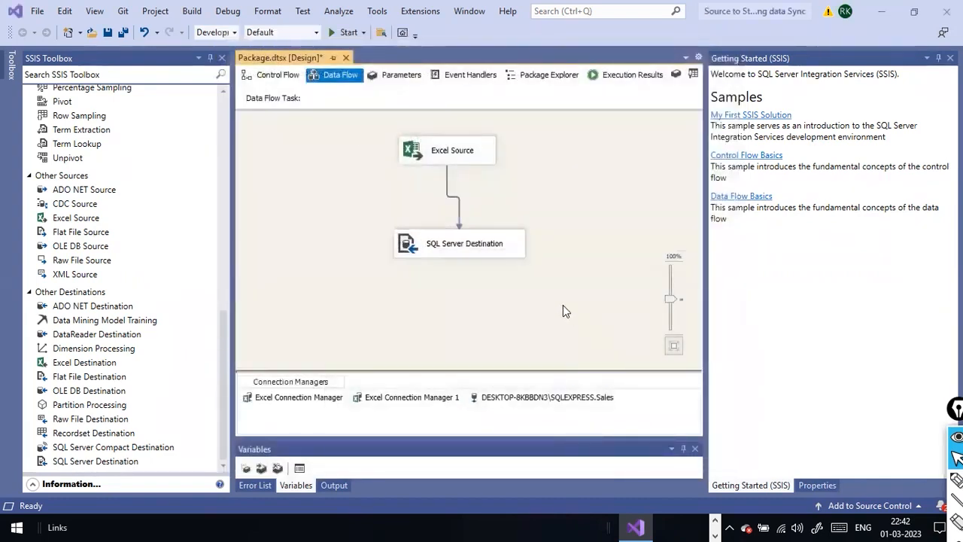
Save a copy of the package as Package5.dtsx in the dat1 folder on drive D.
left_click(35, 11)
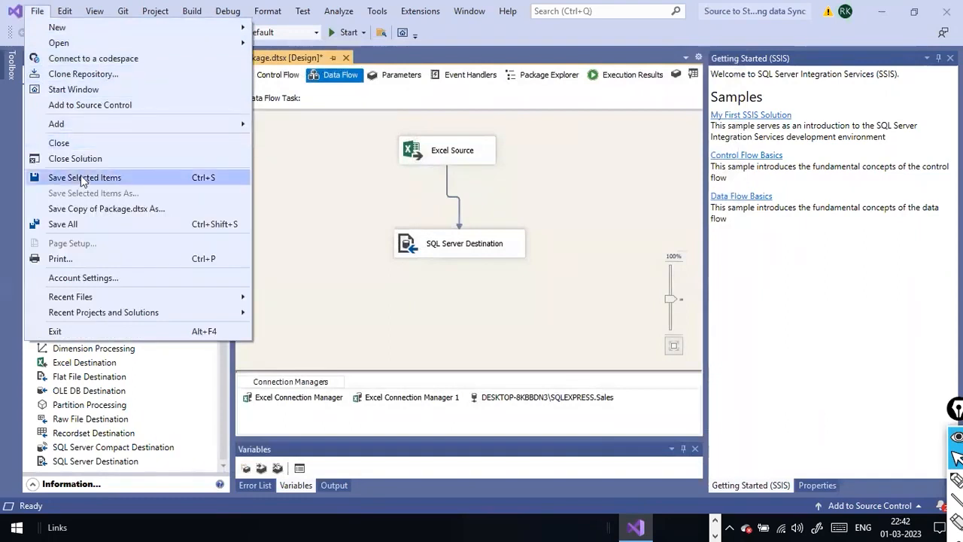
left_click(86, 208)
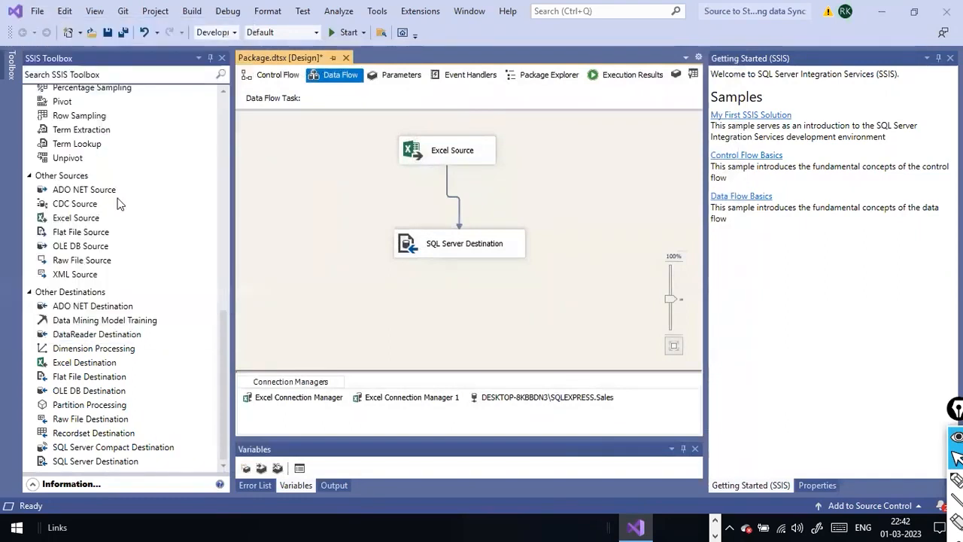
left_click(128, 238)
type("5.dtsx")
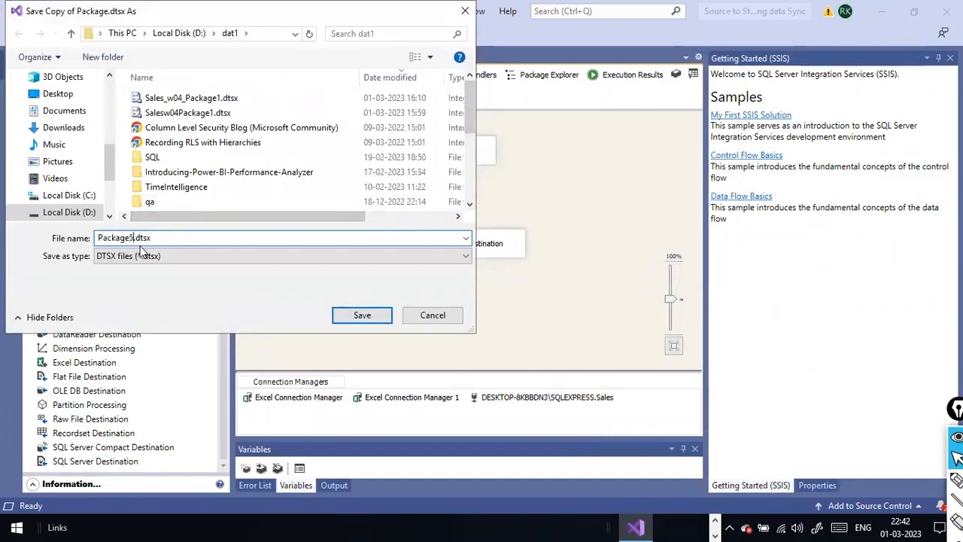
left_click(361, 315)
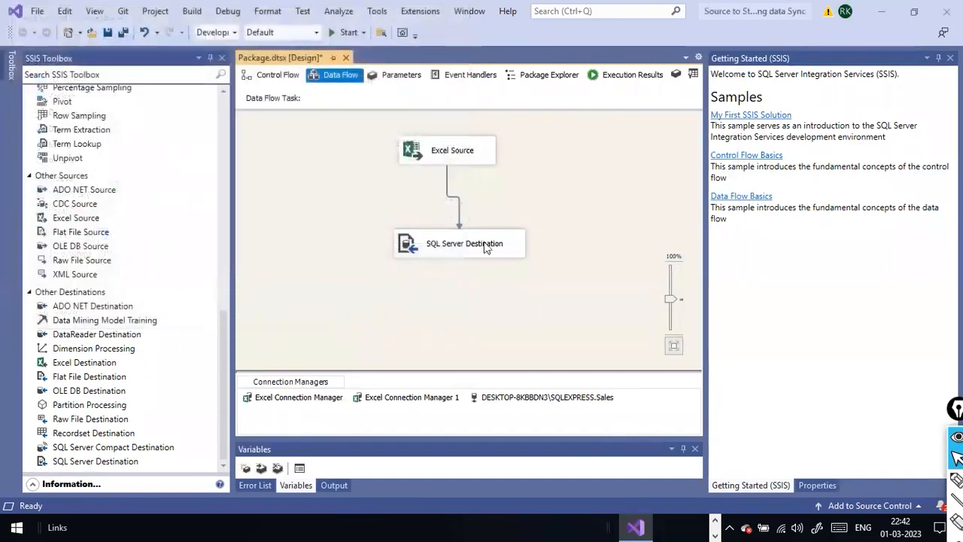
Execute the Data Flow Task and look over the package's Excel and SQL Server connection managers.
right_click(587, 184)
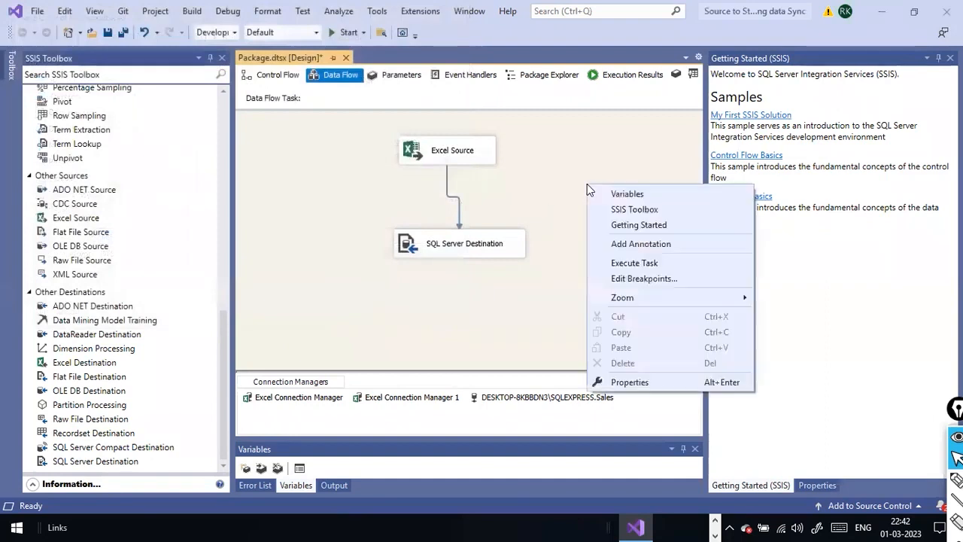
left_click(652, 266)
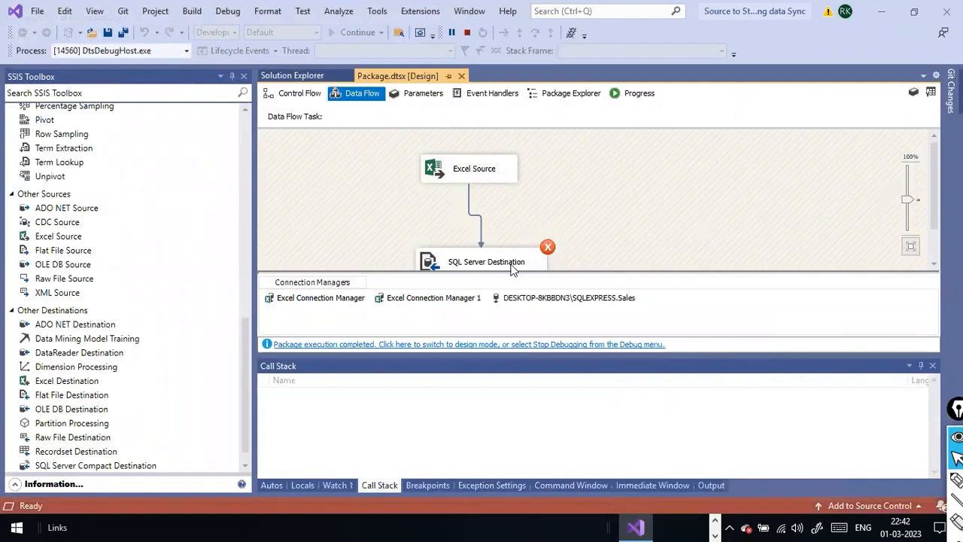
left_click(348, 301)
left_click(391, 301)
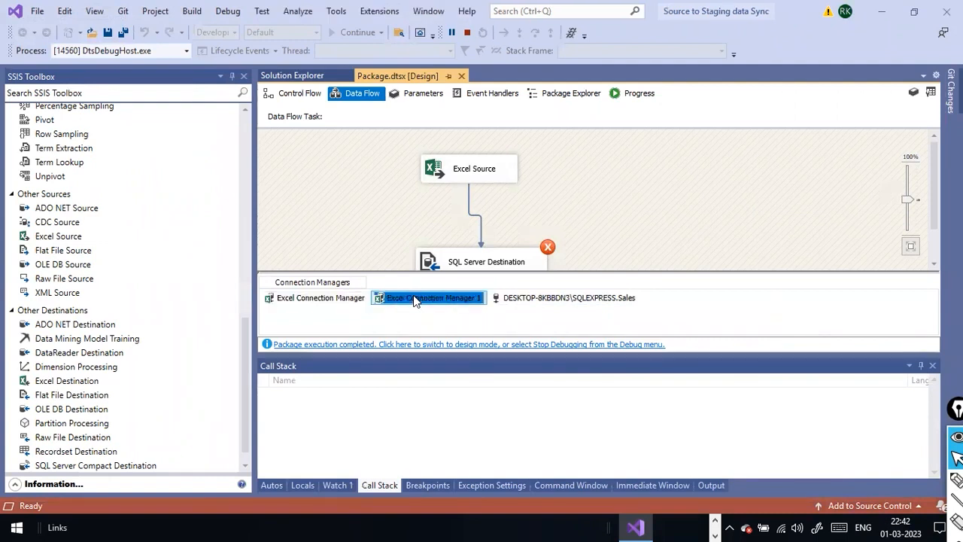
left_click(594, 301)
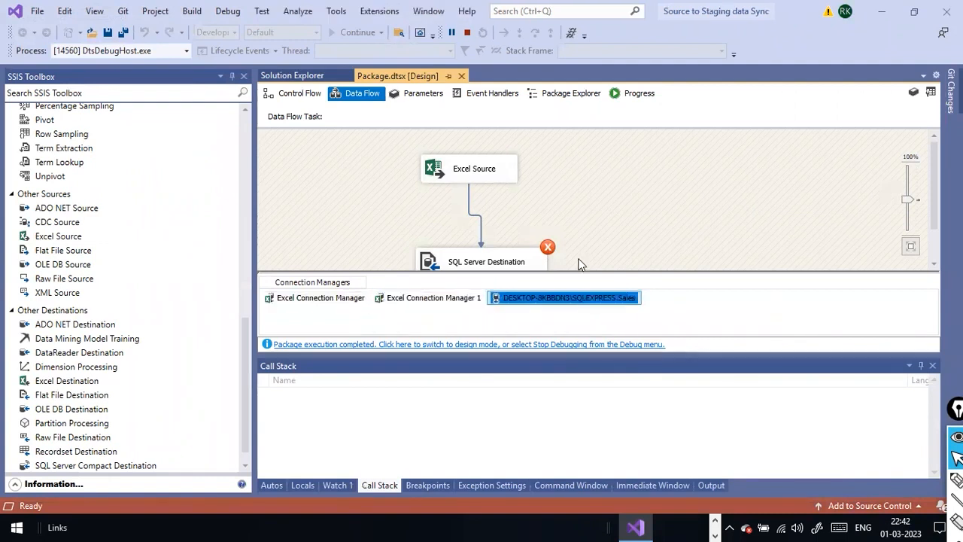
View the breakpoint conditions available for the Data Flow Task and close them without enabling any.
right_click(605, 219)
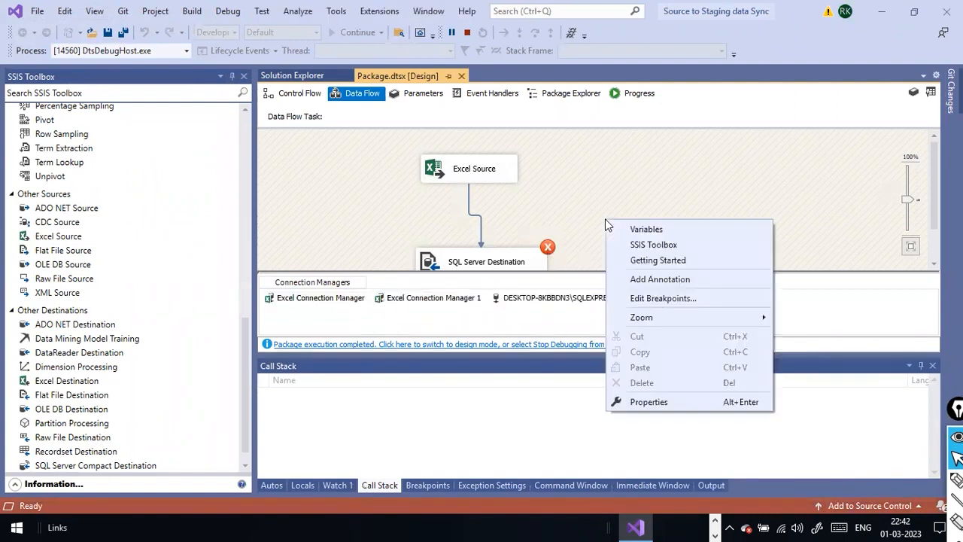
left_click(654, 247)
right_click(679, 218)
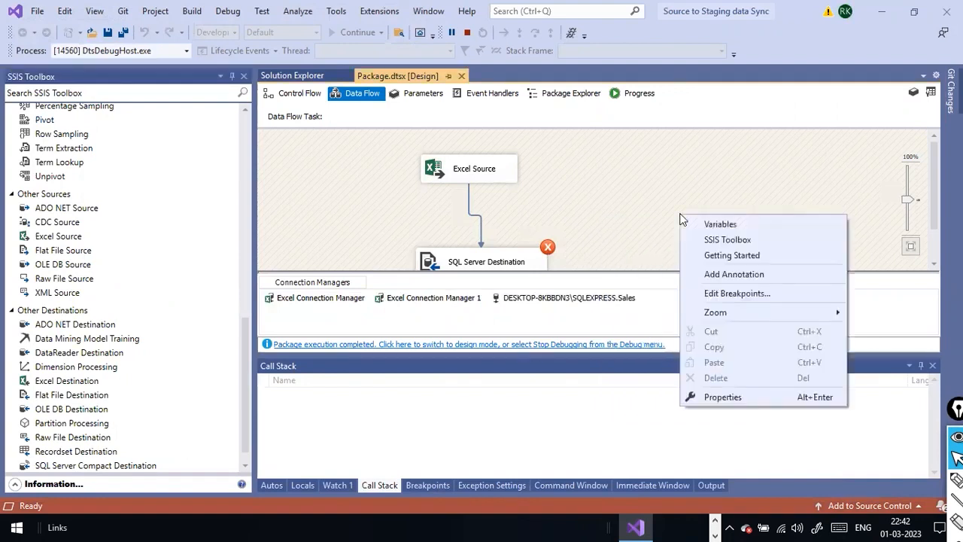
left_click(766, 294)
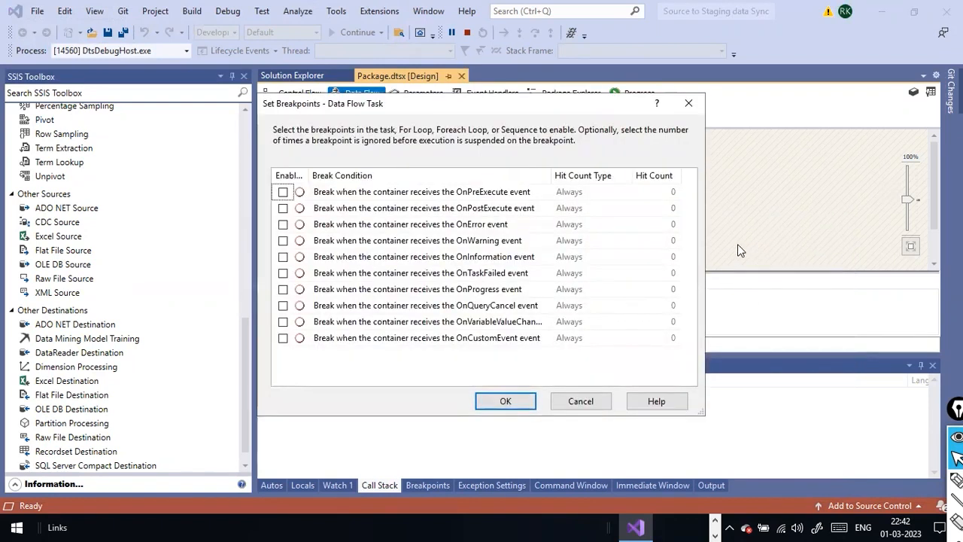
left_click(502, 401)
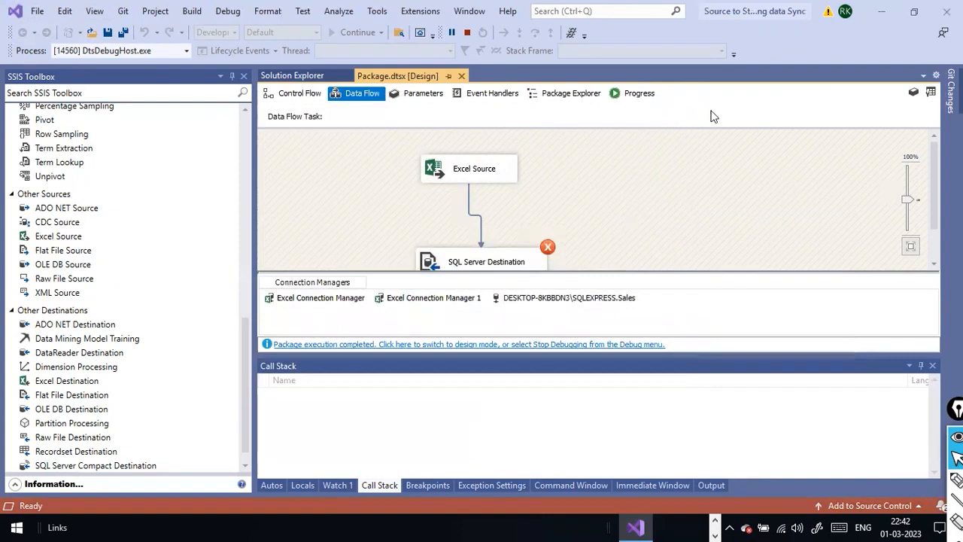
Read the new run's progress log, glance at the solution's contents and return the package to design mode.
left_click(641, 93)
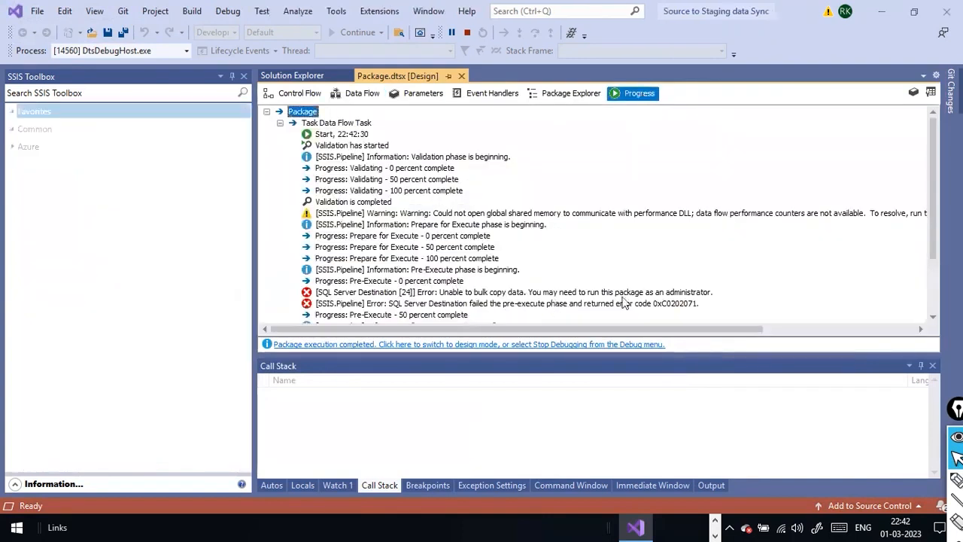
left_click(301, 76)
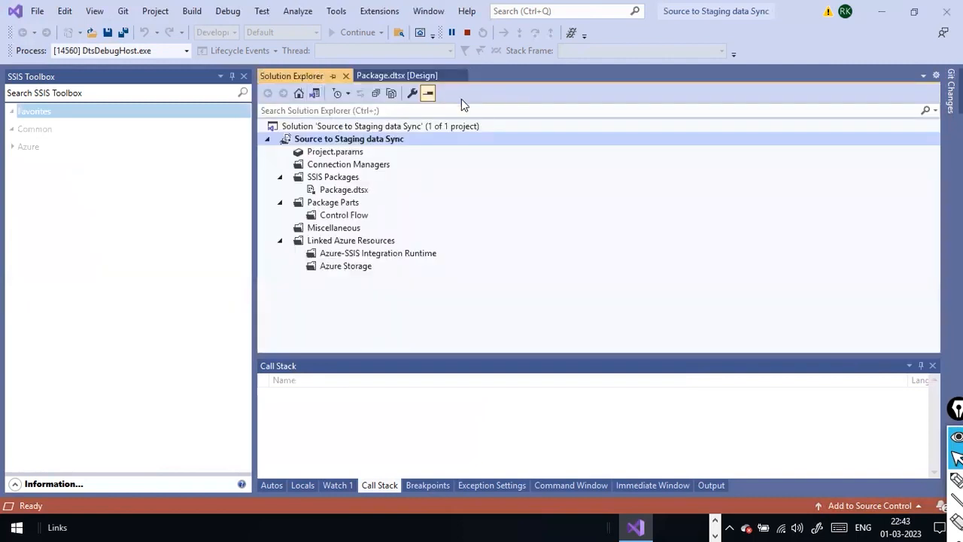
left_click(388, 76)
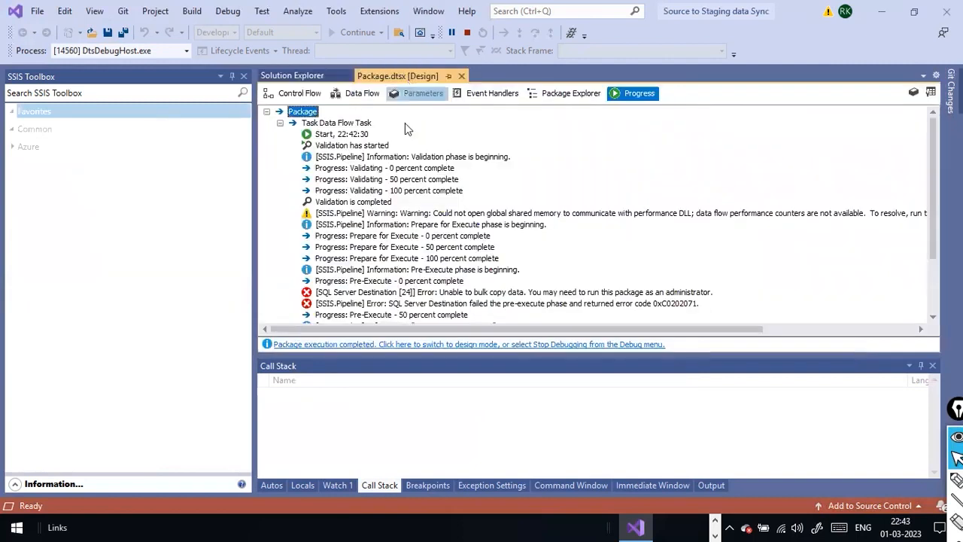
left_click(591, 344)
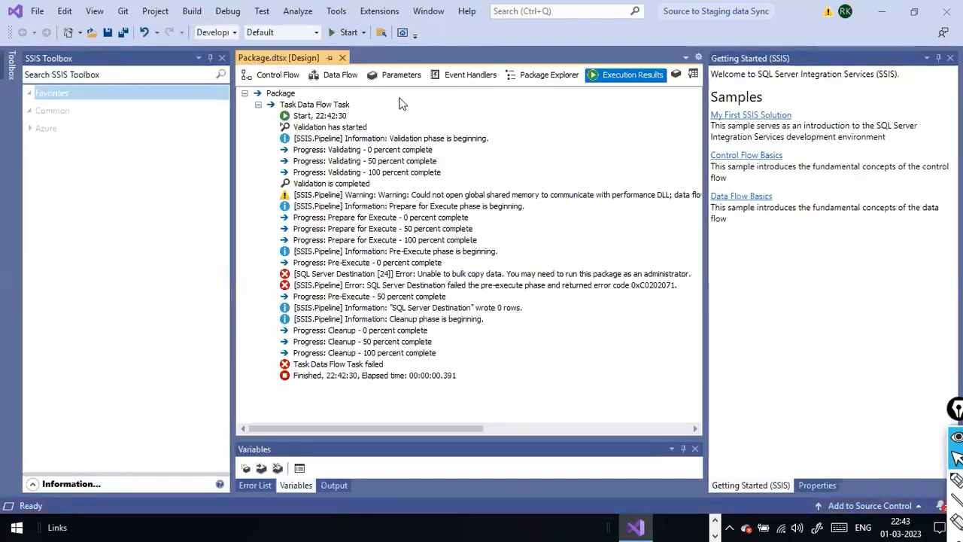
Check the connection and target table of the SQL Server Destination in the data flow, closing its editor without changes.
left_click(325, 77)
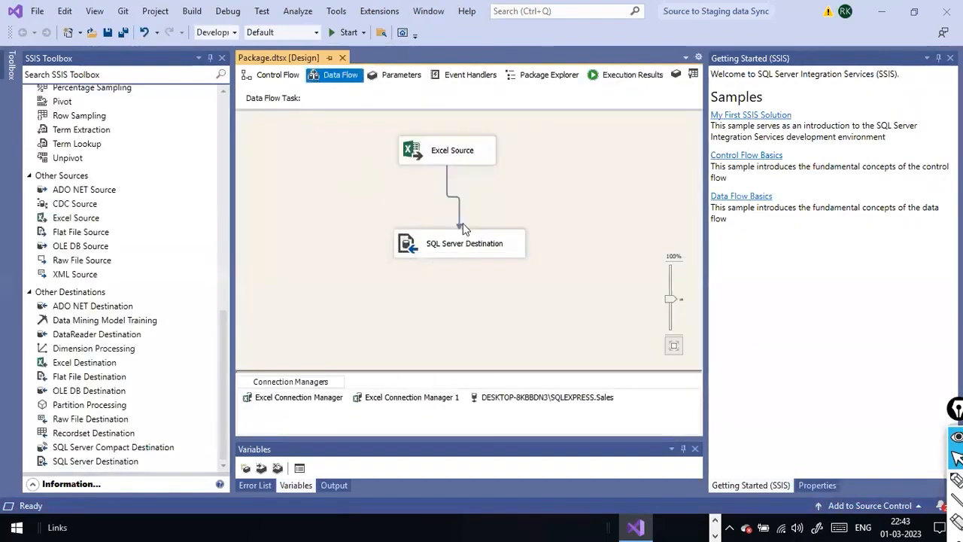
right_click(460, 232)
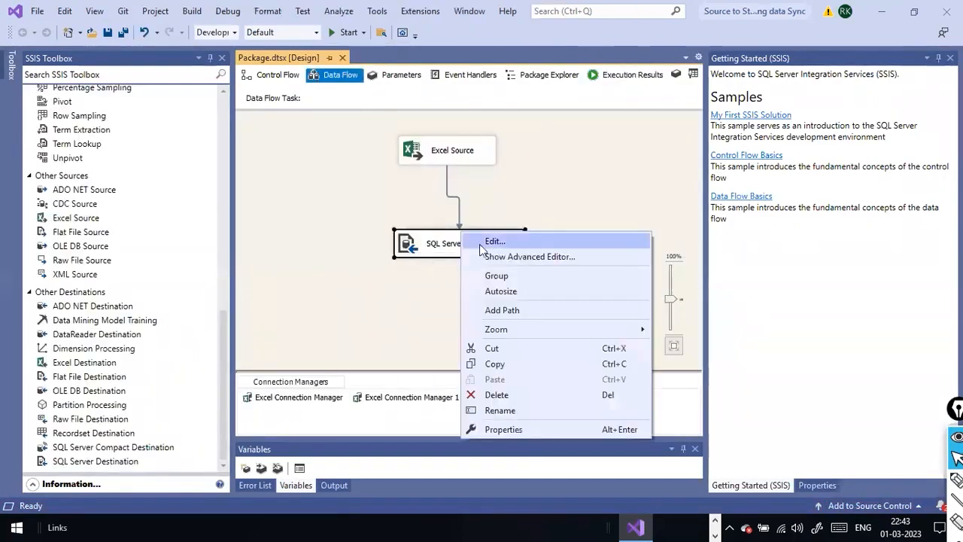
left_click(491, 240)
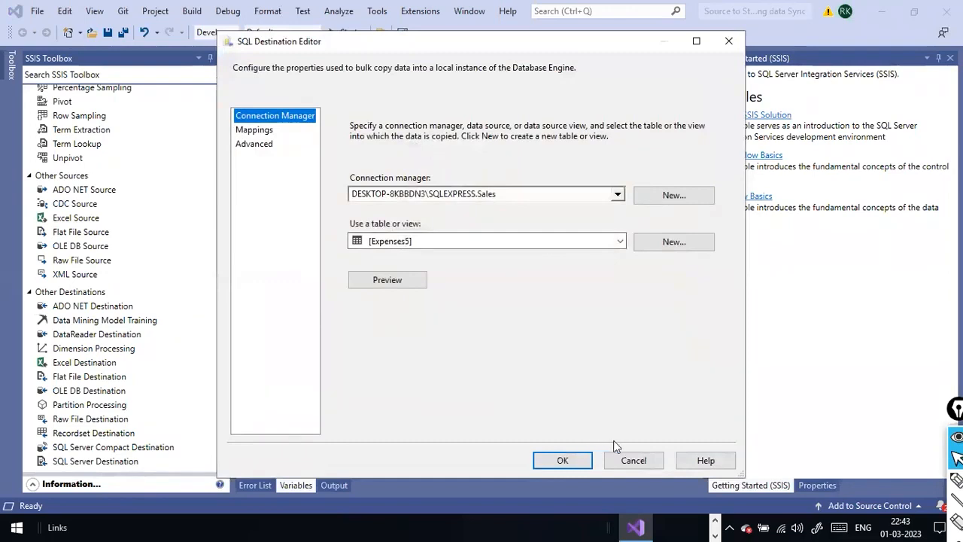
left_click(563, 460)
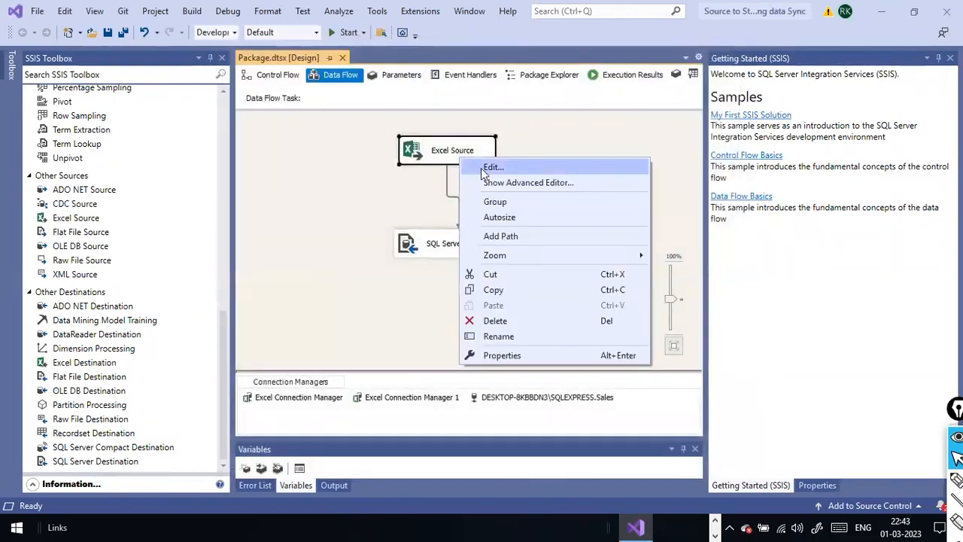
Check the Excel Source's data access modes, keeping Table or view, and preview the Expenses$ sheet.
left_click(472, 166)
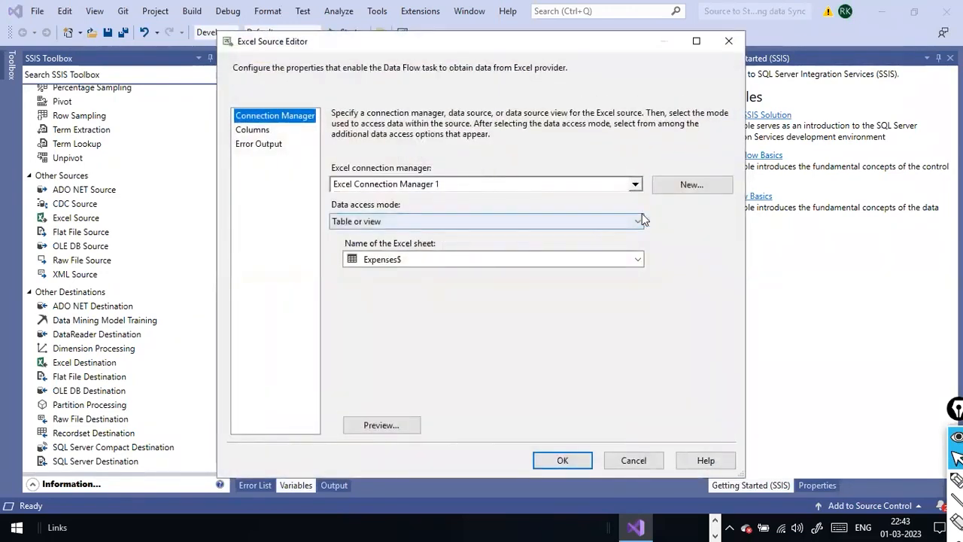
left_click(638, 221)
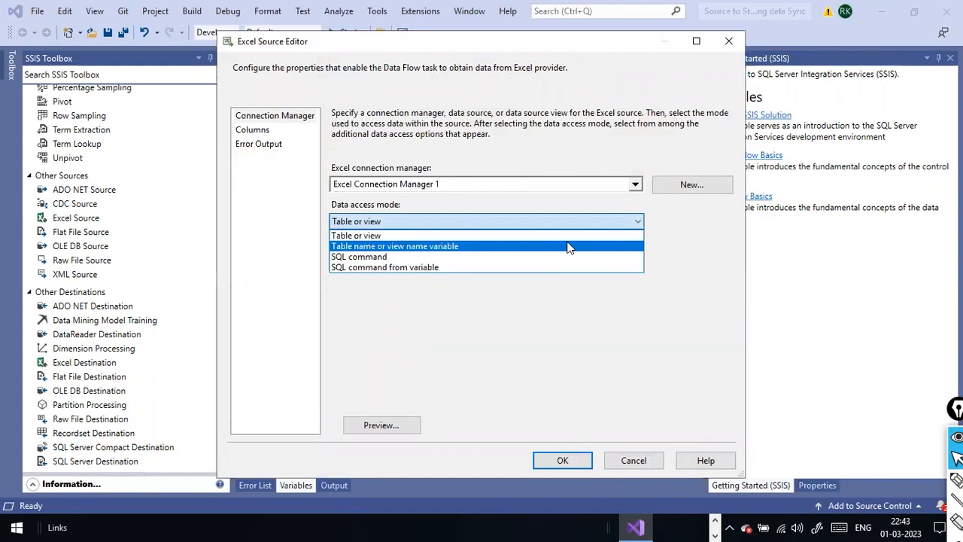
left_click(570, 247)
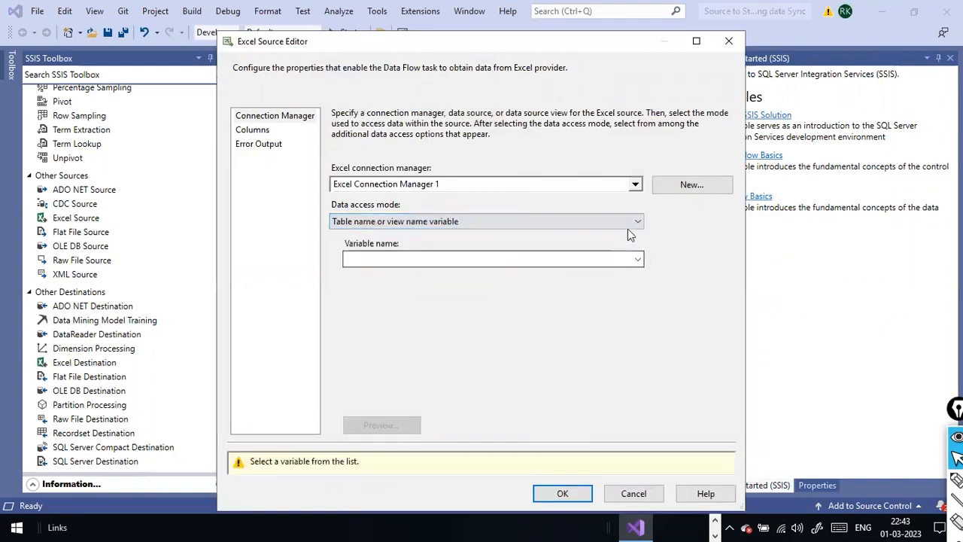
left_click(628, 225)
left_click(559, 238)
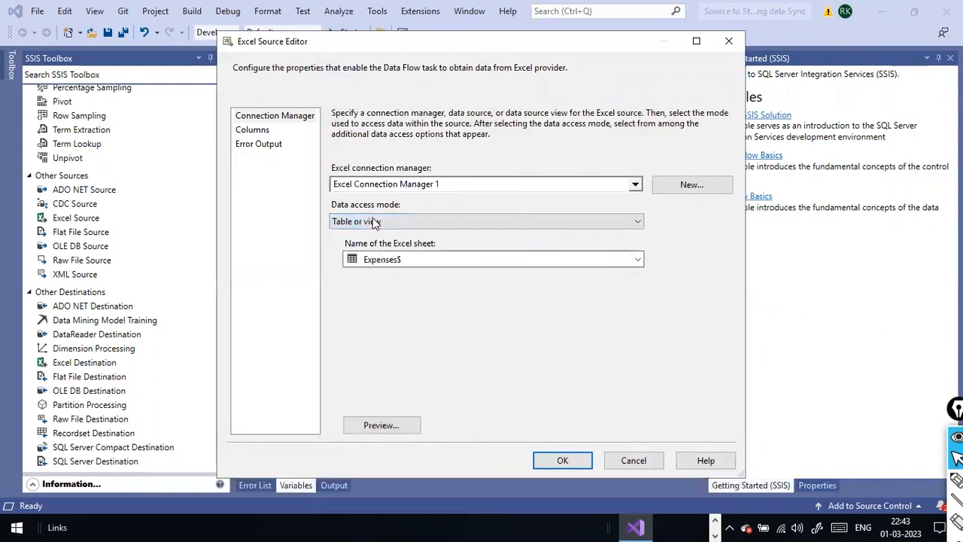
left_click(398, 424)
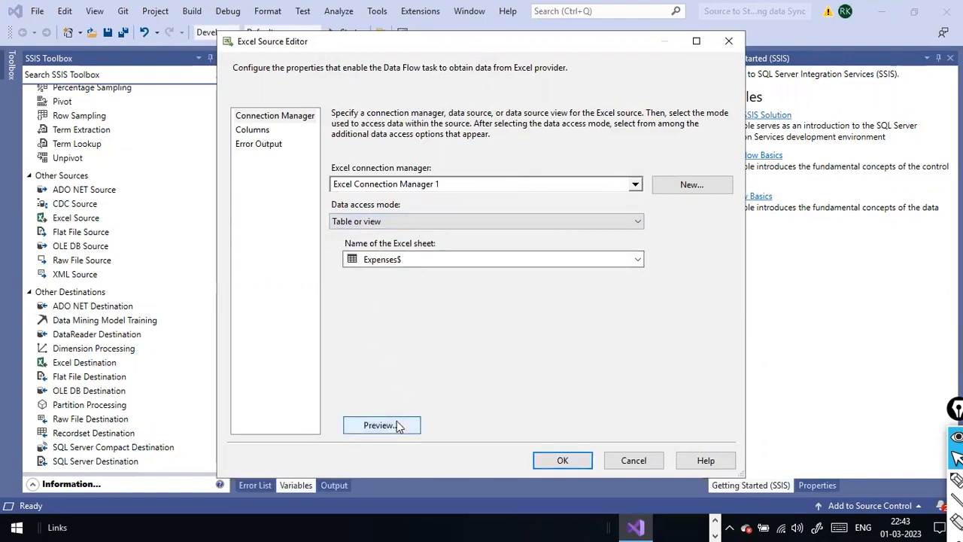
left_click(575, 386)
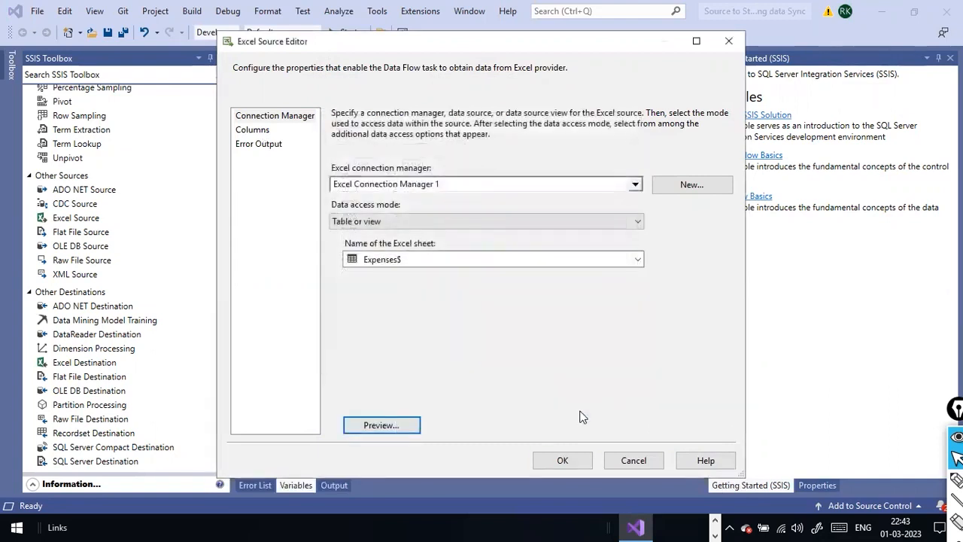
left_click(563, 460)
Review the SQL Server Destination's connection, column mappings and input and output columns in its advanced editor.
left_click(472, 246)
right_click(473, 247)
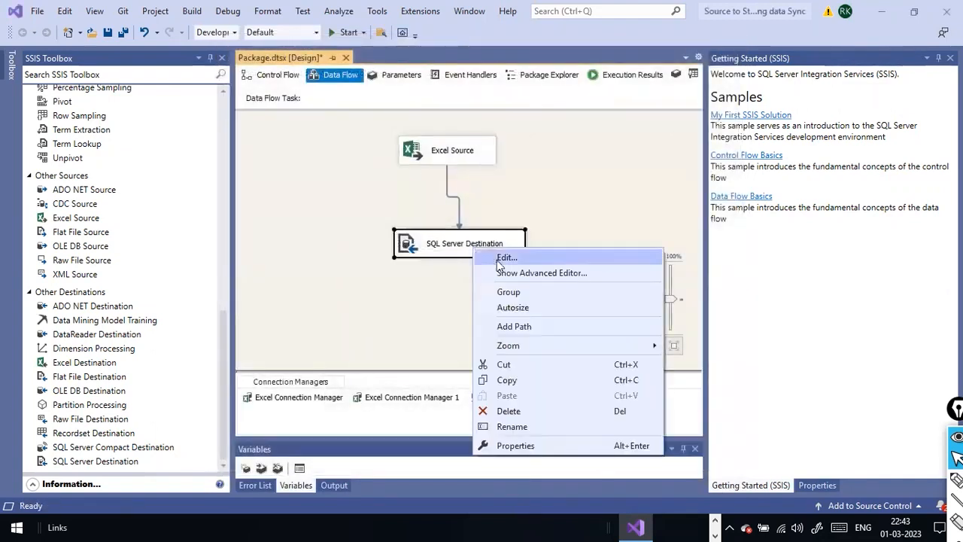
left_click(510, 272)
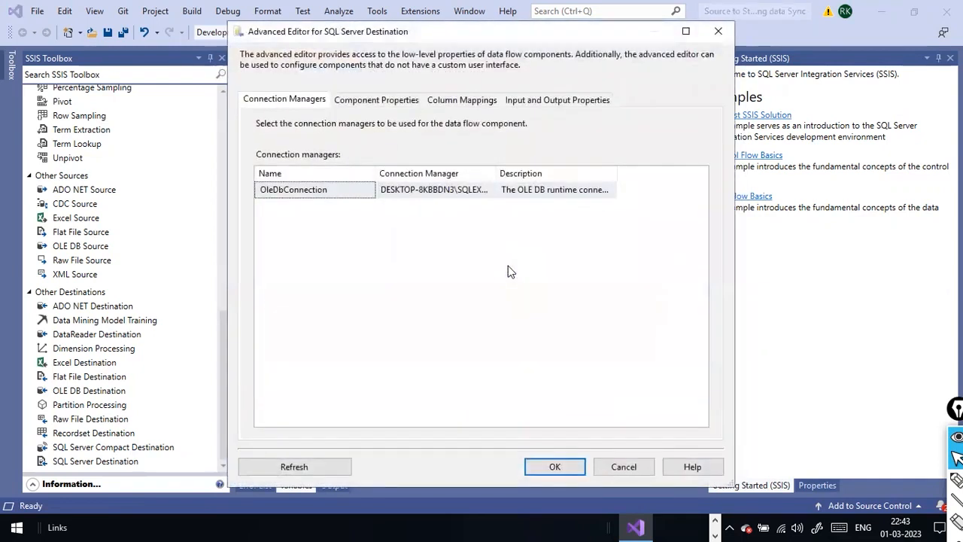
left_click_drag(496, 174, 572, 174)
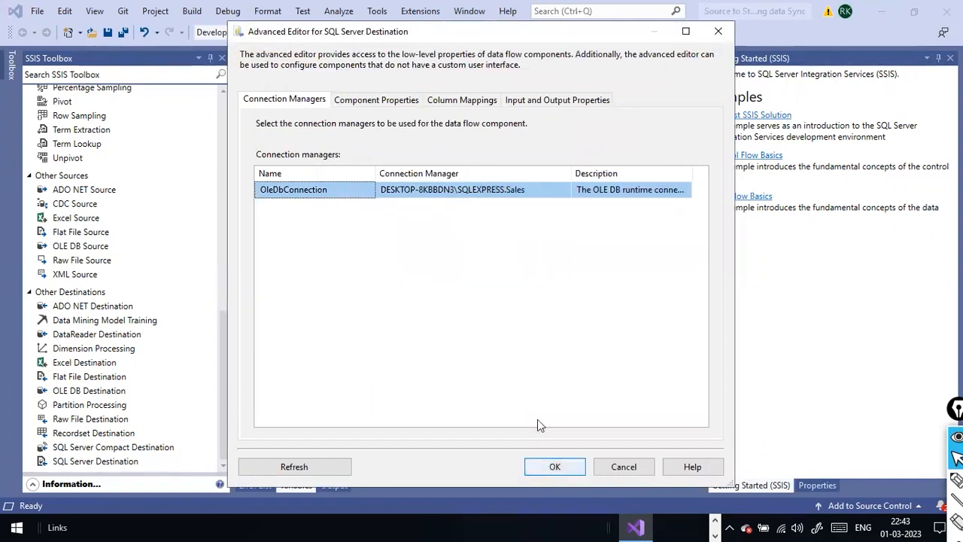
left_click(442, 100)
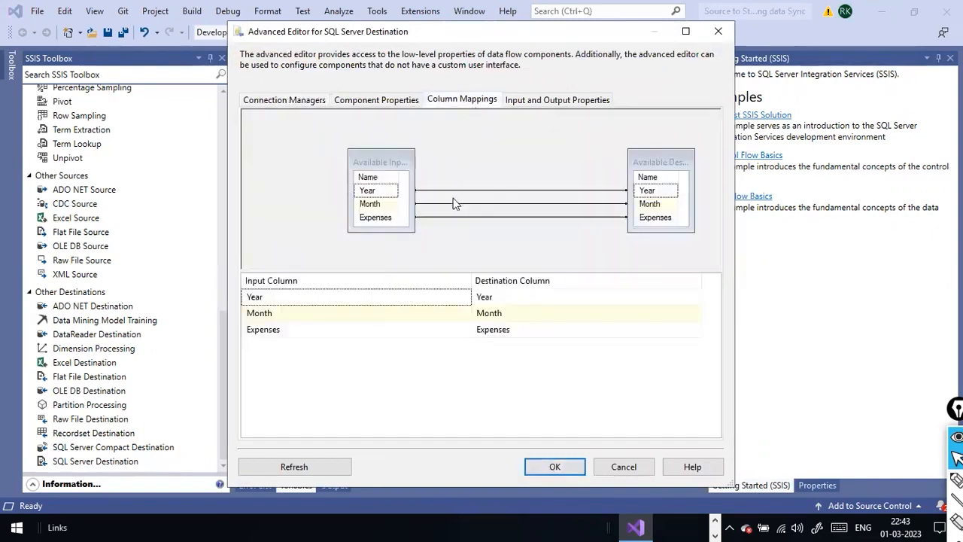
left_click(550, 101)
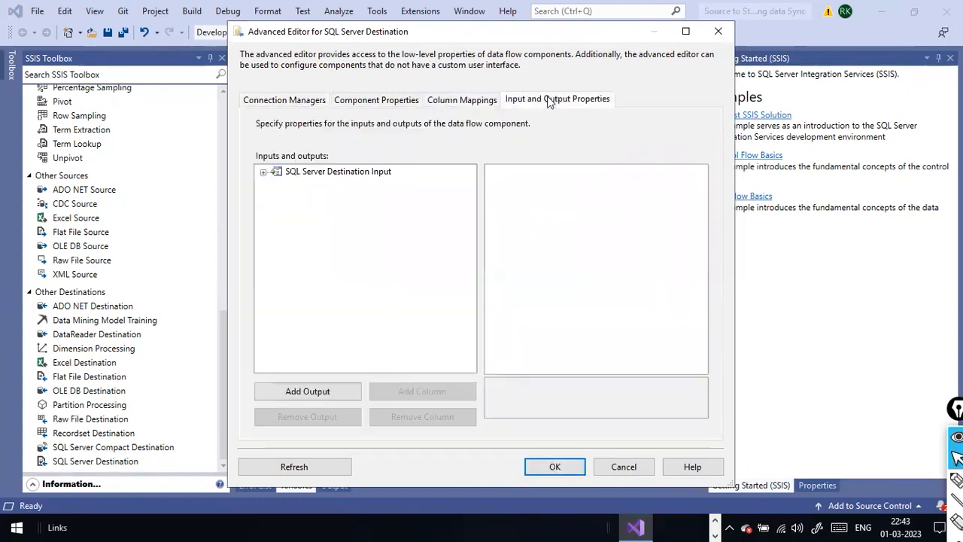
left_click(263, 172)
left_click(276, 184)
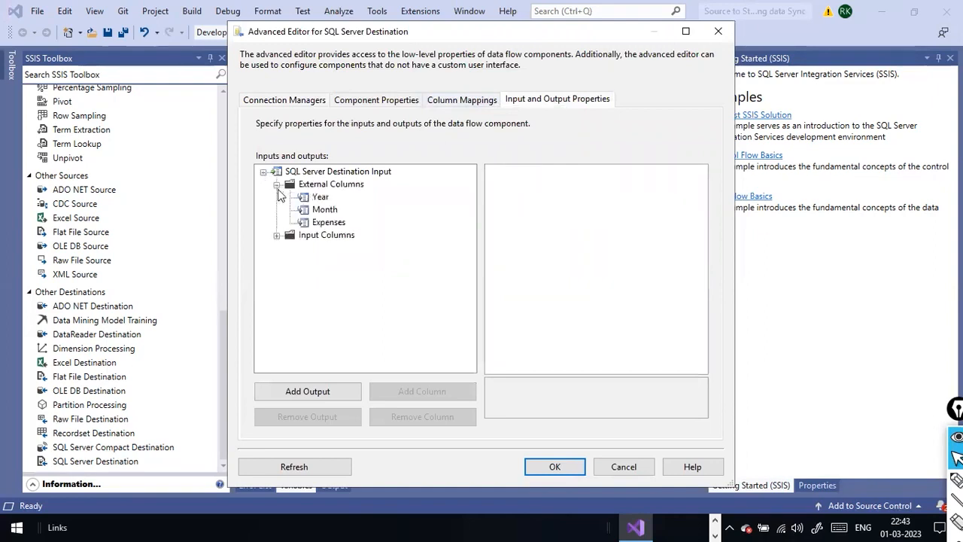
left_click(277, 236)
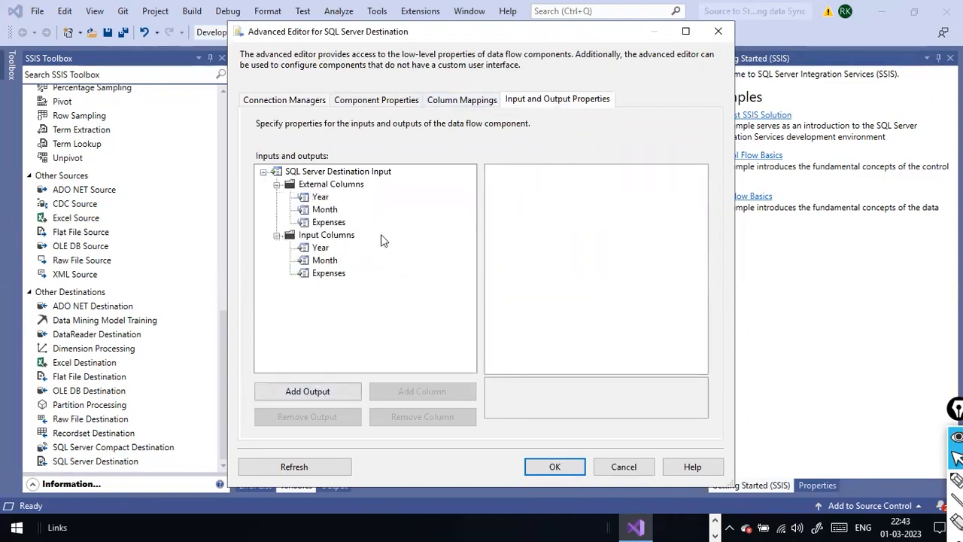
left_click(552, 467)
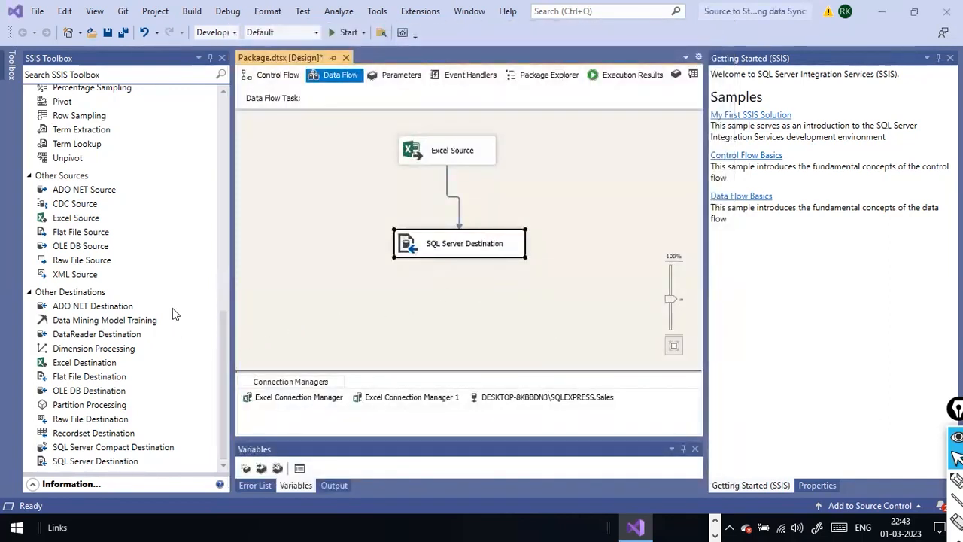
Execute the data flow task that loads the Excel Source into the SQL Server Destination.
left_click(334, 182)
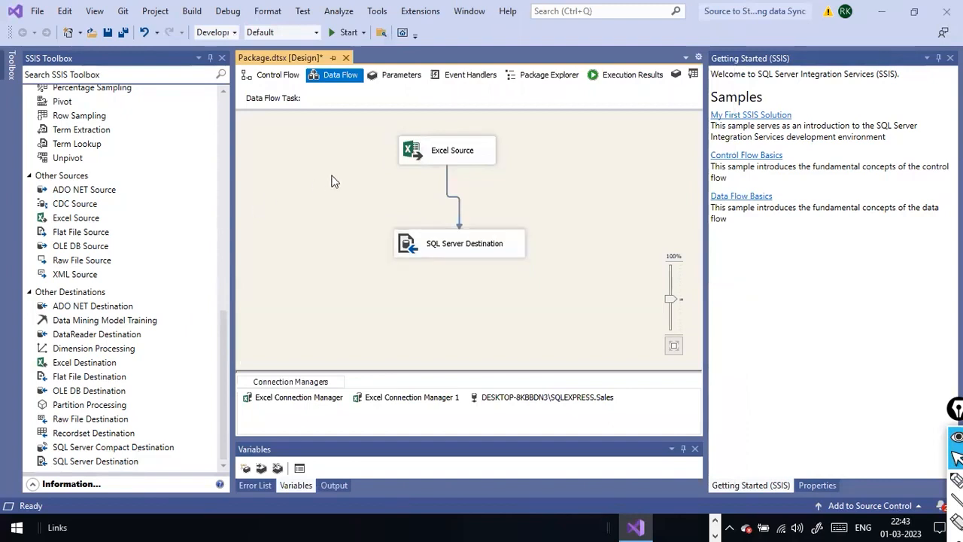
right_click(508, 197)
left_click(591, 272)
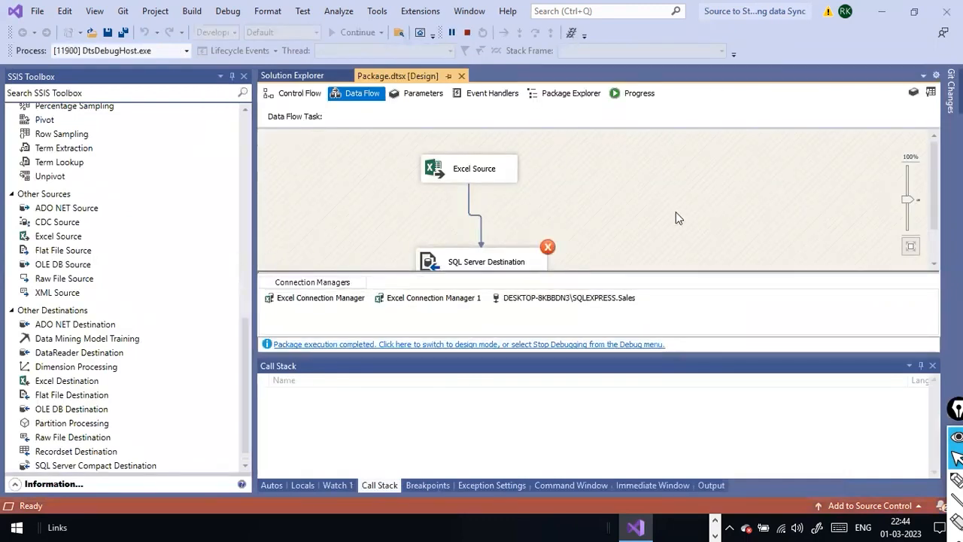
Examine the SQL Server Destination's run status and the exception settings, and return the package to design mode.
scroll(676, 211, "down", 1)
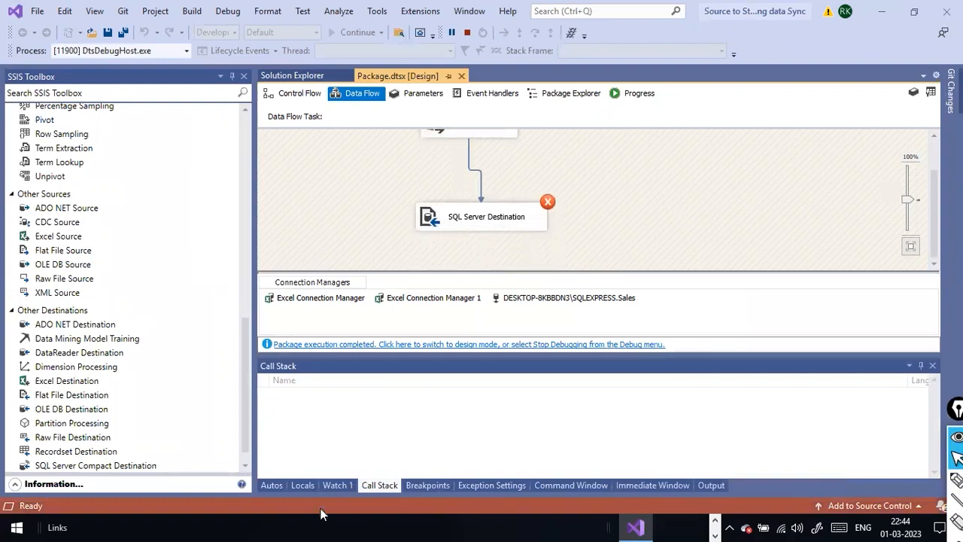
left_click(486, 490)
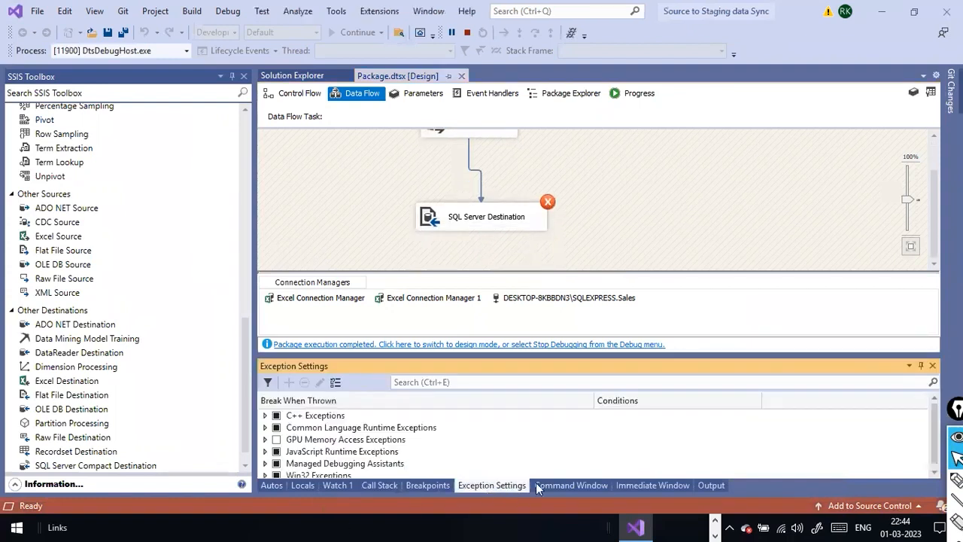
left_click(626, 197)
left_click(557, 344)
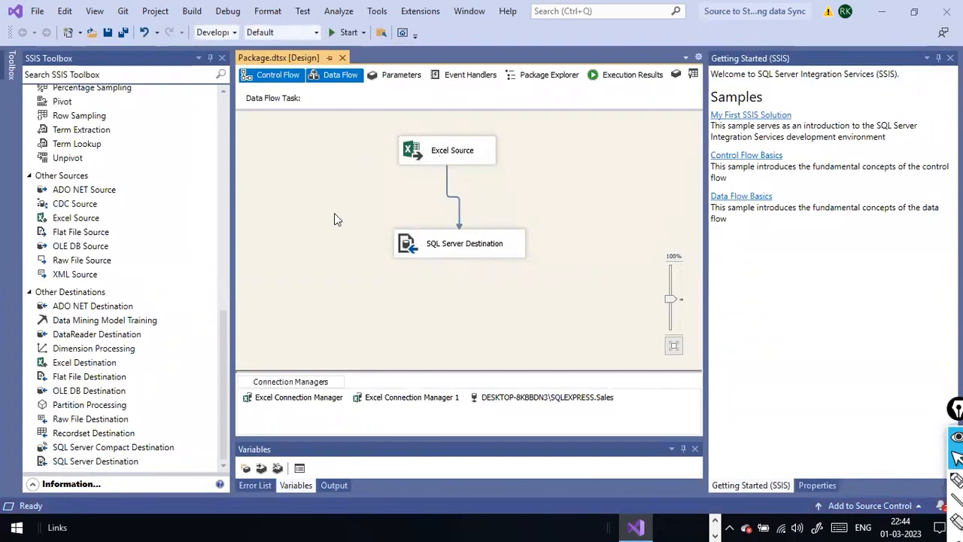
Create a new Integration Services project named s2t in its own new solution.
left_click(42, 11)
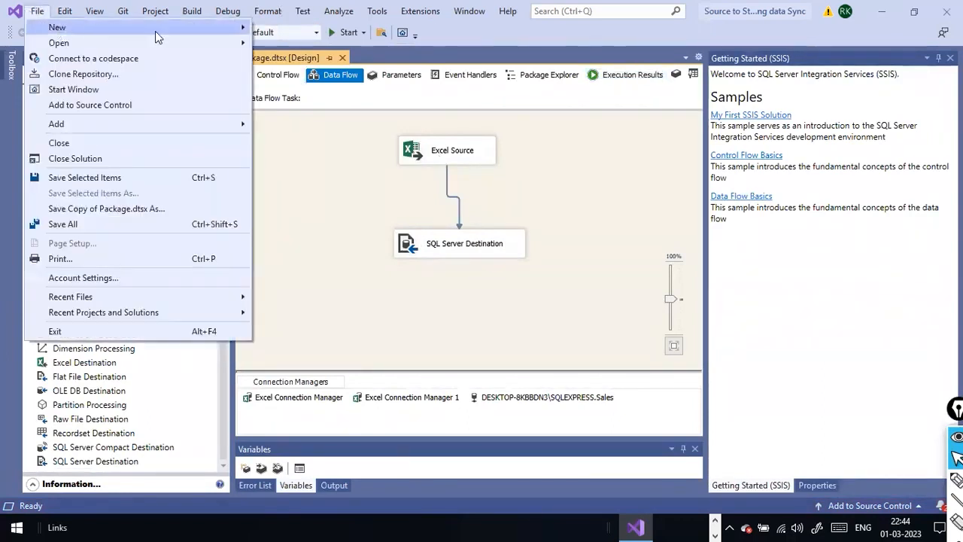
mouse_move(155, 38)
left_click(270, 31)
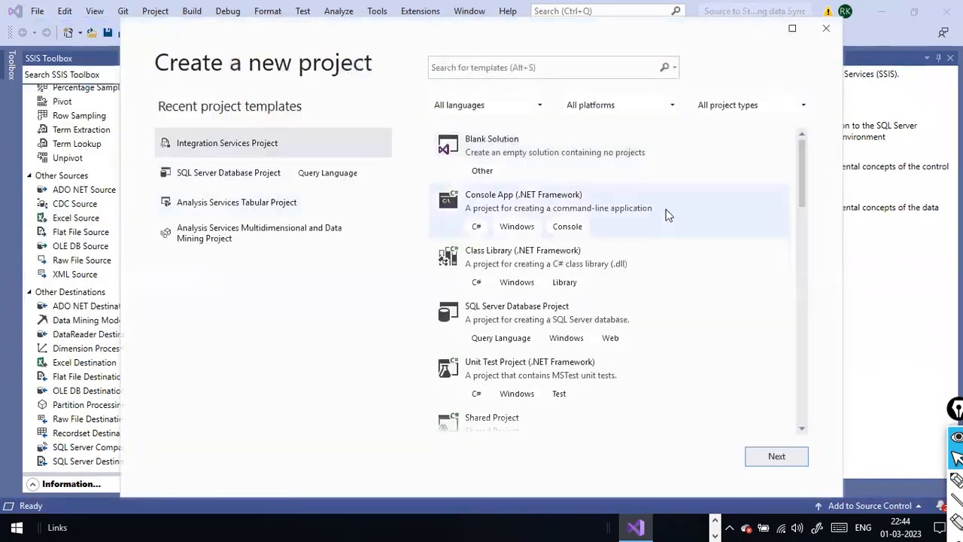
double_click(249, 143)
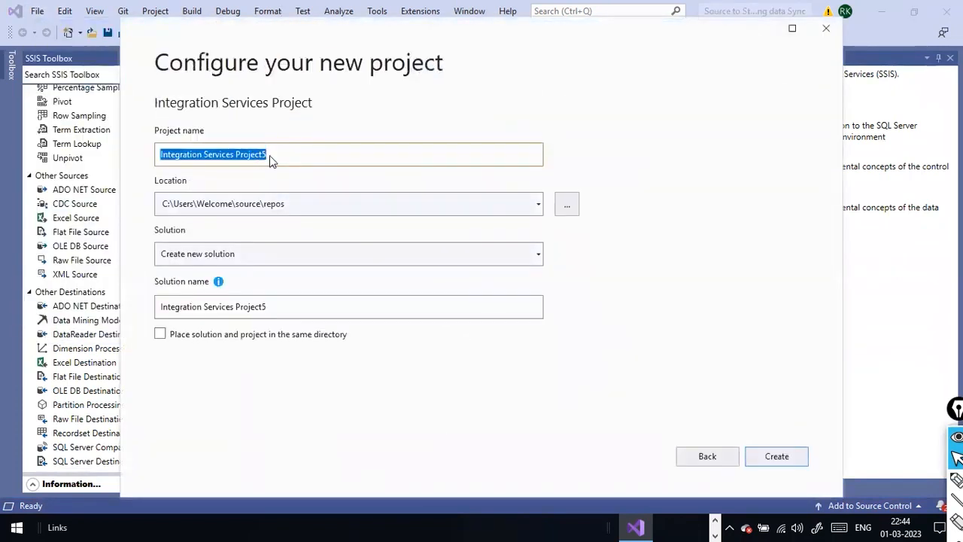
left_click(271, 157)
key("ctrl+a")
type("s2")
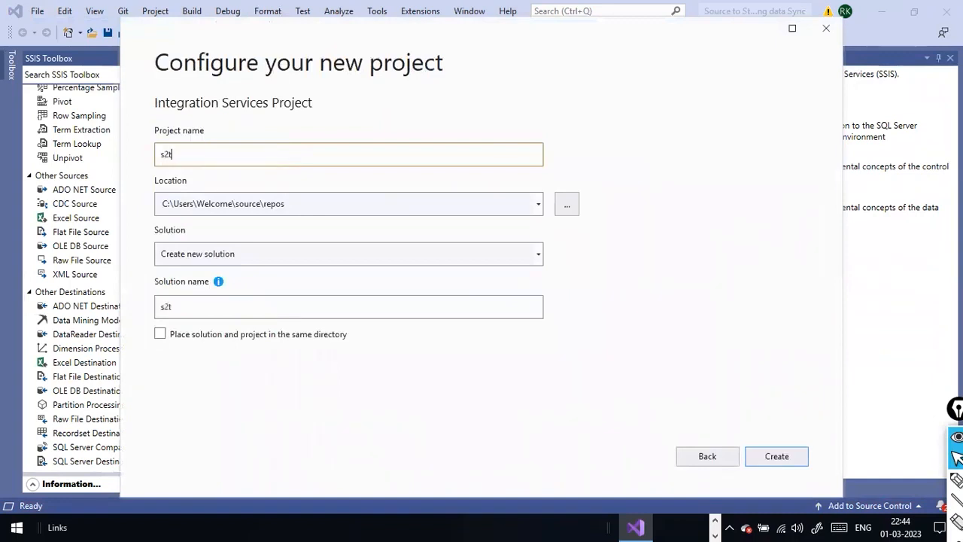
left_click(779, 455)
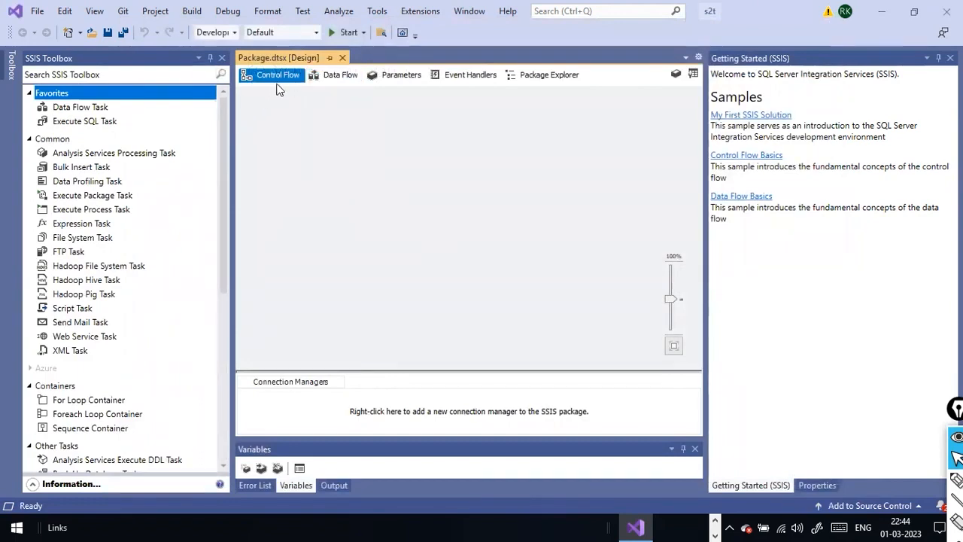
Add a Data Flow Task to the package's control flow and open it for editing.
left_click_drag(79, 108, 291, 109)
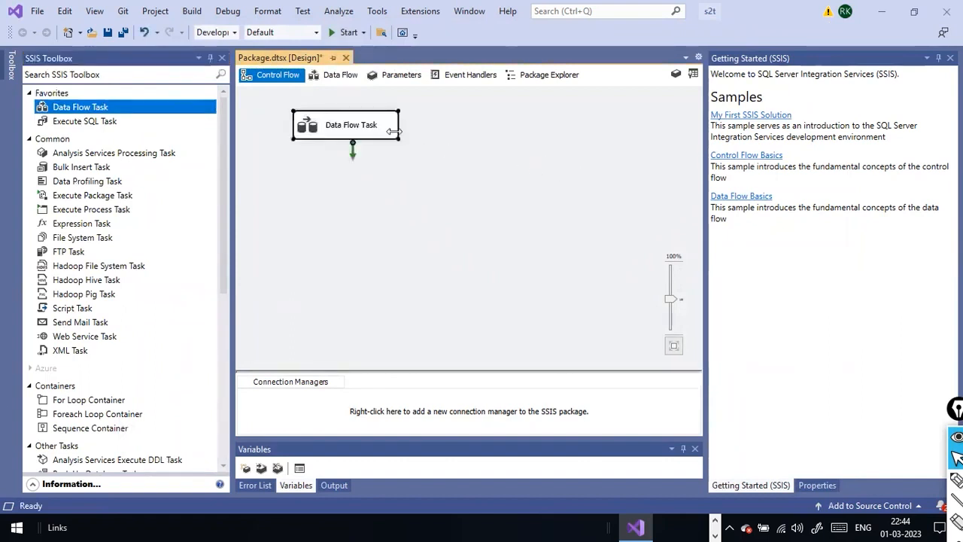
right_click(384, 132)
left_click(412, 140)
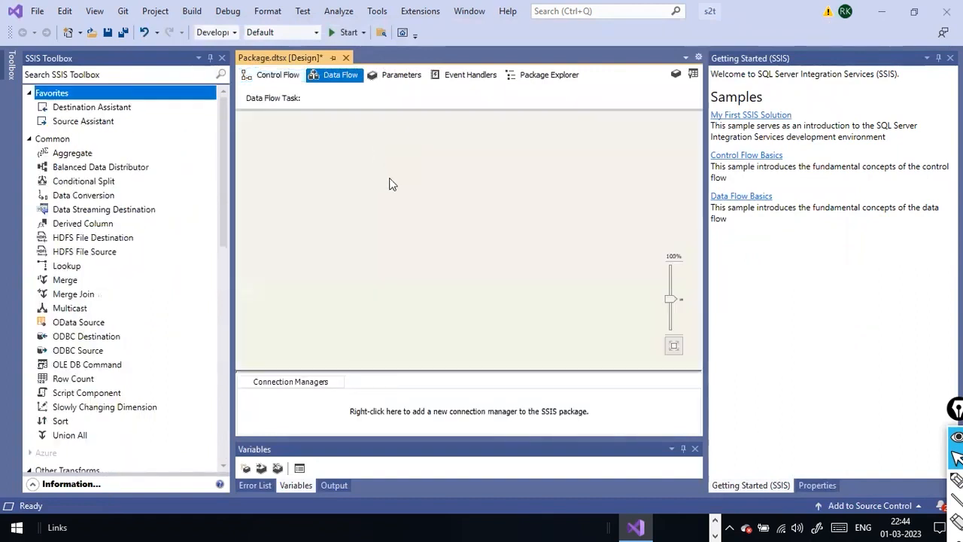
Add a Flat File Source to the empty data flow.
scroll(122, 274, "down", 2)
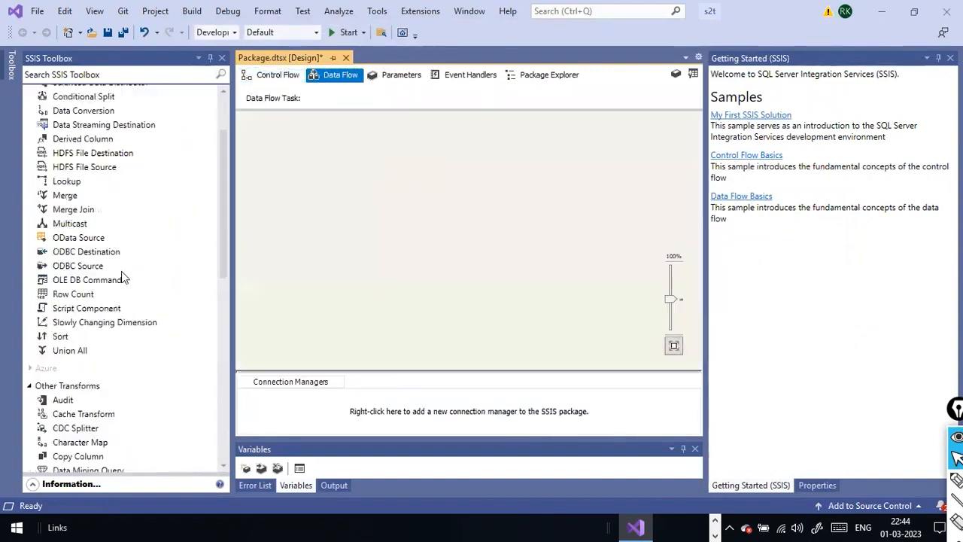
scroll(124, 280, "down", 4)
scroll(125, 271, "up", 4)
scroll(124, 263, "up", 2)
scroll(124, 263, "down", 6)
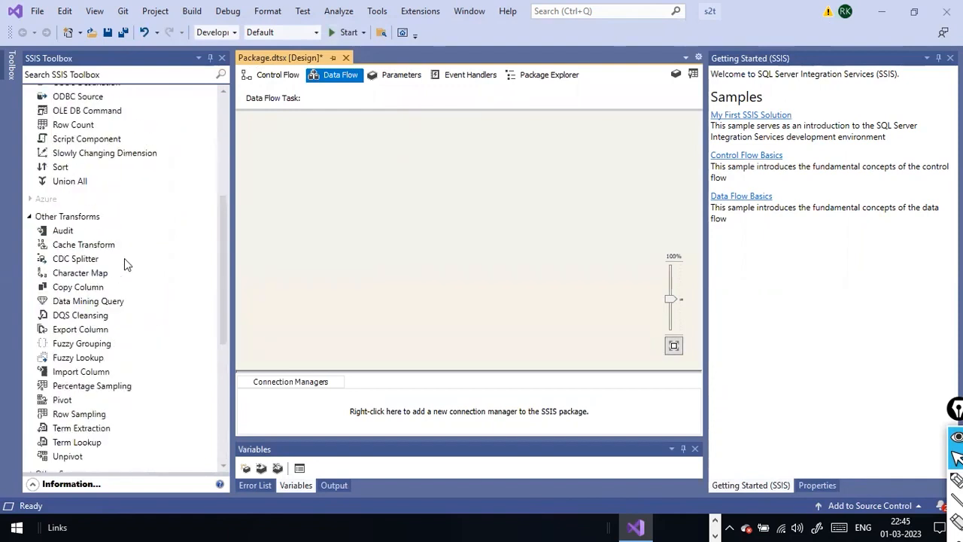
scroll(124, 258, "down", 6)
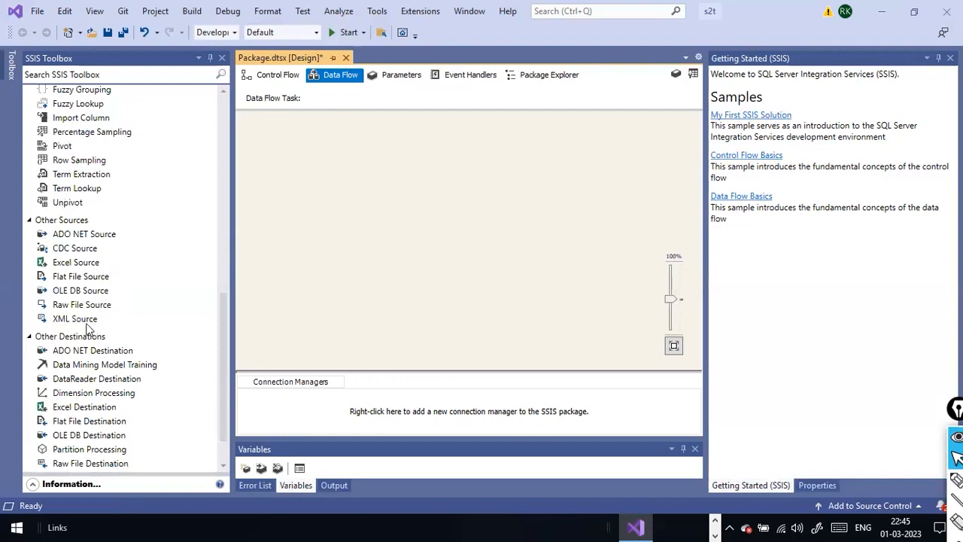
left_click_drag(90, 278, 387, 136)
Open the Flat File Source for editing and start a new flat file connection manager for it.
right_click(444, 160)
left_click(456, 164)
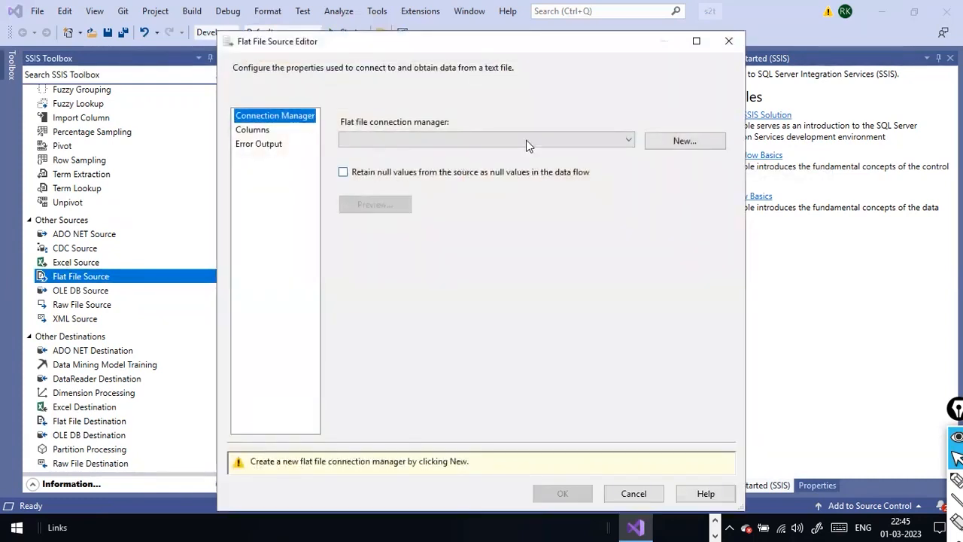
left_click(628, 140)
left_click(655, 141)
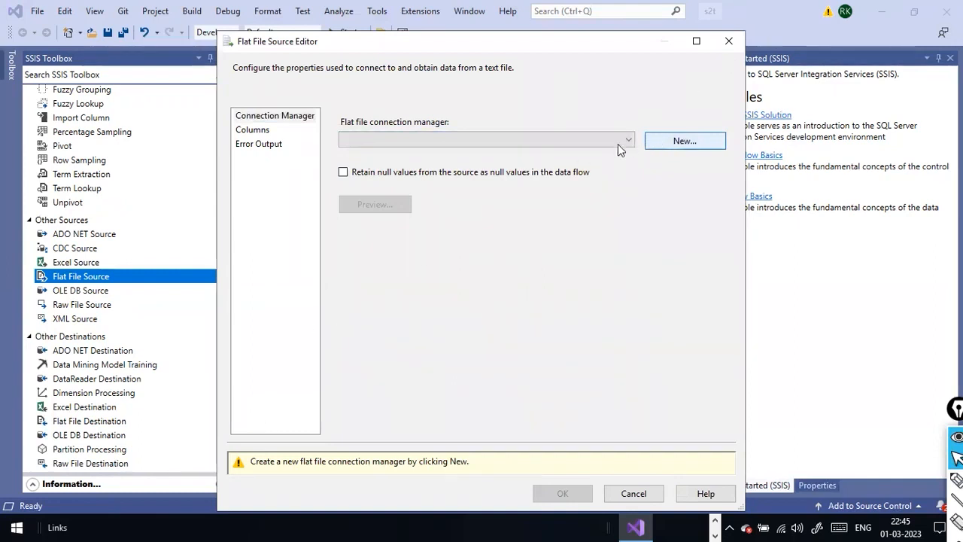
key("Return")
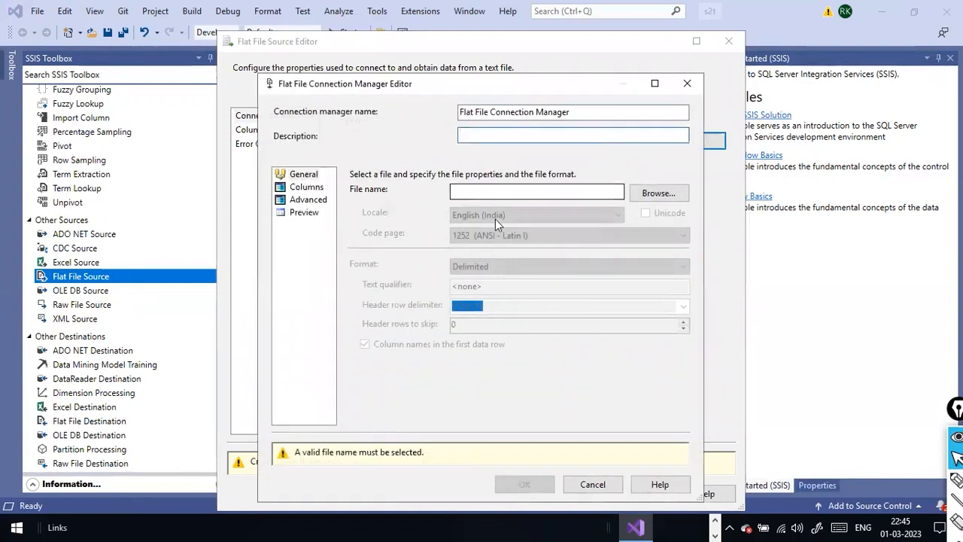
Choose the CSV file sales_w04.csv from D:\dat1 as the file for the flat file connection manager.
left_click(647, 193)
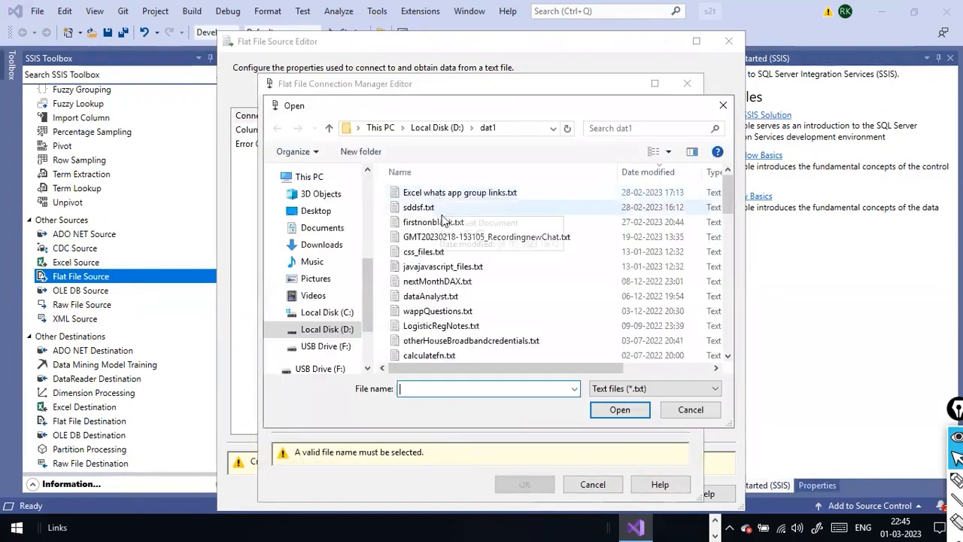
left_click(461, 281)
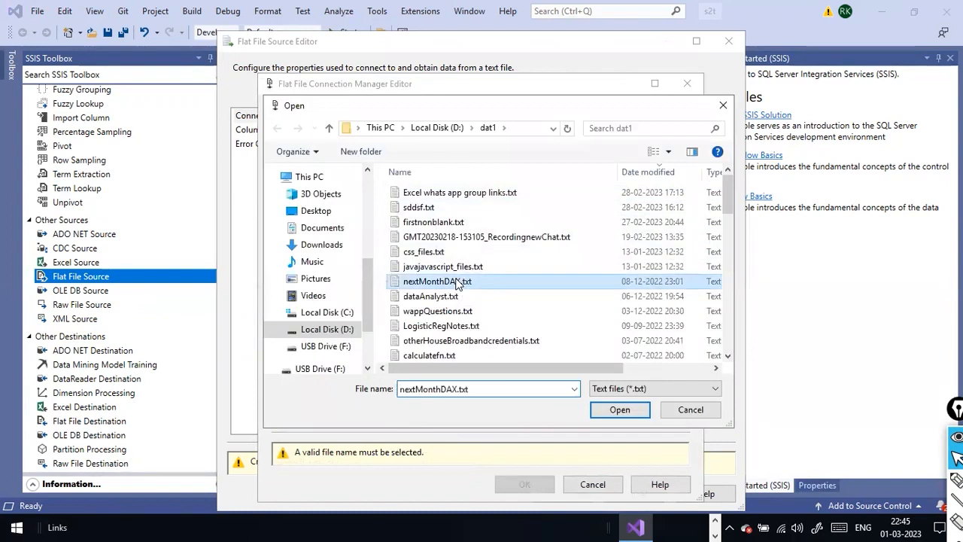
left_click(685, 389)
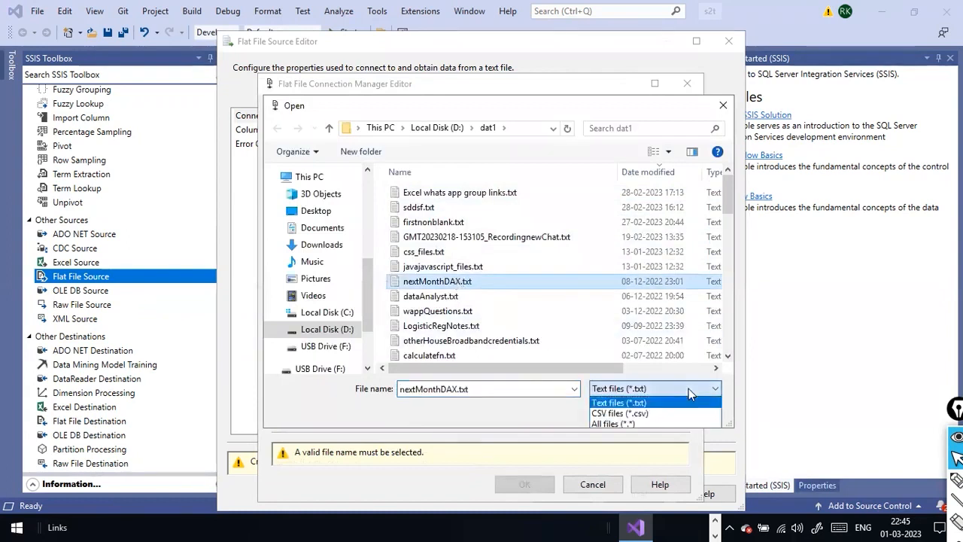
left_click(646, 416)
left_click(544, 316)
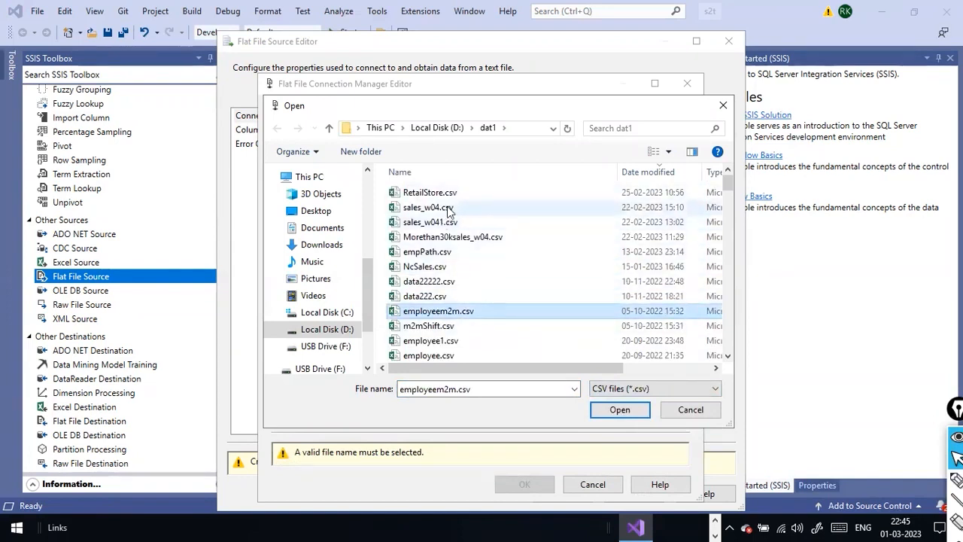
double_click(444, 208)
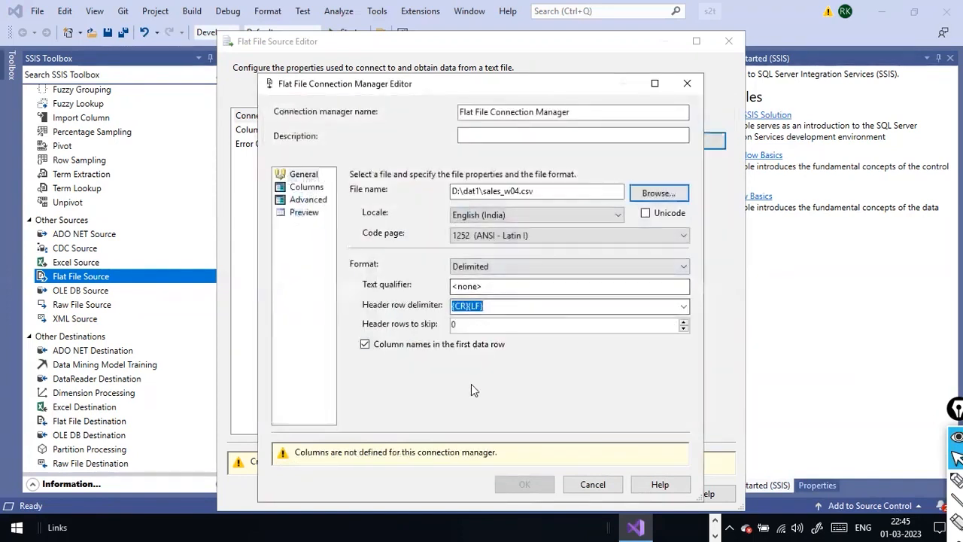
Define the file's columns with the detected delimiters, check the advanced settings and data preview, and accept the flat file connection manager.
left_click(309, 188)
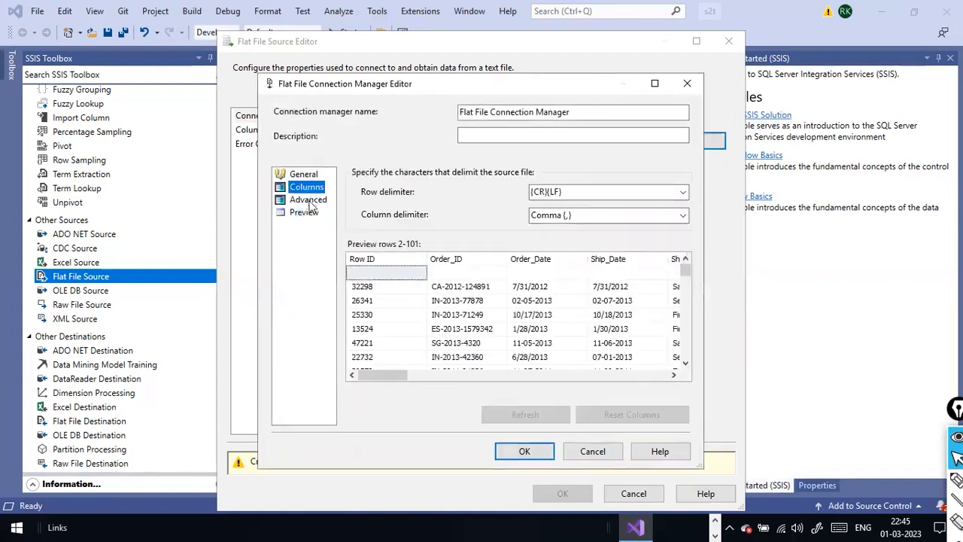
left_click(382, 368)
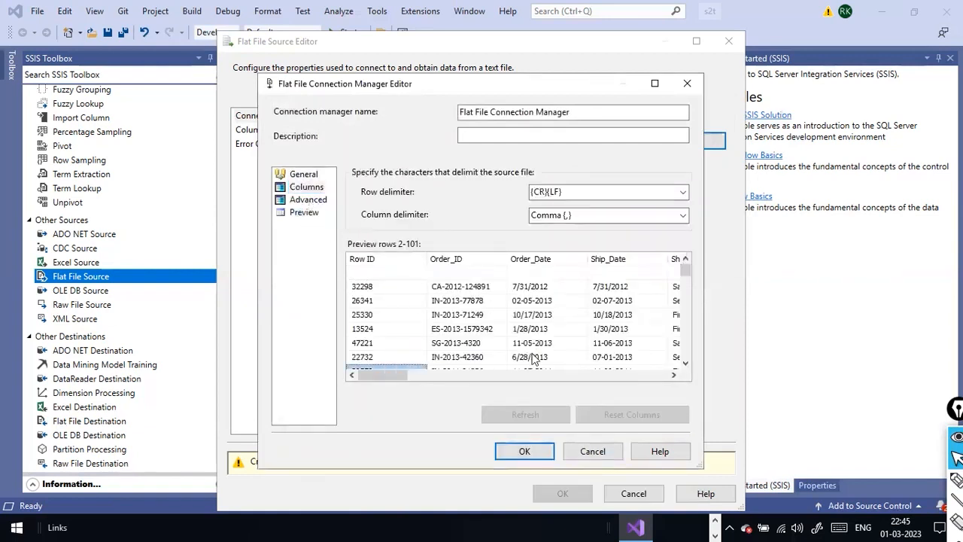
left_click(308, 201)
left_click(304, 213)
left_click(521, 452)
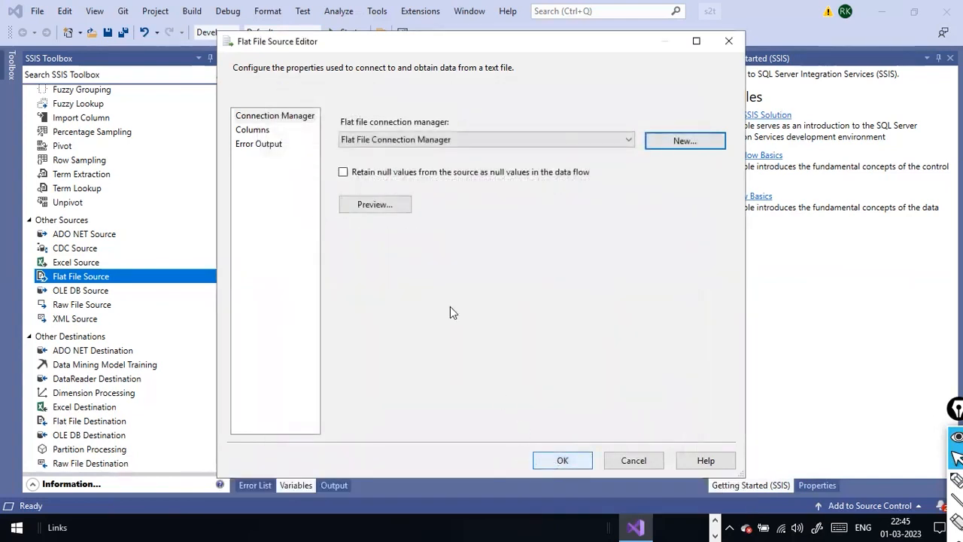
Preview the sample data of the Flat File Source and confirm its settings.
left_click(376, 205)
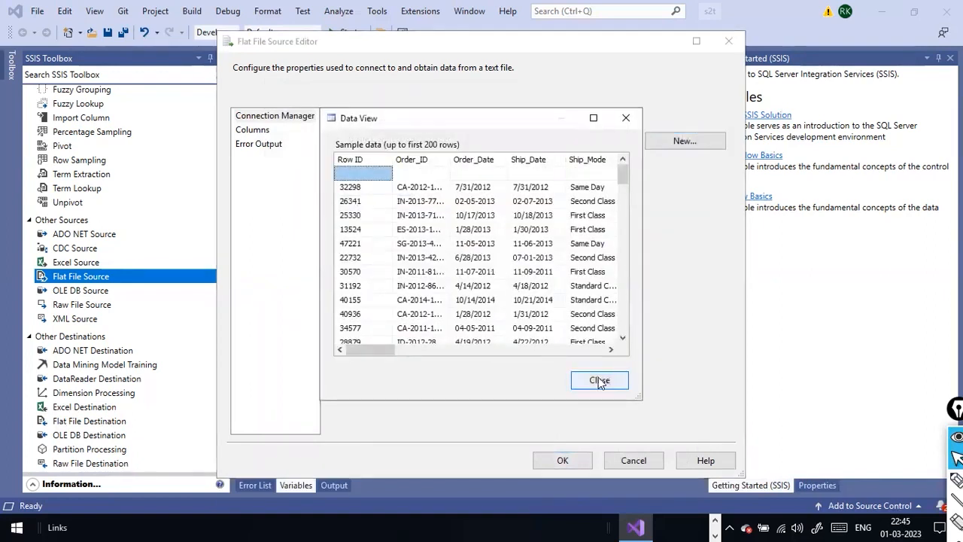
left_click(600, 380)
left_click(563, 461)
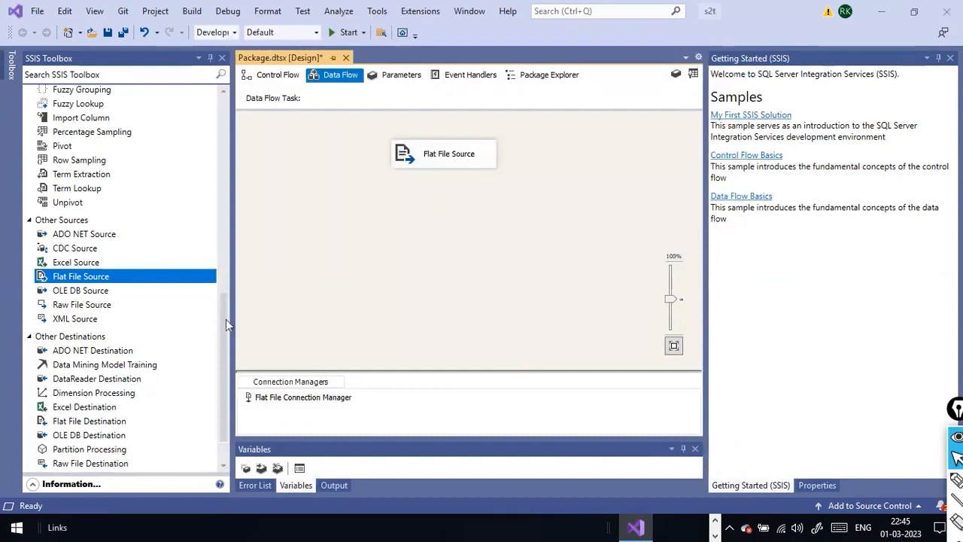
Add a SQL Server Destination below the Flat File Source and connect the source's output to it.
scroll(121, 385, "down", 1)
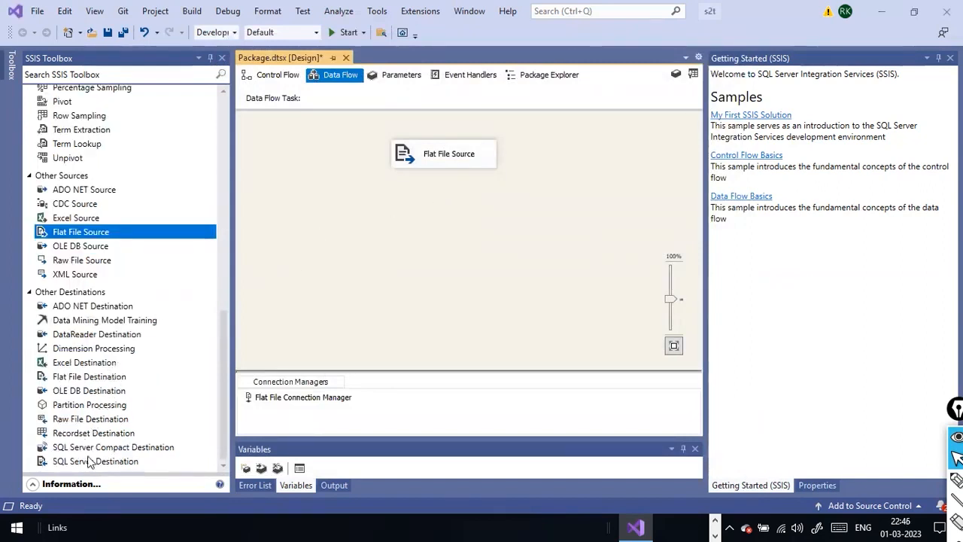
left_click_drag(123, 465, 416, 274)
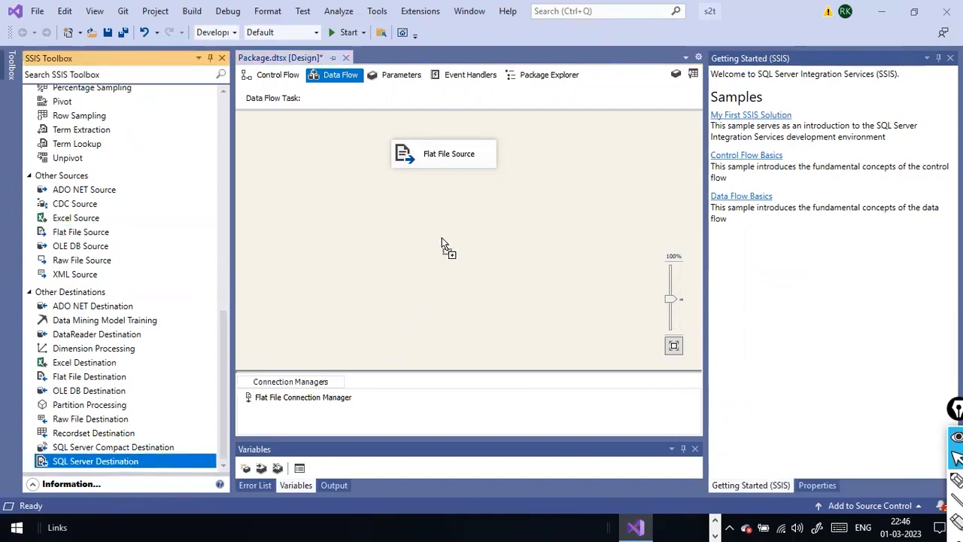
left_click_drag(442, 243, 444, 245)
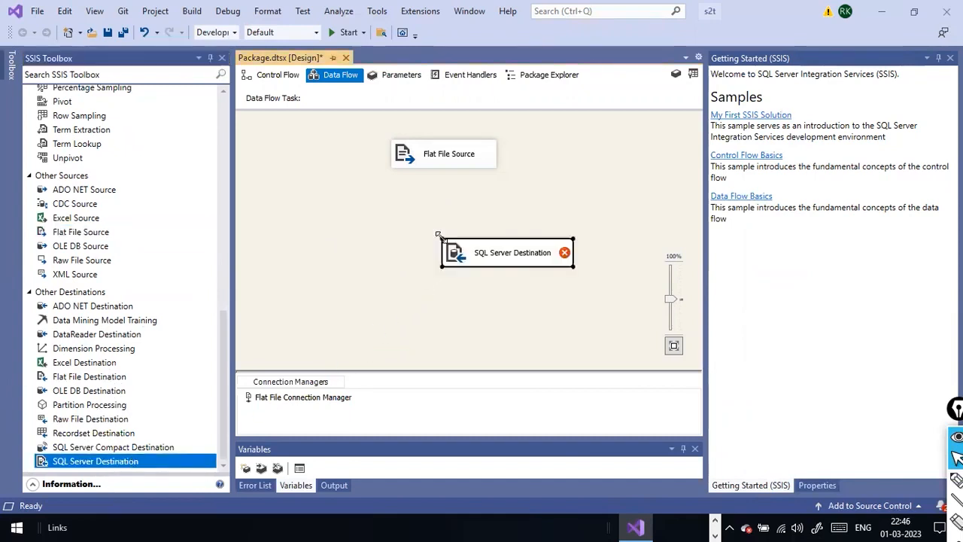
left_click(436, 162)
left_click_drag(450, 179, 493, 254)
Open the SQL Server Destination for editing and assign it a new connection manager based on the SQLEXPRESS.Sales data connection.
right_click(533, 258)
left_click(557, 267)
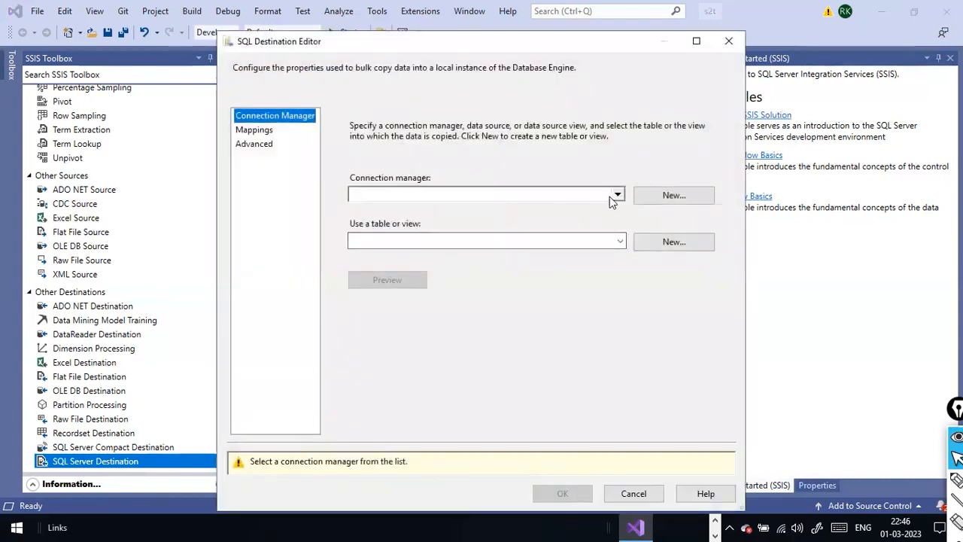
left_click(618, 196)
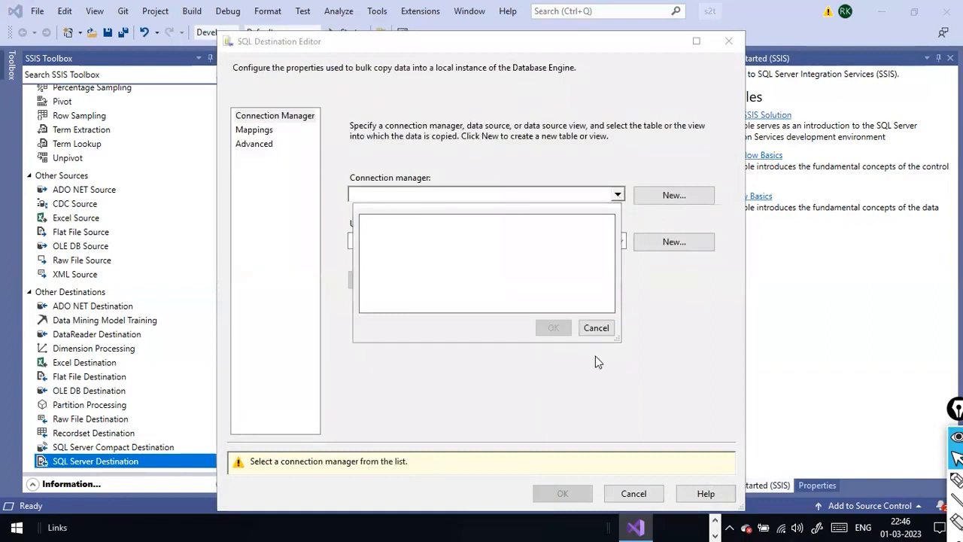
left_click(600, 335)
left_click(662, 200)
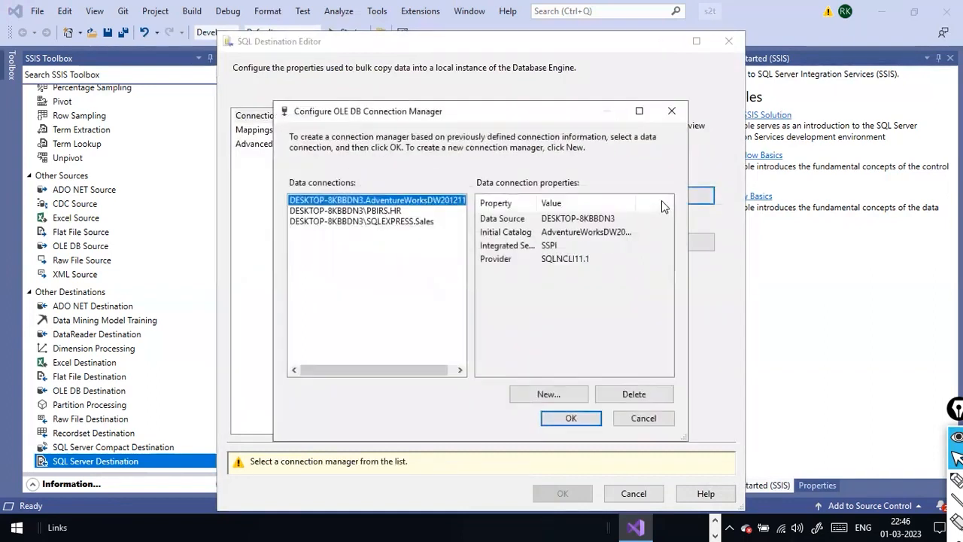
double_click(405, 220)
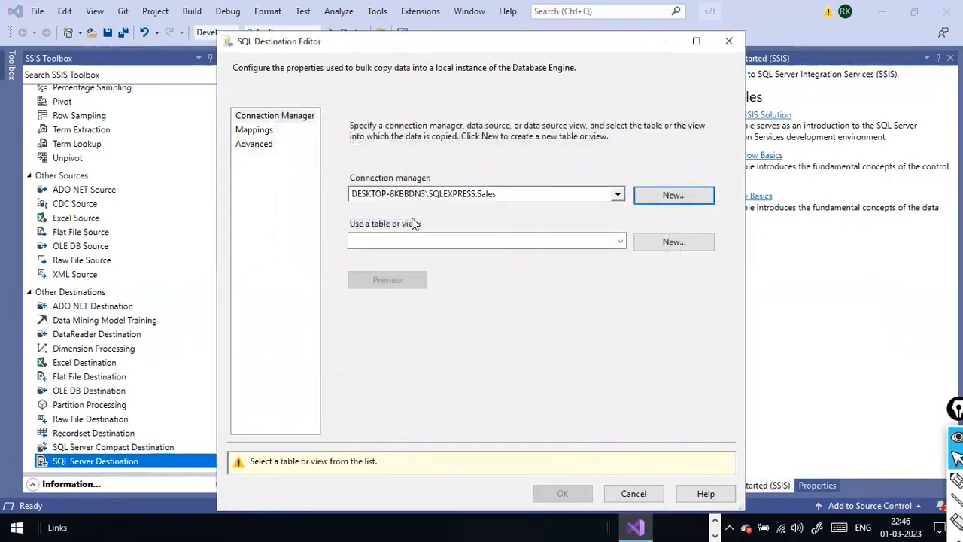
left_click(684, 249)
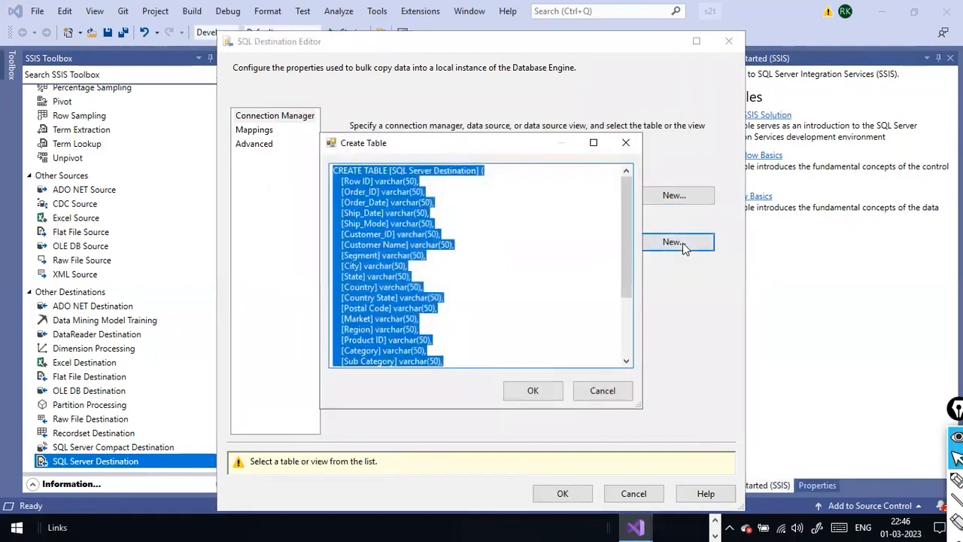
left_click(515, 231)
left_click_drag(391, 170, 479, 172)
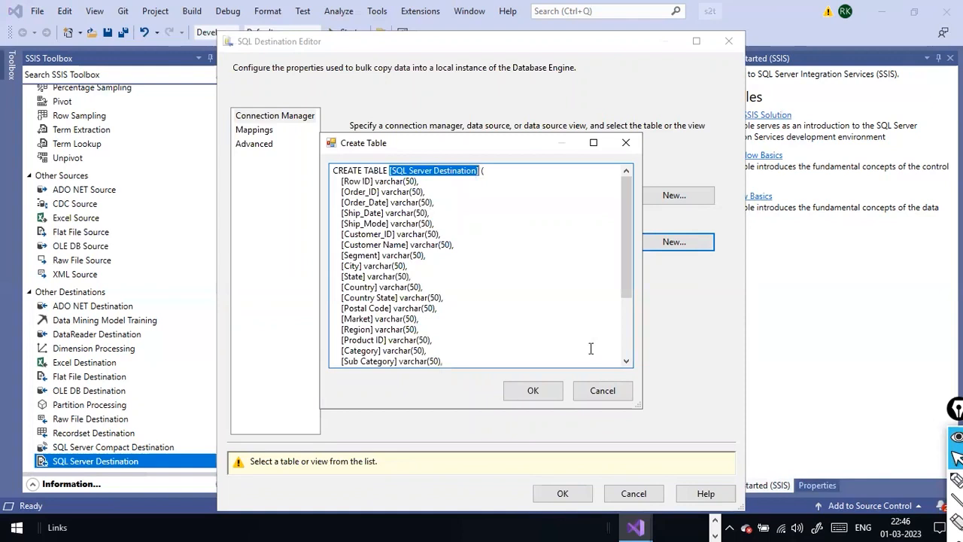
left_click(608, 396)
left_click(593, 241)
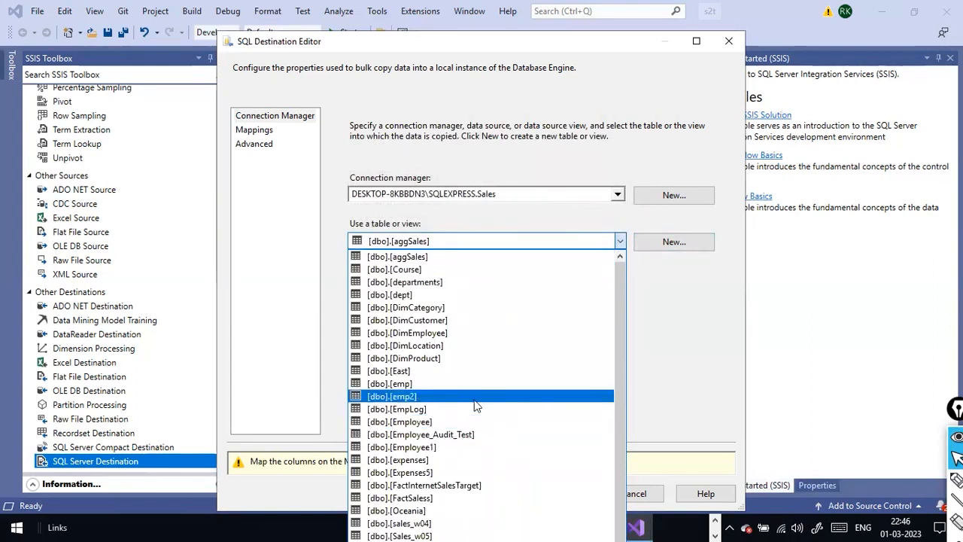
left_click(698, 341)
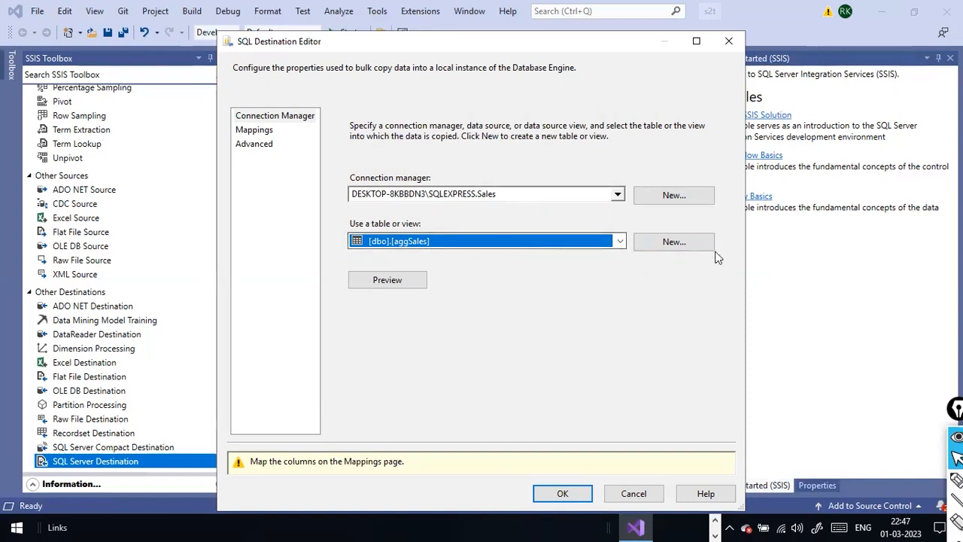
Create a new destination table named sales_w044 with the generated column definitions and preview it.
left_click(691, 247)
left_click(407, 170)
left_click_drag(391, 170, 479, 173)
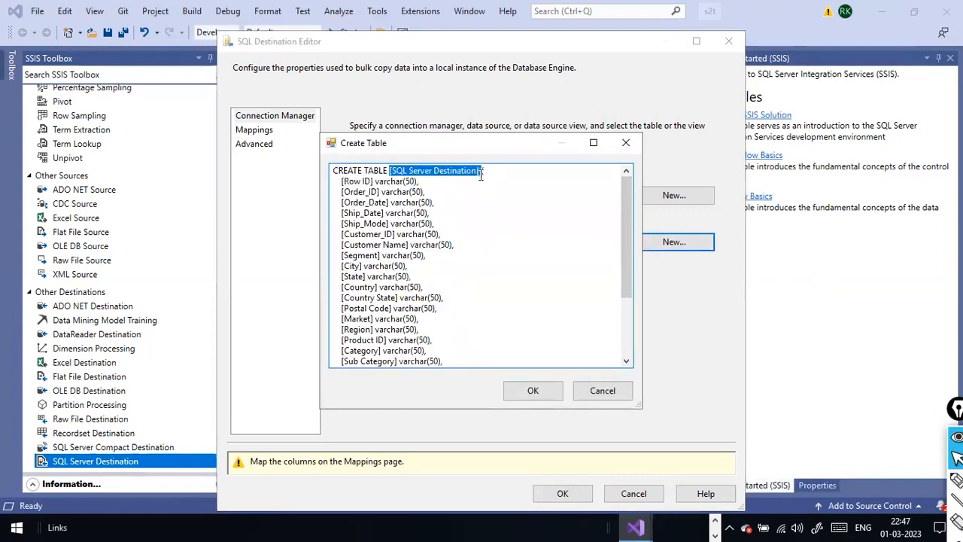
type("sale")
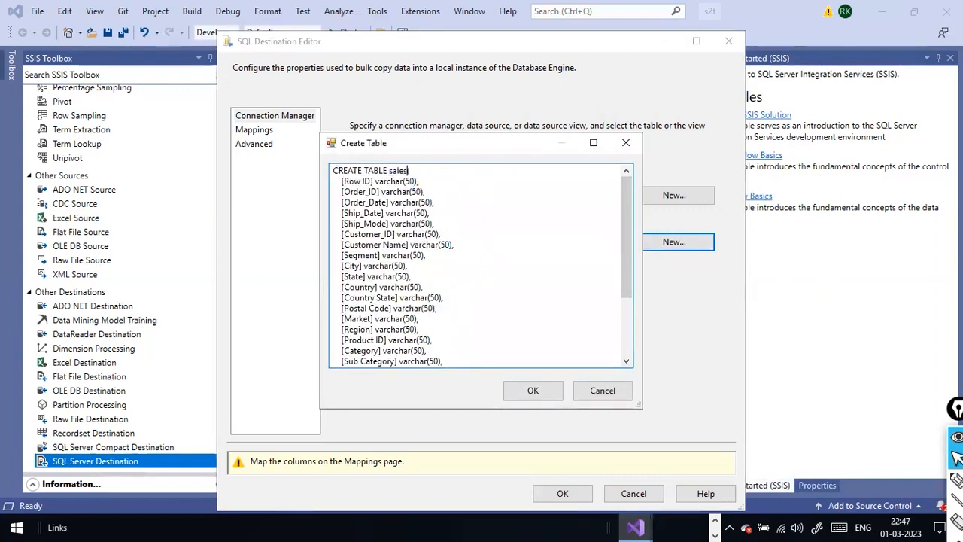
type("s_w044")
left_click(528, 390)
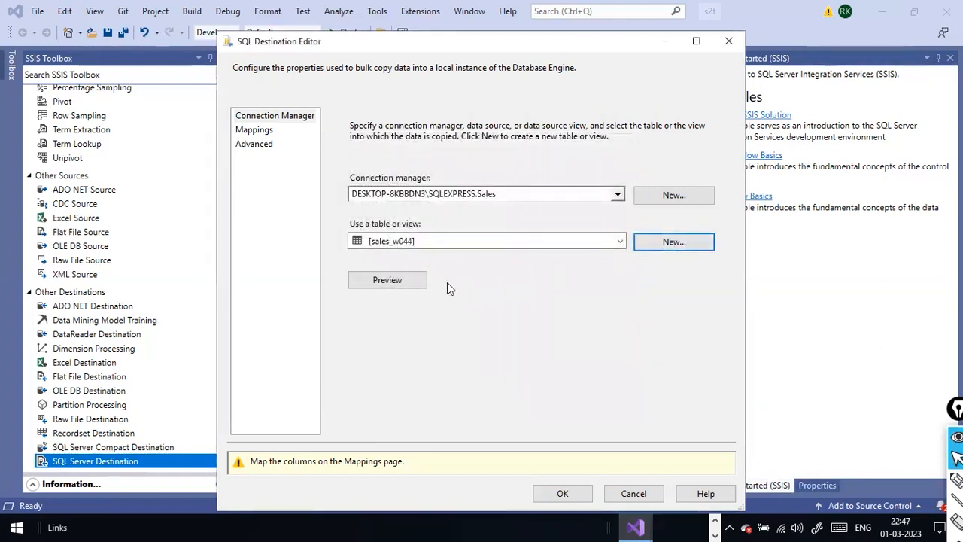
left_click(387, 280)
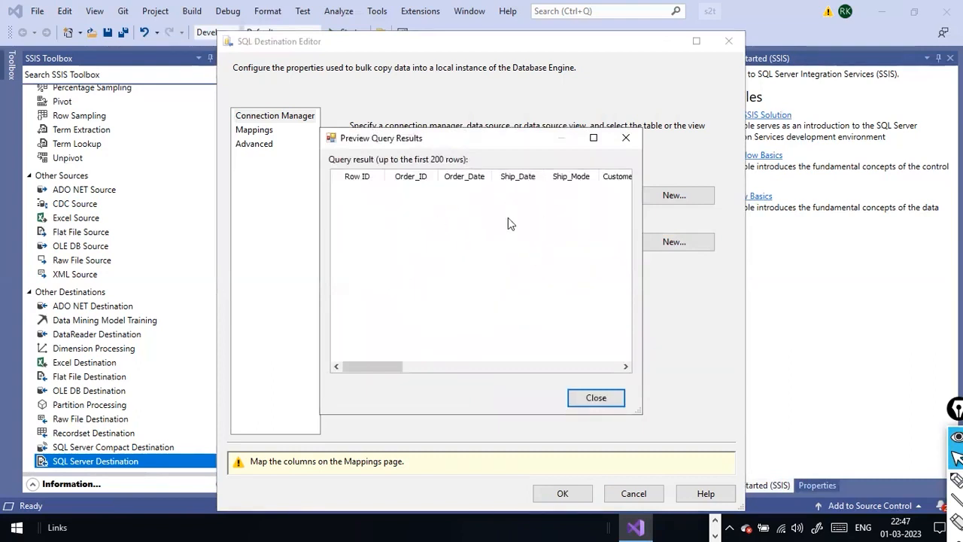
left_click(578, 398)
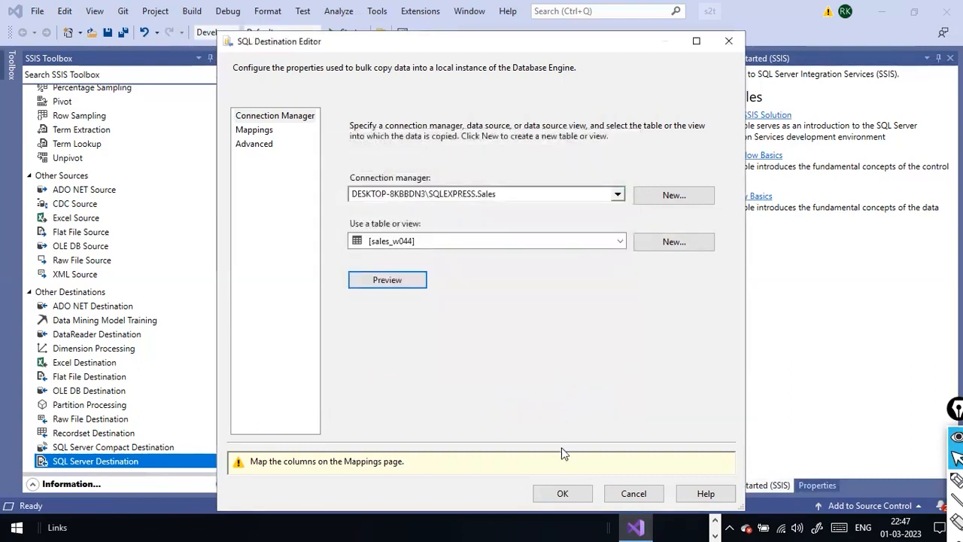
Map the input columns to the destination columns of the same name, review the mappings and confirm the SQL Server Destination.
left_click(255, 129)
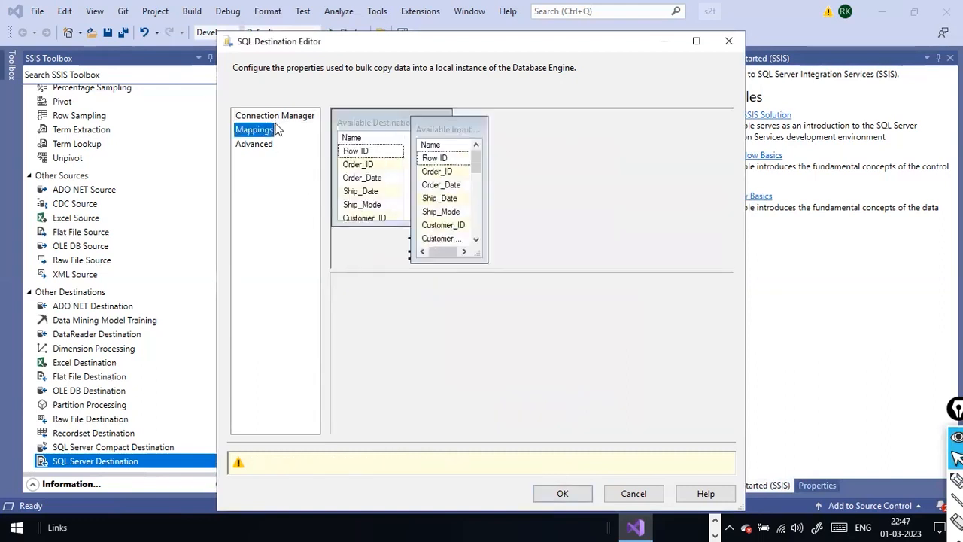
scroll(688, 200, "down", 6)
scroll(452, 211, "down", 4)
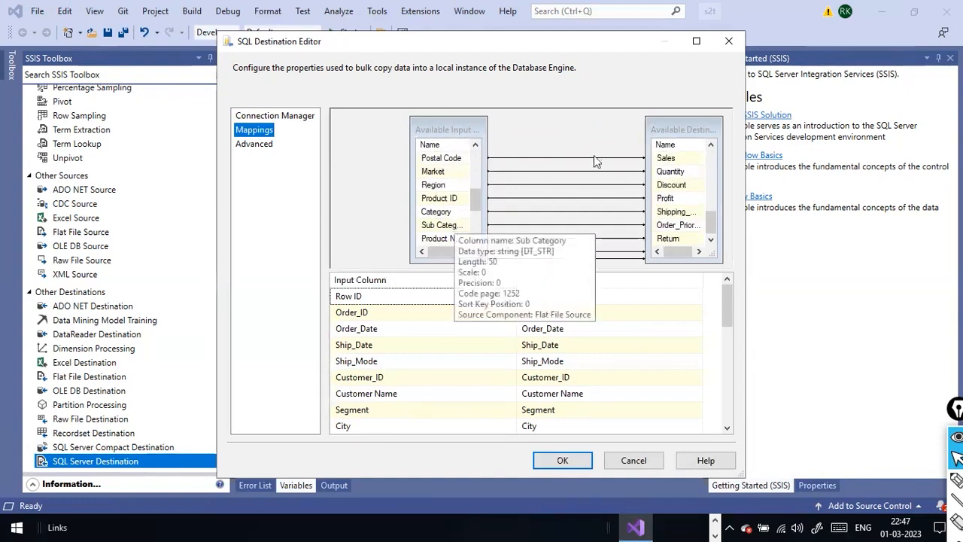
scroll(694, 210, "up", 6)
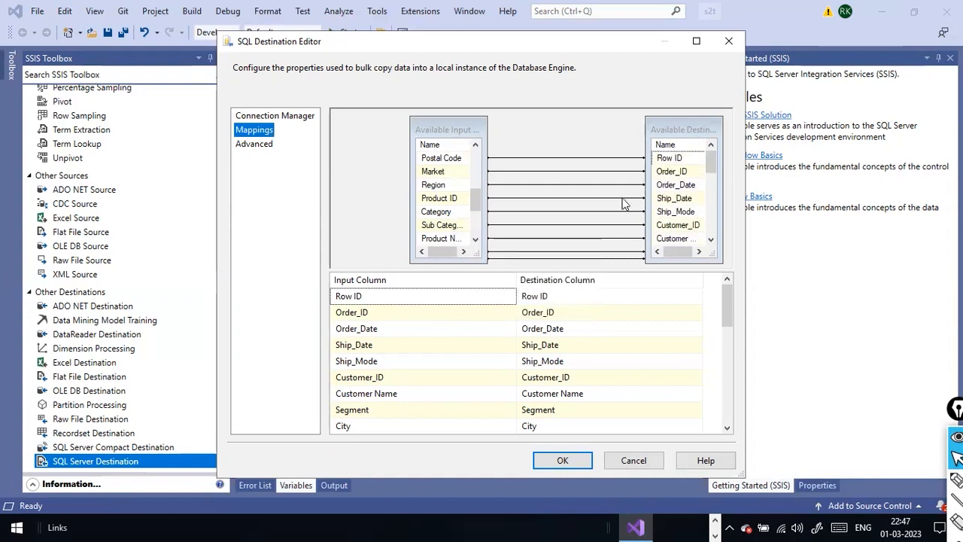
left_click(563, 460)
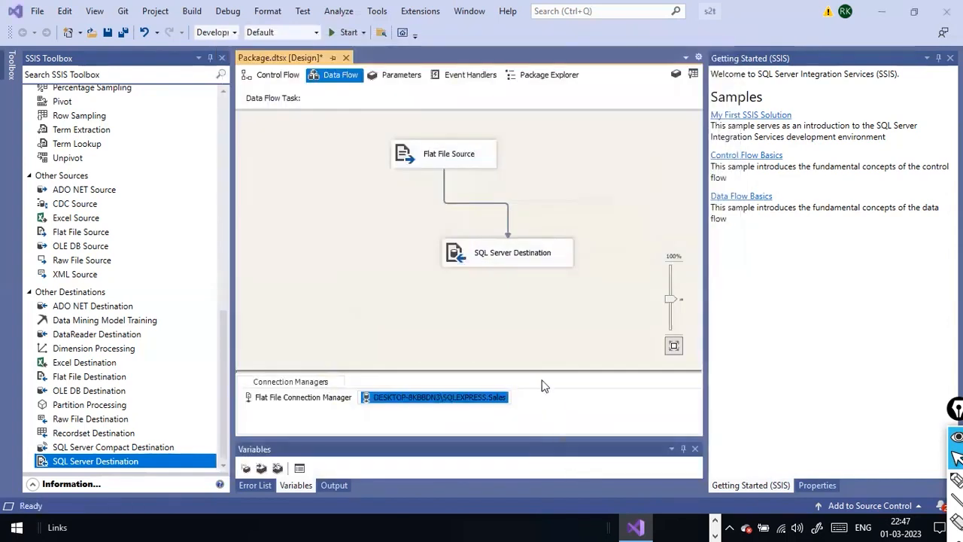
Execute the data flow task from the data flow design surface.
left_click(521, 346)
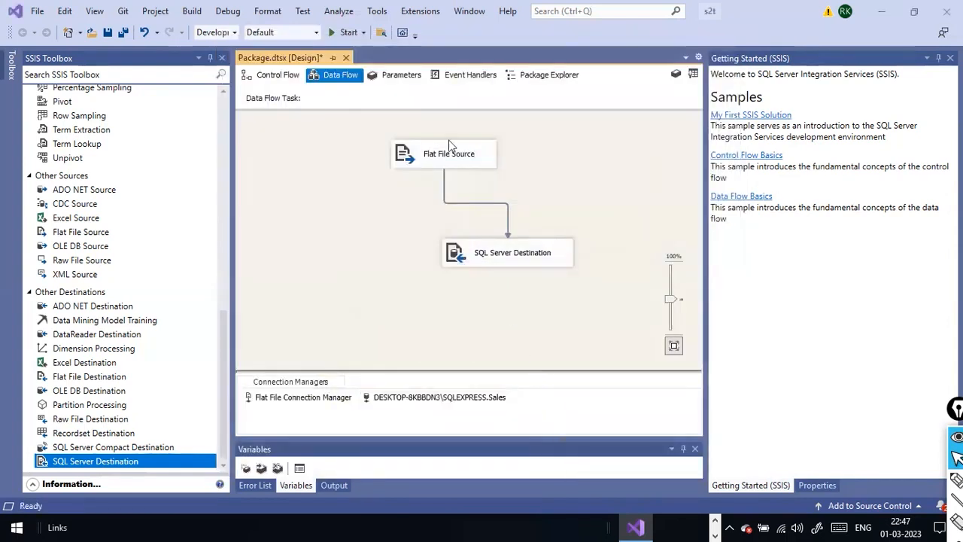
right_click(585, 196)
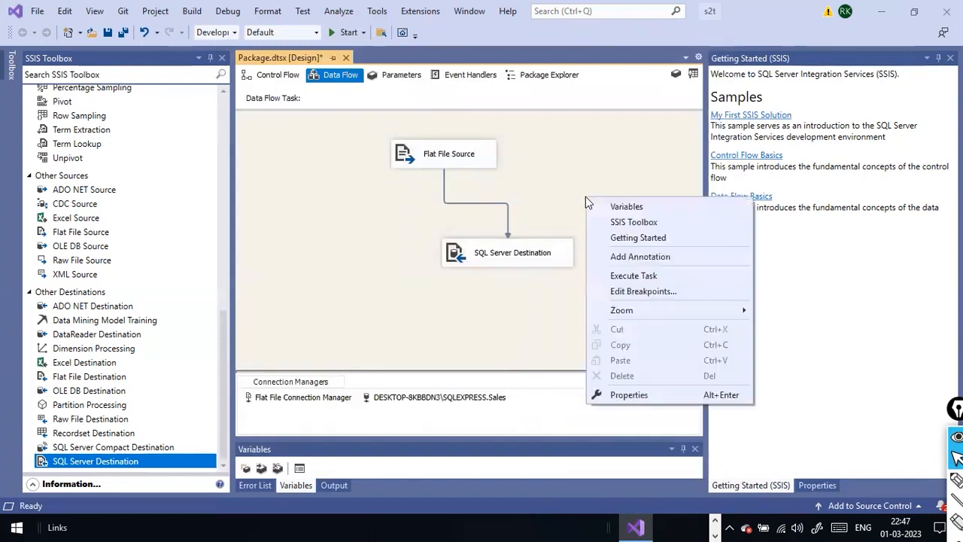
left_click(637, 275)
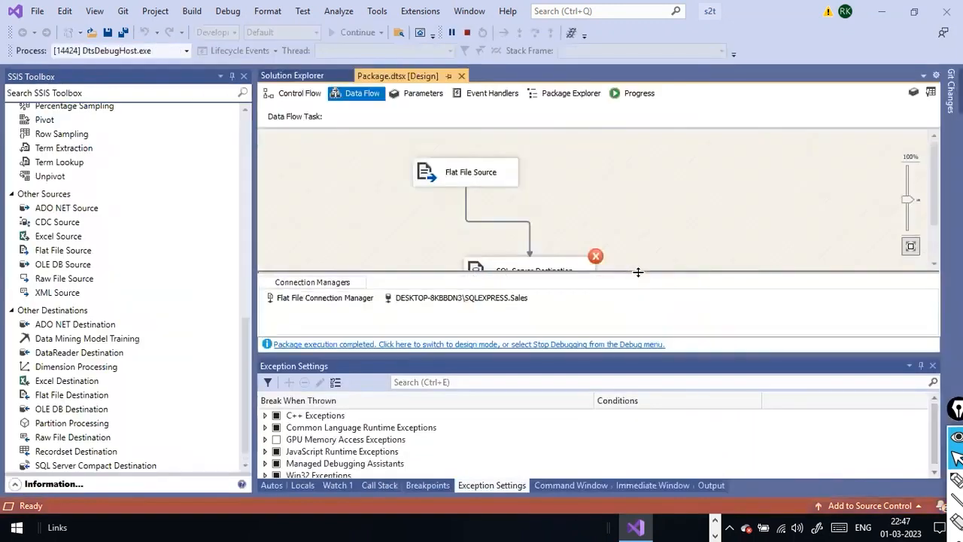
Return the package to design mode and examine the execution results for errors.
left_click(564, 345)
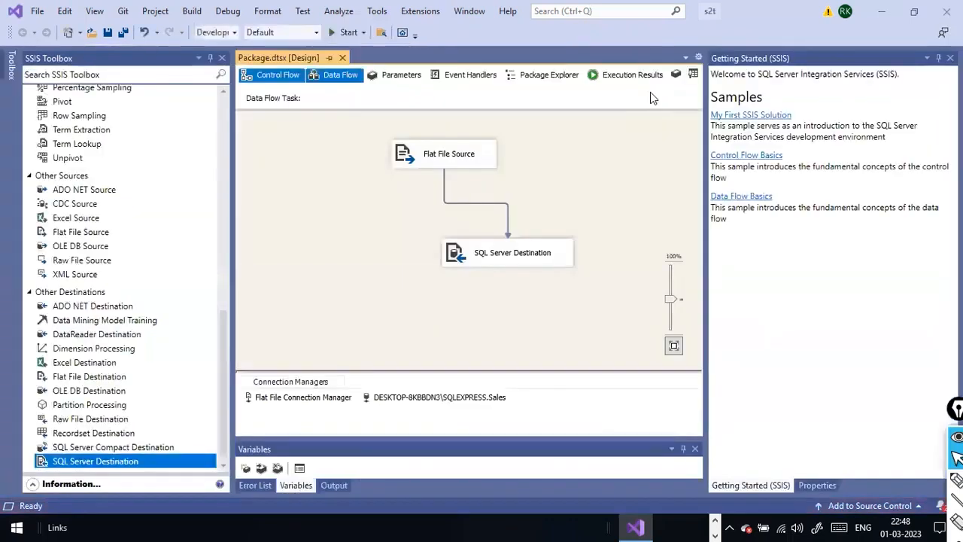
left_click(636, 74)
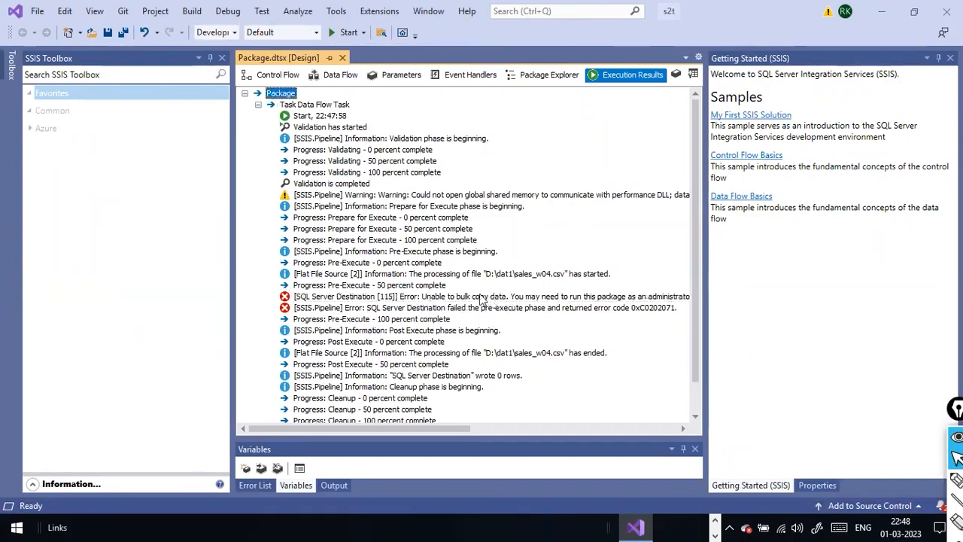
Switch to the Chrome browser and search the web for "unable to bulk copy data ssis" in a new tab.
left_click(423, 288)
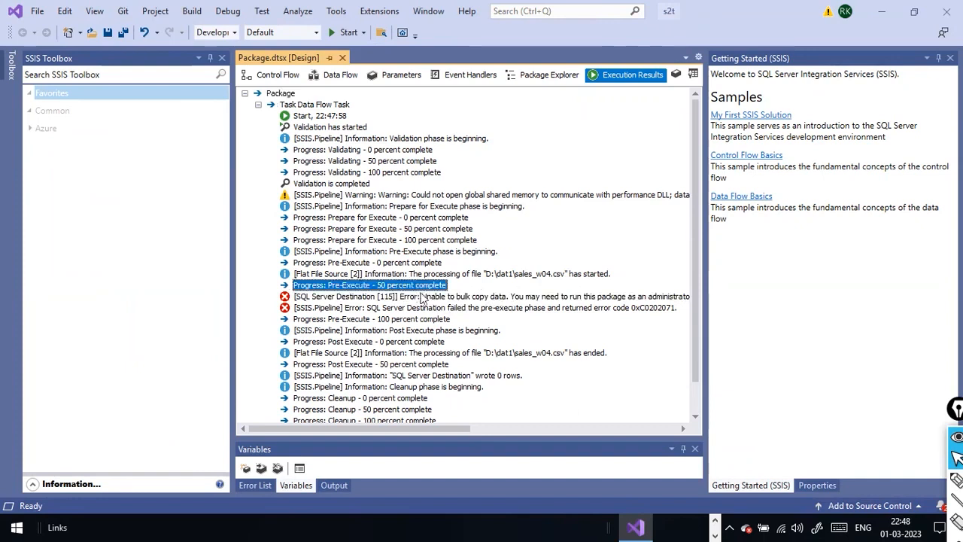
key("alt+Tab")
key("alt+Tab")
key("alt+Tab")
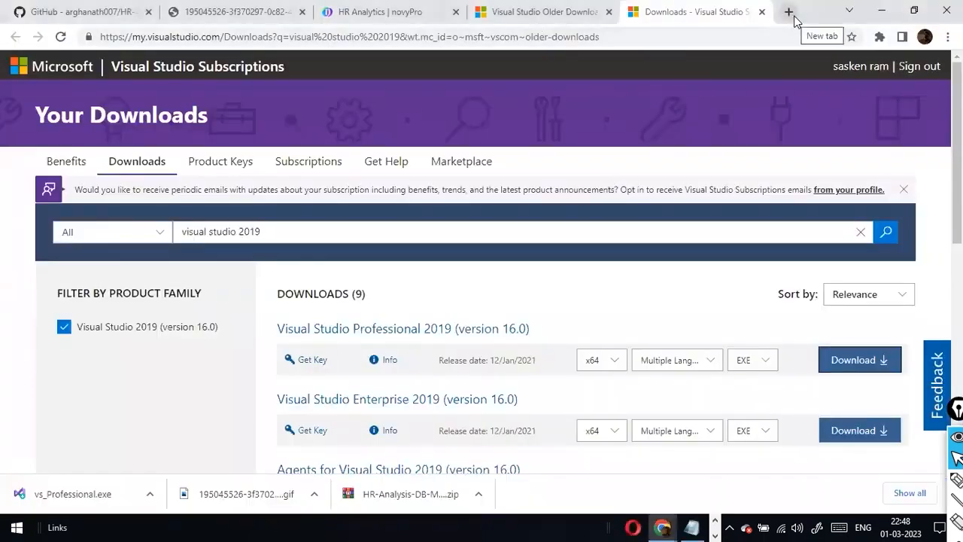
left_click(794, 18)
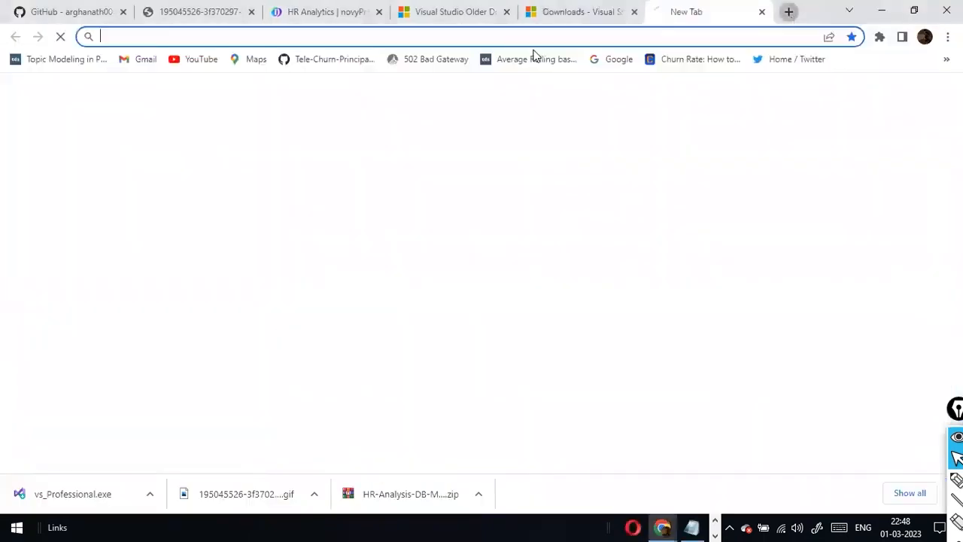
type("unable to")
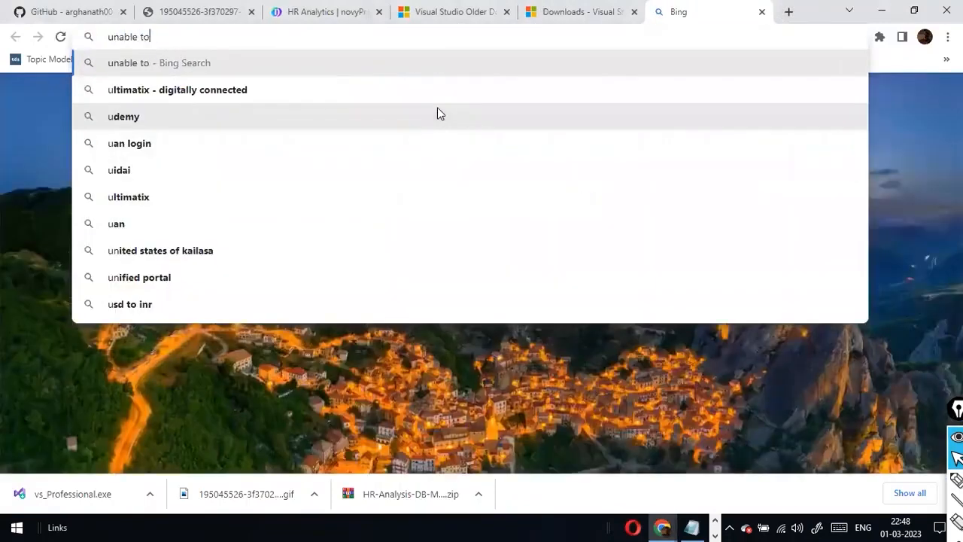
type(" bulk copy")
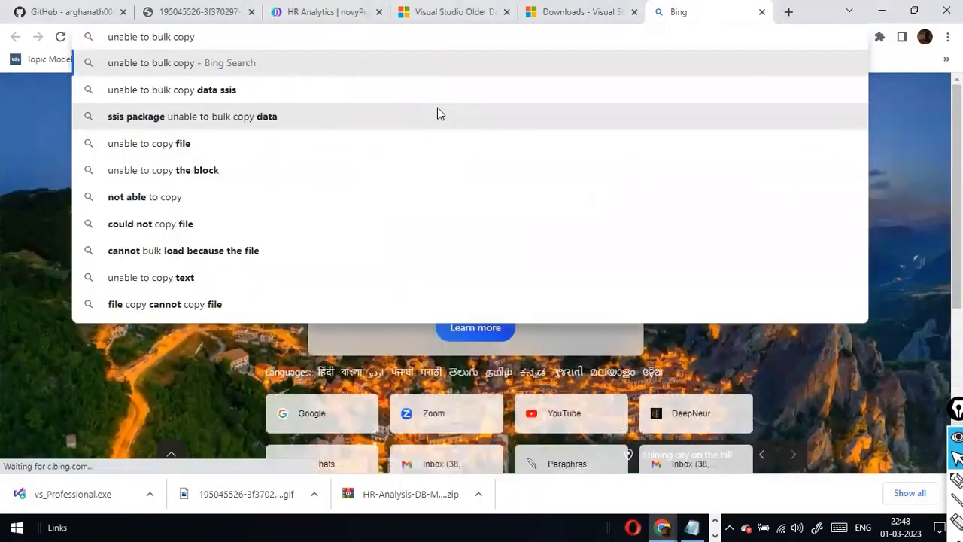
key("Down")
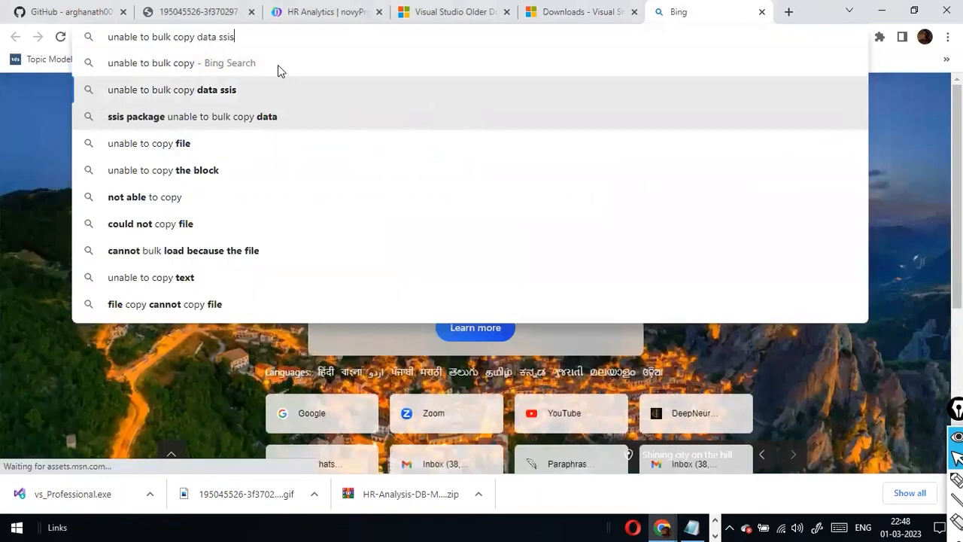
key("Return")
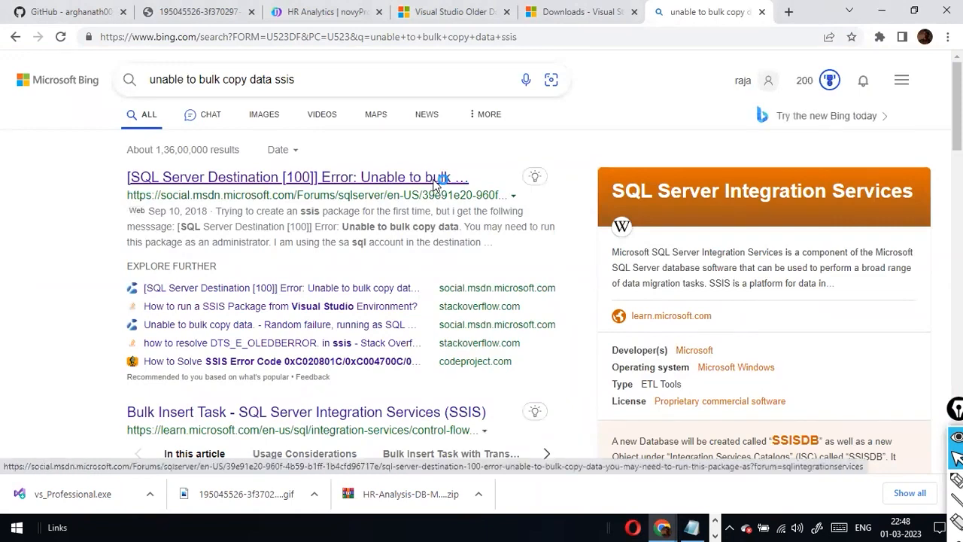
Open the MSDN forum thread about the SQL Server Destination bulk copy error and read the question and its answer.
left_click(439, 180)
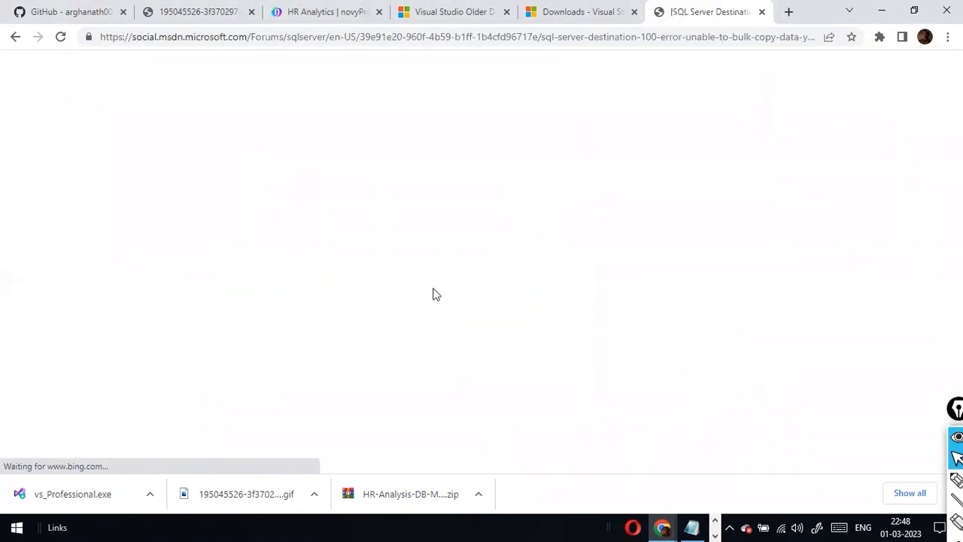
scroll(436, 316, "down", 3)
scroll(436, 315, "down", 2)
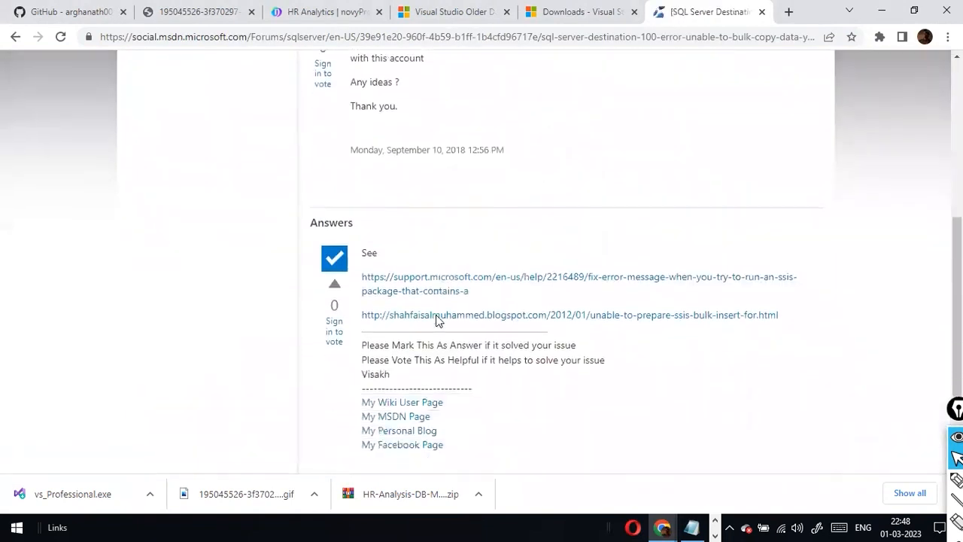
scroll(547, 328, "down", 2)
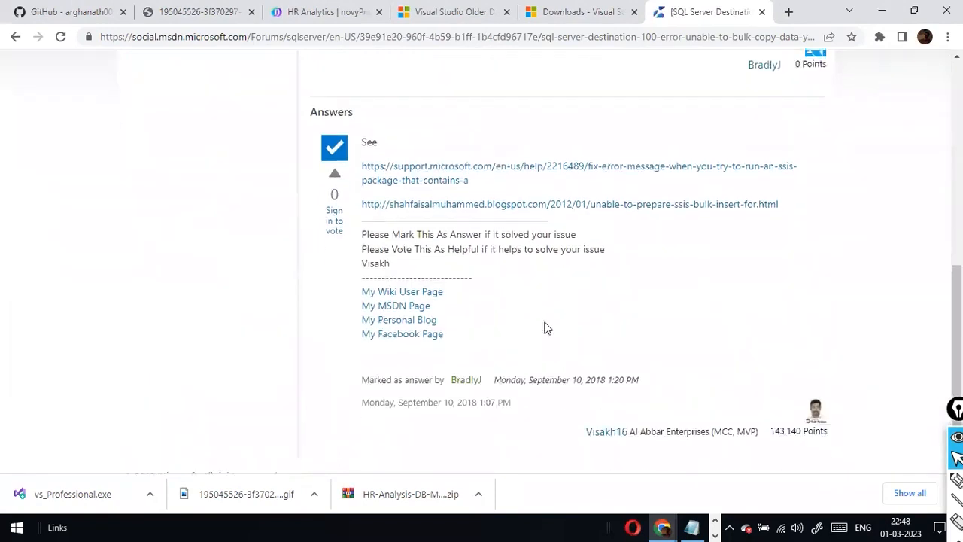
key("Home")
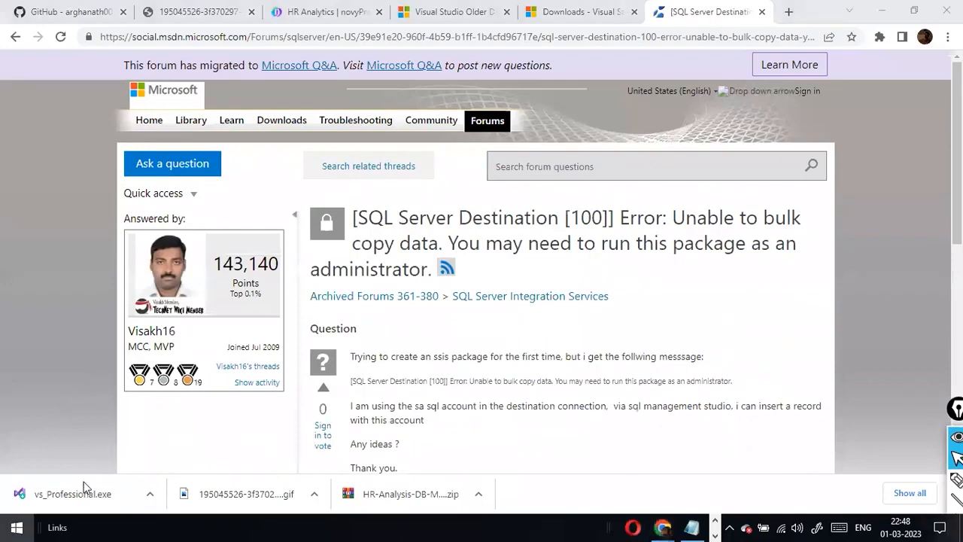
Find Visual Studio 2019 among the installed apps and run it as administrator.
left_click(29, 523)
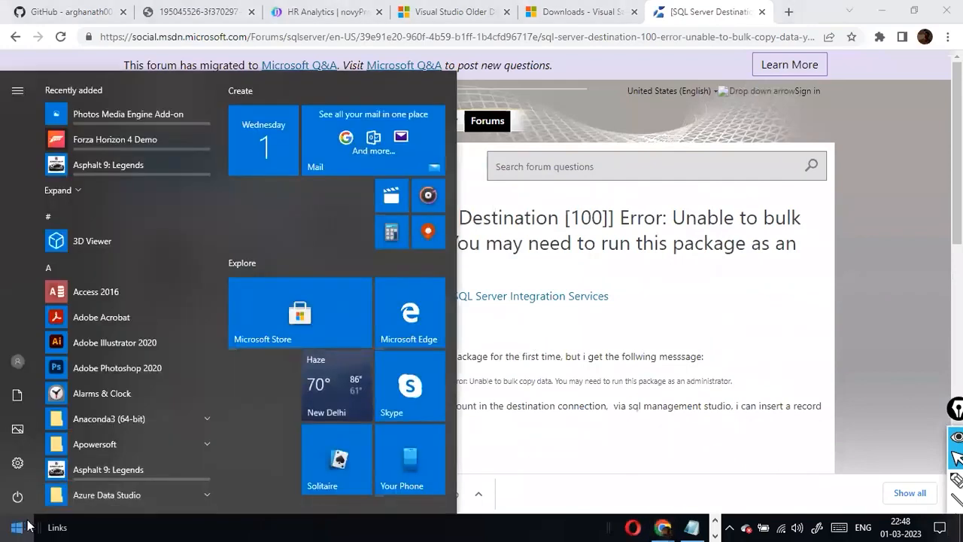
right_click(29, 525)
left_click(15, 526)
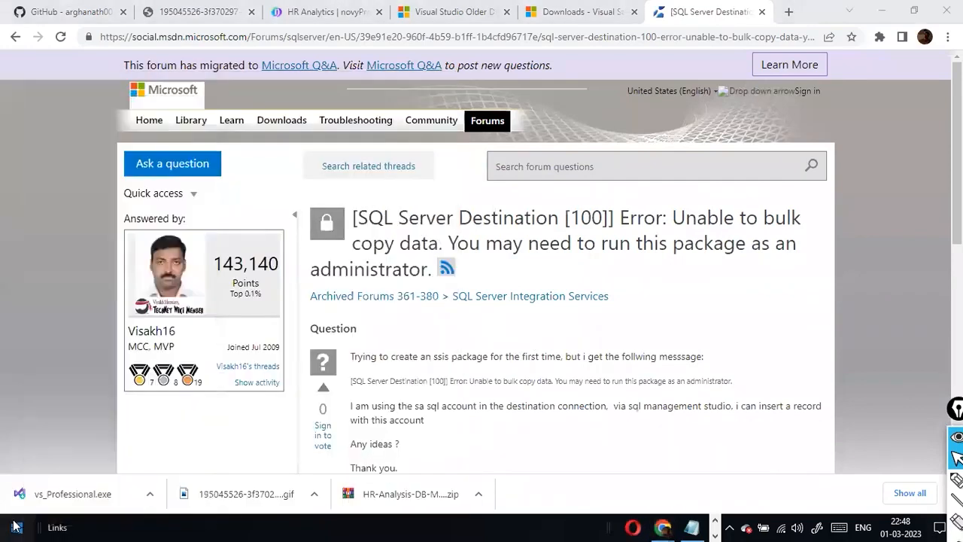
left_click(15, 526)
type("visu")
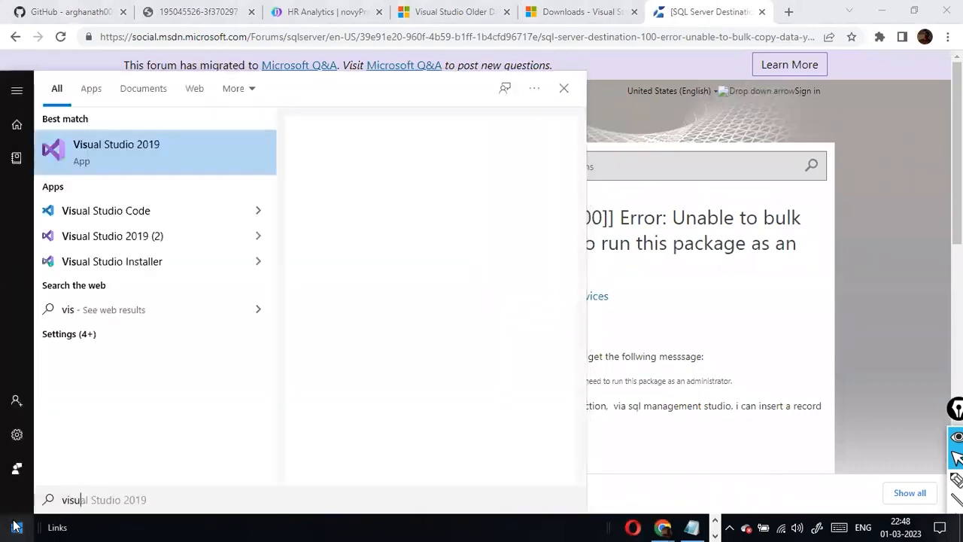
type("ba")
key("BackSpace")
key("BackSpace")
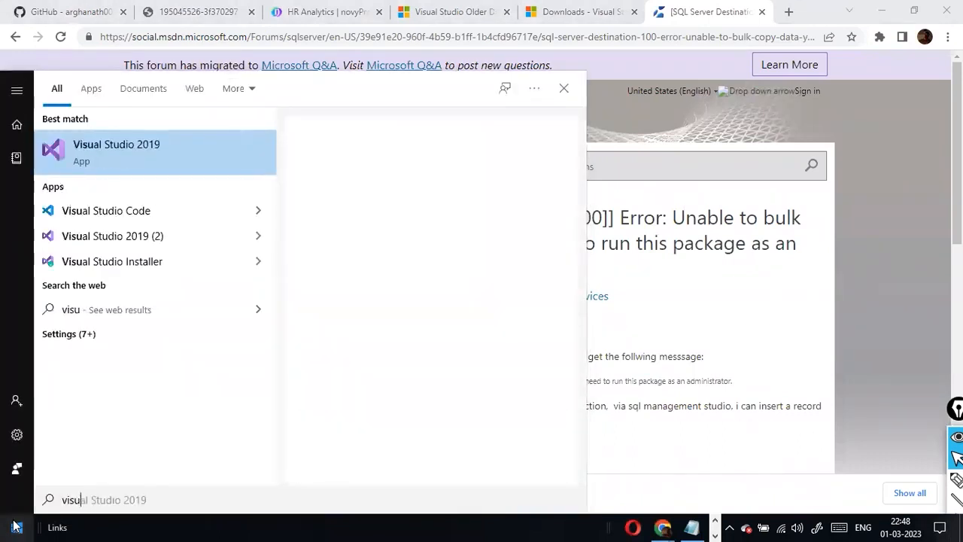
type("al stu")
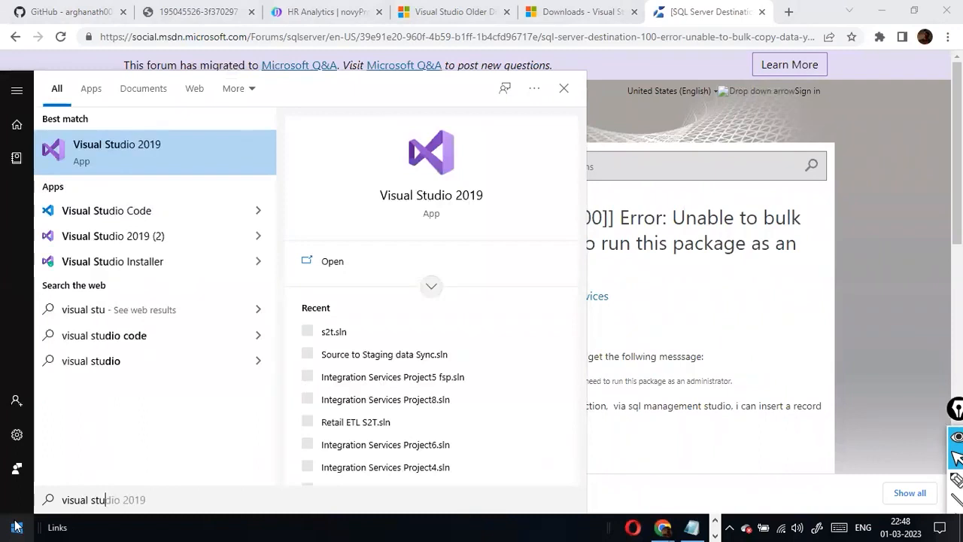
right_click(193, 154)
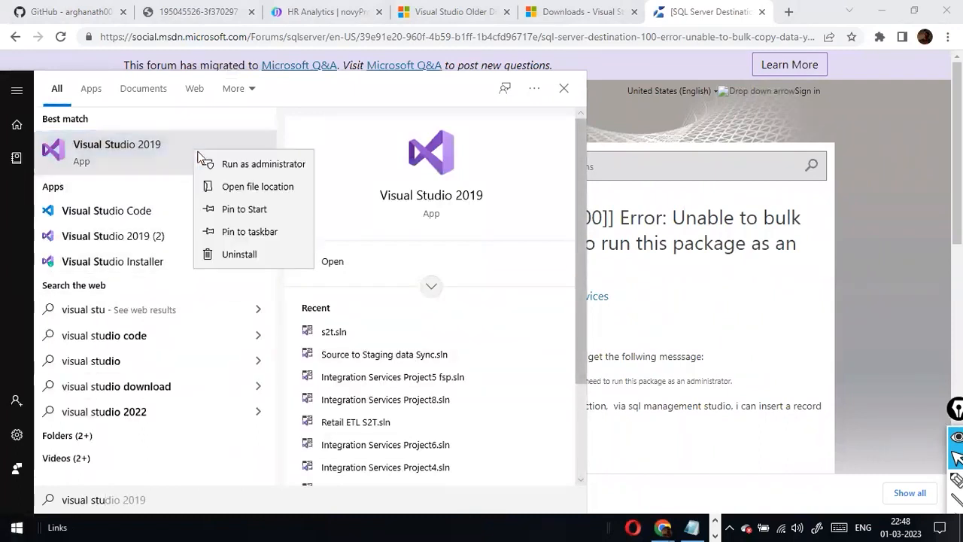
left_click(263, 165)
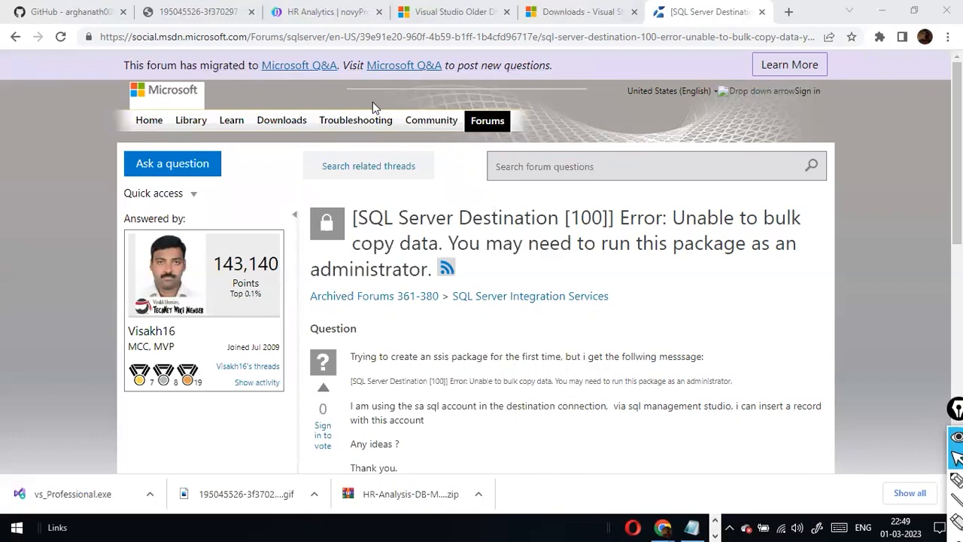
Open the Microsoft support article linked in the forum answer and read its cause, resolution and workaround sections.
scroll(536, 200, "down", 6)
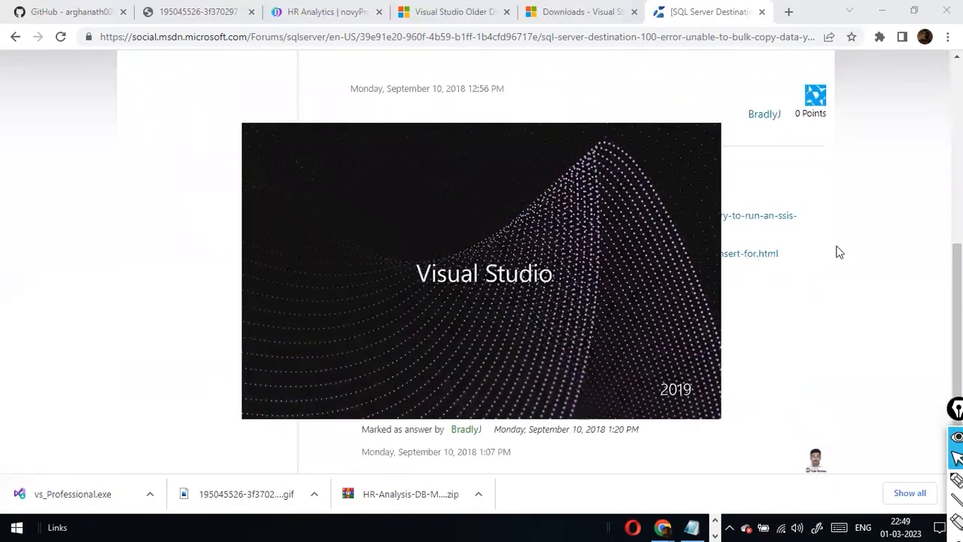
left_click(547, 219)
scroll(574, 241, "down", 1)
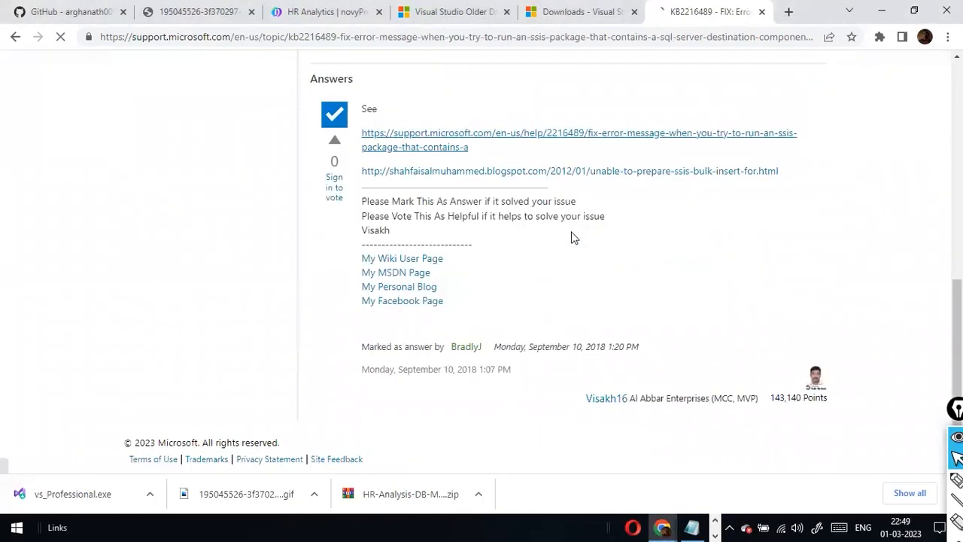
scroll(569, 225, "down", 10)
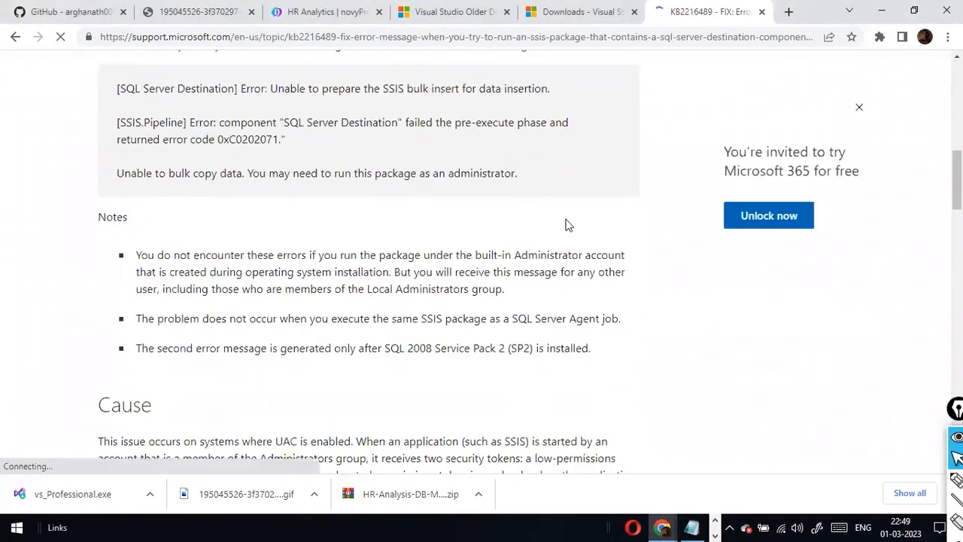
scroll(568, 225, "down", 3)
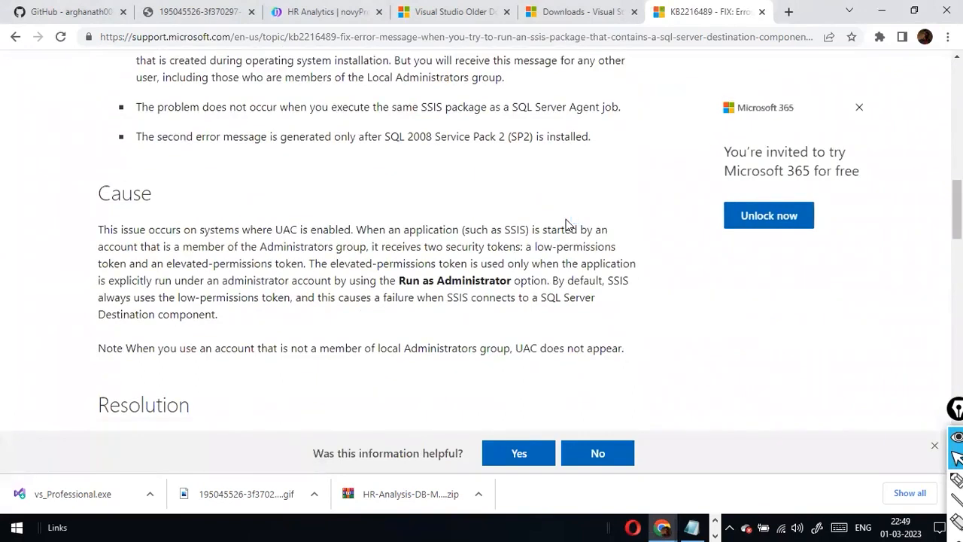
scroll(569, 225, "down", 6)
scroll(569, 225, "up", 3)
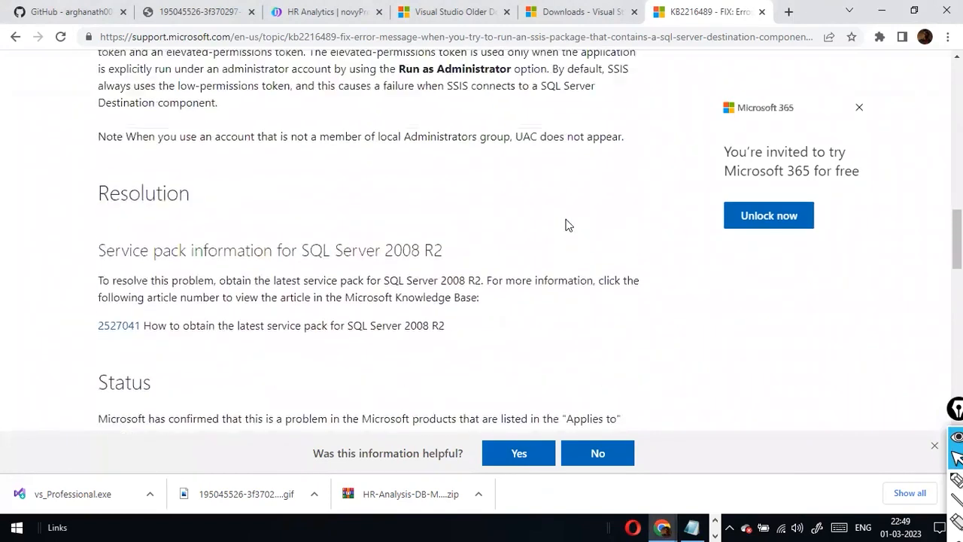
scroll(568, 225, "down", 2)
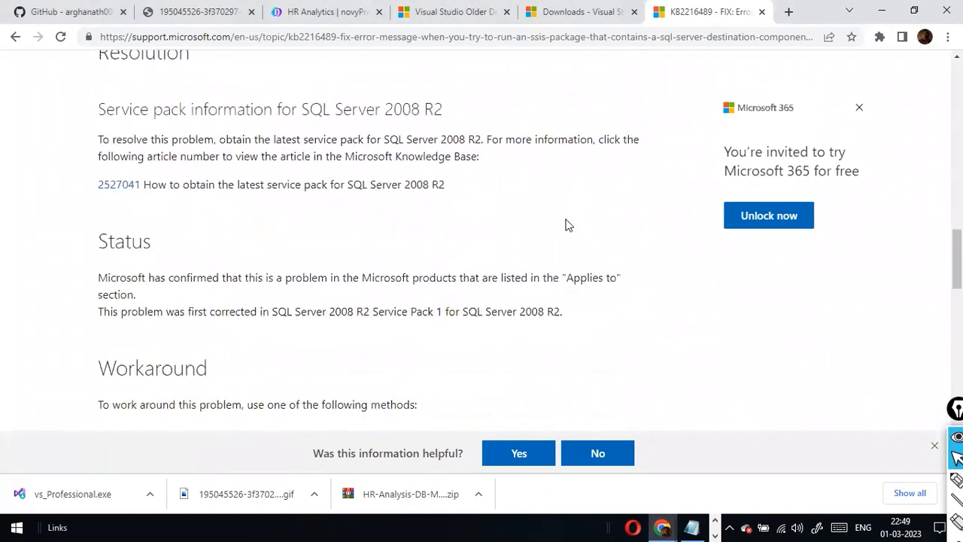
Switch to the newly started Visual Studio 2019 administrator window and open the recent solution s2t.sln.
key("alt+Tab")
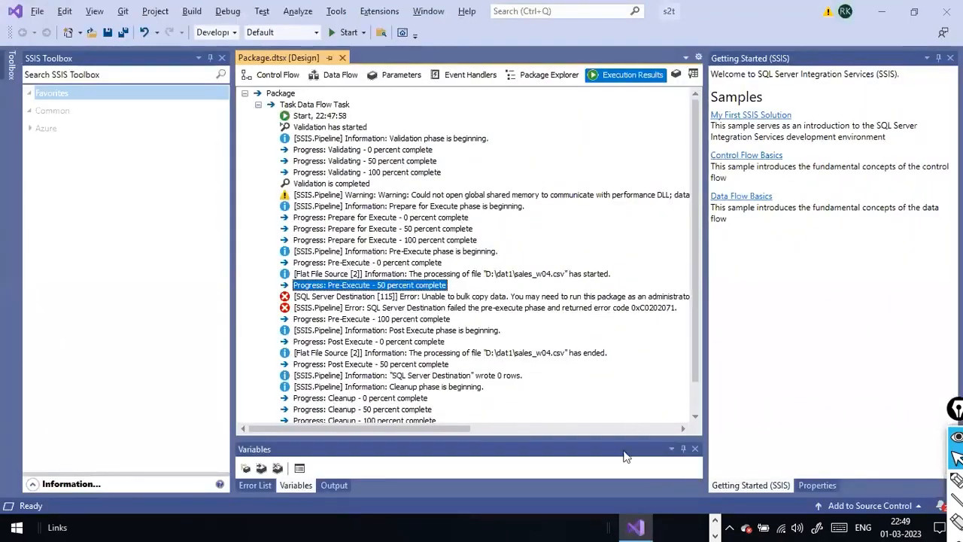
left_click(634, 527)
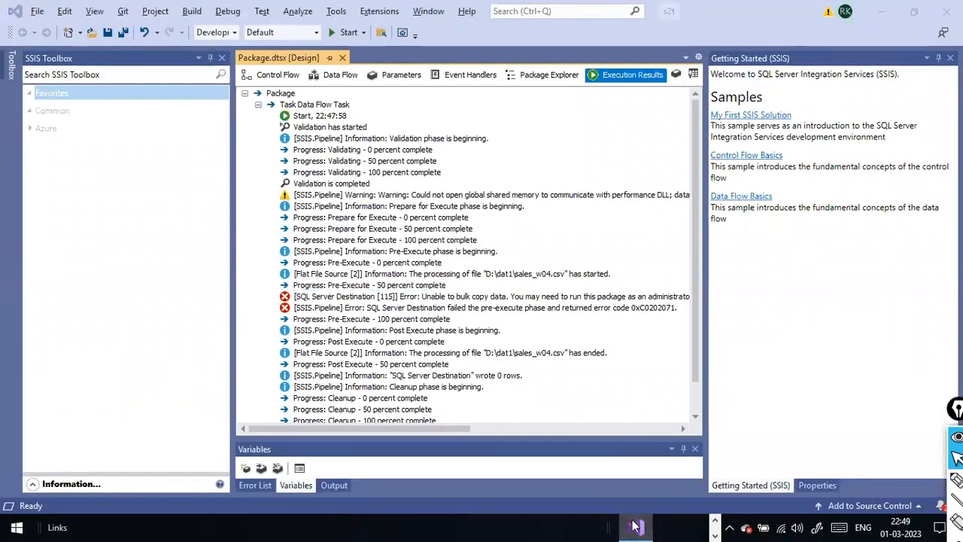
left_click(717, 523)
left_click(715, 534)
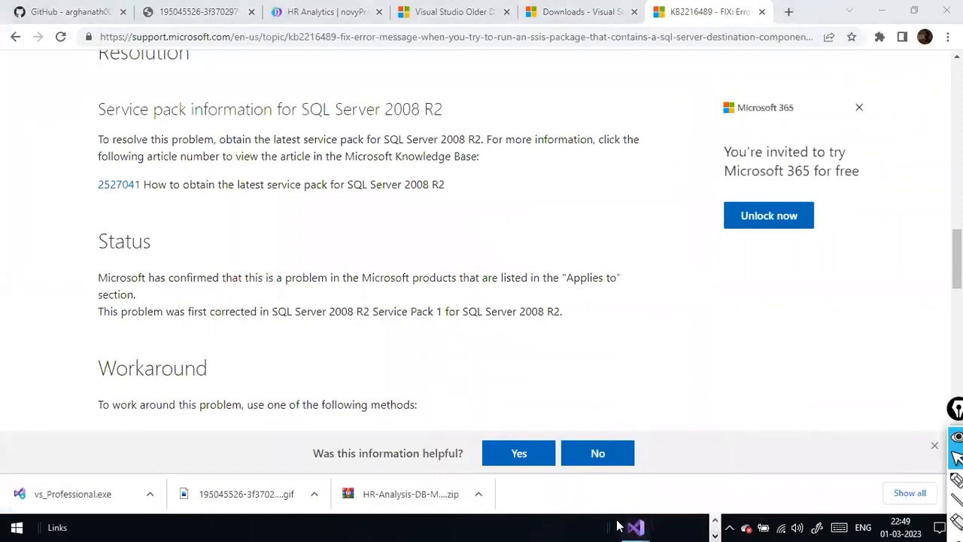
mouse_move(630, 523)
left_click(677, 471)
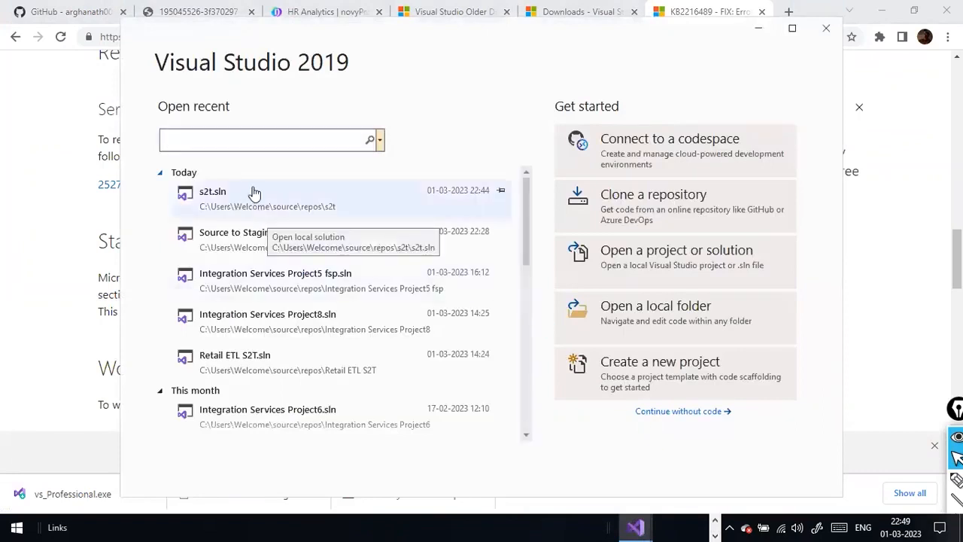
left_click(379, 144)
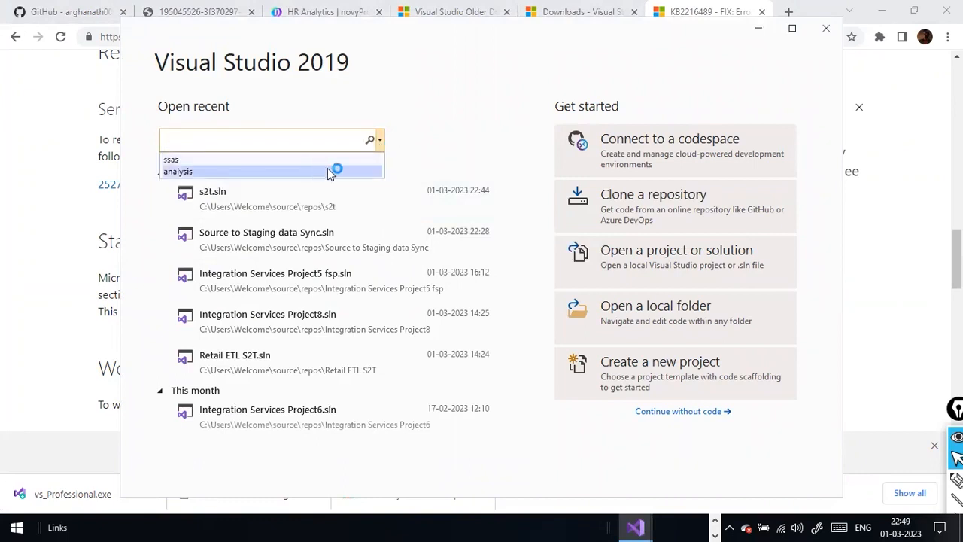
left_click(258, 205)
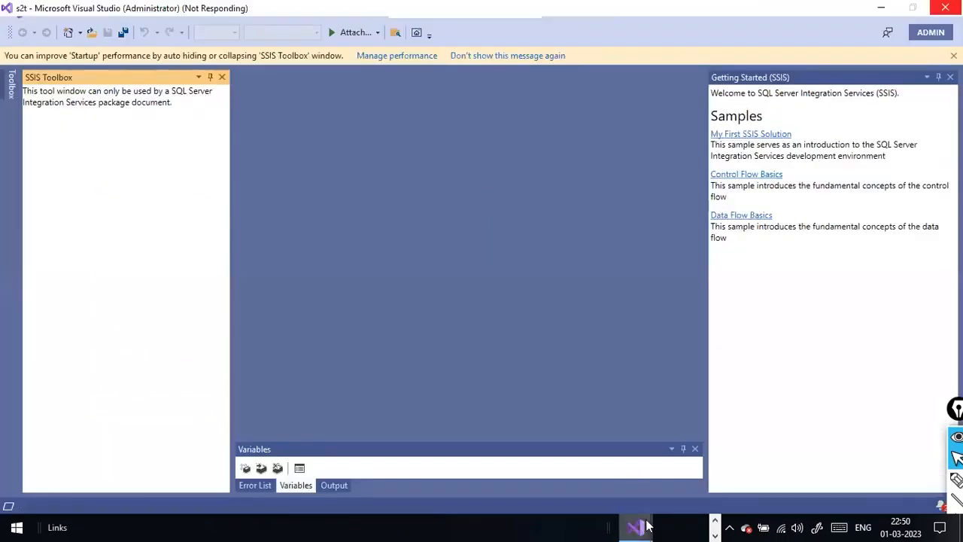
Save the package in the original s2t window and close that window, saving the pending solution and project changes.
mouse_move(646, 525)
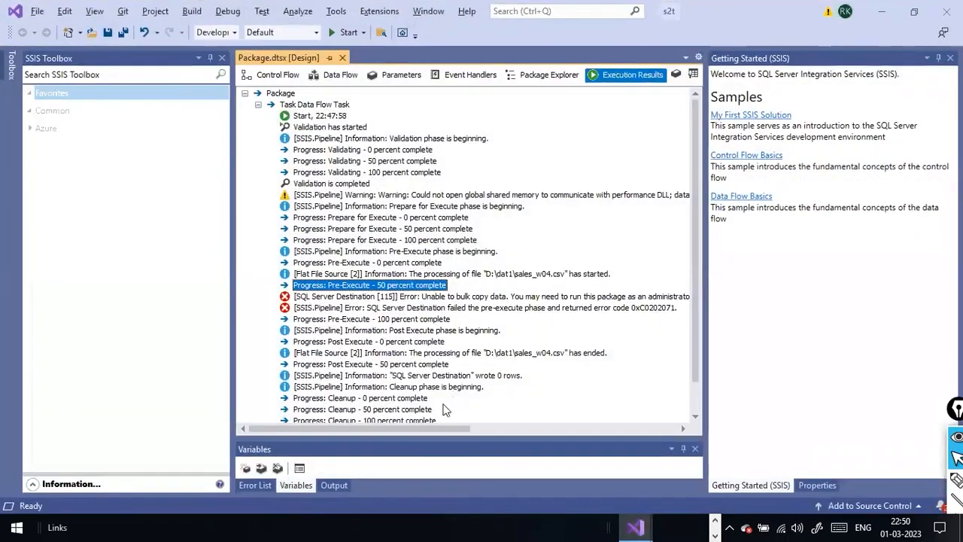
scroll(397, 370, "down", 1)
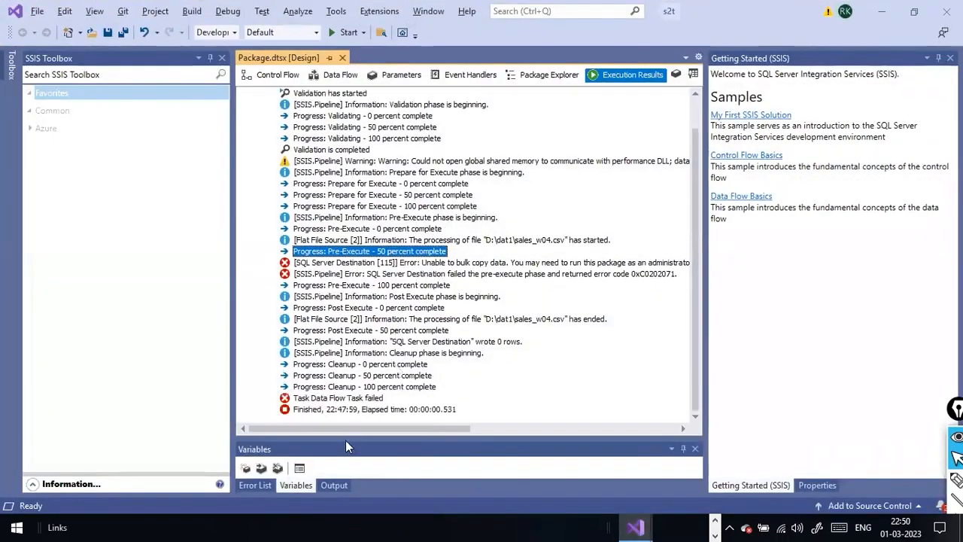
left_click(324, 80)
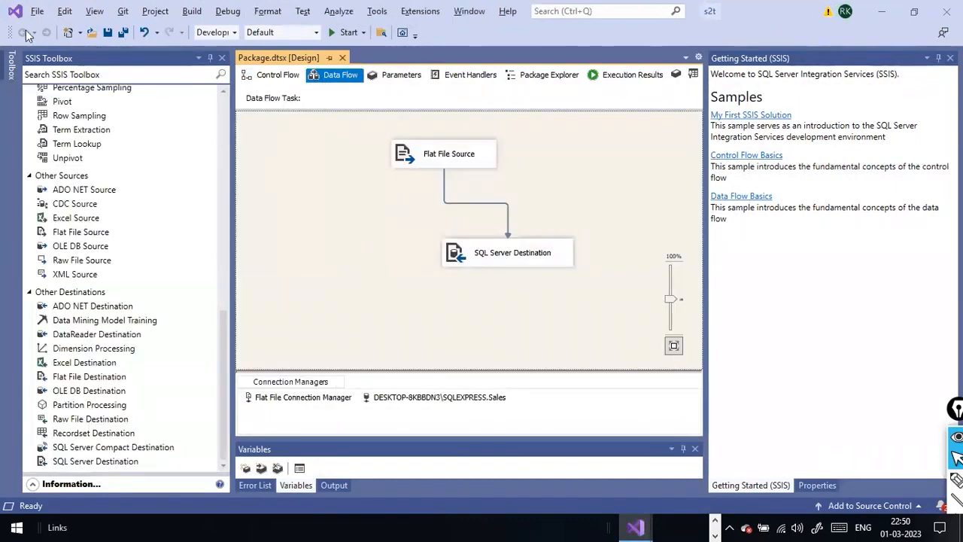
left_click(37, 11)
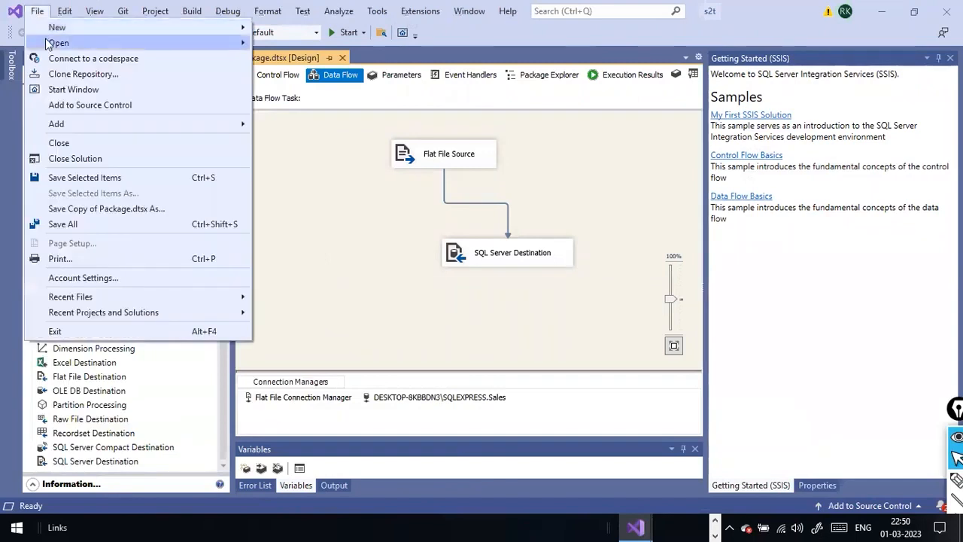
left_click(94, 177)
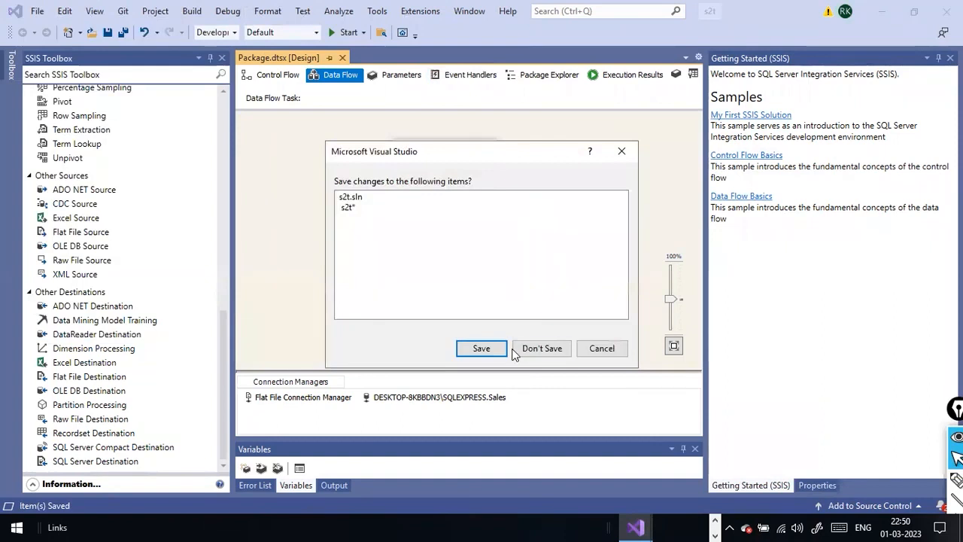
left_click(497, 346)
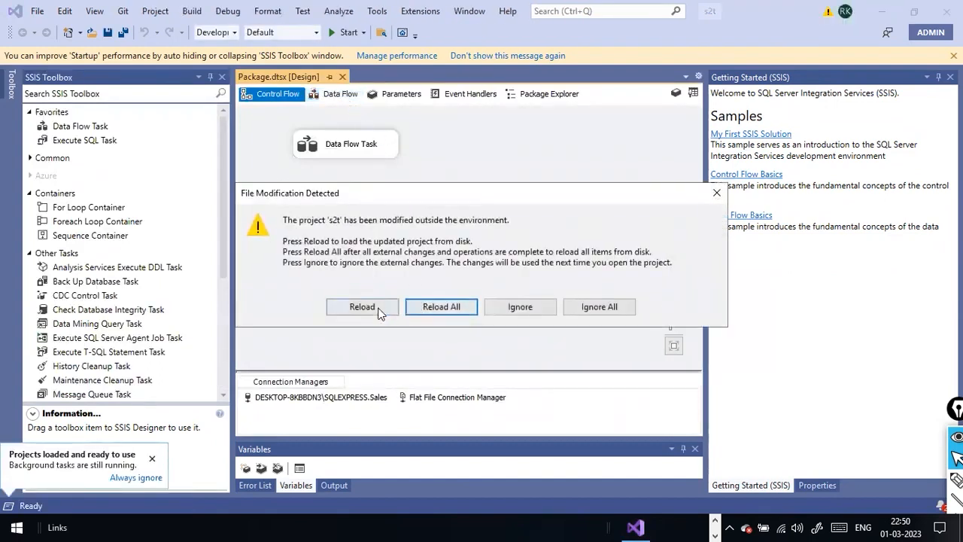
Reload all externally modified s2t items in the administrator window, open the Data Flow Task and execute it.
left_click(415, 313)
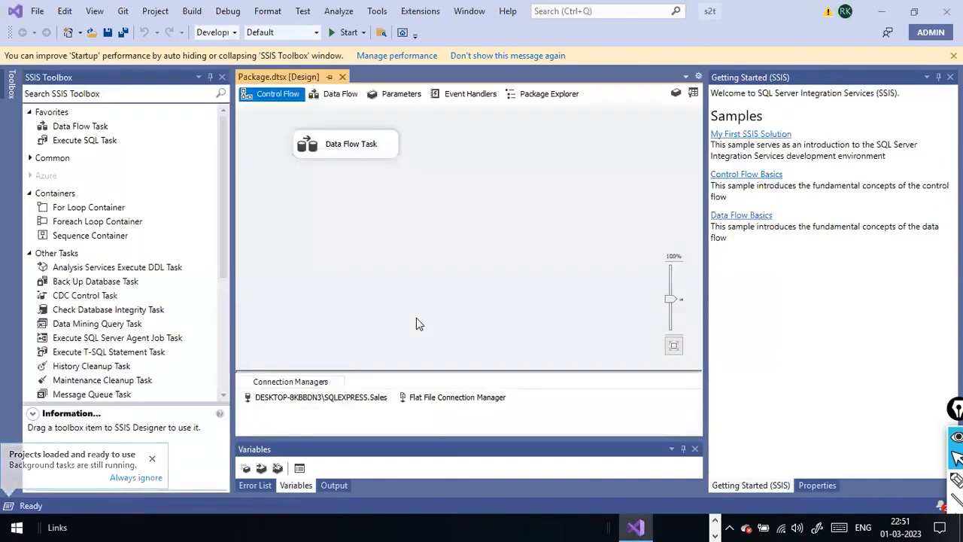
left_click(346, 155)
right_click(378, 150)
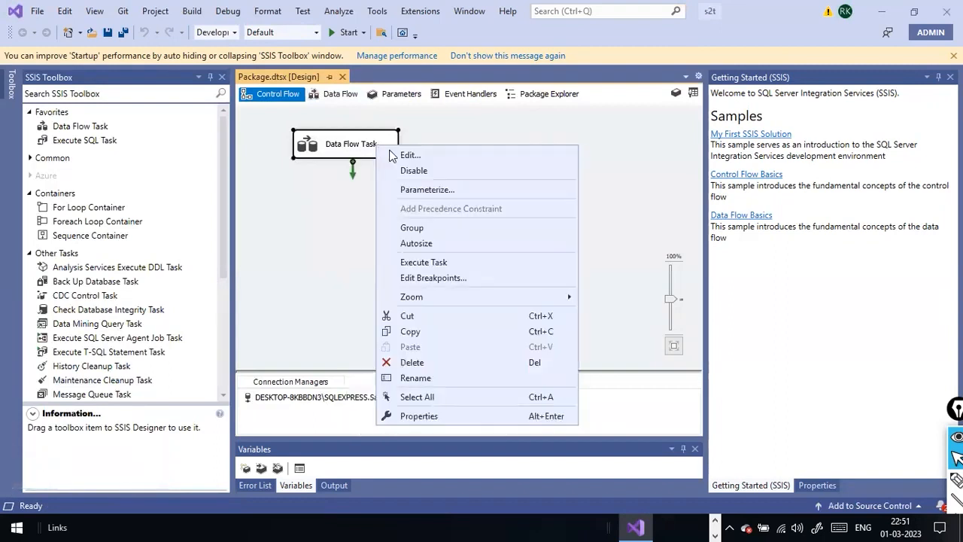
left_click(393, 153)
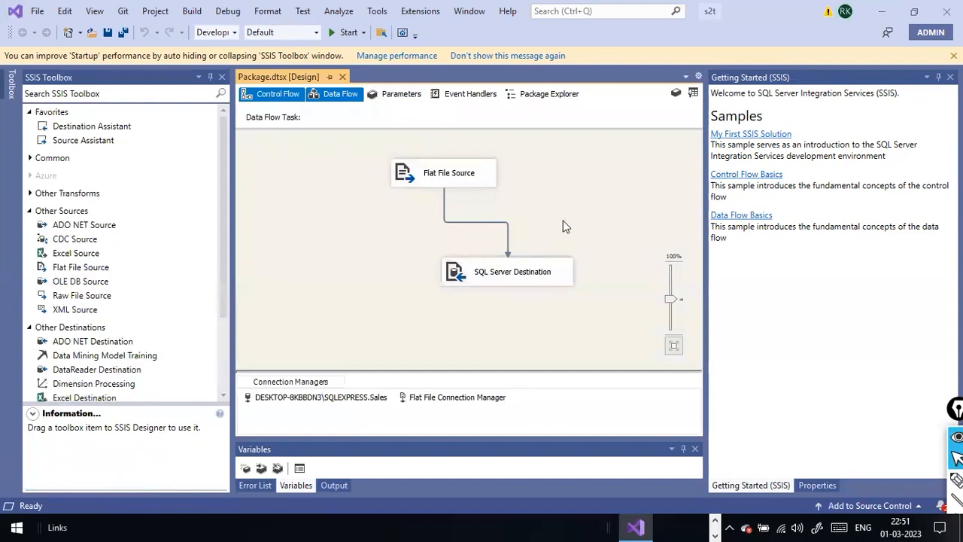
right_click(566, 227)
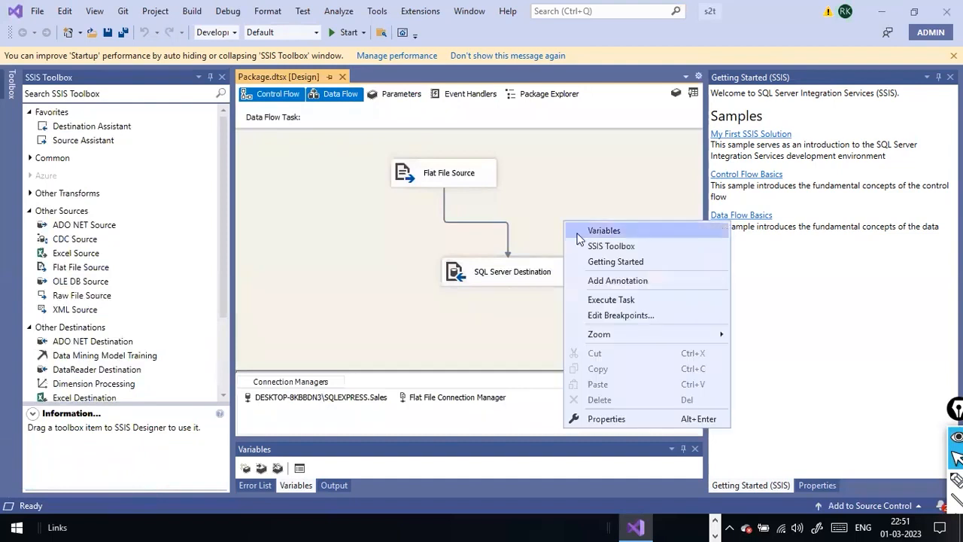
left_click(629, 300)
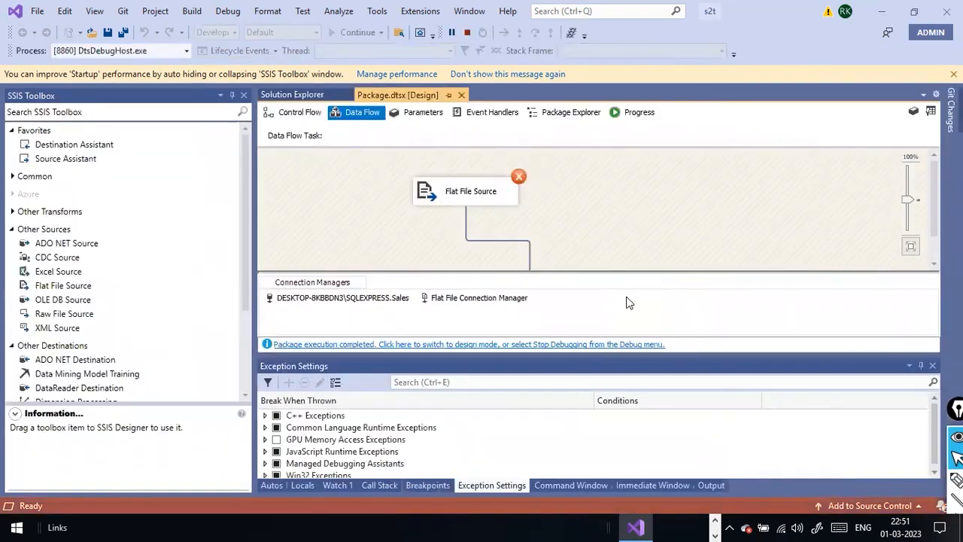
Examine the progress log of the package run for errors and return the package to design mode.
scroll(592, 211, "down", 1)
scroll(592, 212, "up", 1)
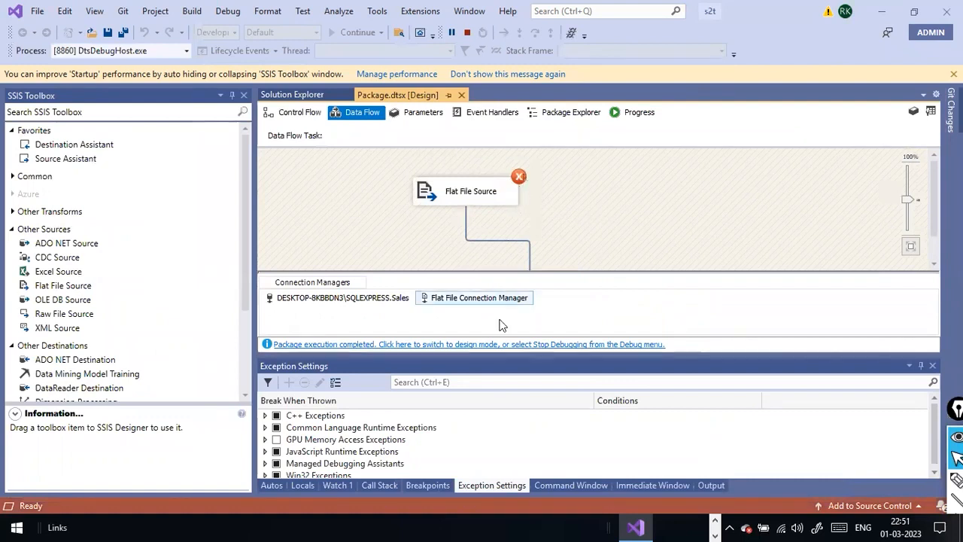
left_click(636, 119)
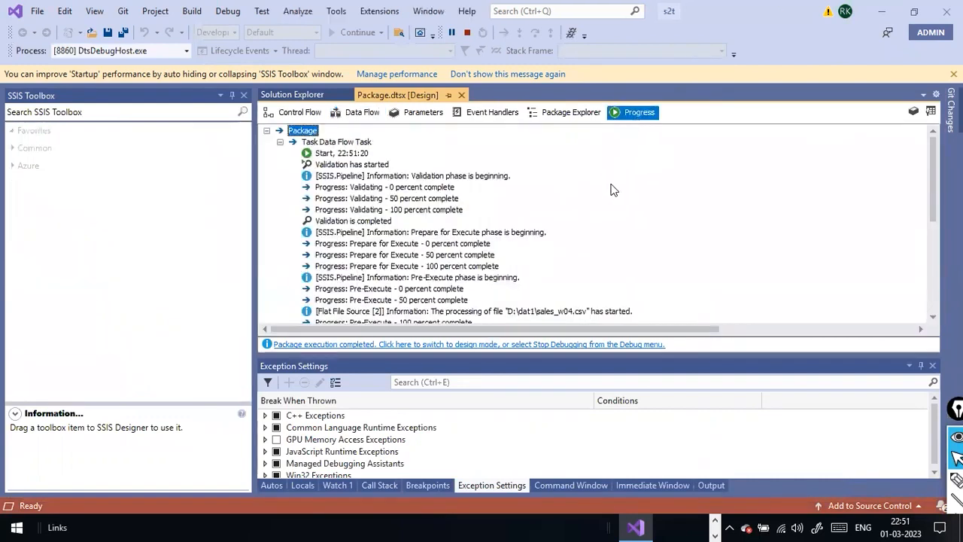
scroll(611, 213, "down", 3)
scroll(612, 213, "down", 3)
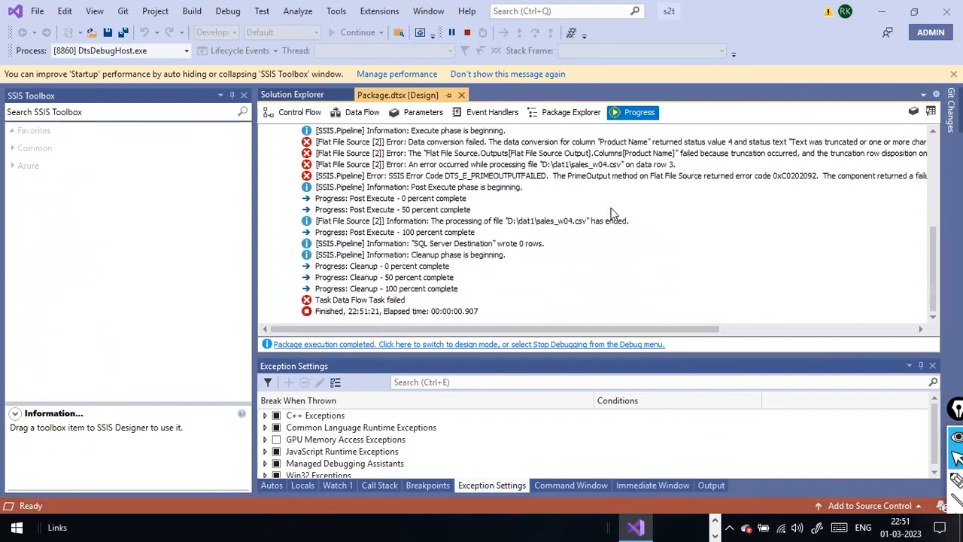
scroll(611, 213, "up", 10)
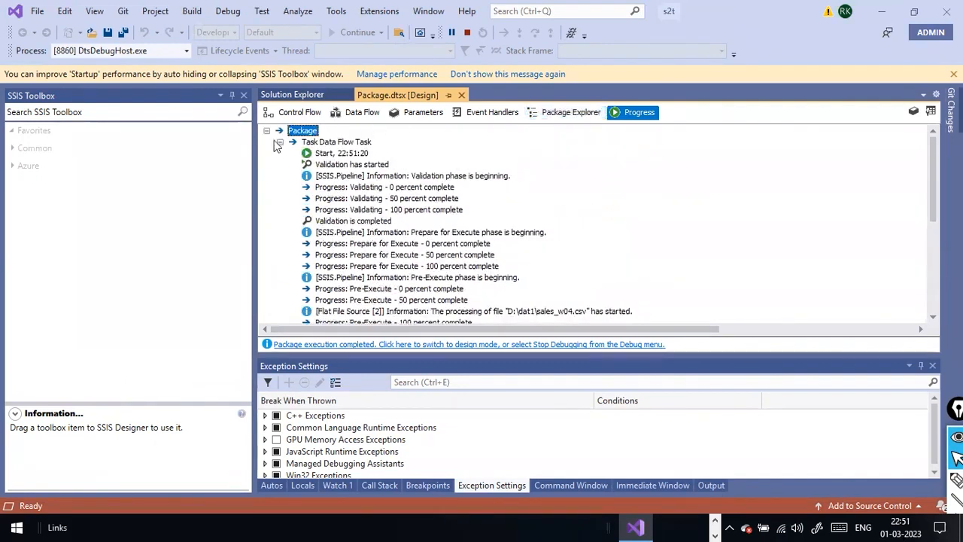
left_click(405, 345)
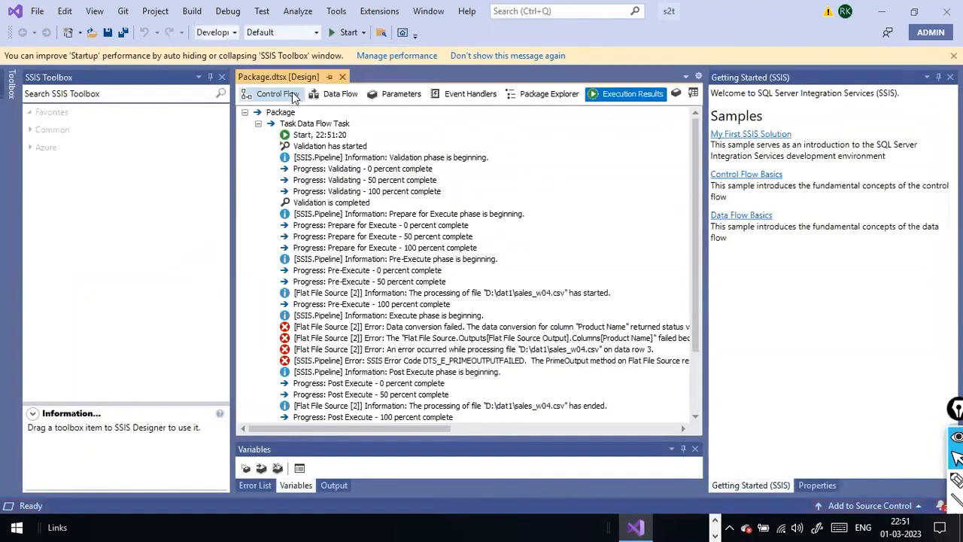
Return to the package's control flow and start creating a new project.
left_click(273, 94)
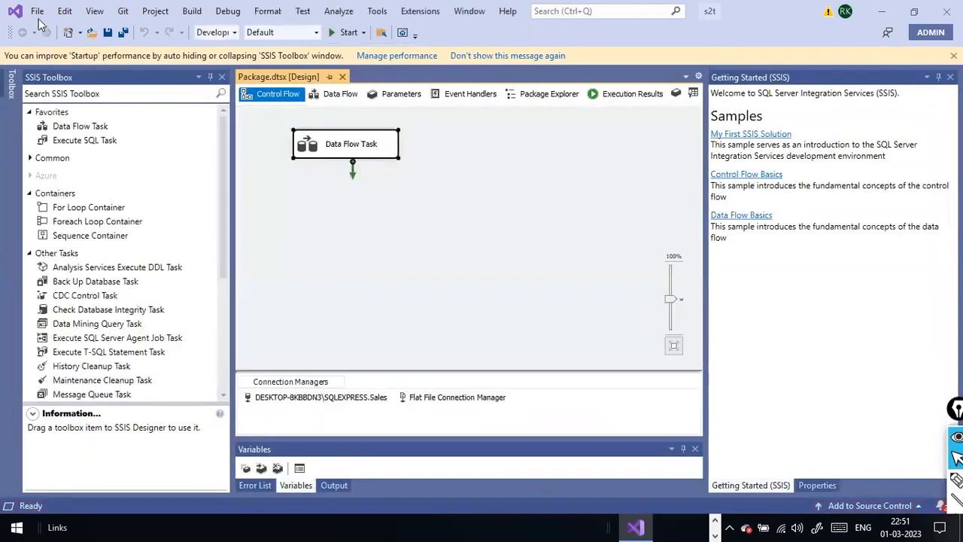
left_click(37, 10)
mouse_move(57, 27)
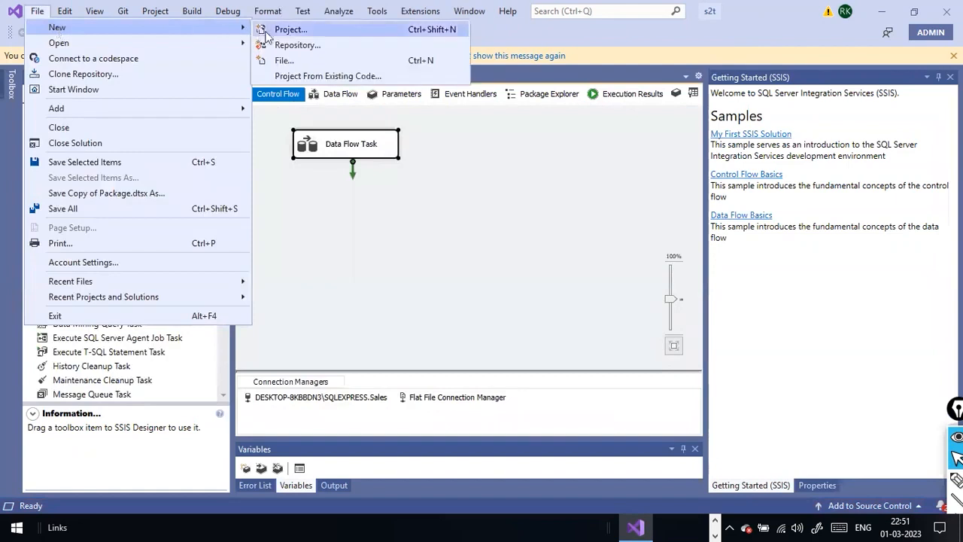
left_click(266, 35)
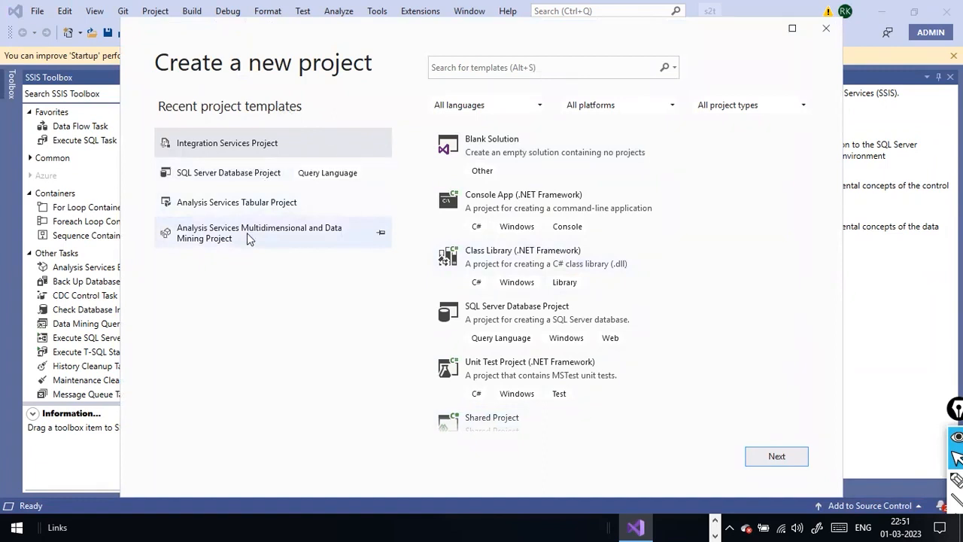
double_click(254, 146)
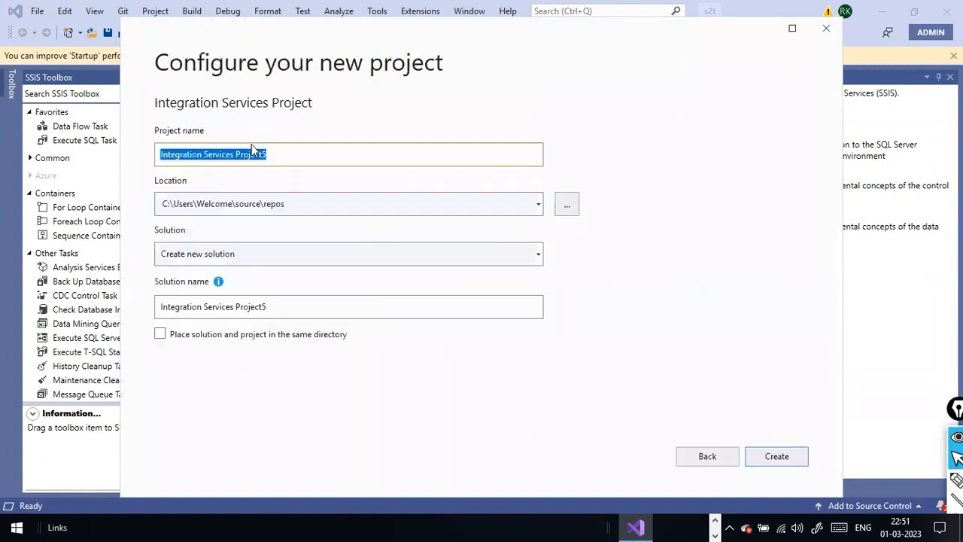
left_click(351, 307)
left_click(538, 255)
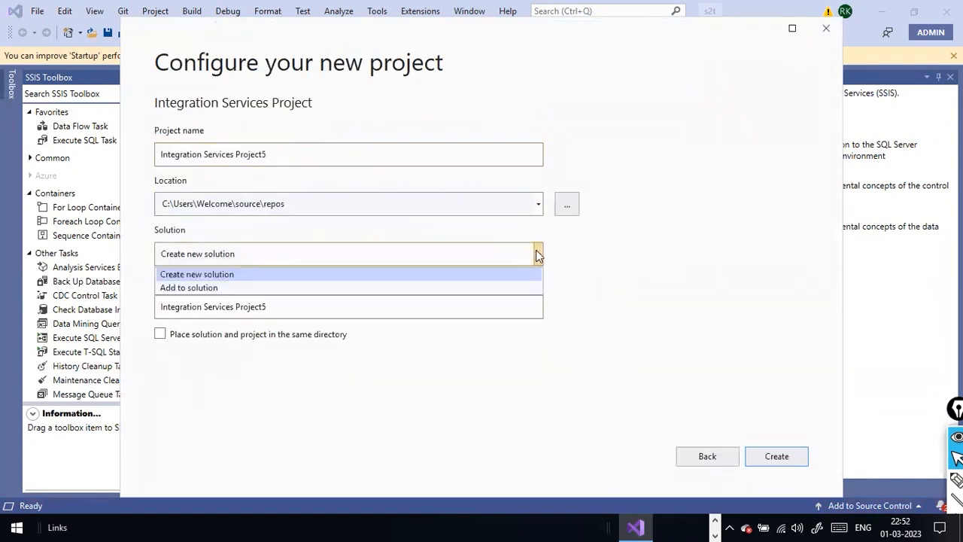
left_click(538, 254)
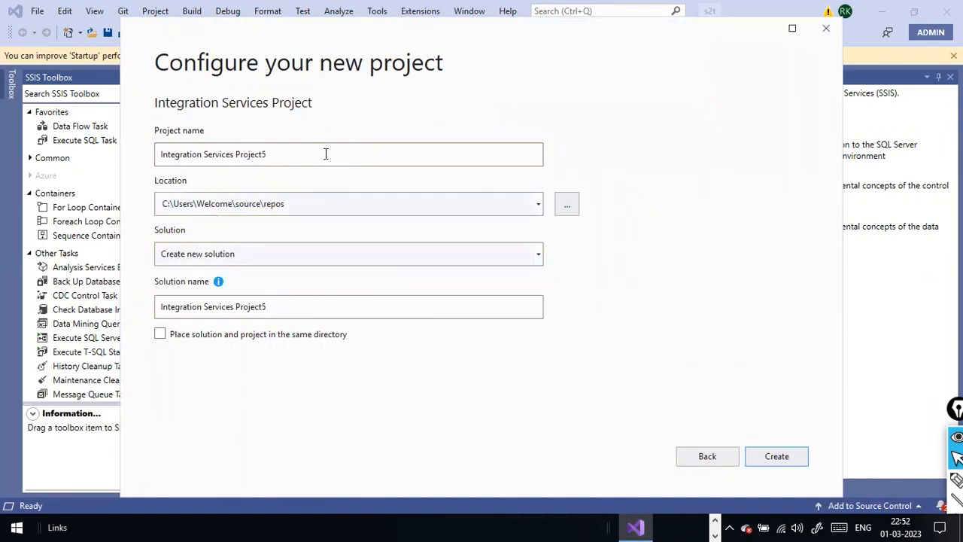
left_click(705, 456)
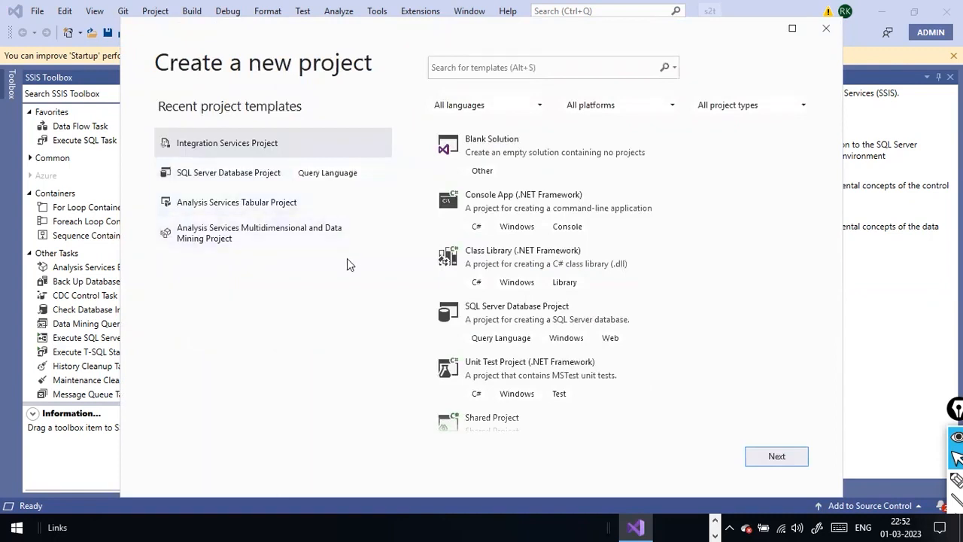
scroll(547, 190, "down", 2)
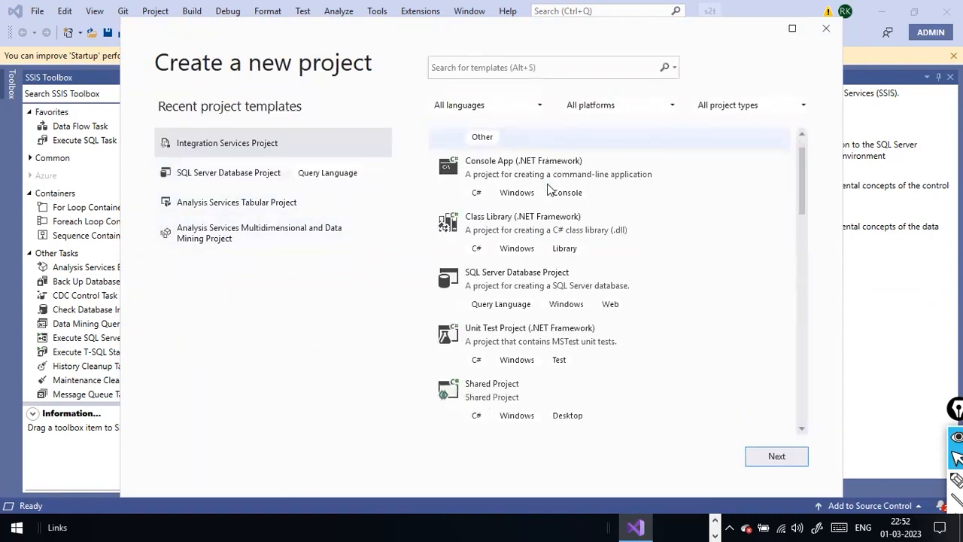
left_click(235, 179)
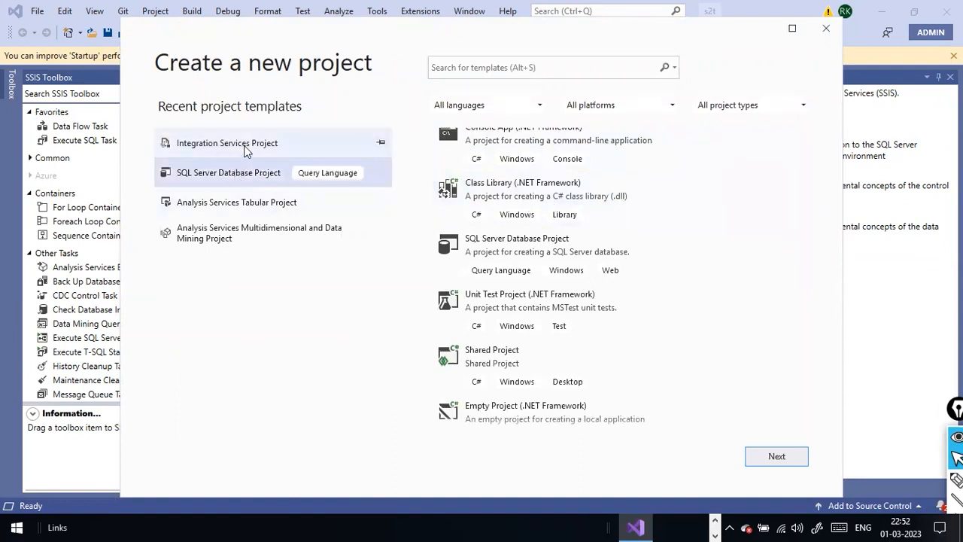
left_click(244, 151)
scroll(496, 192, "up", 2)
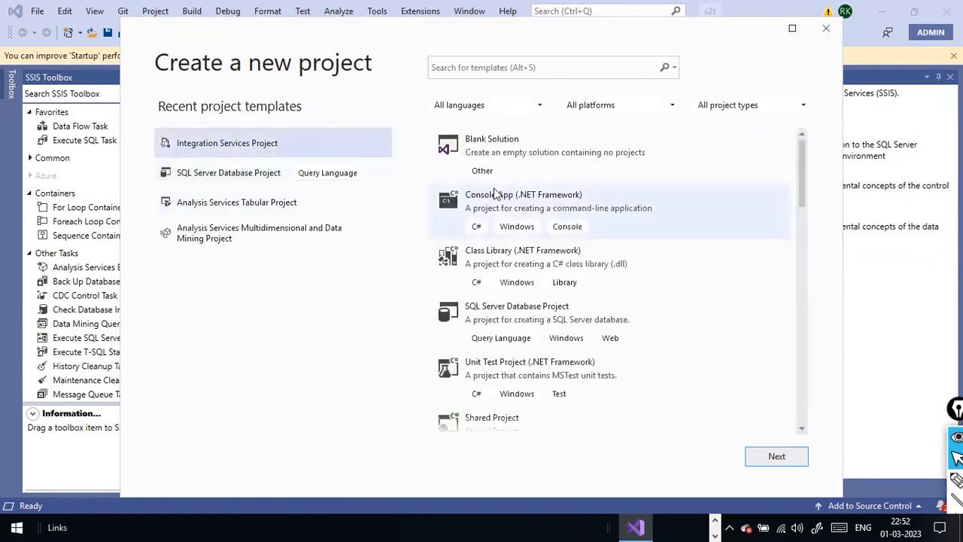
Create an Integration Services project named Integration Services Project51 in a new solution.
double_click(285, 148)
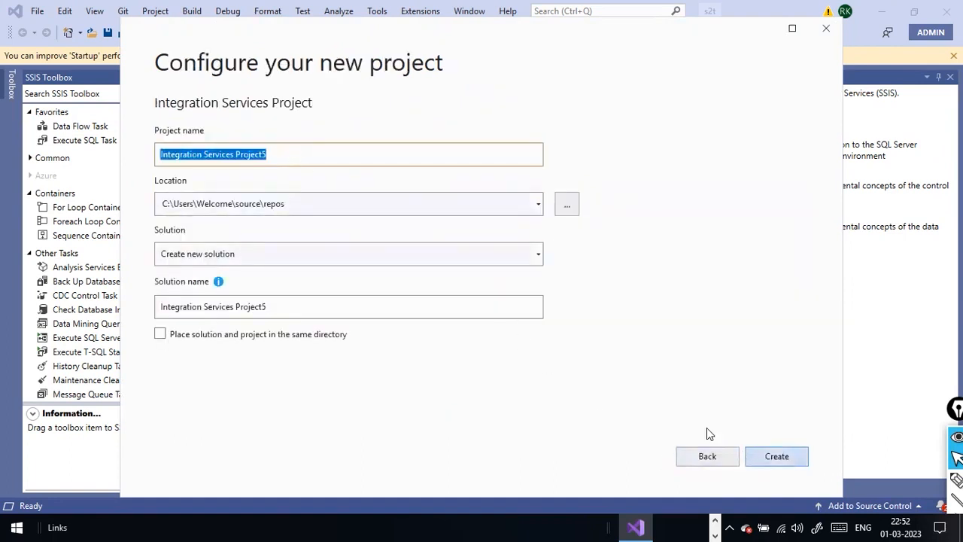
left_click(290, 154)
type("1")
left_click(776, 456)
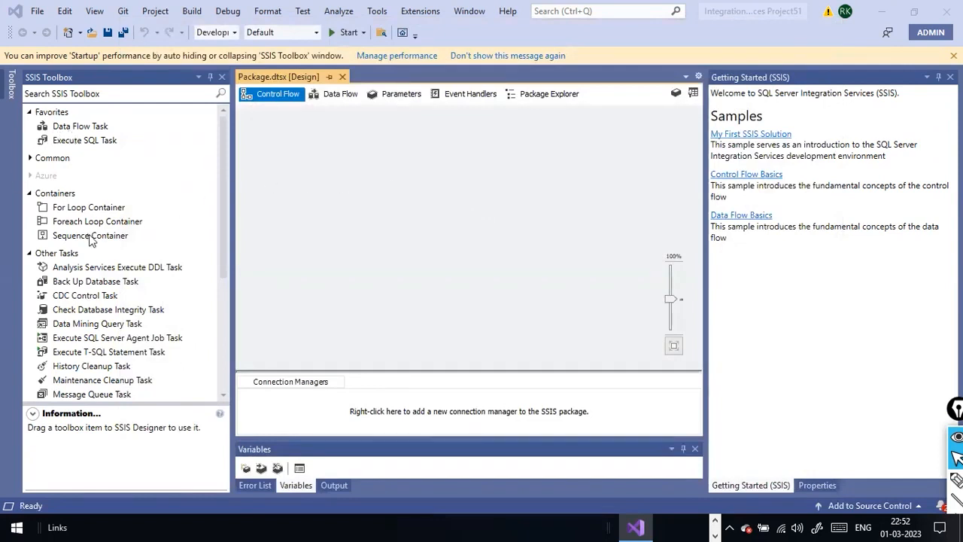
Add a Data Flow Task to the control flow and open it for editing.
left_click_drag(81, 126, 363, 152)
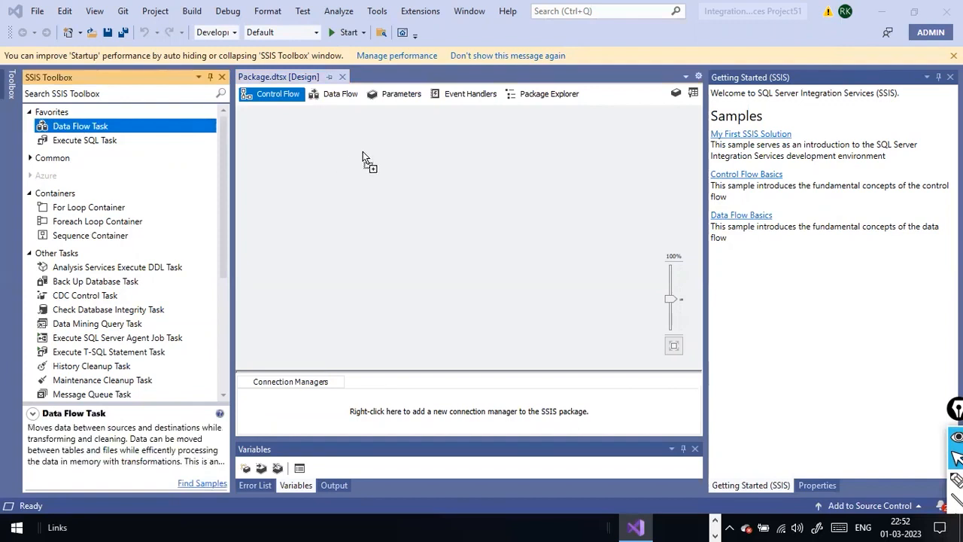
right_click(395, 175)
left_click(404, 179)
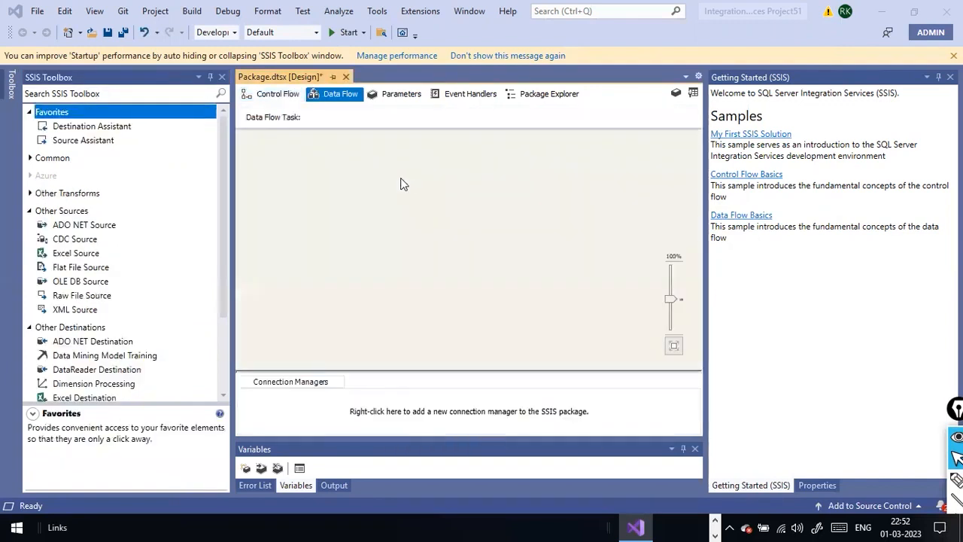
Add an Excel Source and a SQL Server Destination to the data flow and connect the source output to the destination.
scroll(149, 352, "down", 3)
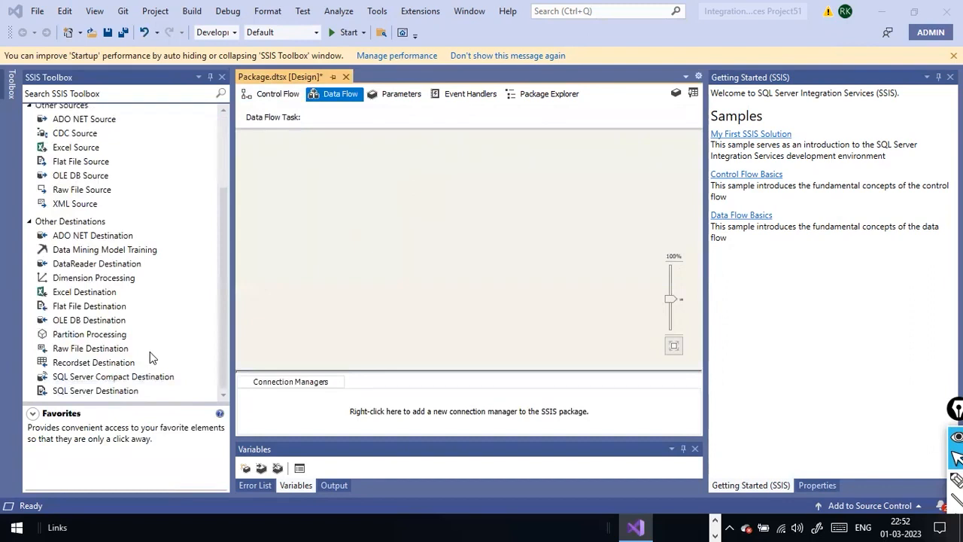
scroll(143, 339, "up", 3)
left_click_drag(75, 254, 408, 201)
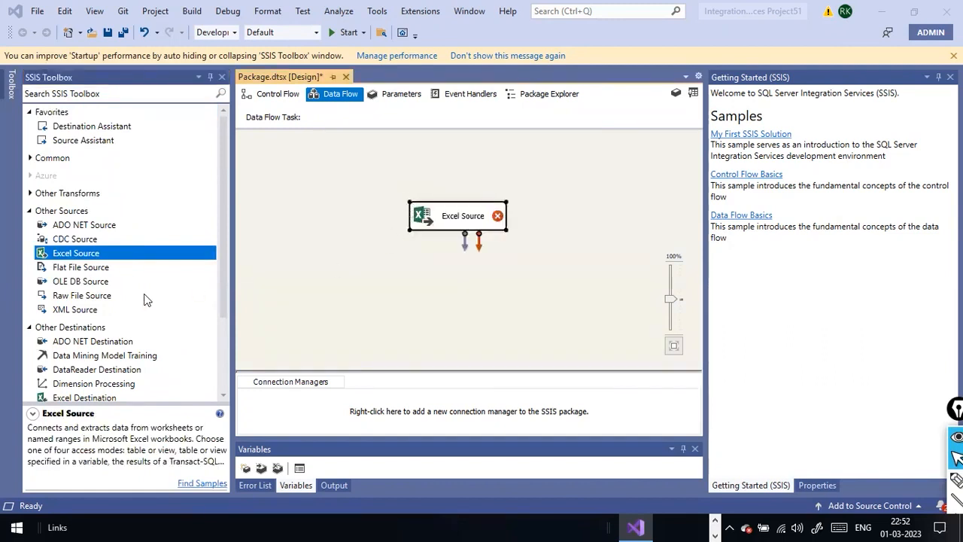
scroll(109, 328, "down", 3)
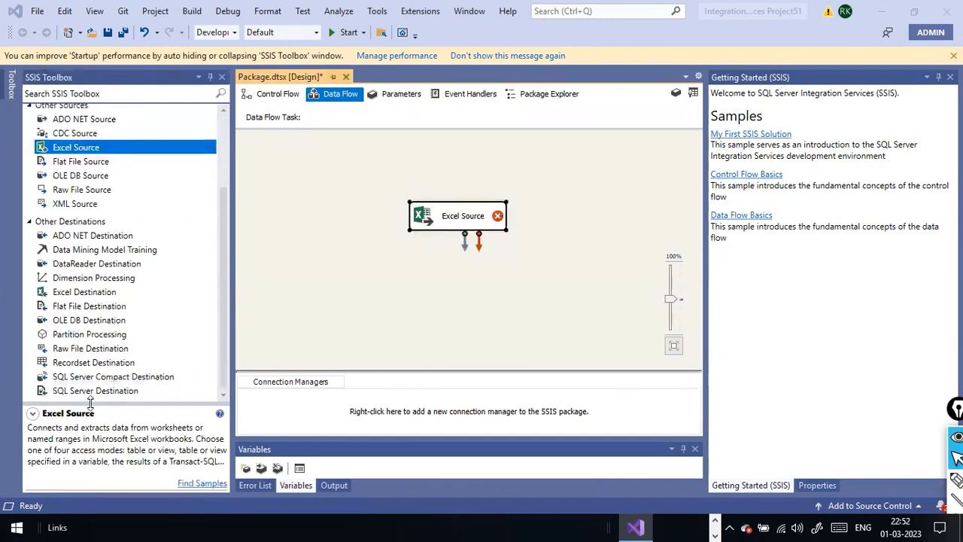
left_click_drag(94, 397, 444, 290)
left_click(457, 227)
left_click_drag(464, 241, 477, 311)
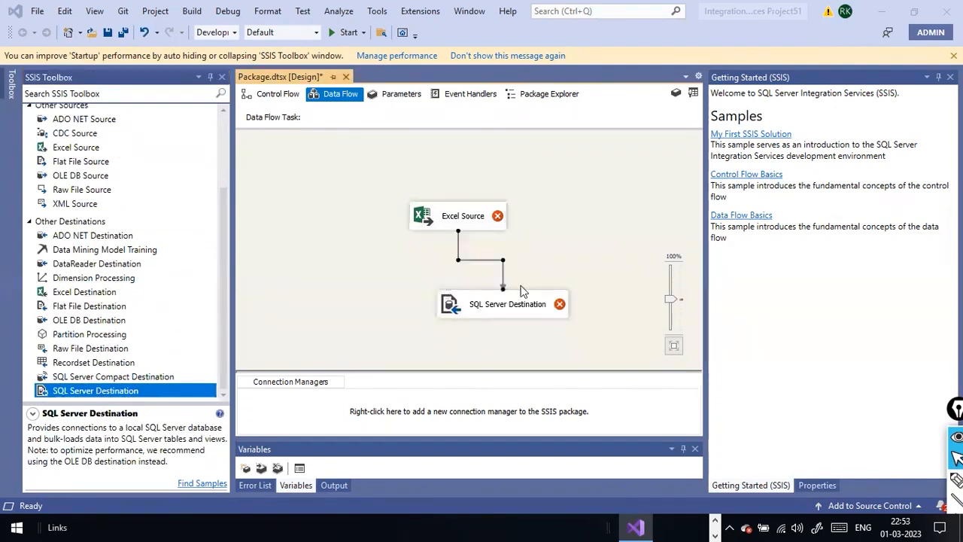
Edit the Excel Source and create an Excel connection to D:\dat1\expenses.xls, using Microsoft Excel 97-2003 with column names in the first row.
right_click(471, 224)
left_click(489, 227)
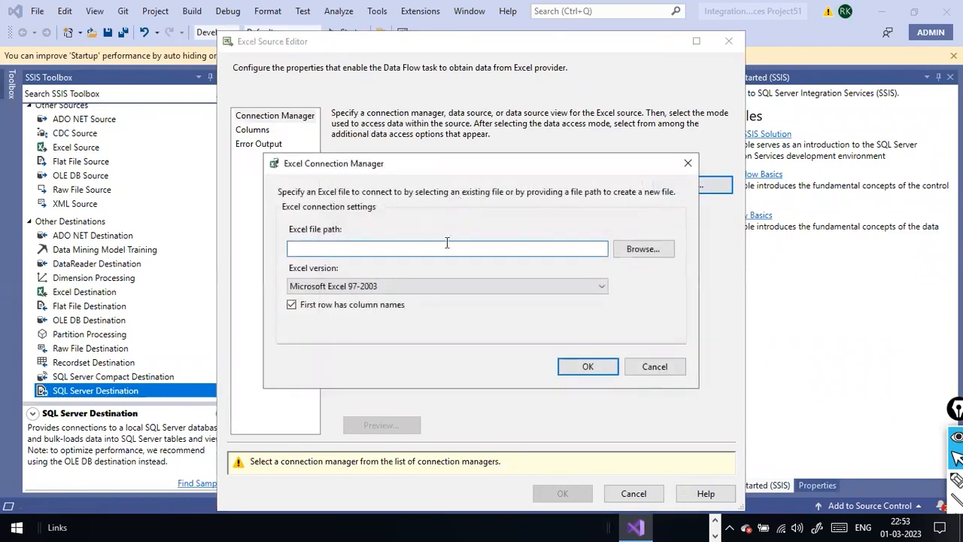
left_click(623, 250)
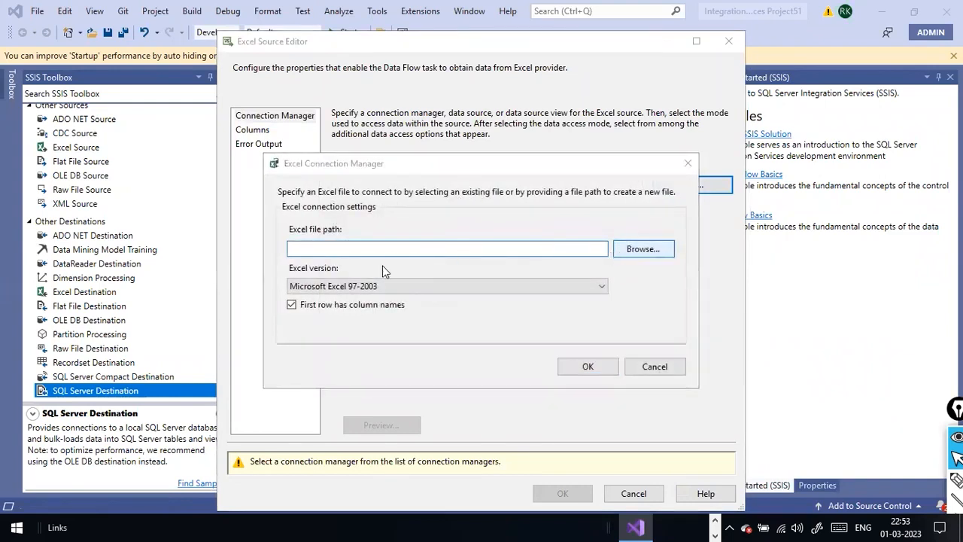
left_click(445, 308)
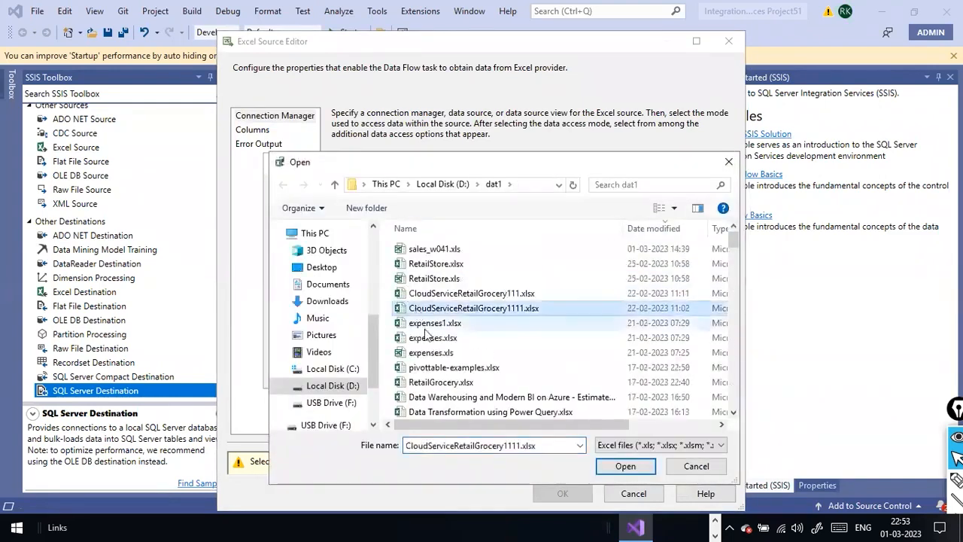
left_click(432, 352)
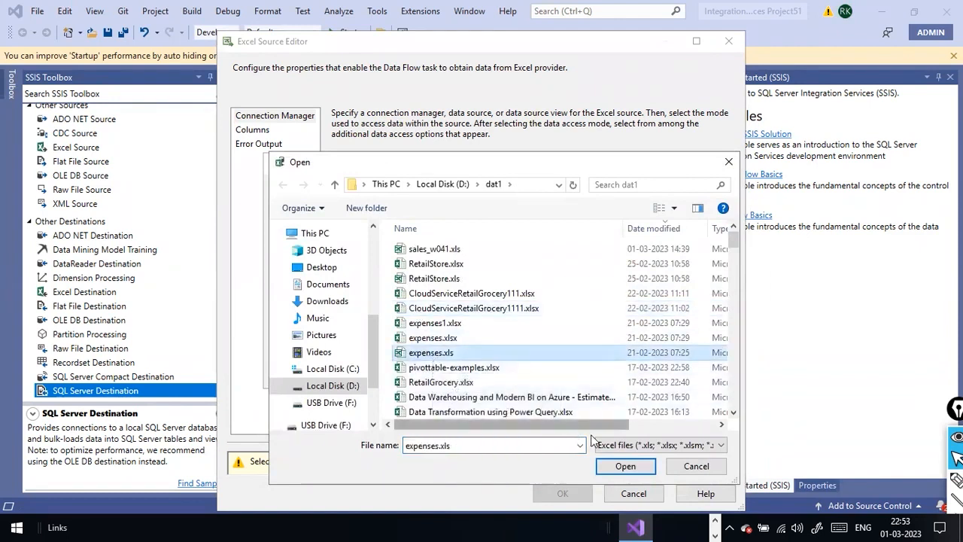
left_click(621, 465)
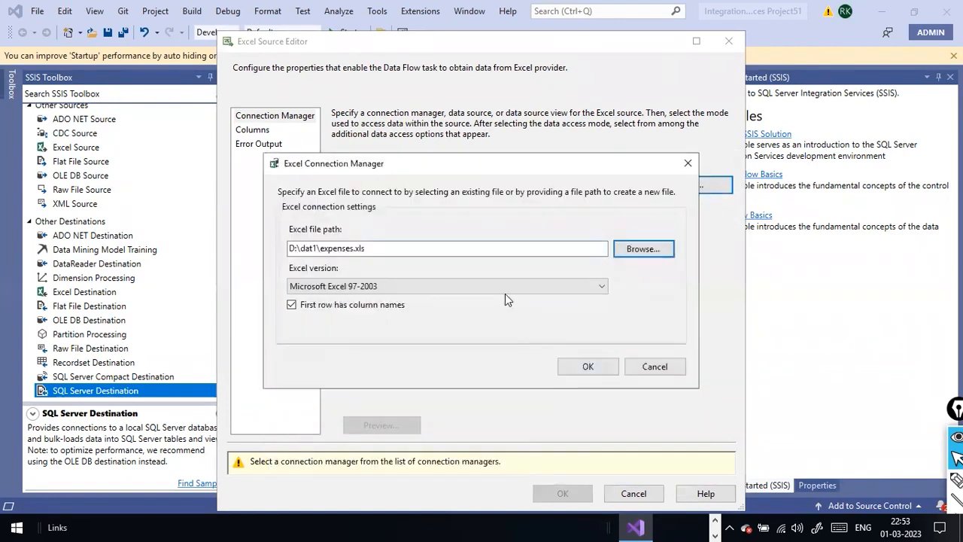
left_click(603, 287)
left_click(603, 287)
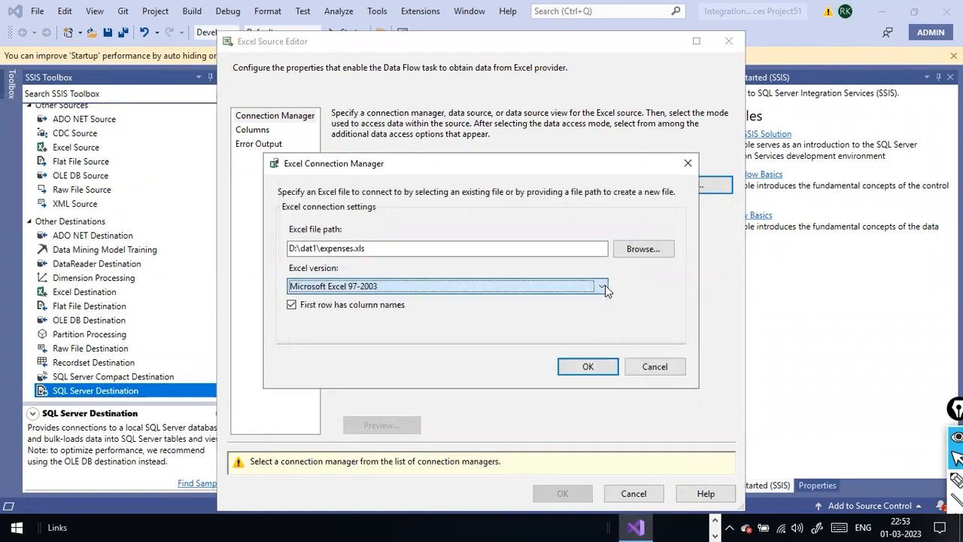
left_click(596, 368)
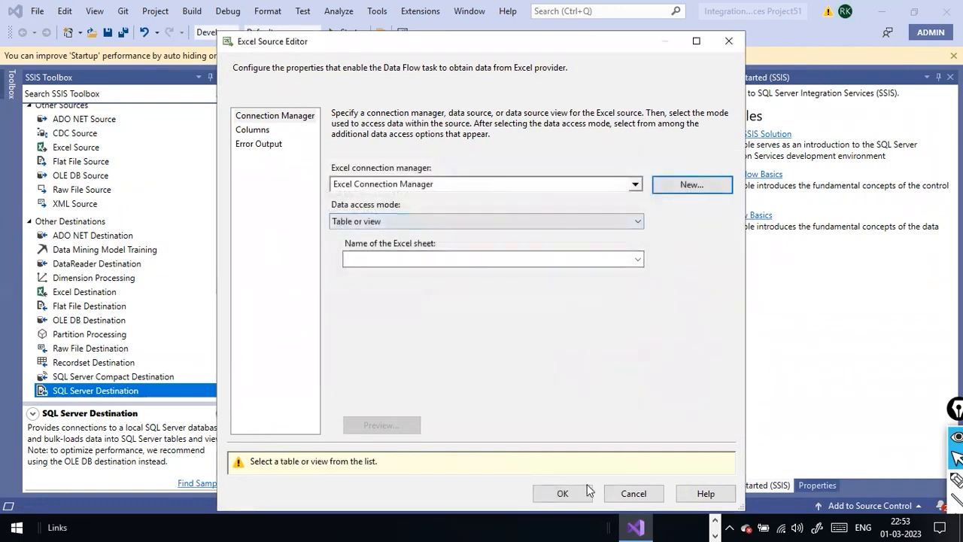
Set the Excel Source's sheet to Expenses$, preview its data, and accept the source settings.
left_click(263, 118)
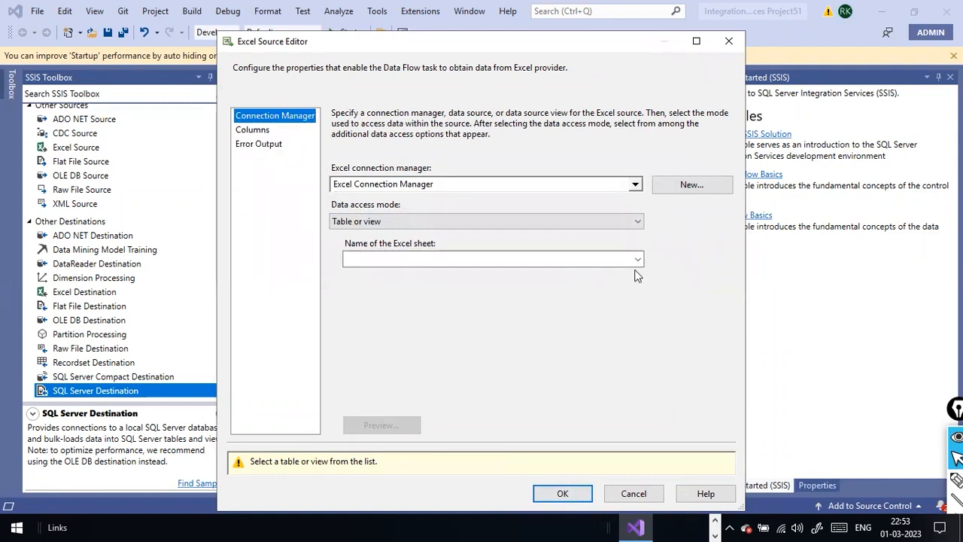
left_click(527, 260)
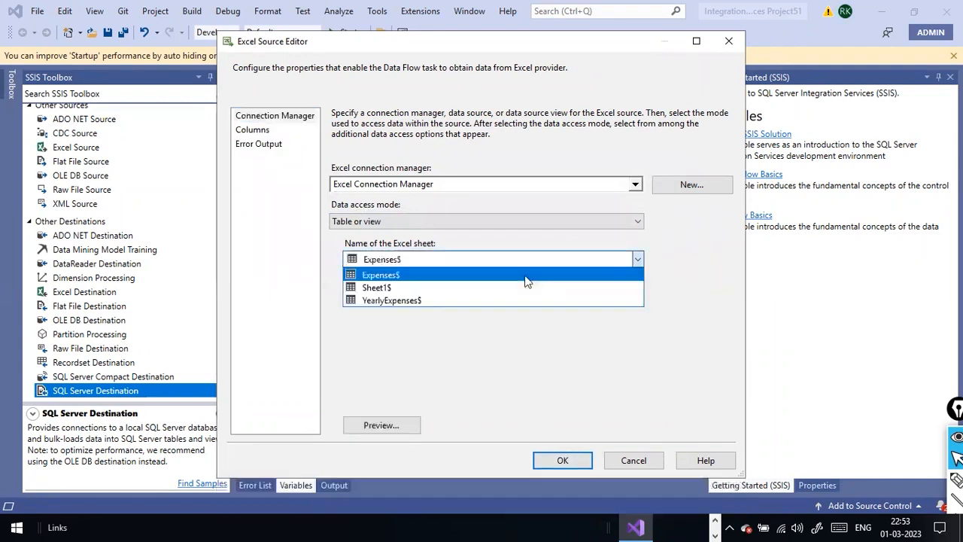
left_click(460, 277)
left_click(380, 425)
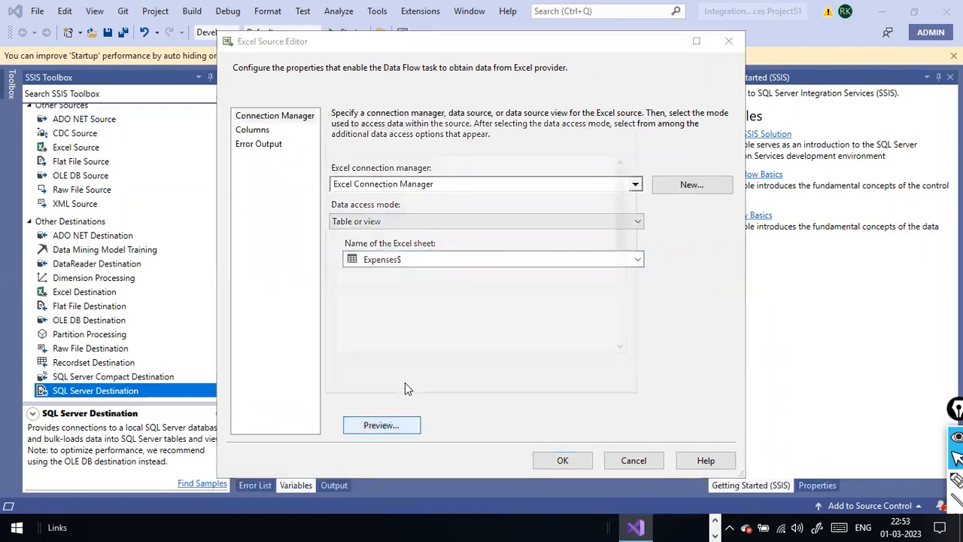
left_click(577, 380)
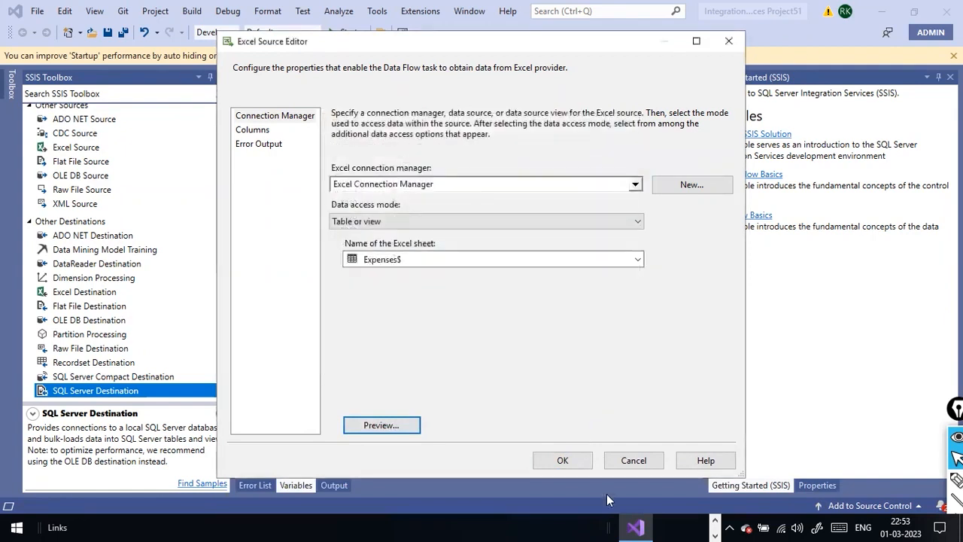
left_click(578, 462)
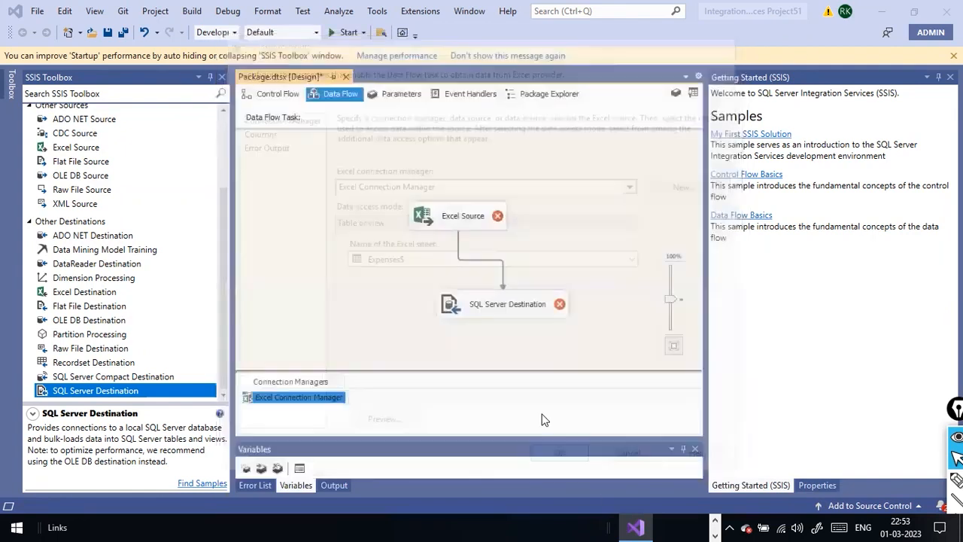
Edit the SQL Server Destination and assign it the DESKTOP-8KBBDN3\SQLEXPRESS.Sales connection.
right_click(507, 311)
left_click(529, 317)
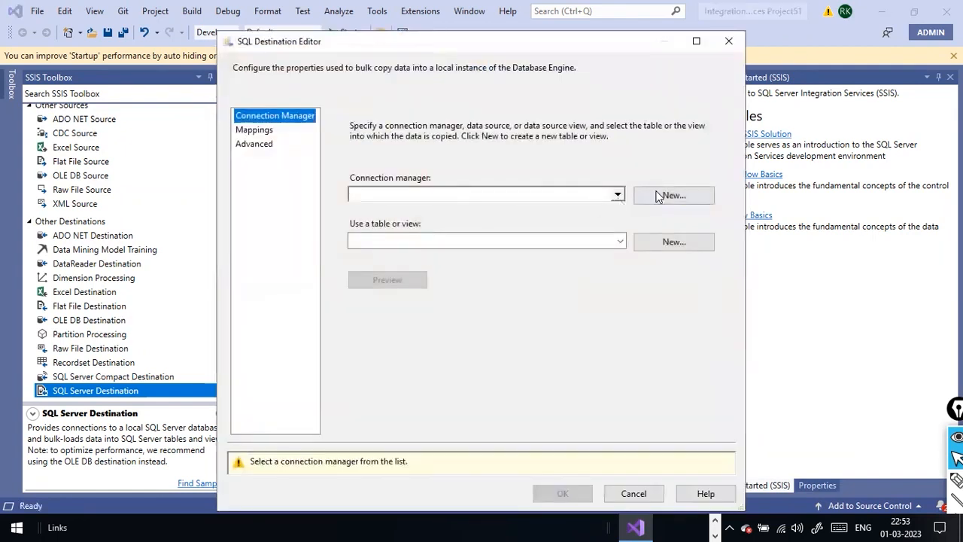
left_click(652, 194)
double_click(400, 221)
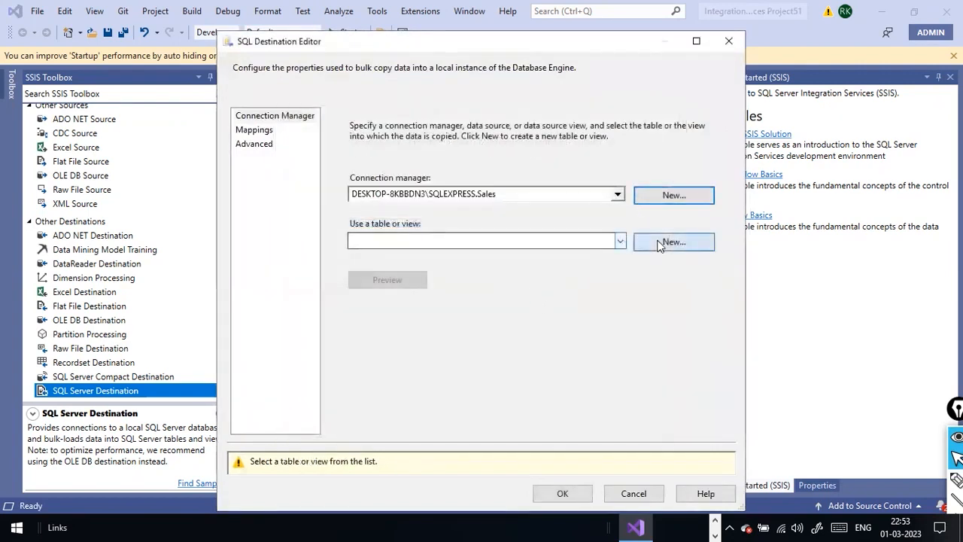
Create a destination table named Expenses55 with the Year, Month and Expenses float columns, preview it, and accept the destination settings.
left_click(436, 182)
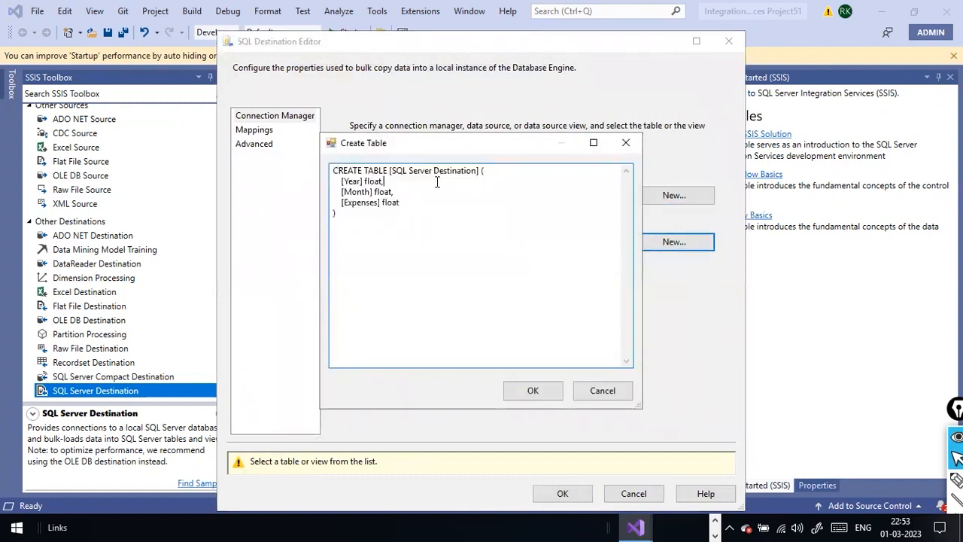
left_click_drag(389, 175, 482, 172)
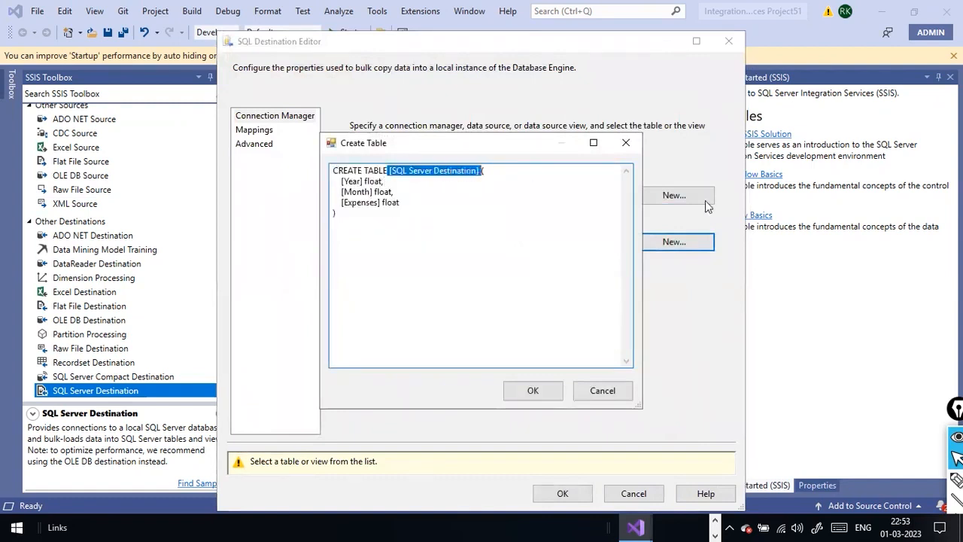
key("Delete")
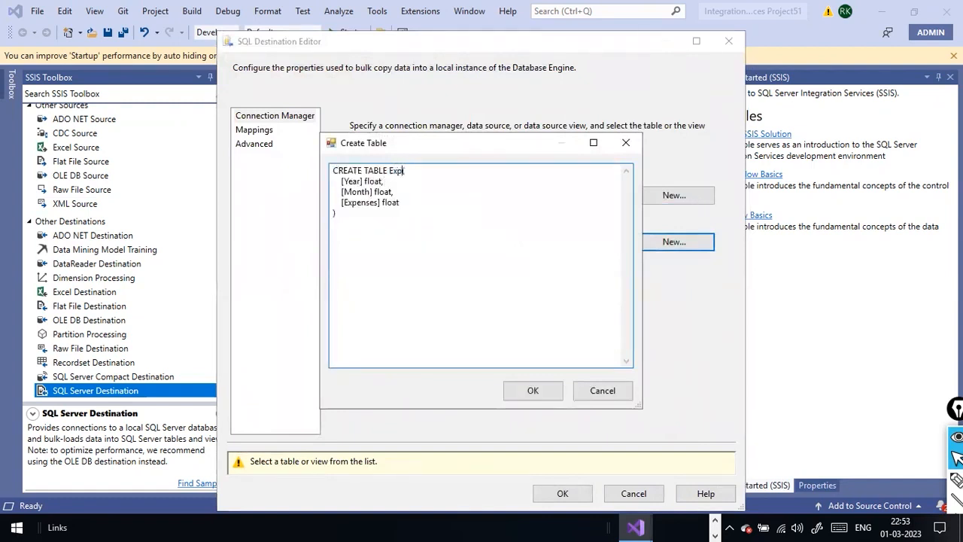
key("BackSpace")
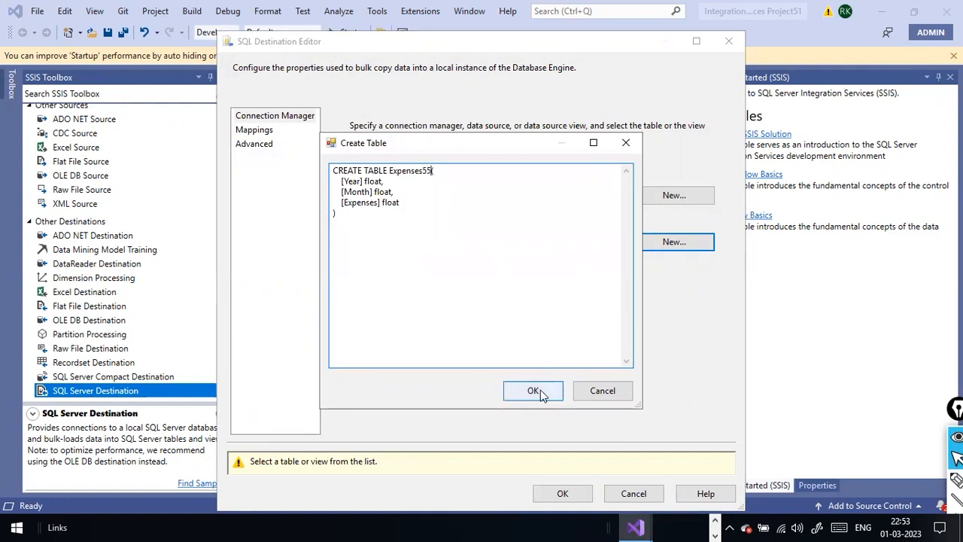
left_click(540, 390)
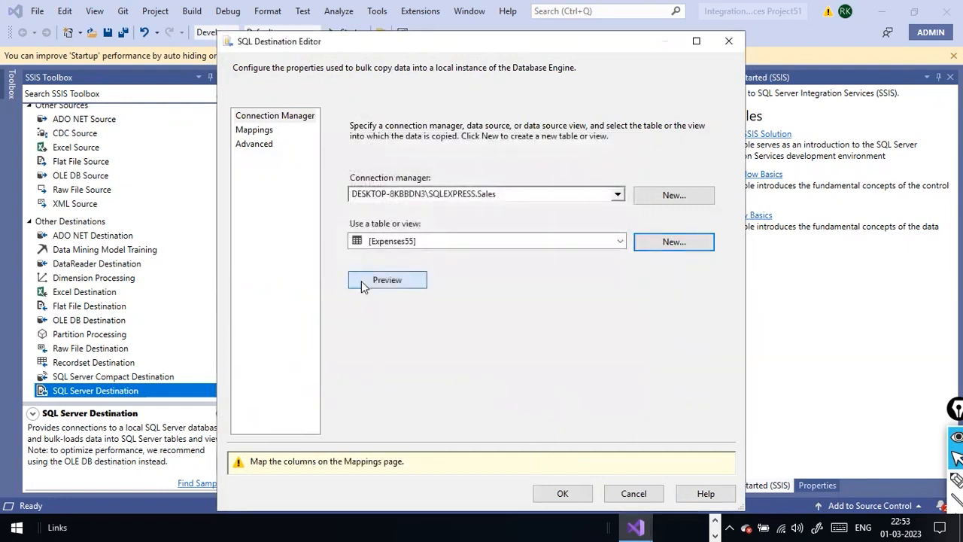
left_click(362, 281)
left_click(591, 399)
left_click(563, 493)
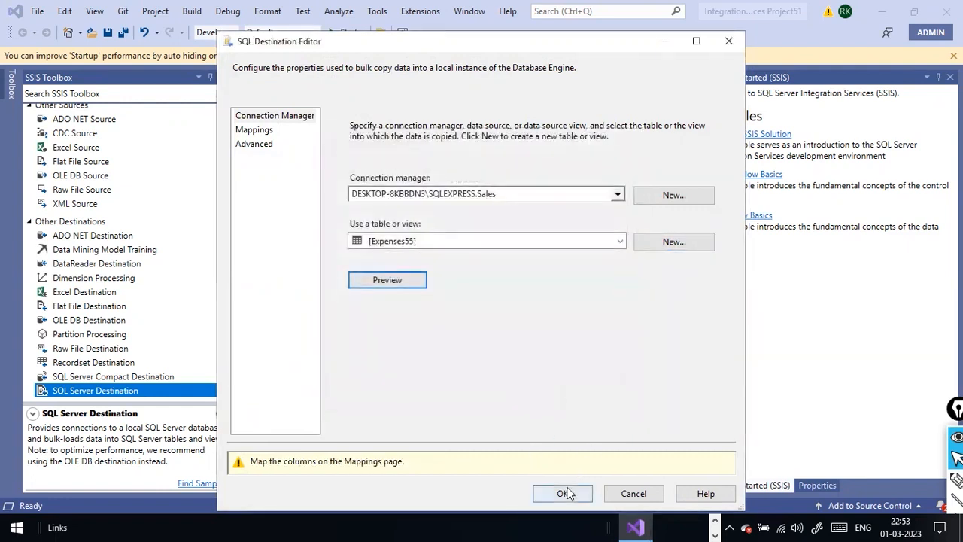
Execute the Data Flow Task and check the expenses55 table with a select query in SQL Server Management Studio.
right_click(593, 227)
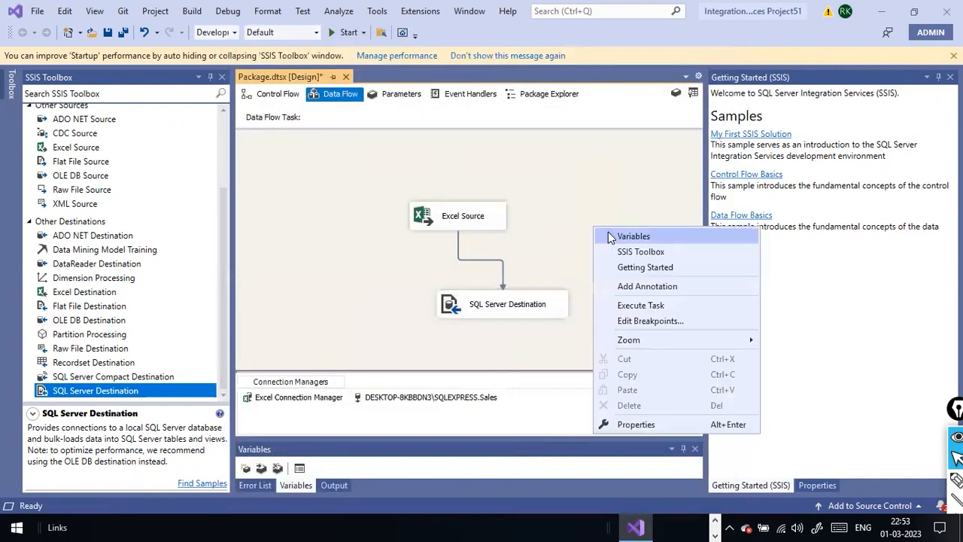
left_click(641, 305)
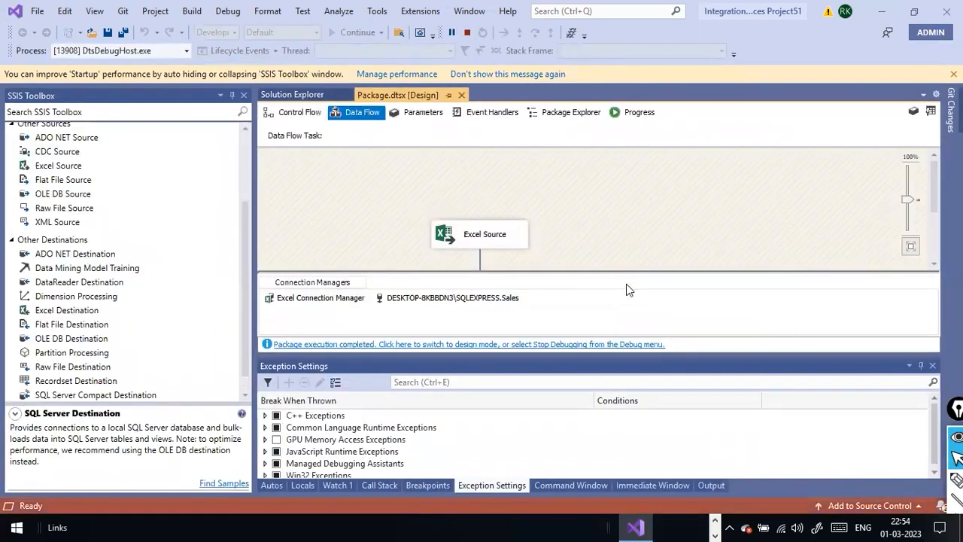
key("alt+Tab")
key("Tab")
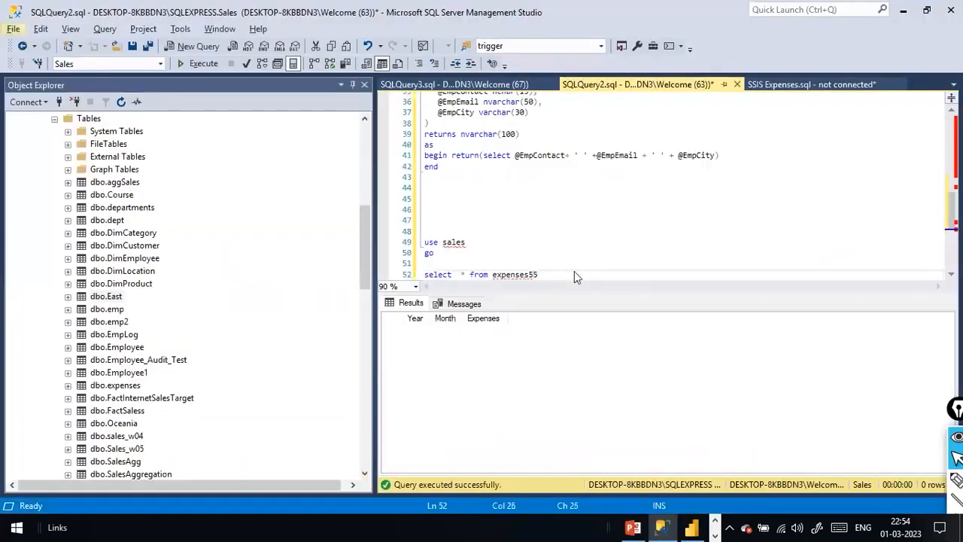
key("alt+Tab")
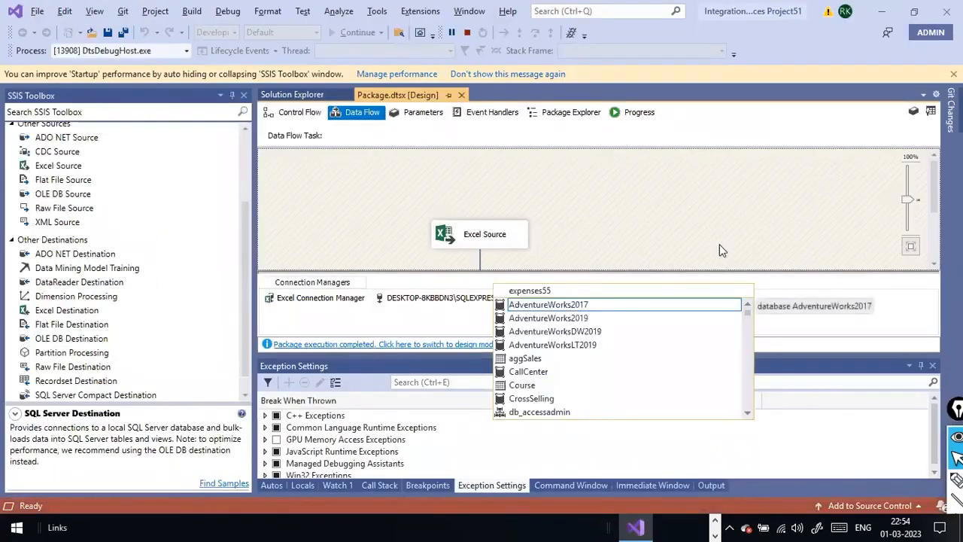
Run the expenses55 query again in SQL Server Management Studio and review the package's execution progress in Visual Studio.
key("alt+Tab")
mouse_move(574, 266)
left_mouse_down()
mouse_move(464, 286)
mouse_move(581, 276)
left_mouse_up()
key("ctrl+c")
left_click(202, 64)
left_click(582, 274)
key("ctrl+Return")
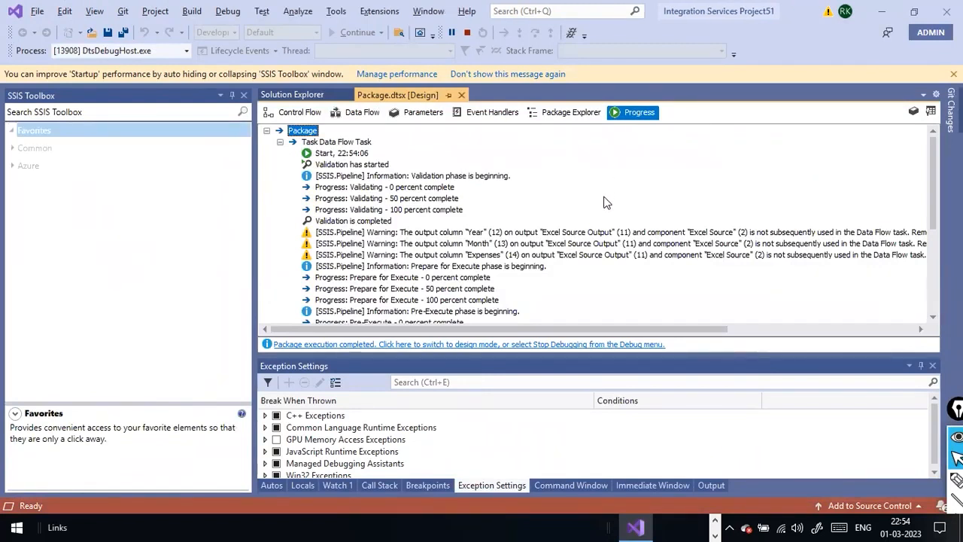
scroll(606, 222, "down", 4)
scroll(607, 222, "up", 5)
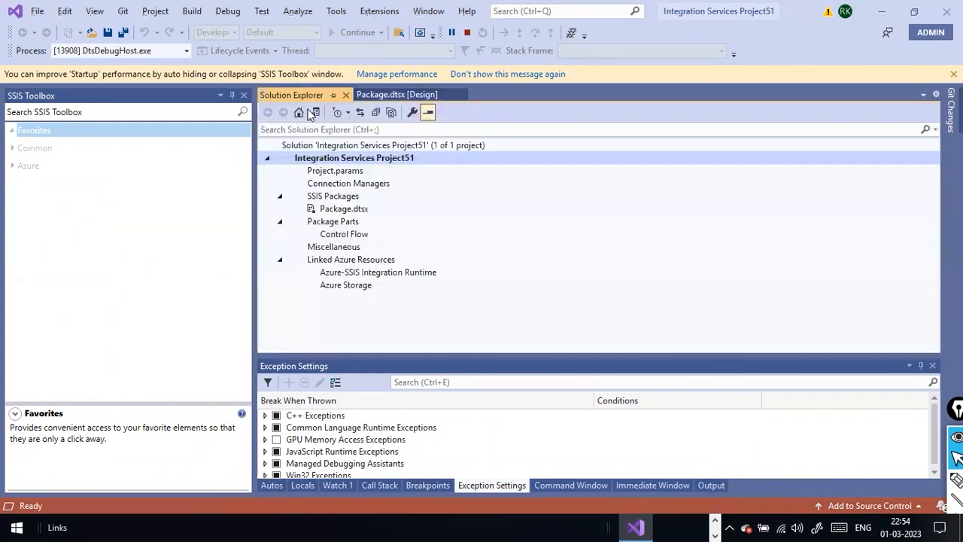
Reopen the SQL Server Destination and map the Year, Month and Expenses input columns to the matching destination columns.
left_click(308, 119)
left_click(362, 113)
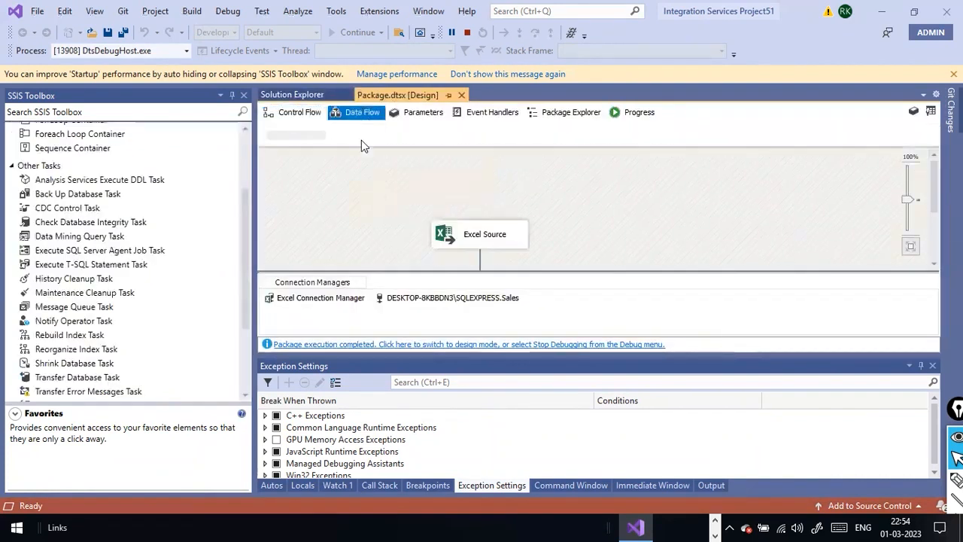
scroll(481, 226, "down", 2)
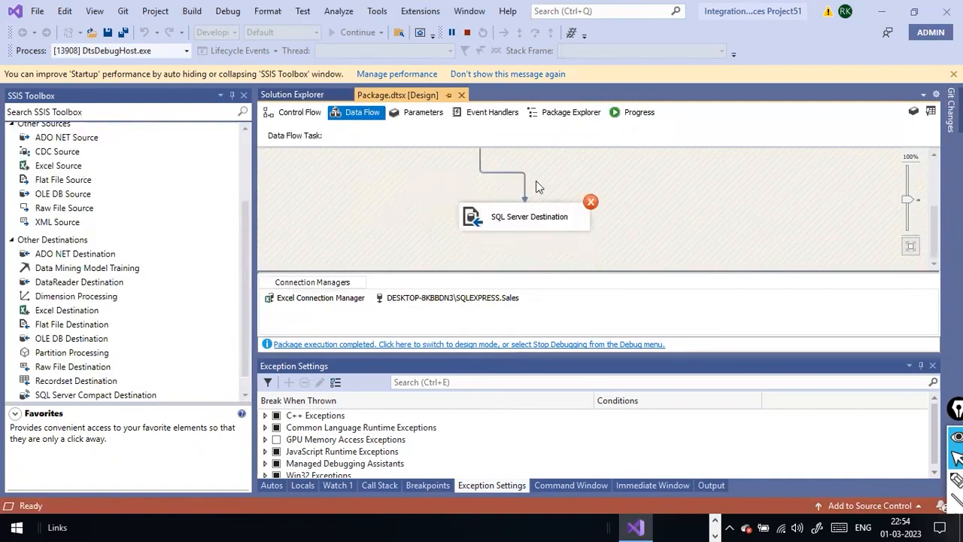
right_click(525, 213)
left_click(534, 219)
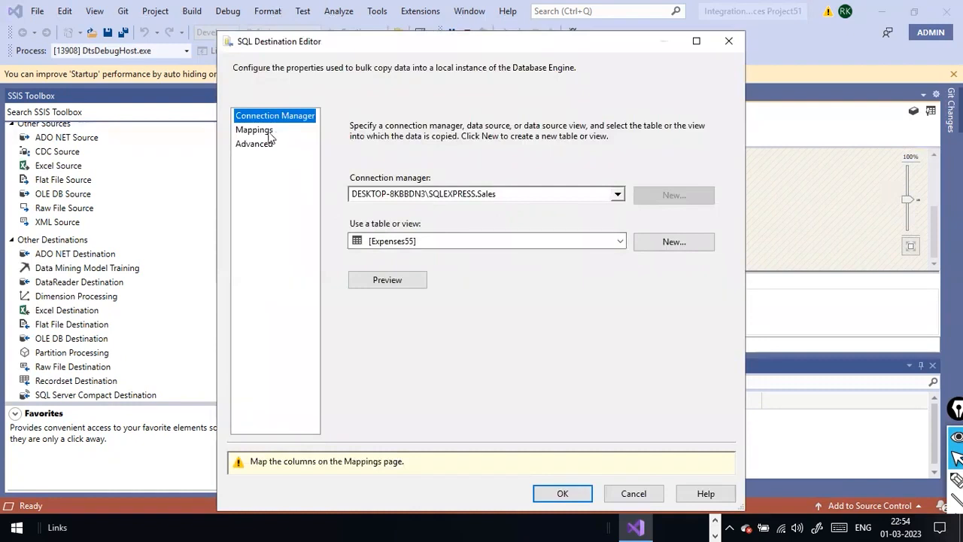
left_click(256, 131)
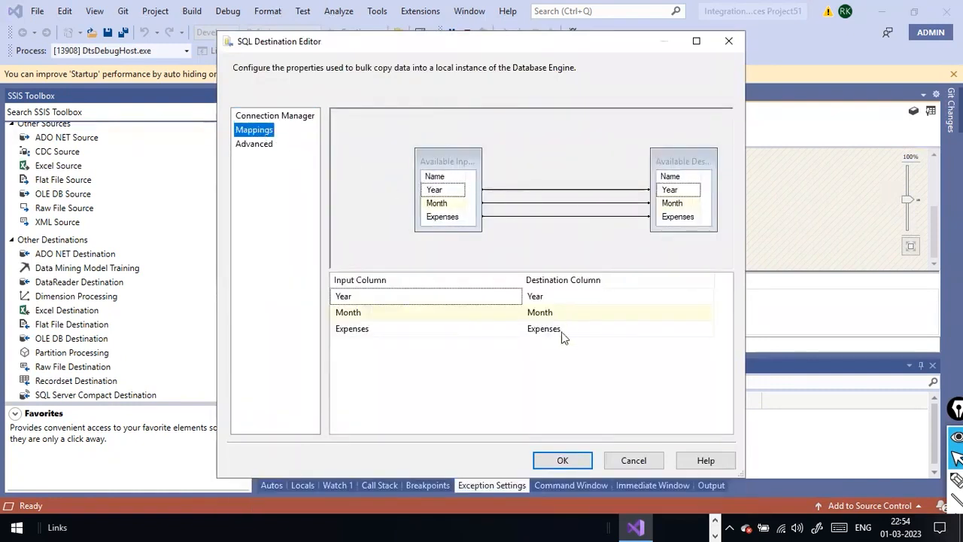
left_click(563, 459)
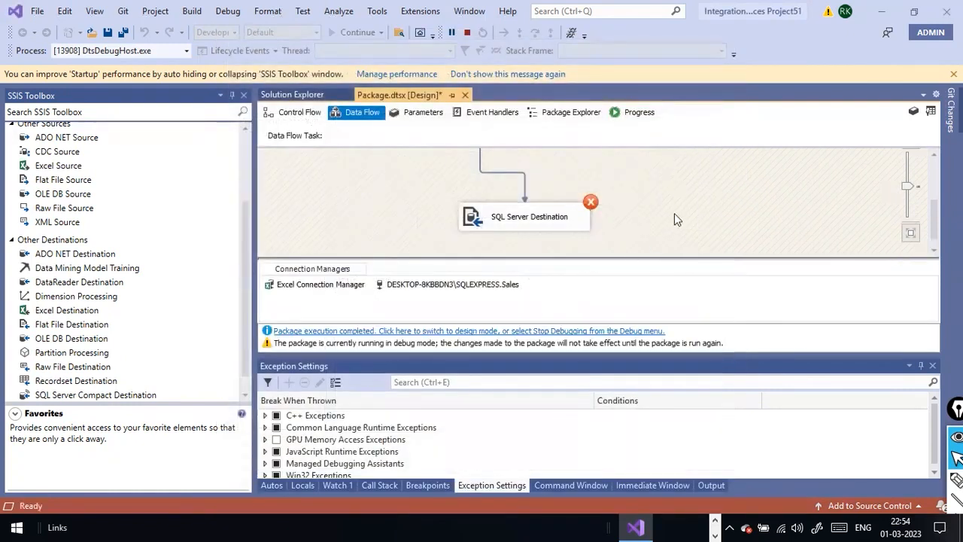
Return to design mode and execute the Data Flow Task again, then switch to SQL Server Management Studio.
left_click(580, 332)
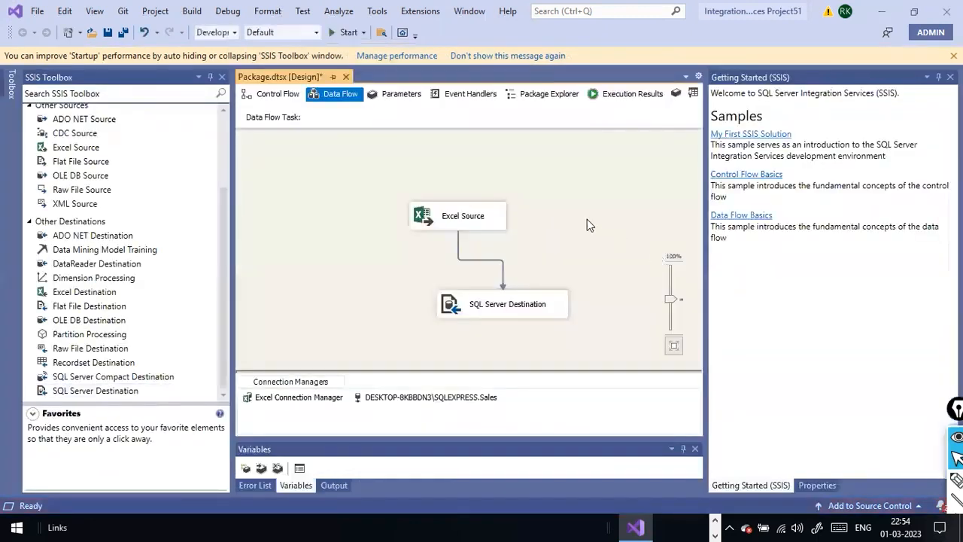
right_click(540, 217)
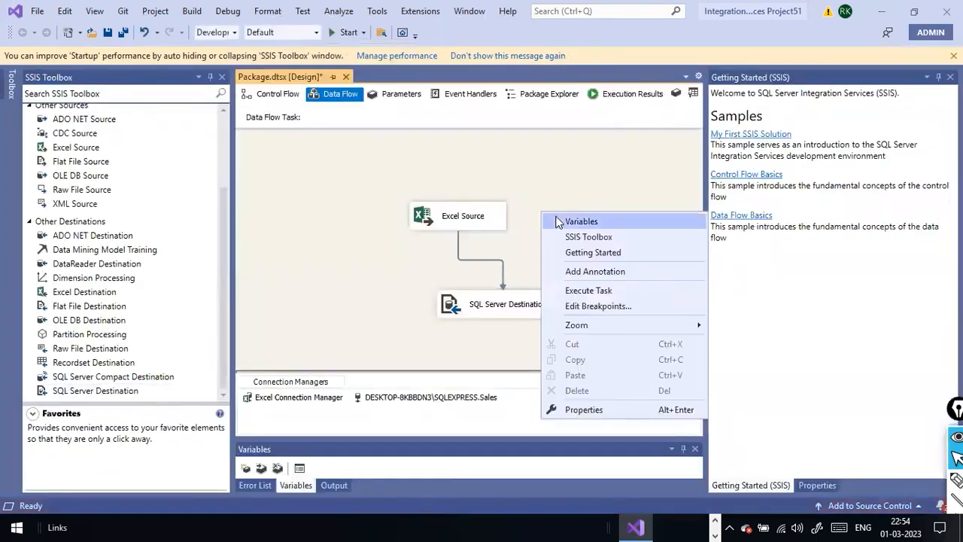
left_click(587, 290)
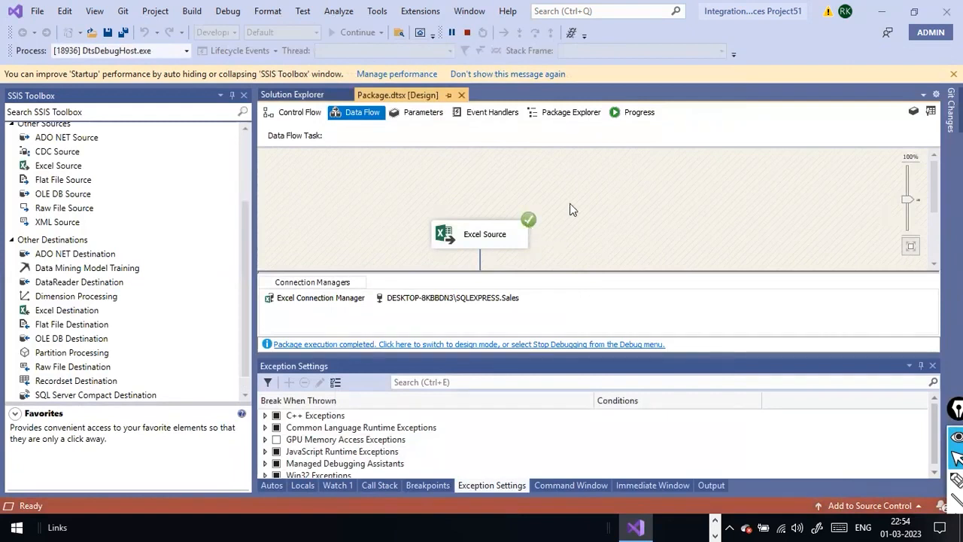
key("alt+Tab")
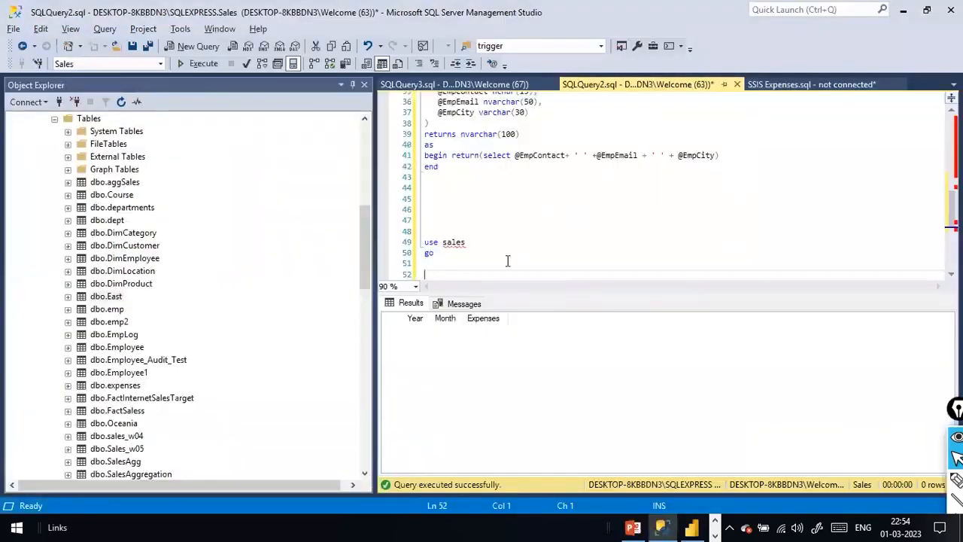
Run the query select * from expenses55 in the Sales database, then switch back to Visual Studio.
key("ctrl+v")
key("shift+Home")
left_click(210, 67)
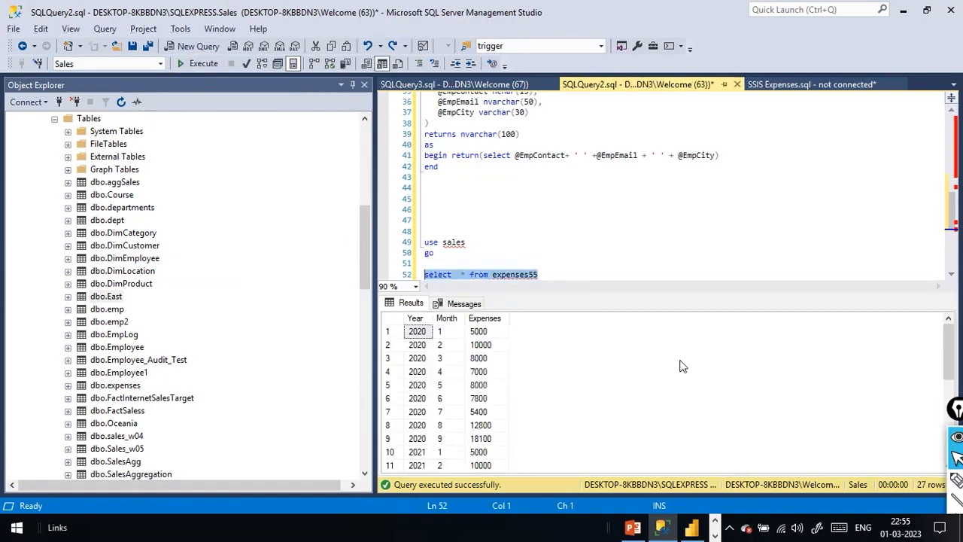
key("alt+Tab")
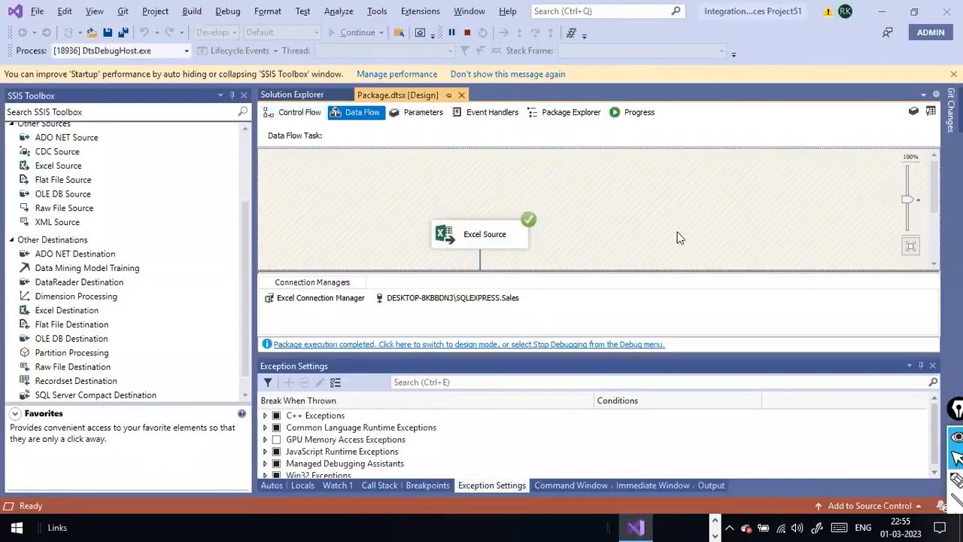
key("alt+Tab")
key("alt+Tab")
Examine the control flow, the Data Flow Task's contents and the available sources and destinations in the SSIS Toolbox.
scroll(137, 146, "up", 3)
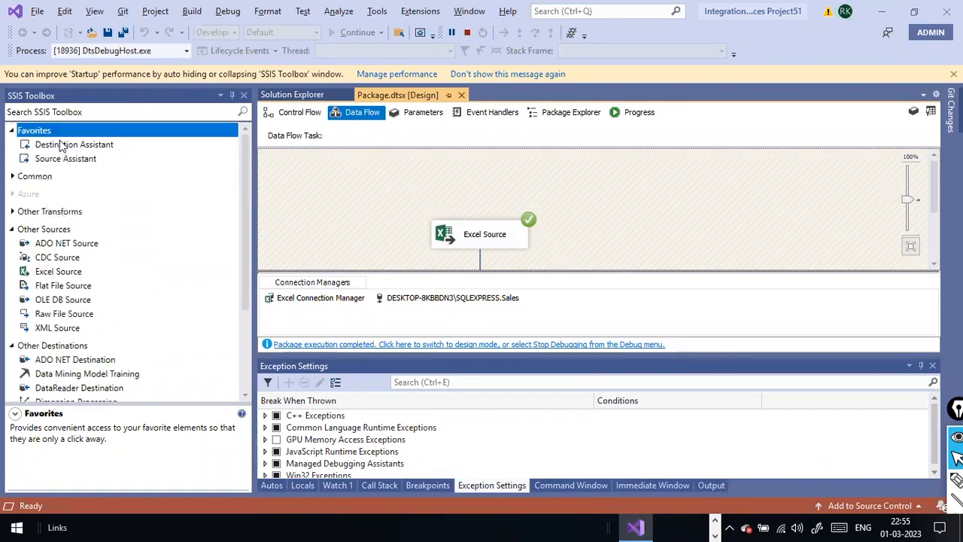
left_click(305, 112)
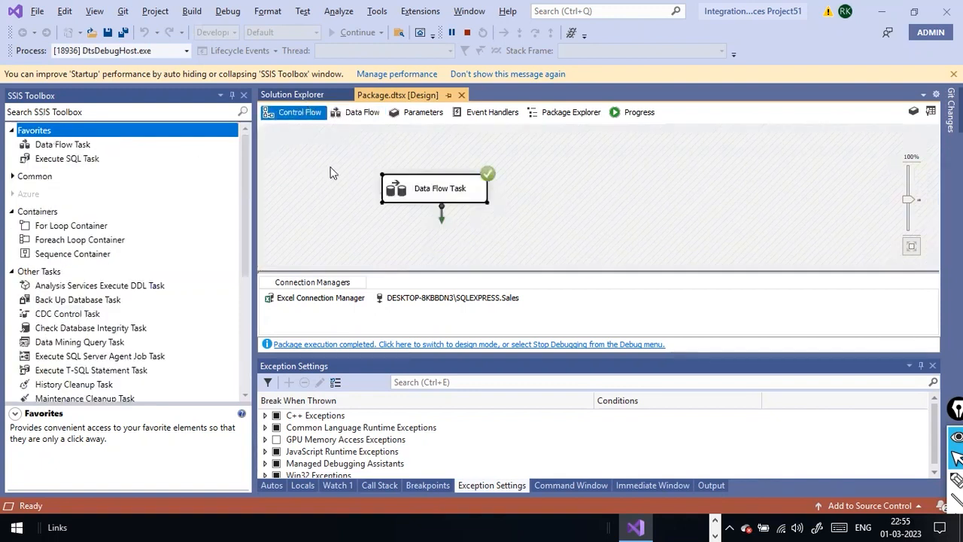
right_click(440, 198)
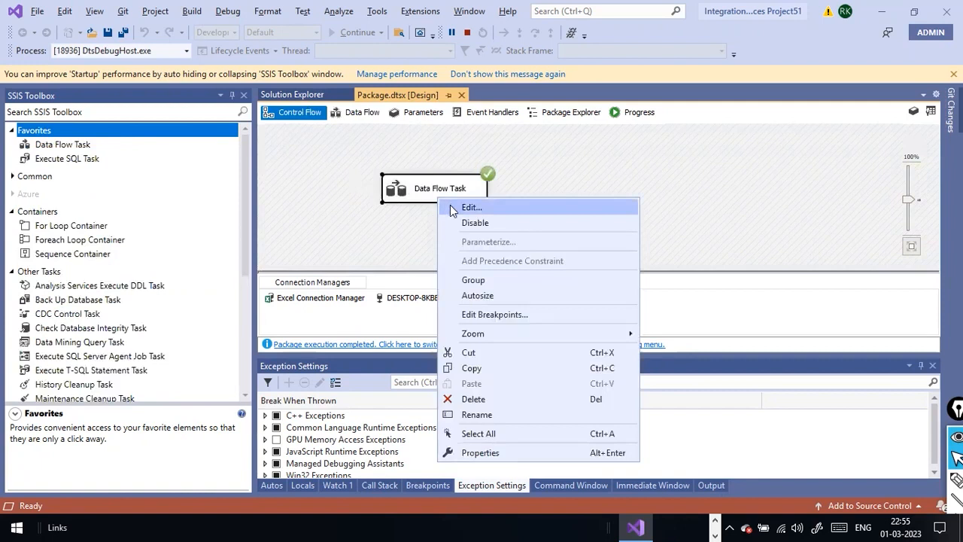
left_click(471, 208)
scroll(640, 215, "down", 3)
scroll(646, 222, "up", 2)
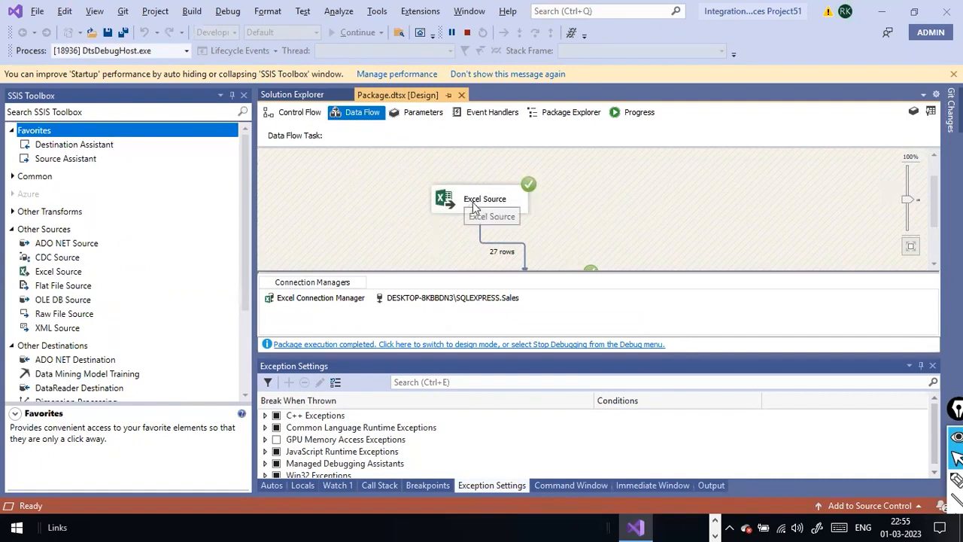
scroll(469, 207, "down", 2)
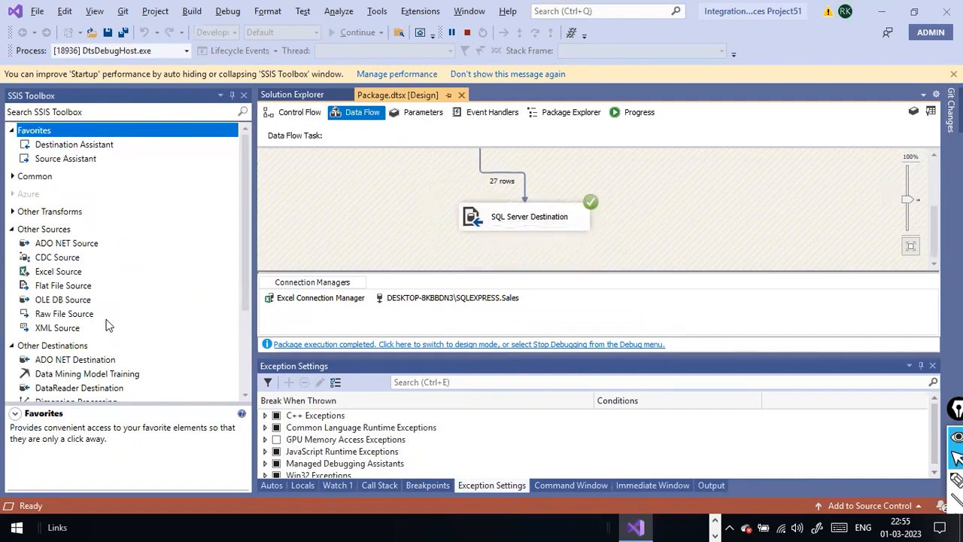
scroll(109, 325, "down", 3)
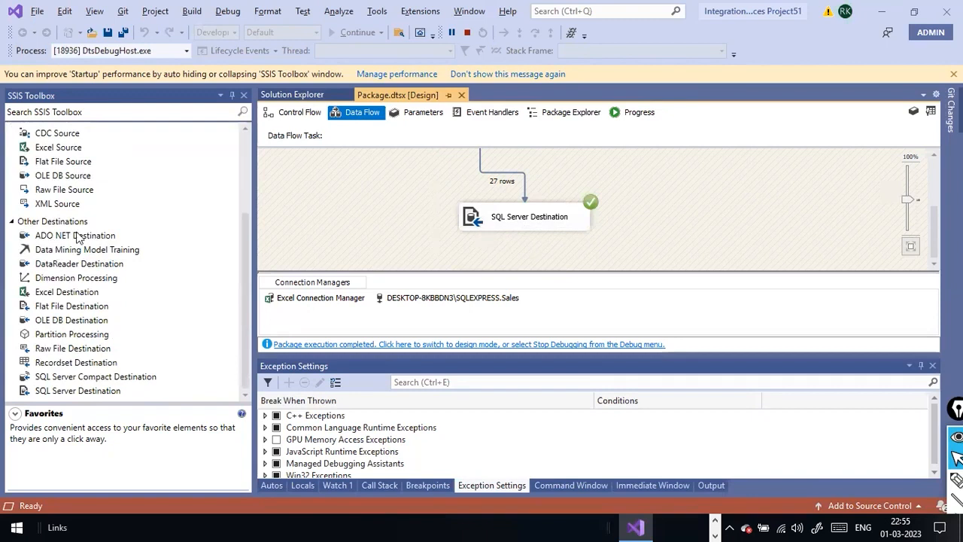
scroll(493, 225, "up", 2)
scroll(497, 218, "down", 1)
Review the Excel Source's connection settings, try to preview the Expenses$ sheet, and close the editor without changes.
right_click(498, 200)
left_click(506, 207)
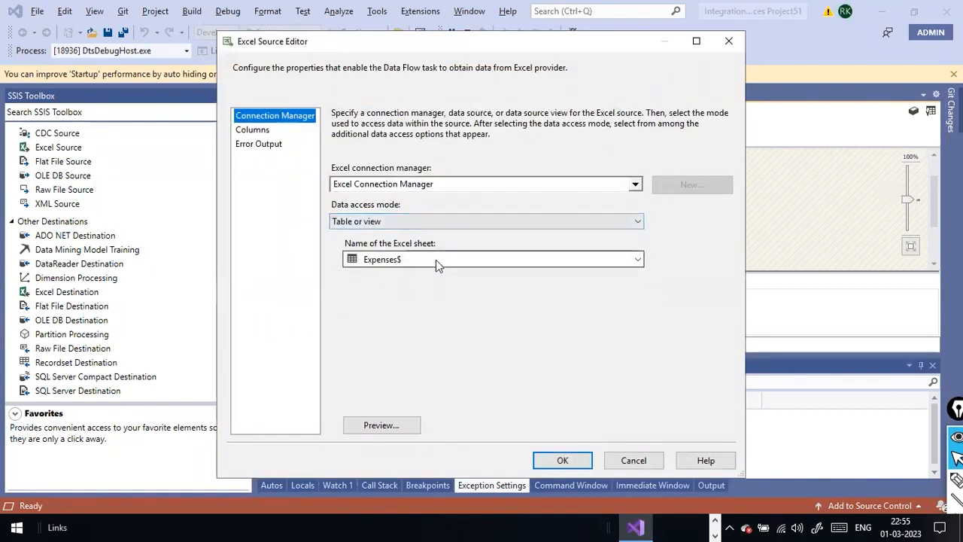
left_click(383, 423)
left_click(687, 291)
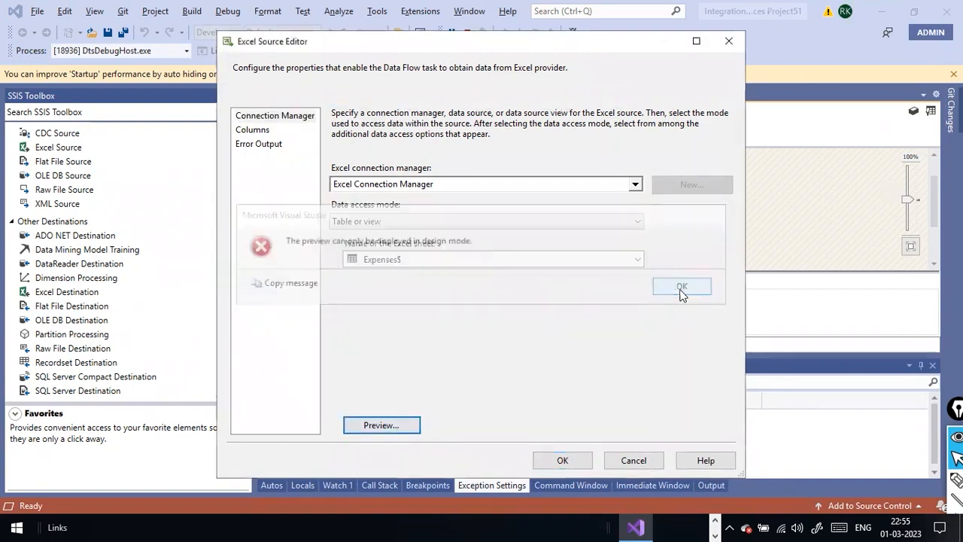
left_click(633, 460)
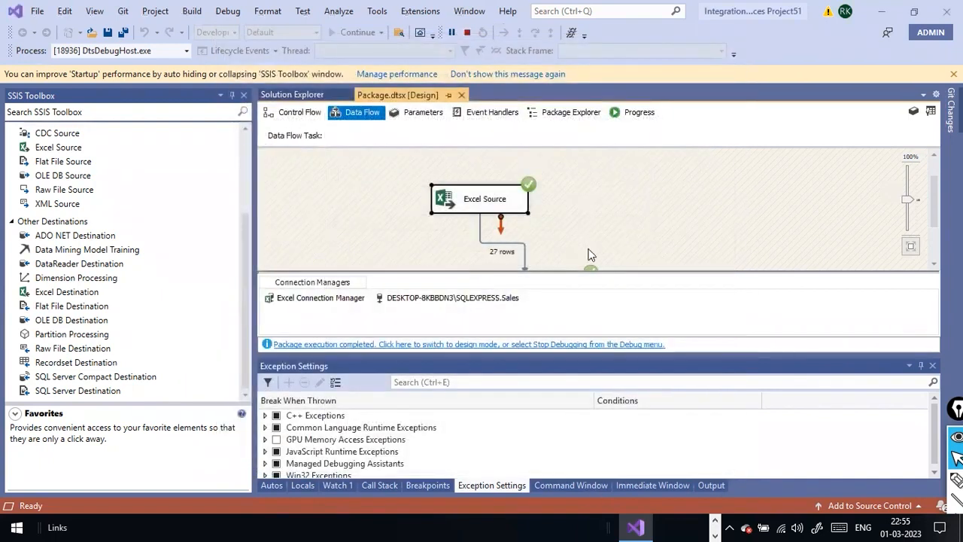
Enlarge the data flow canvas and create a new [SQL Server Destination] table with float Year, Month and Expenses columns from the destination's settings.
left_click_drag(600, 272, 598, 317)
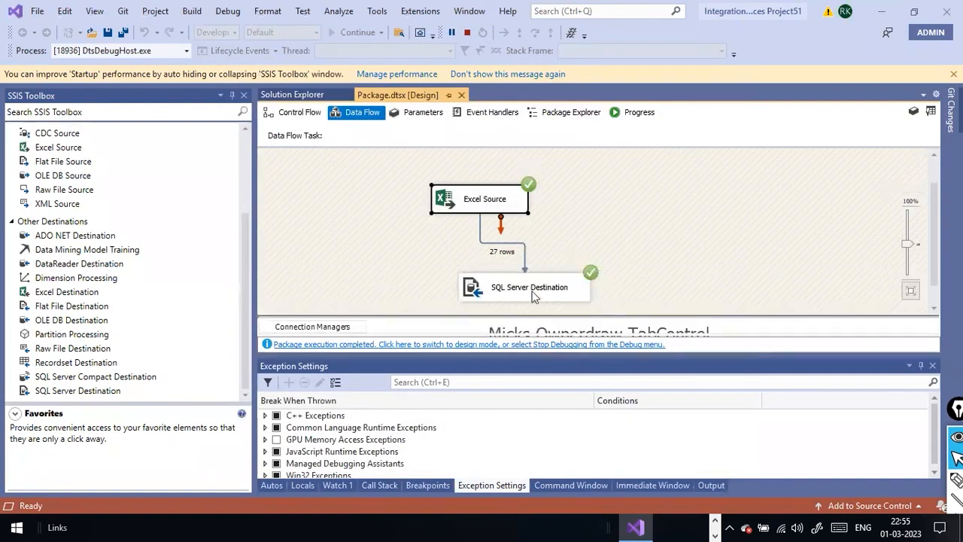
left_click(581, 291)
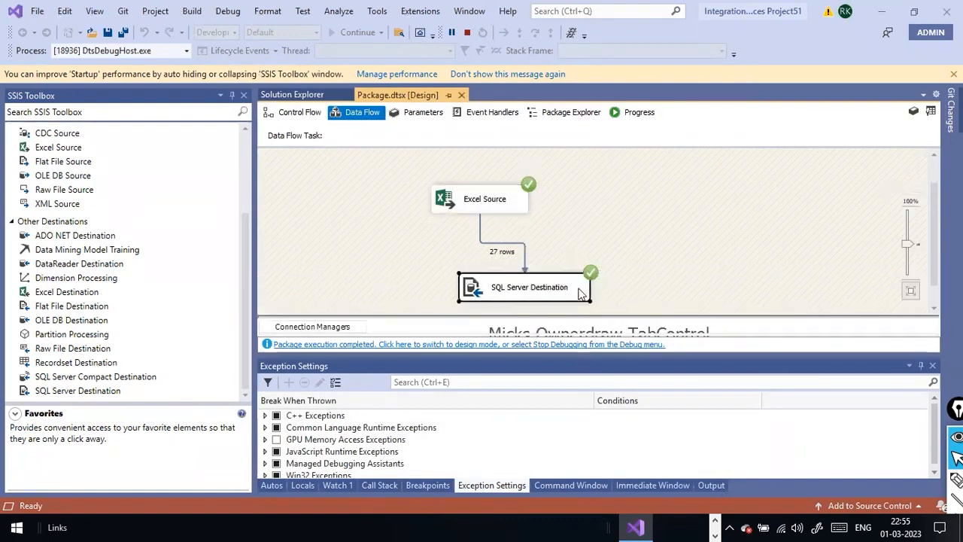
right_click(581, 291)
left_click(599, 298)
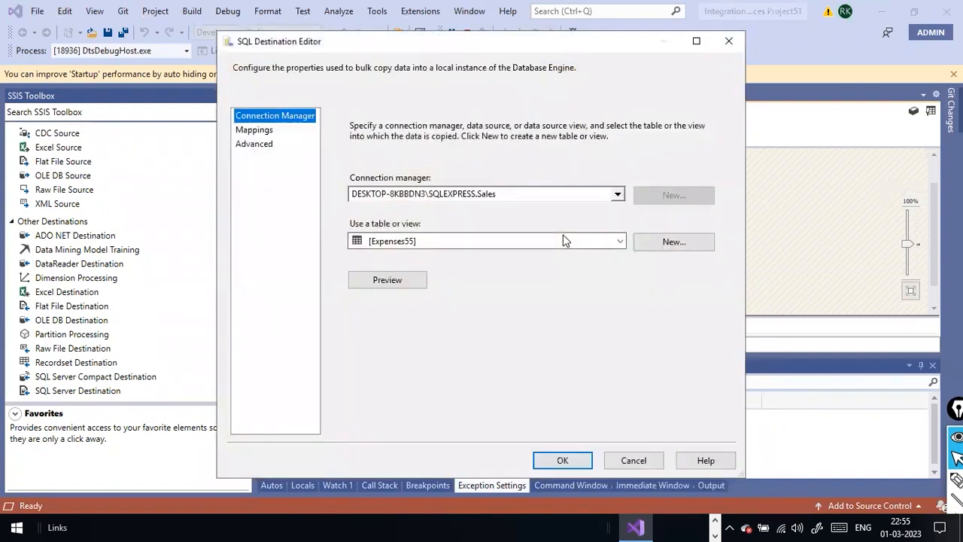
left_click(686, 248)
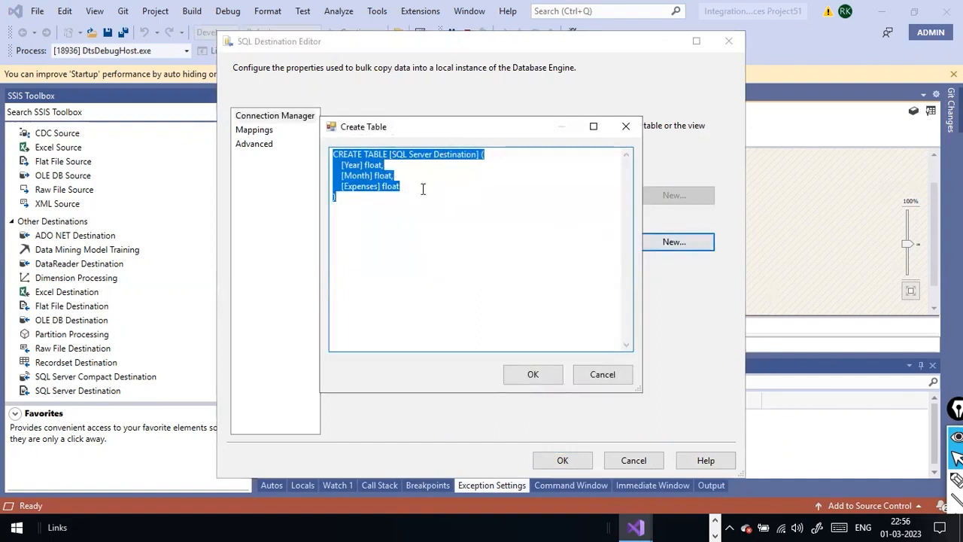
left_click(422, 186)
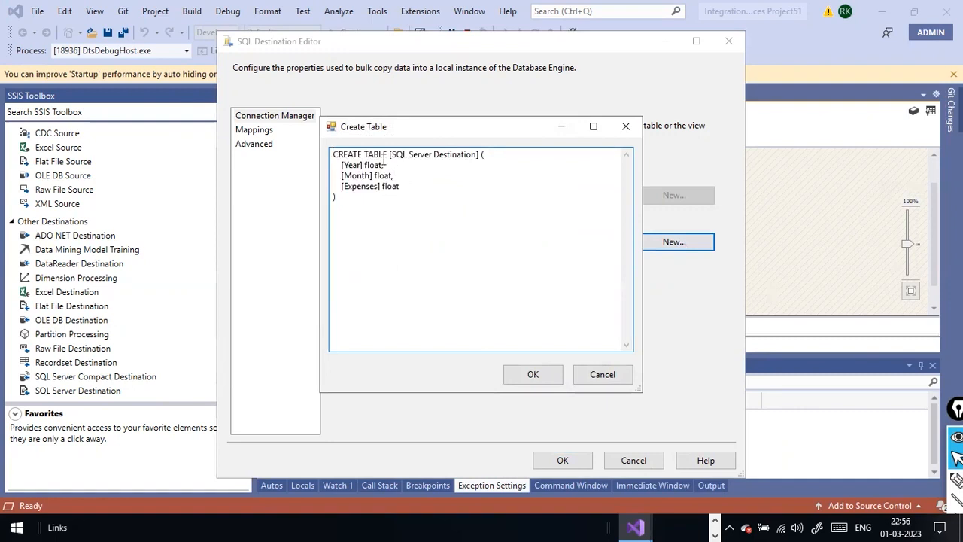
left_click_drag(391, 154, 484, 158)
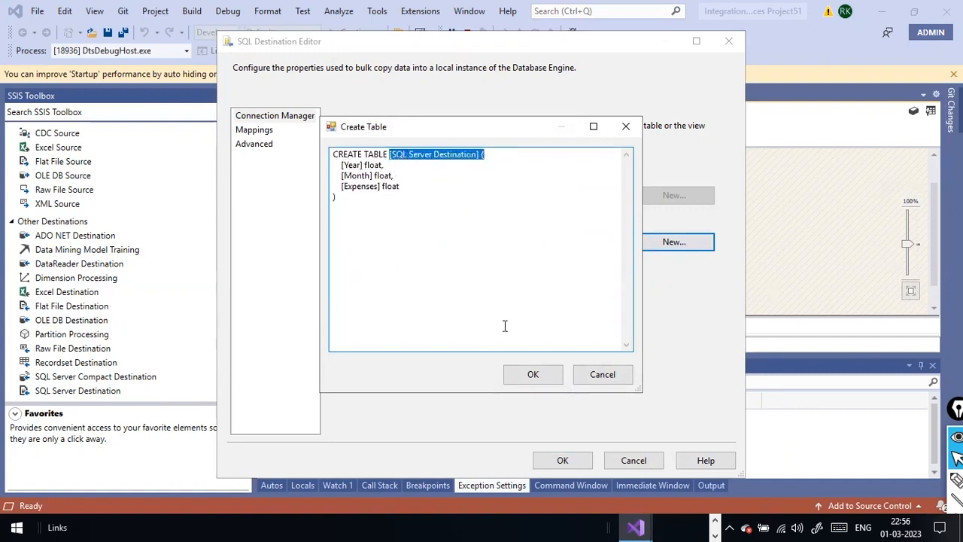
left_click(534, 376)
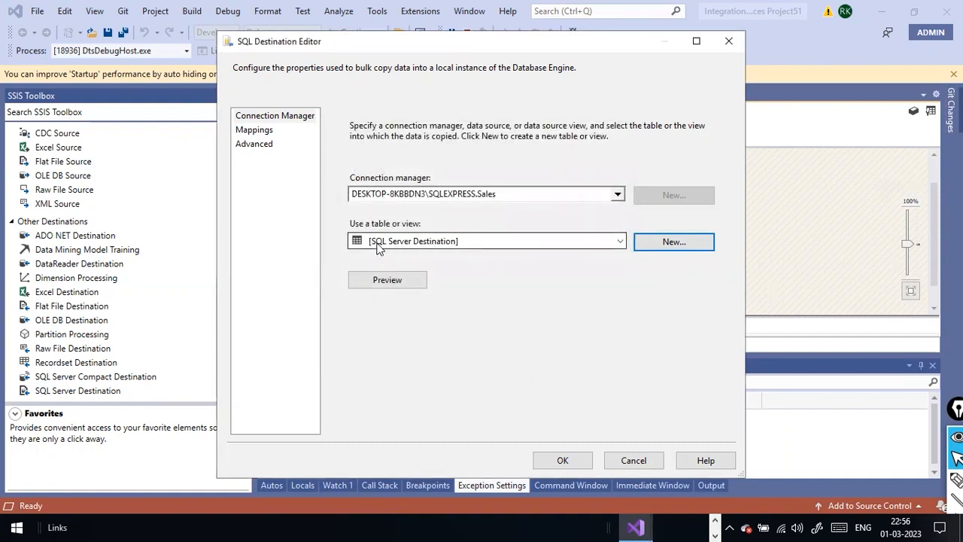
Set the SQL Server Destination's table to [dbo].[Expenses55], try to preview it, and accept the settings.
left_click(620, 241)
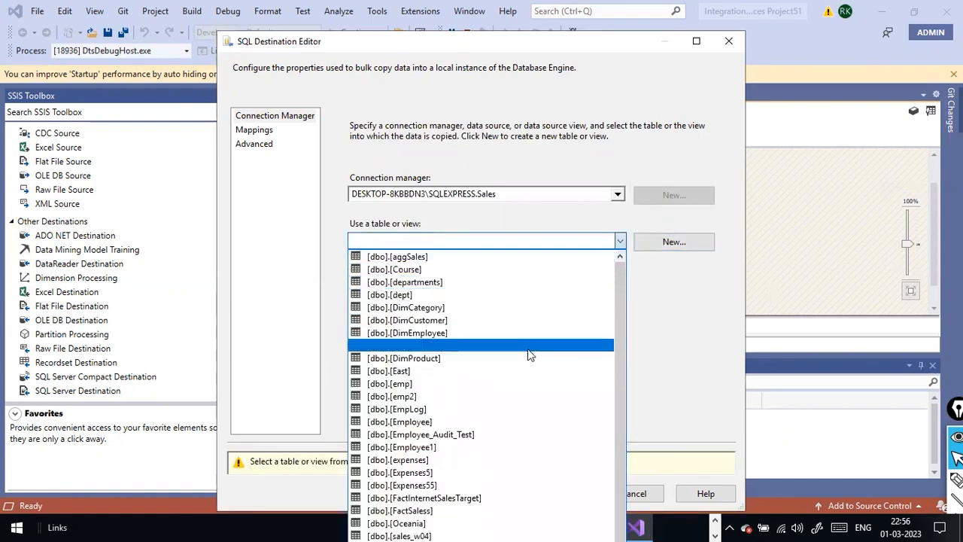
scroll(482, 422, "down", 2)
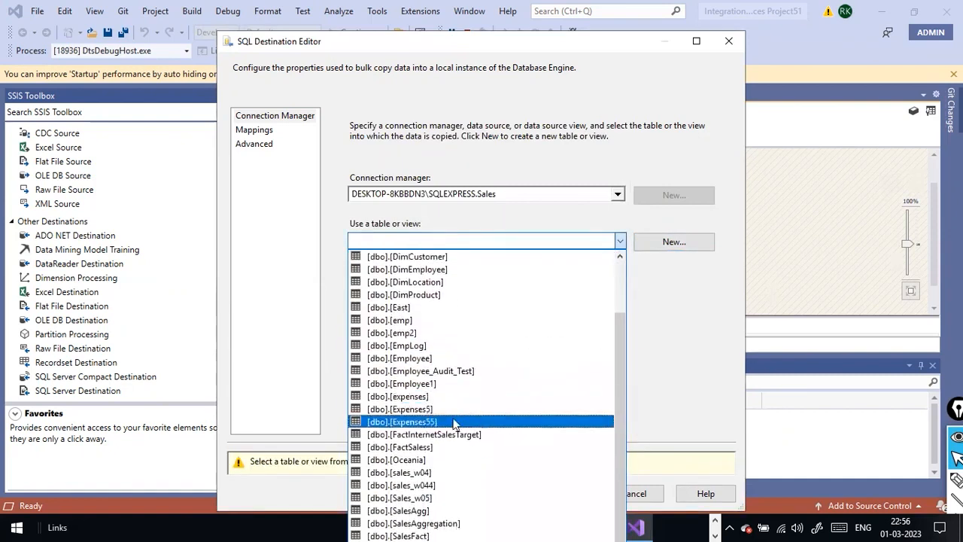
left_click(453, 423)
left_click(399, 283)
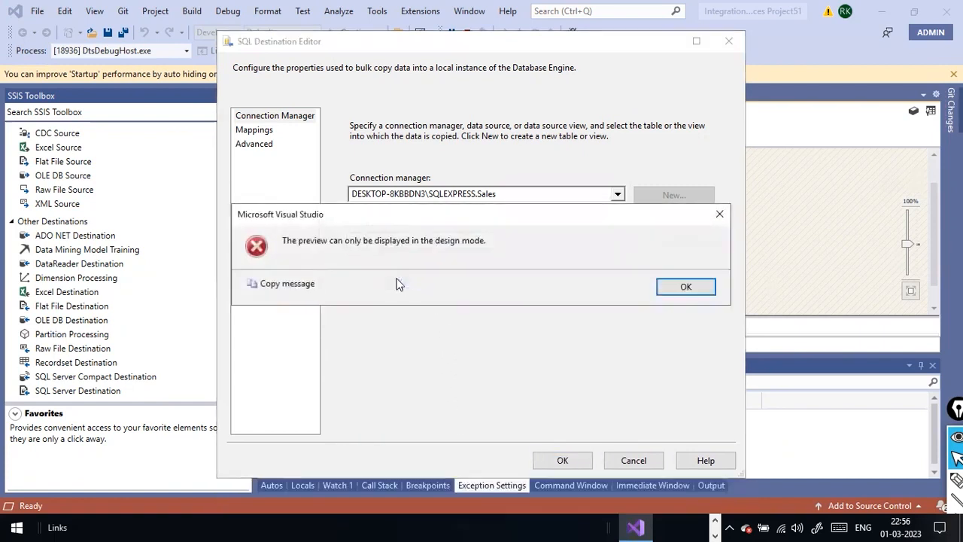
left_click(667, 287)
left_click(562, 462)
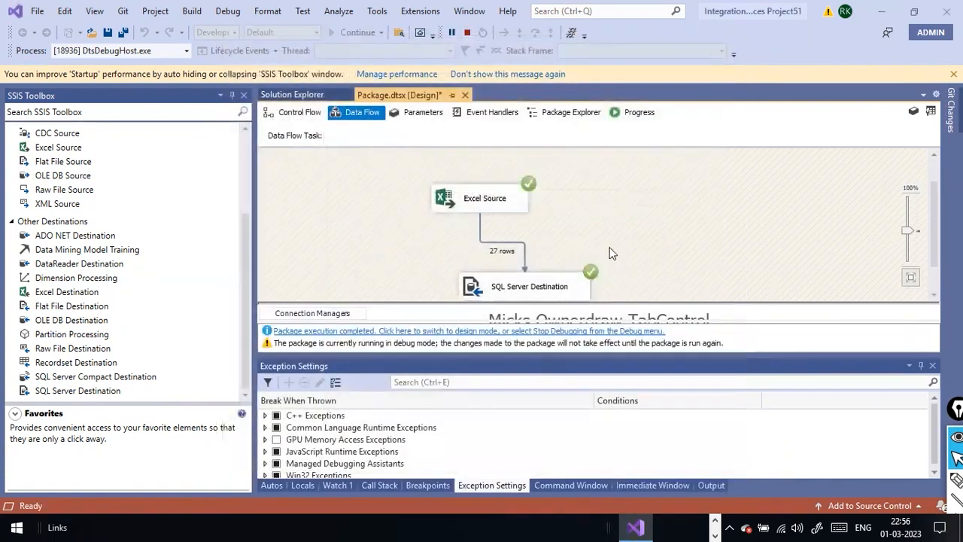
Return the package to design mode and execute the Data Flow Task, then switch to SQL Server Management Studio.
right_click(633, 204)
left_click(522, 331)
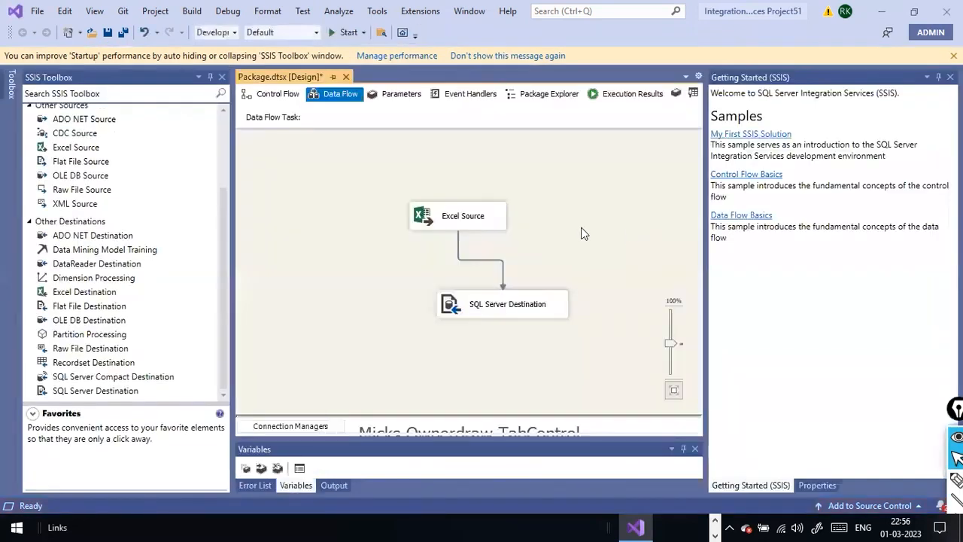
right_click(581, 230)
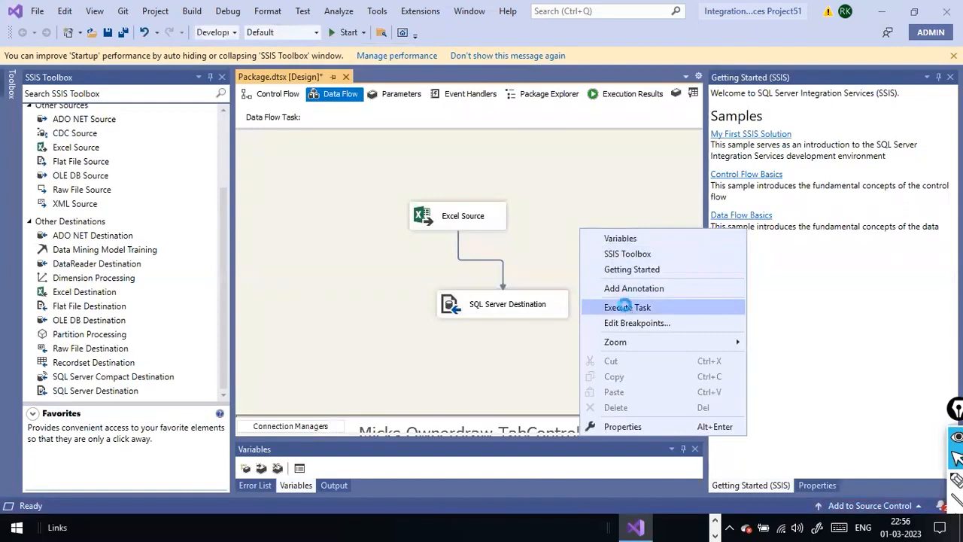
left_click(627, 307)
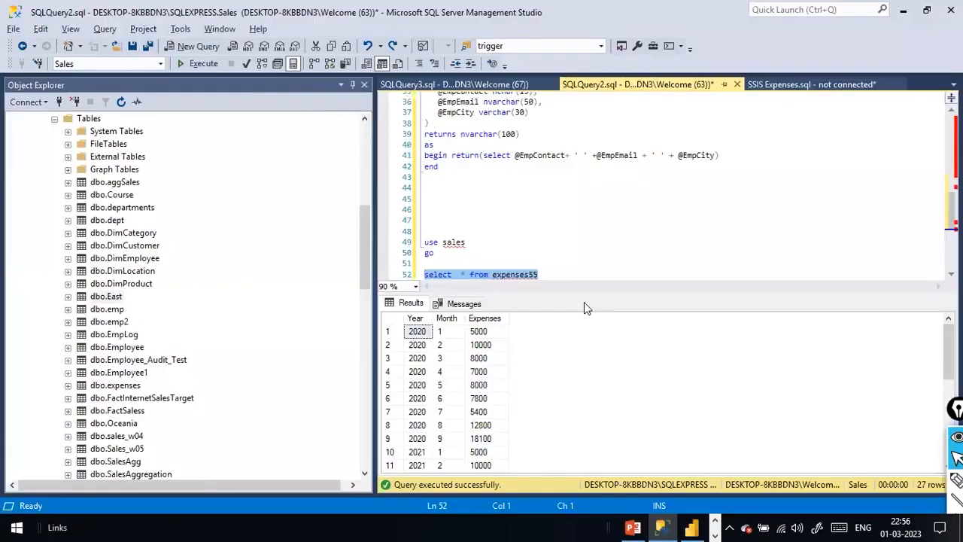
Rerun the expenses55 query and look through the returned rows for the newly loaded data.
left_click(216, 64)
scroll(528, 358, "down", 9)
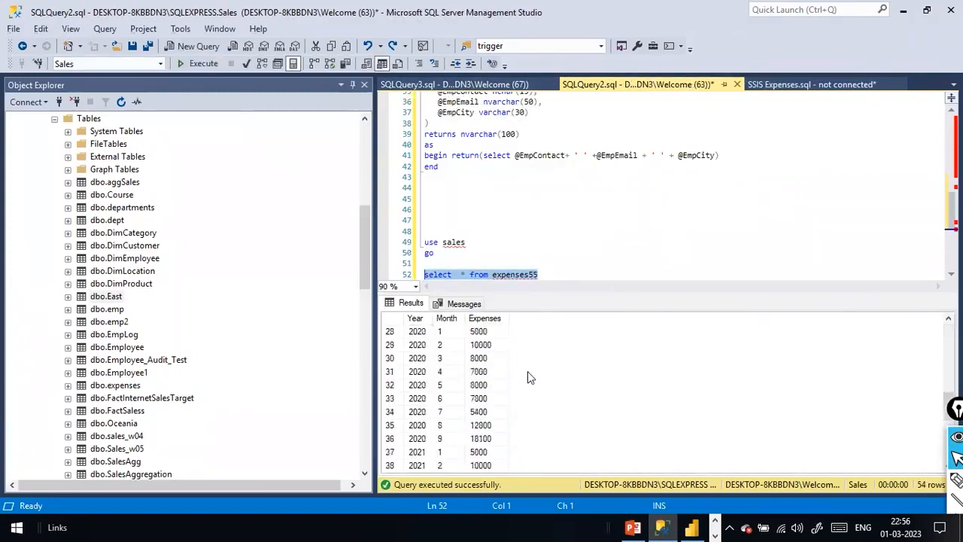
scroll(528, 371, "down", 5)
scroll(527, 371, "up", 5)
scroll(528, 371, "down", 5)
scroll(527, 371, "up", 14)
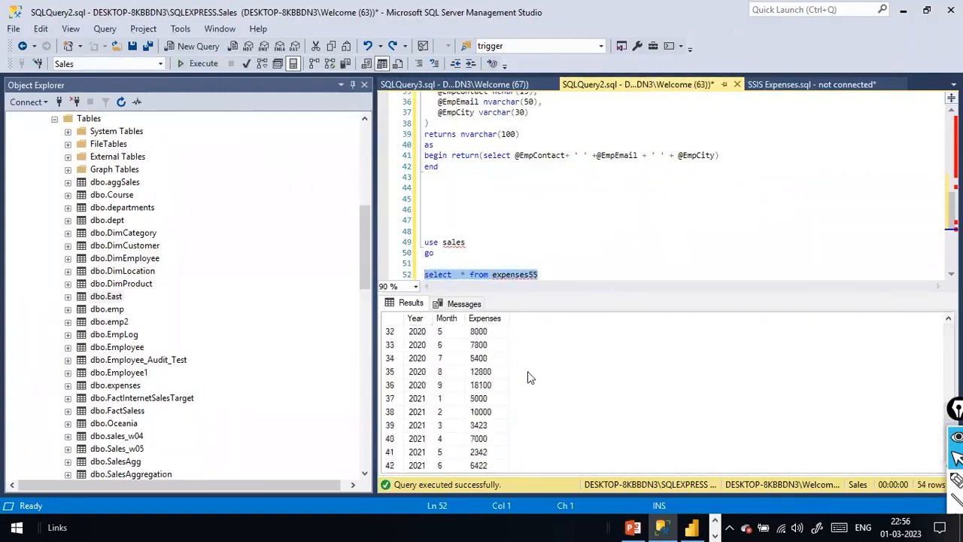
left_click(559, 278)
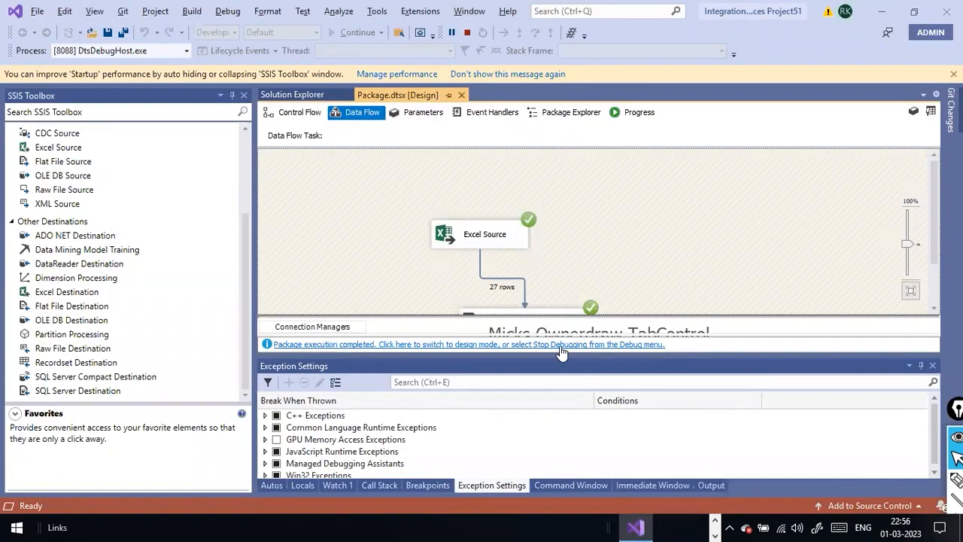
Return the package to design mode and check the SQL Server Destination's column mappings for Year, Month and Expenses.
left_click(560, 344)
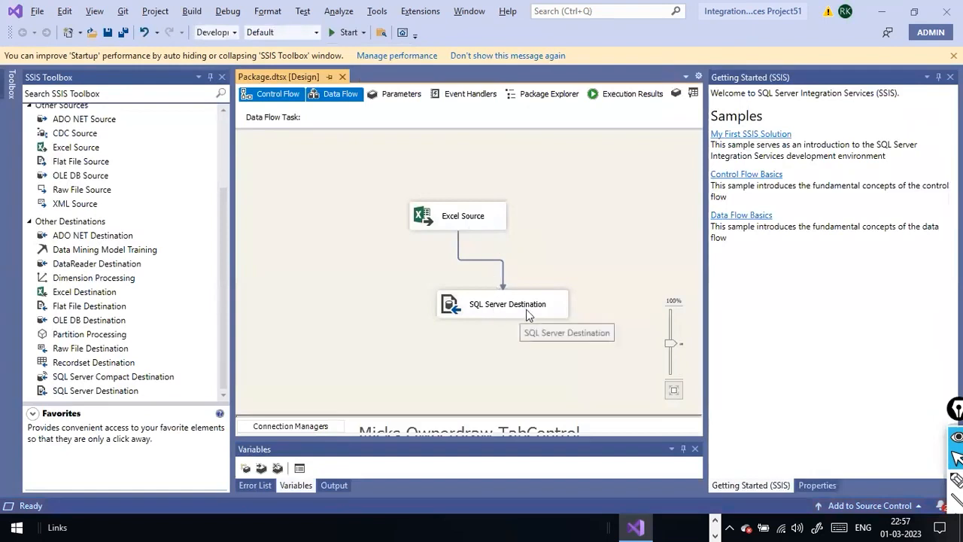
scroll(124, 316, "up", 3)
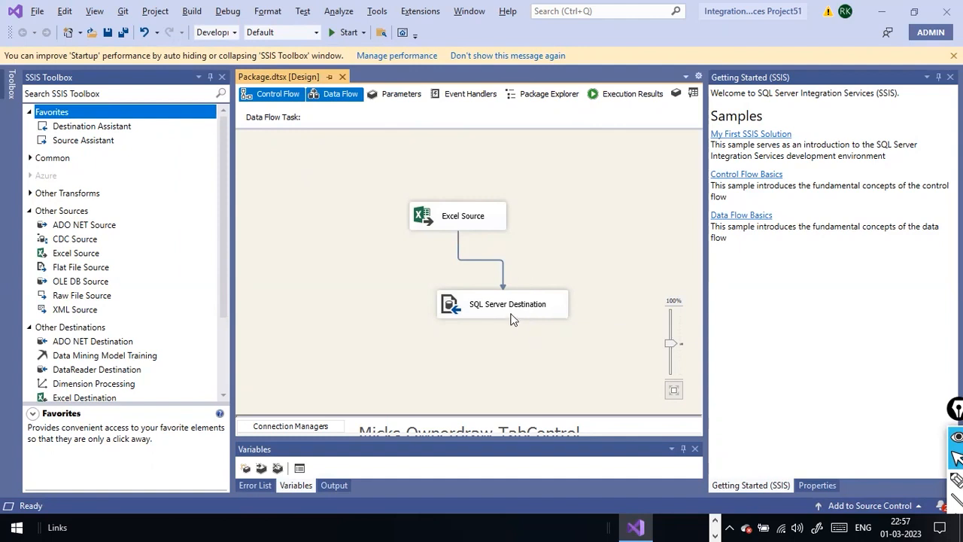
right_click(503, 280)
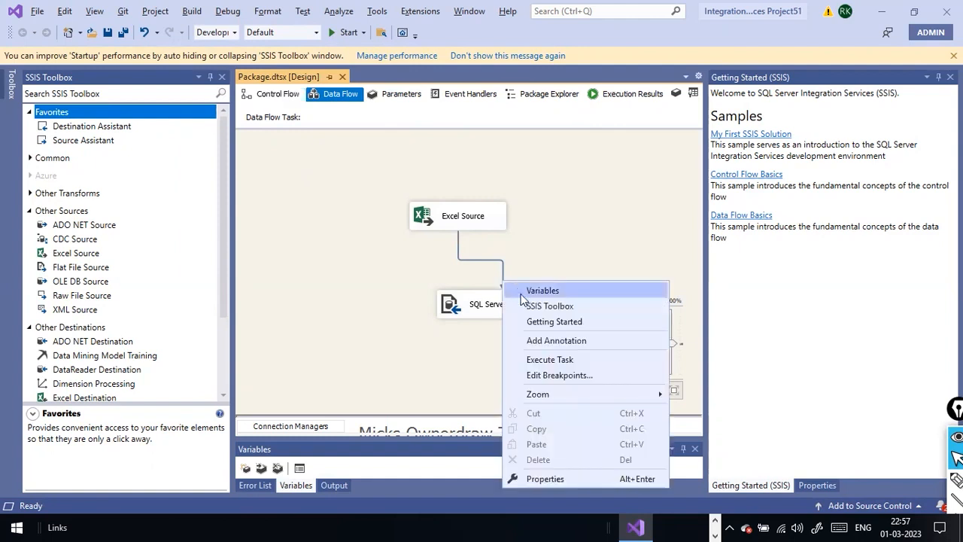
left_click(521, 240)
right_click(548, 309)
left_click(573, 312)
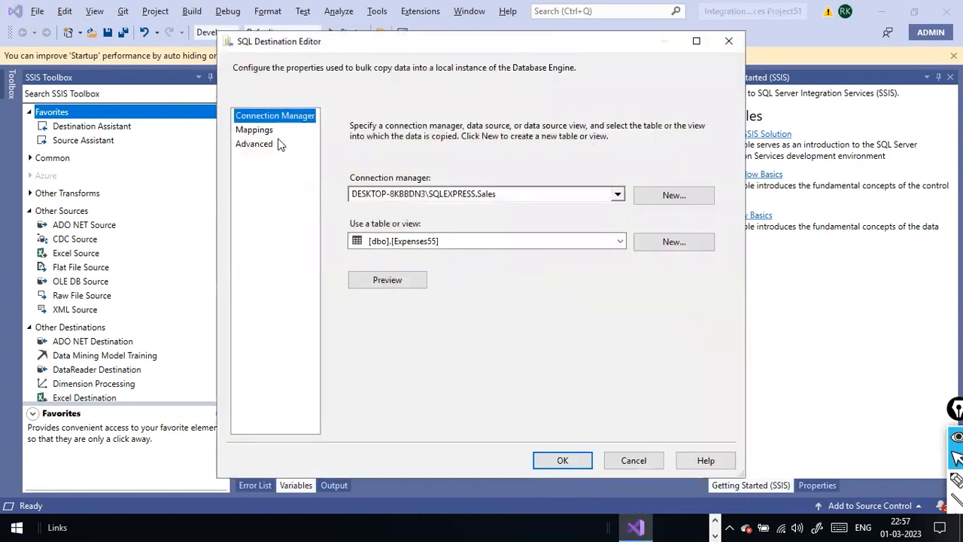
left_click(255, 134)
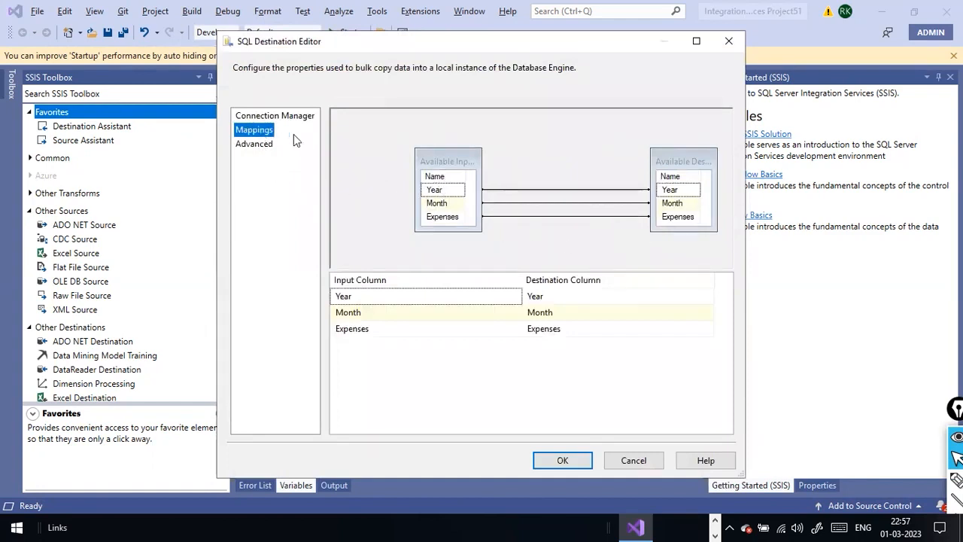
left_click(566, 462)
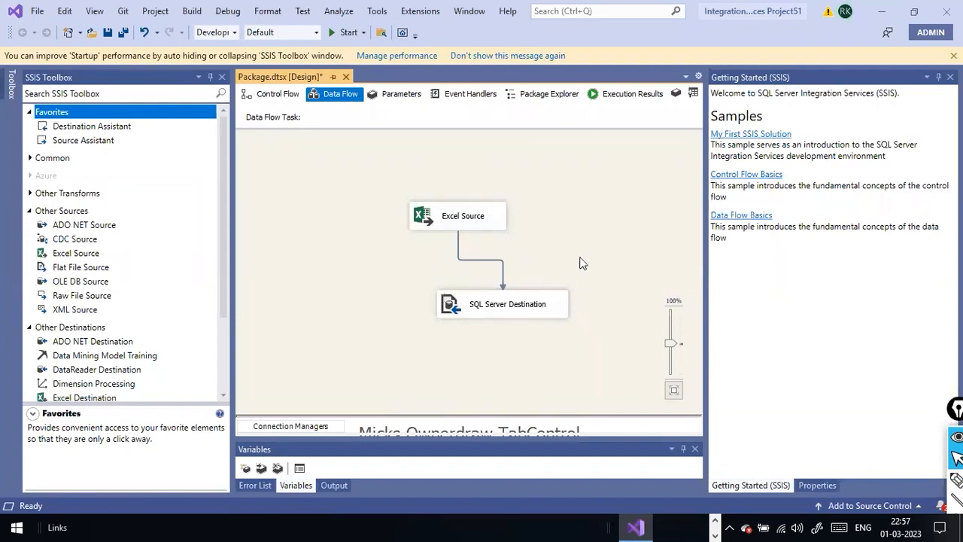
right_click(553, 237)
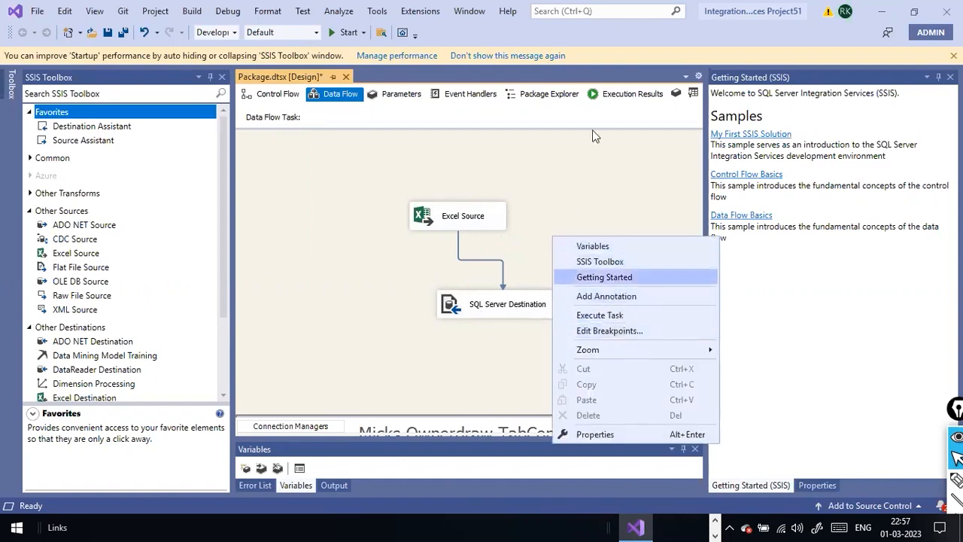
left_click(605, 277)
right_click(619, 174)
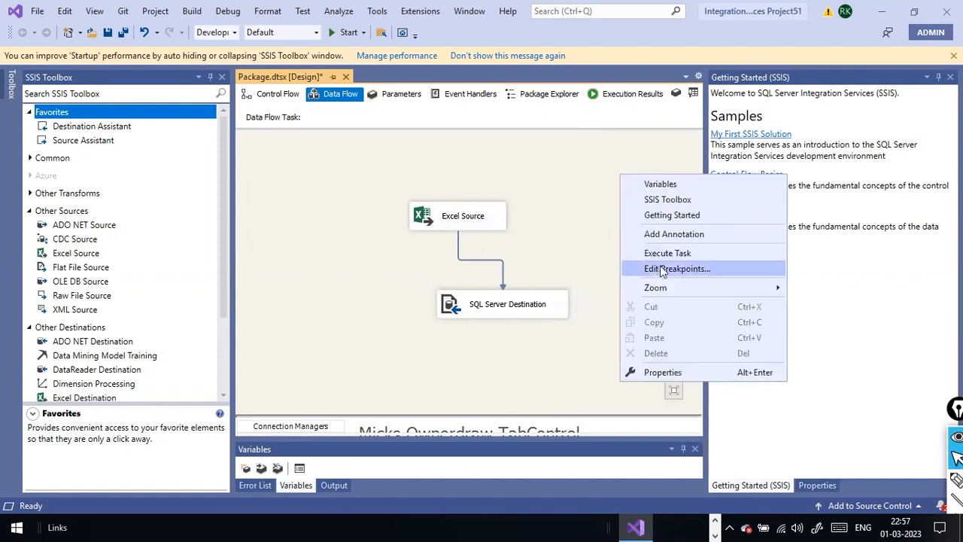
left_click(593, 214)
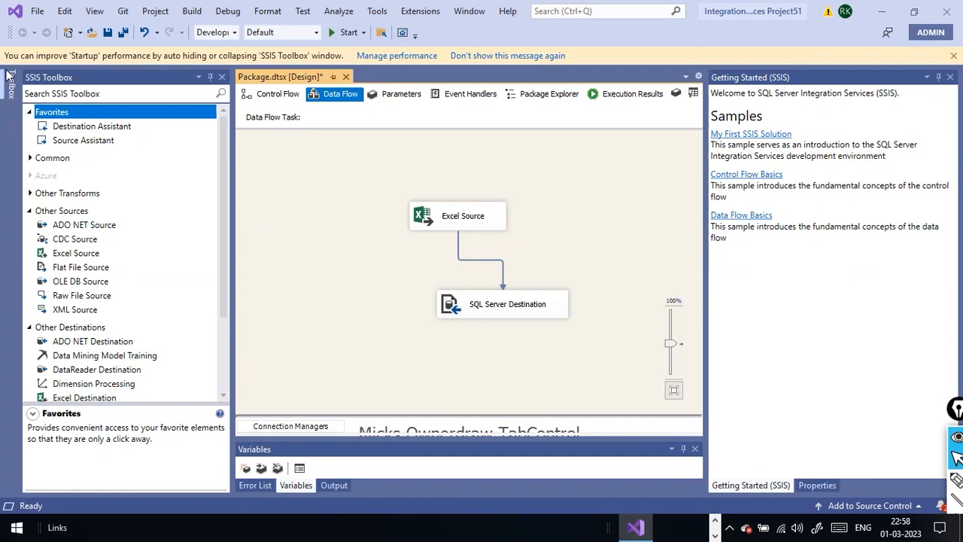
Look through the available data flow sources and destinations and the components in the Other Transforms and Common groups.
scroll(95, 267, "down", 3)
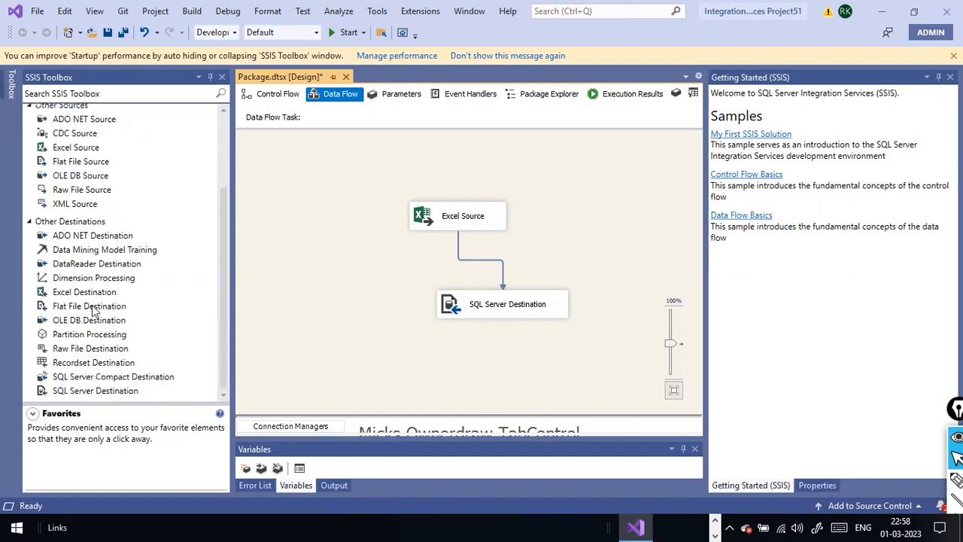
scroll(90, 307, "up", 3)
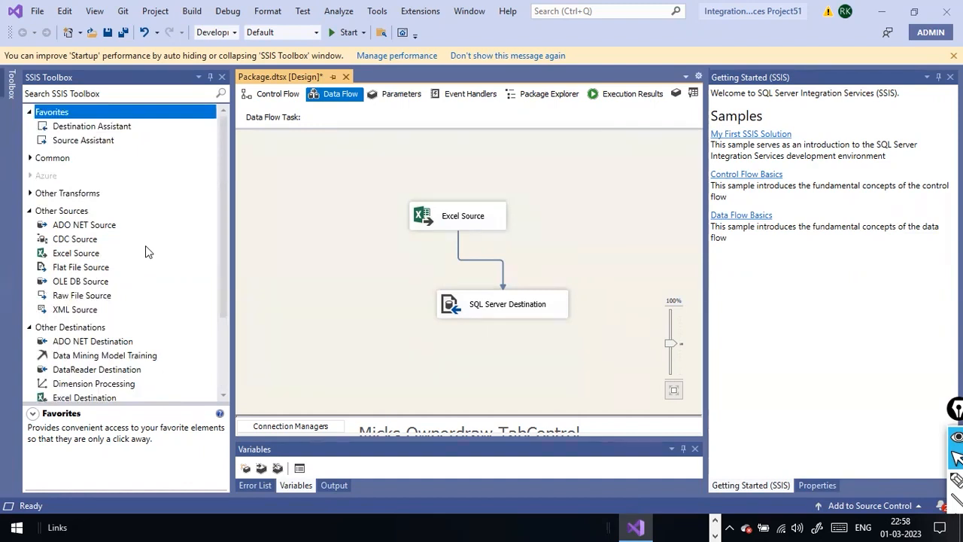
scroll(146, 246, "down", 3)
scroll(145, 246, "up", 3)
left_click(30, 193)
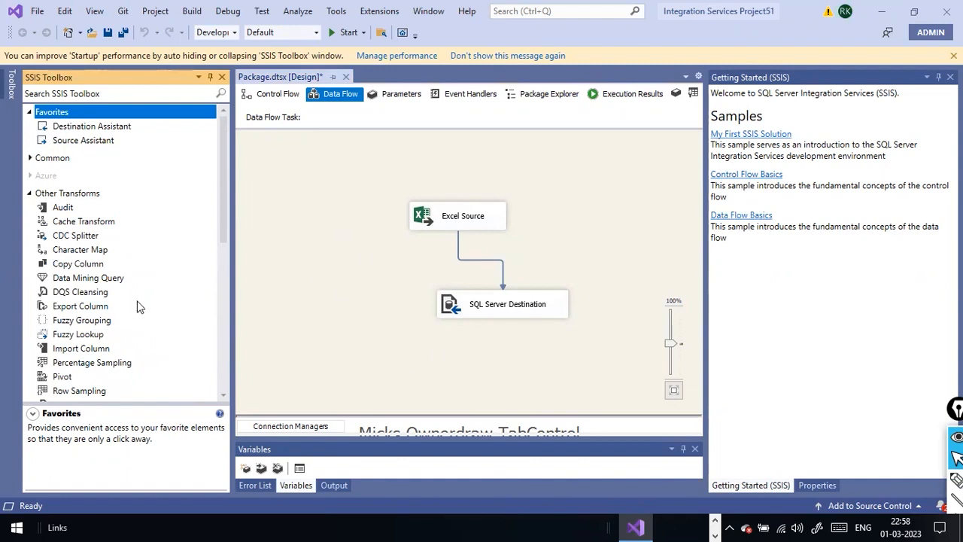
scroll(137, 301, "down", 4)
left_click(335, 96)
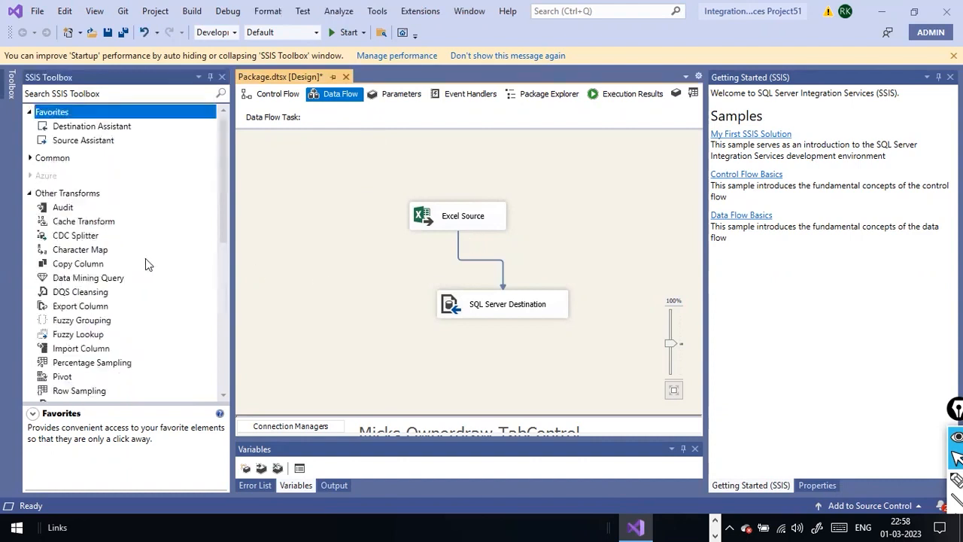
scroll(145, 258, "down", 6)
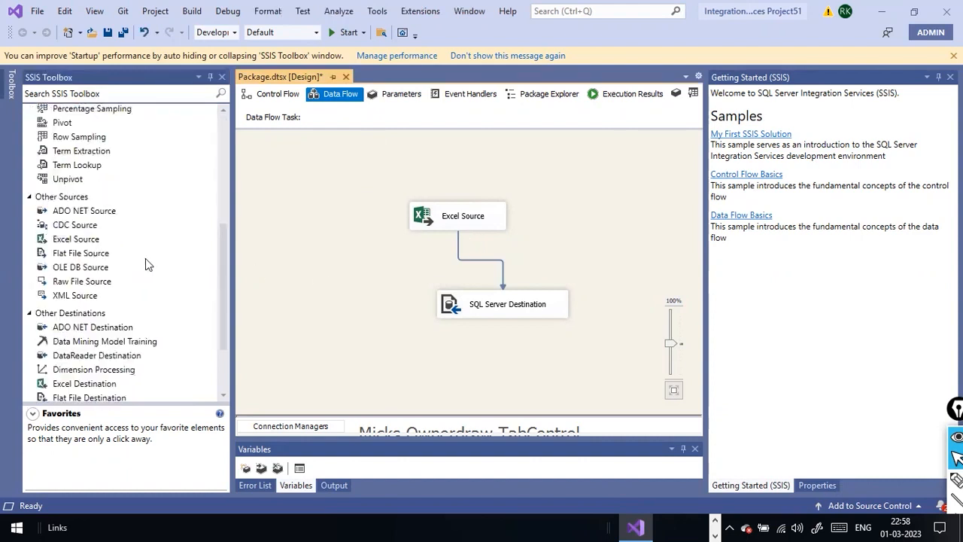
scroll(145, 258, "down", 2)
scroll(145, 259, "up", 8)
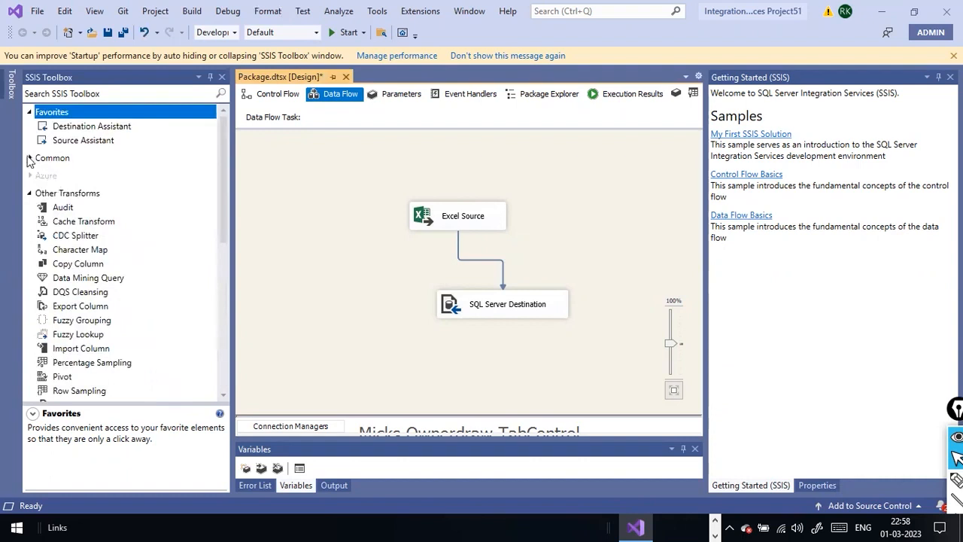
left_click(32, 159)
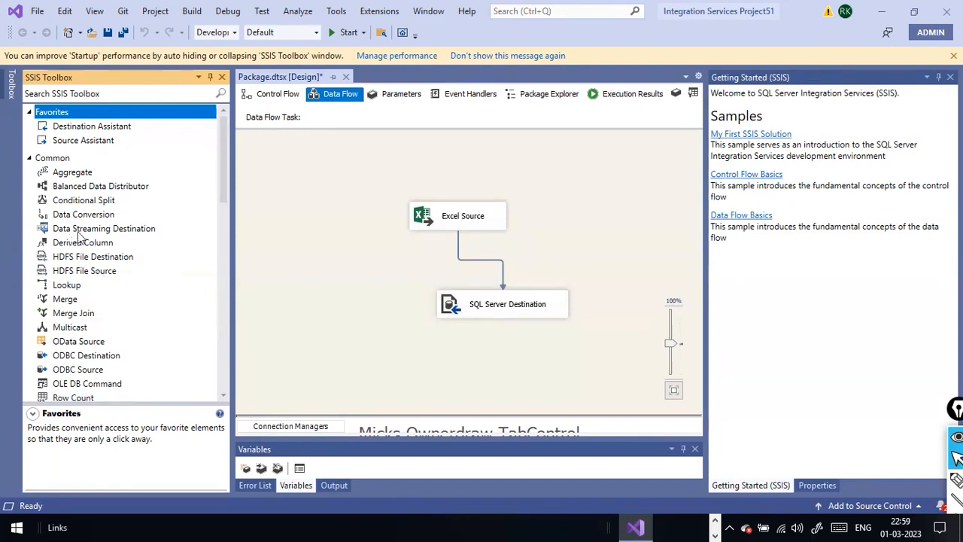
Pick out the Conditional Split component and move the Excel Source farther up from the SQL Server Destination.
left_click(98, 202)
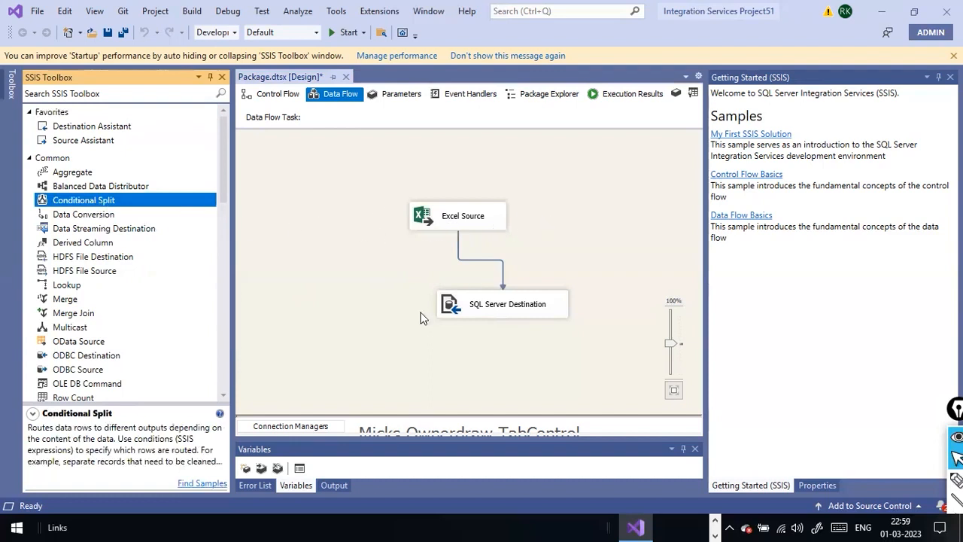
left_click_drag(469, 217, 541, 165)
left_click(503, 259)
right_click(503, 256)
right_click(497, 253)
left_click(503, 245)
right_click(503, 245)
left_click(500, 241)
left_click(503, 245)
right_click(504, 243)
left_click(319, 201)
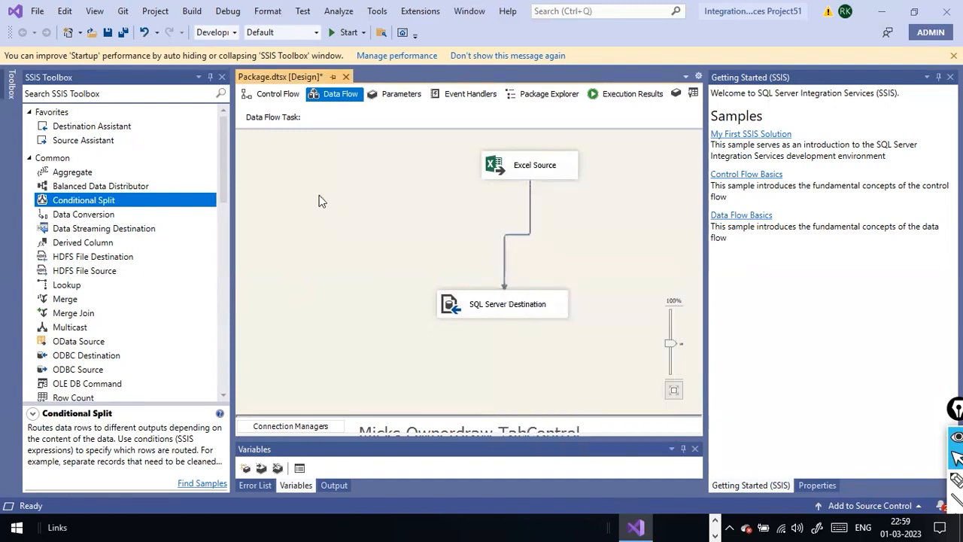
Save a copy of the package in the dat1 folder as excel2SqlServerPackage.dtsx.
left_click(37, 11)
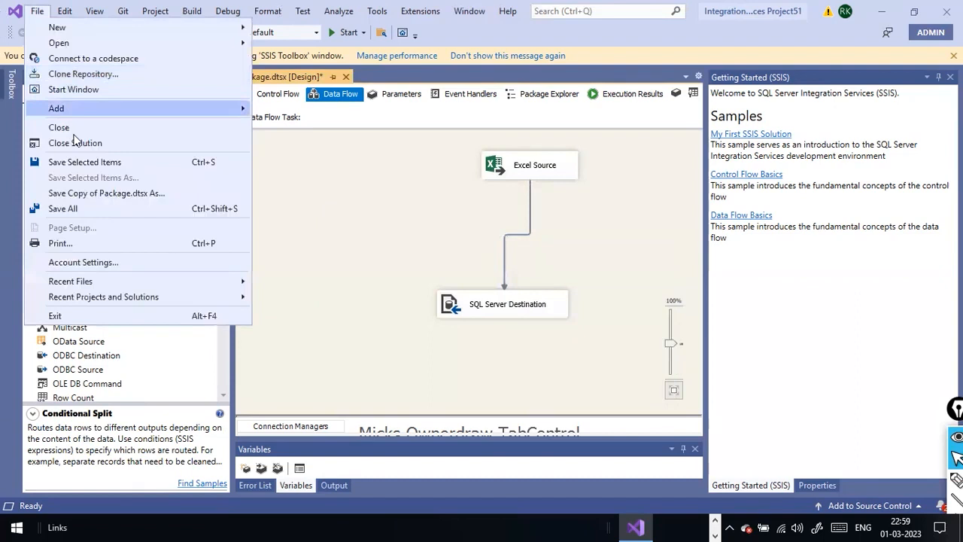
left_click(101, 190)
left_click(136, 238)
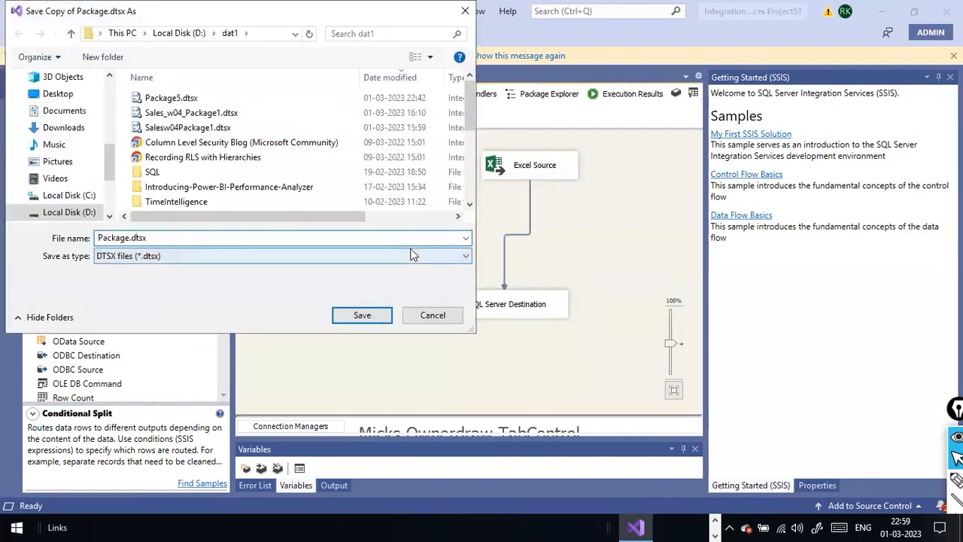
type("excel2")
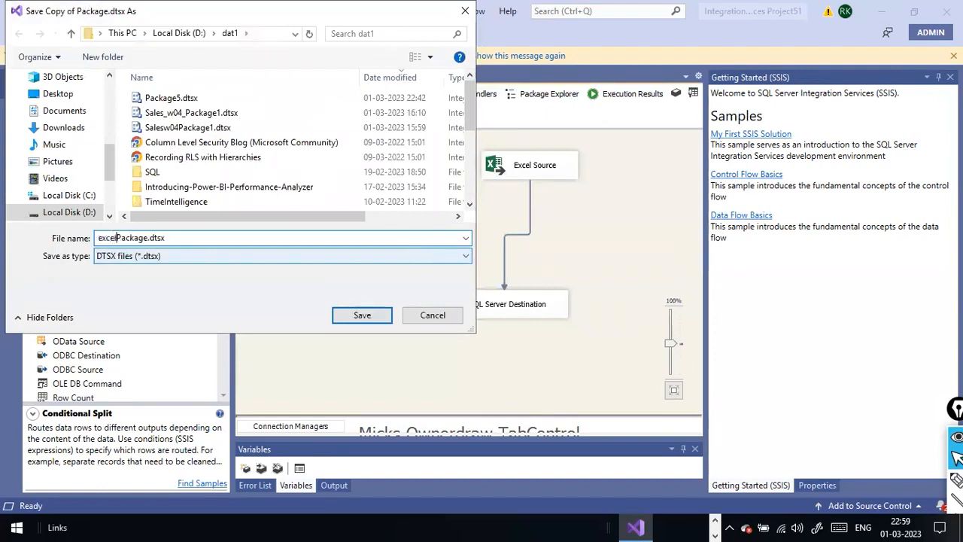
type("SqlServer")
key("Return")
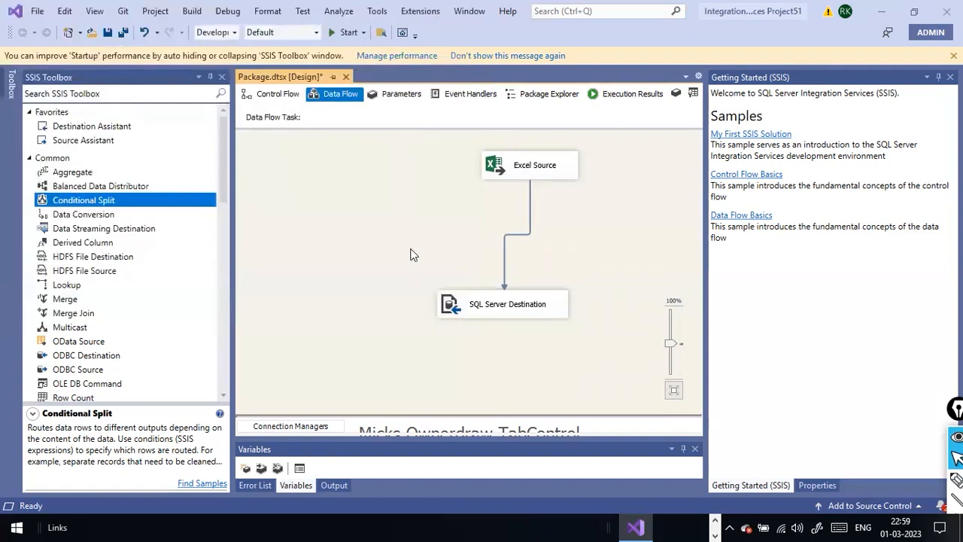
Save another copy of the package in the dat1 folder as SplitterPackage.dtsx.
left_click(38, 12)
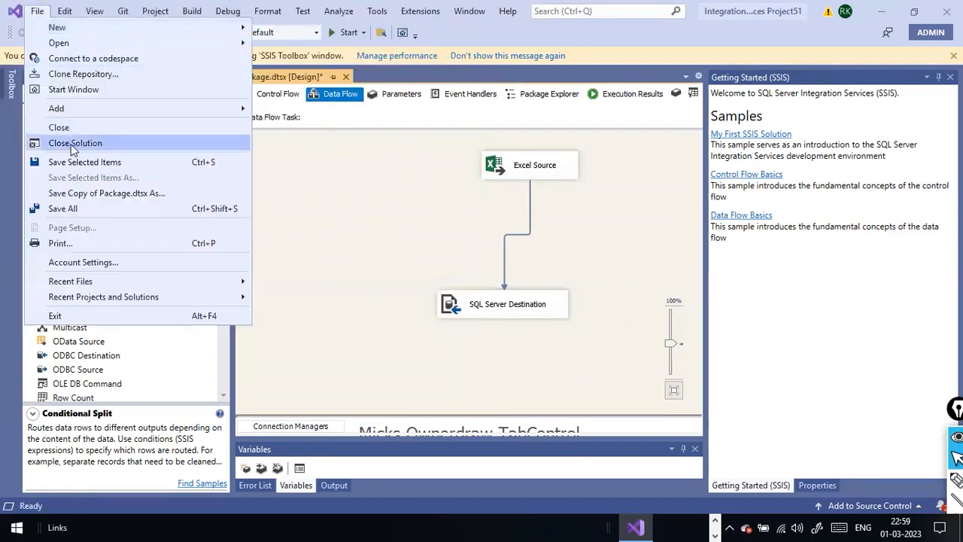
left_click(96, 194)
left_click(110, 238)
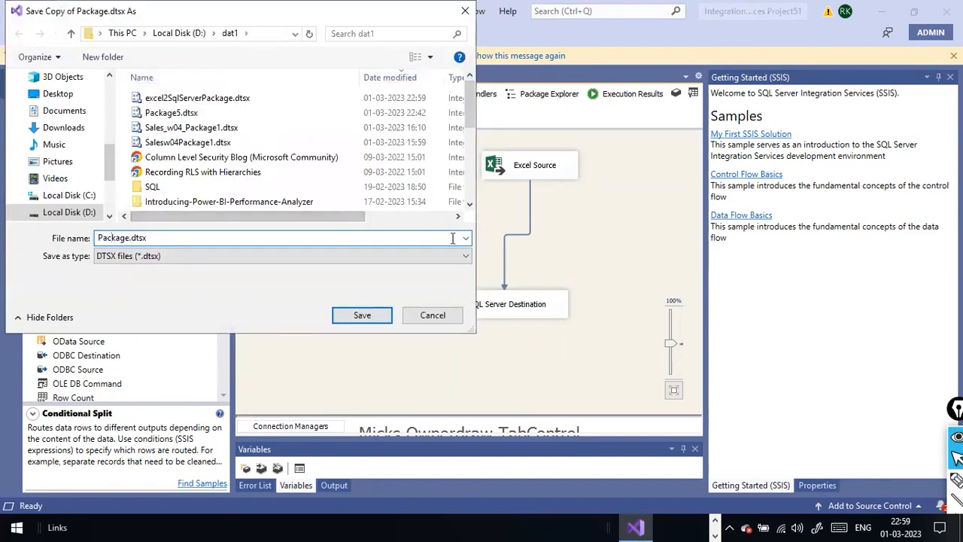
type("Splitter")
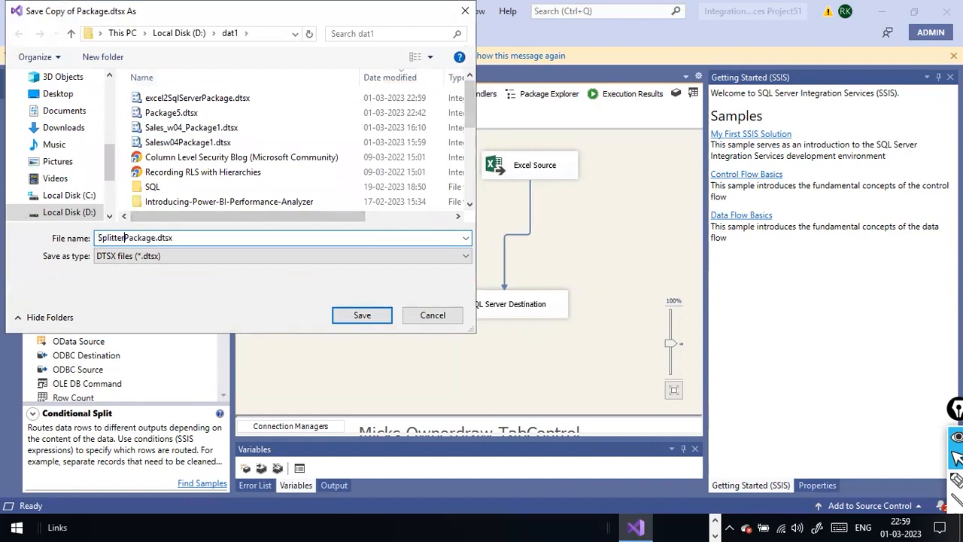
key("Return")
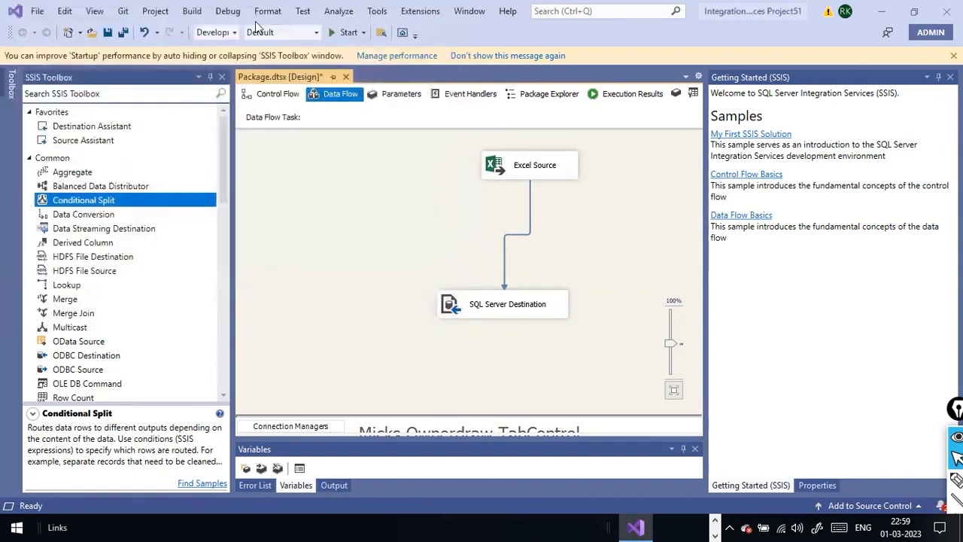
Replace the direct path between Excel Source and SQL Server Destination with a Conditional Split placed between them and fed by Excel Source.
right_click(504, 261)
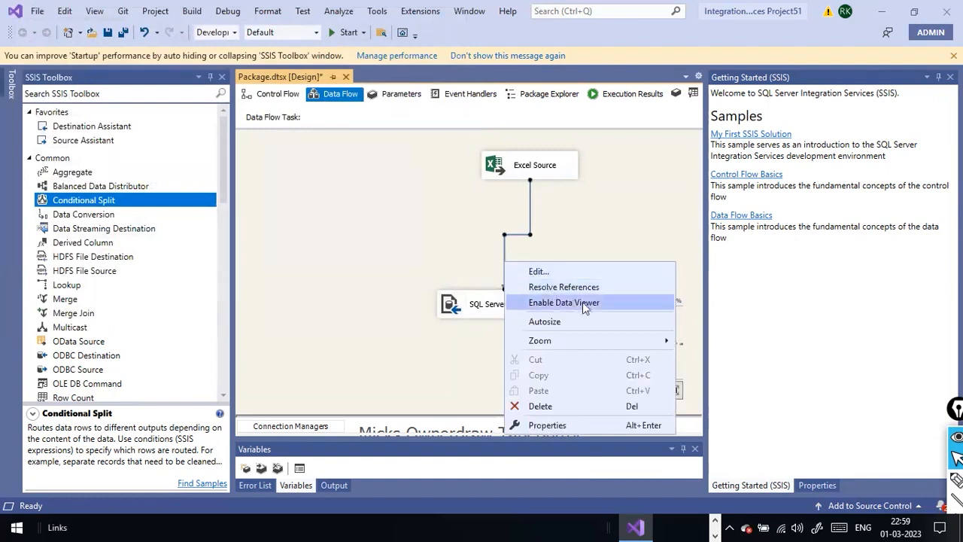
left_click(561, 405)
left_click_drag(372, 213, 521, 211)
left_click_drag(519, 301, 531, 358)
left_click_drag(587, 239, 532, 245)
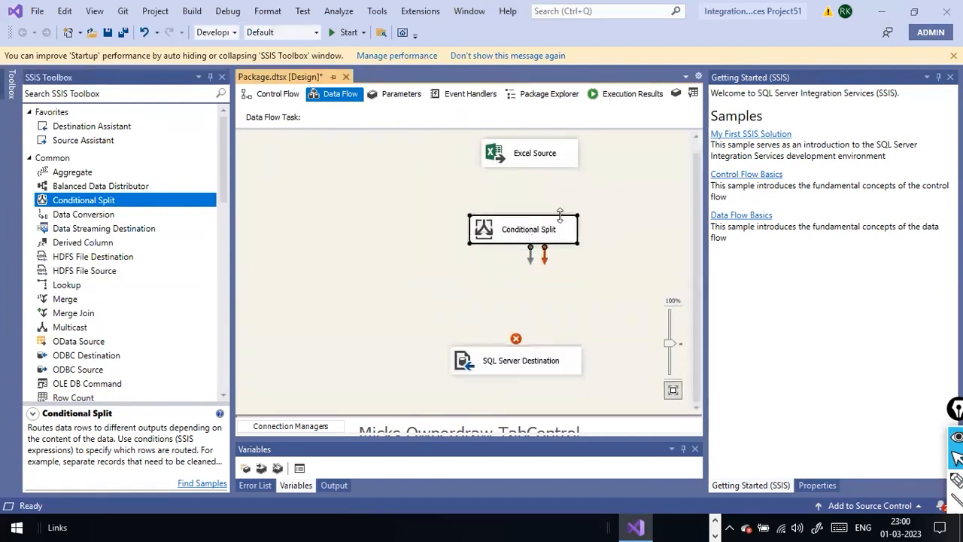
left_click(529, 160)
left_click_drag(530, 179, 525, 227)
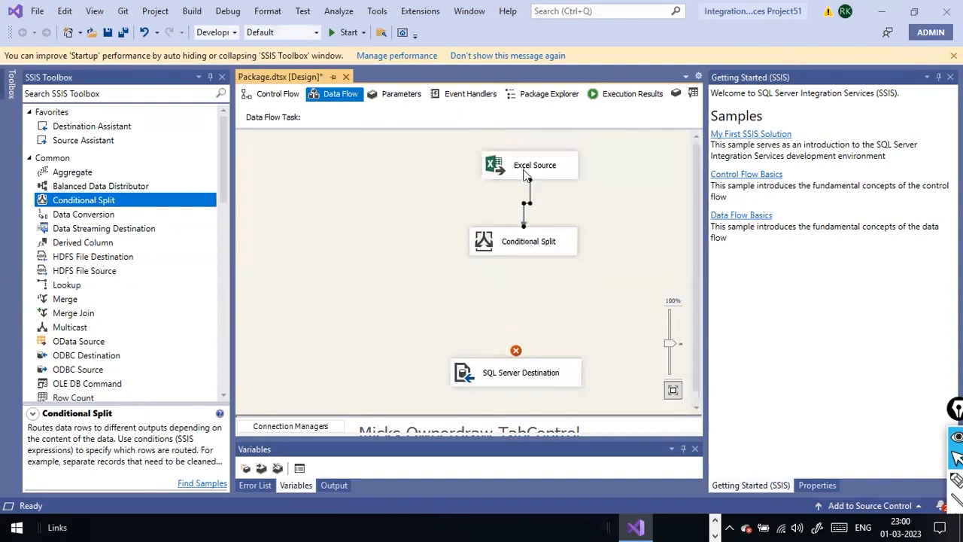
Edit the Conditional Split and start its first condition with the Year column.
right_click(530, 249)
left_click(549, 252)
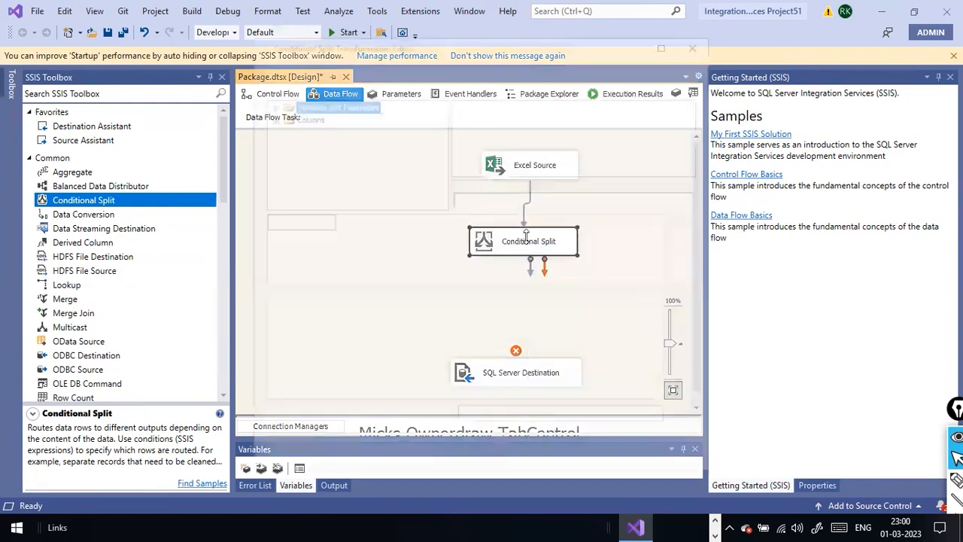
left_click(268, 116)
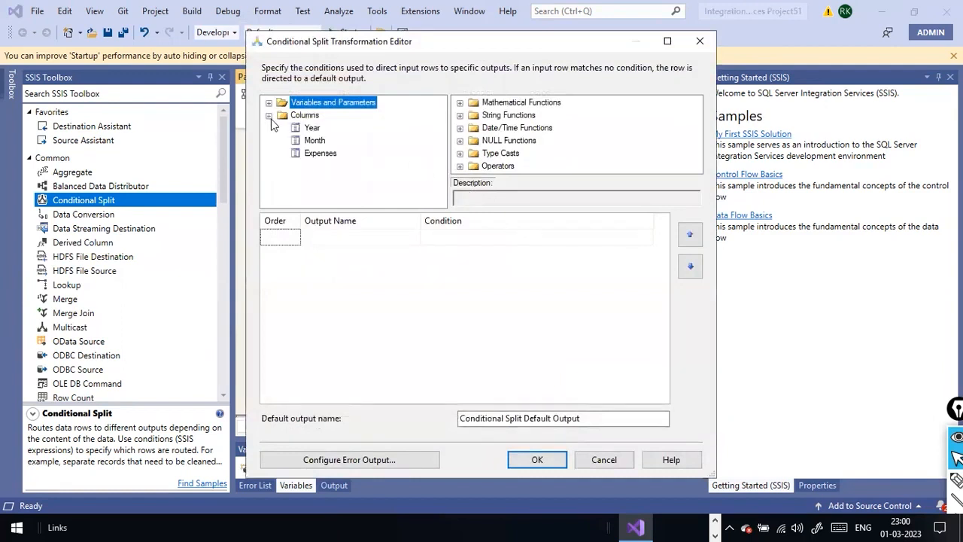
left_click(318, 143)
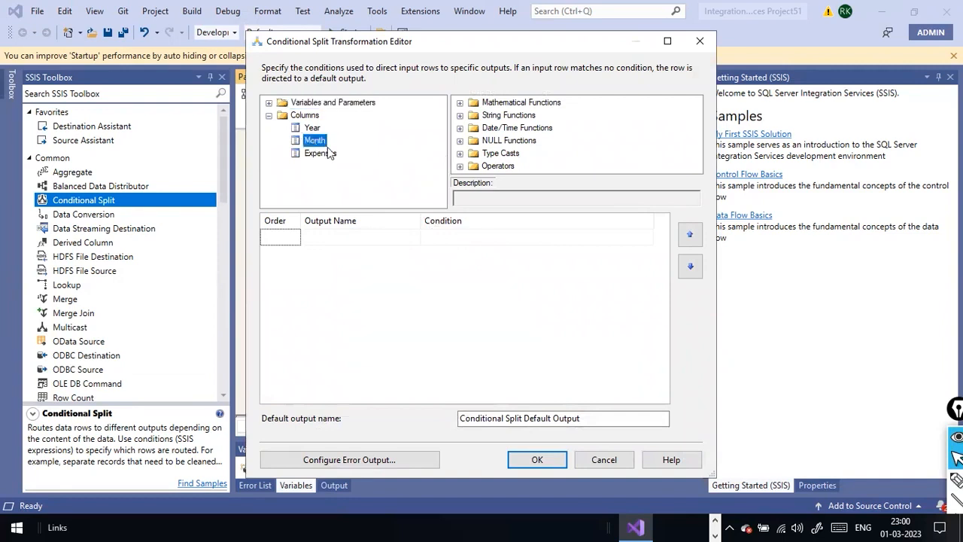
left_click_drag(310, 128, 428, 240)
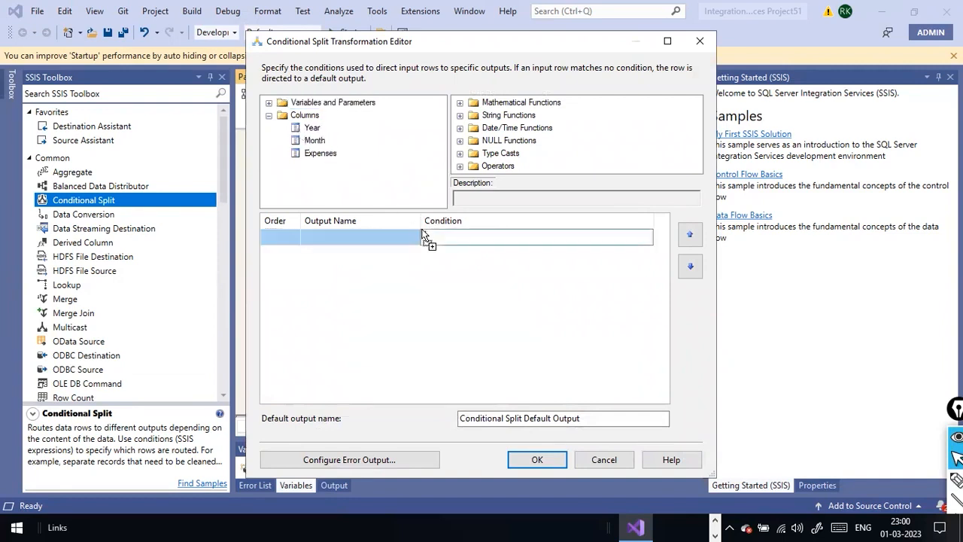
left_click(499, 240)
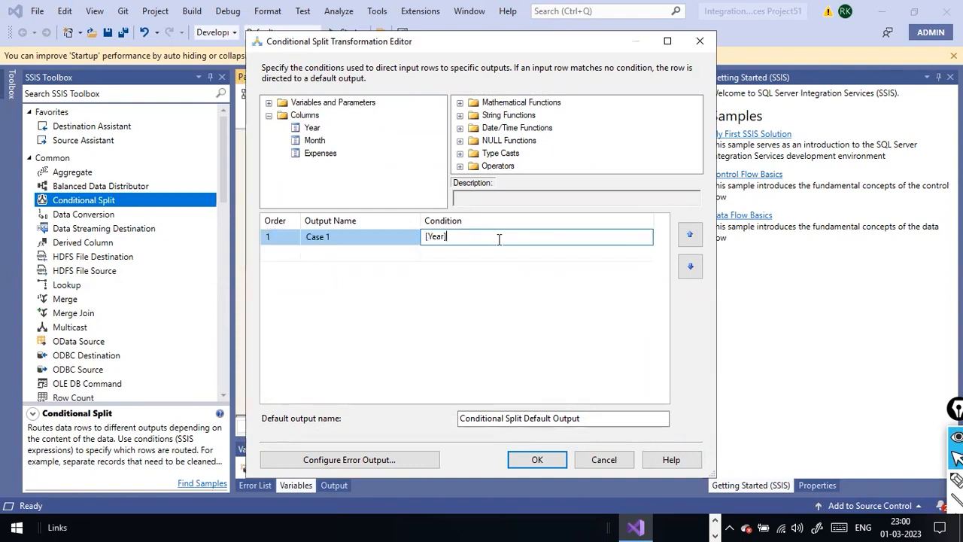
Switch to File Explorer and open expenses.xls to examine the values in the Year column.
key("alt+Tab")
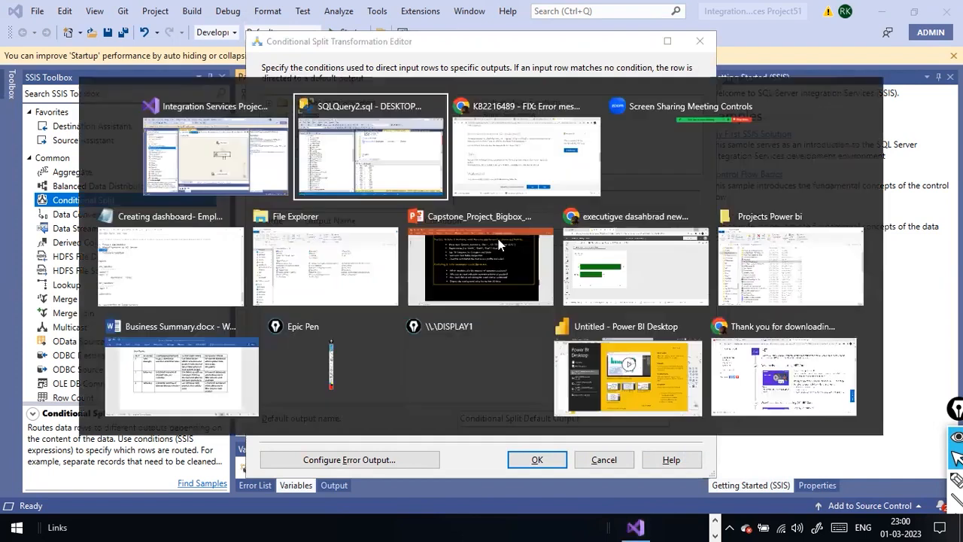
key("alt+Tab")
key("alt+Tab")
key("alt+Tab")
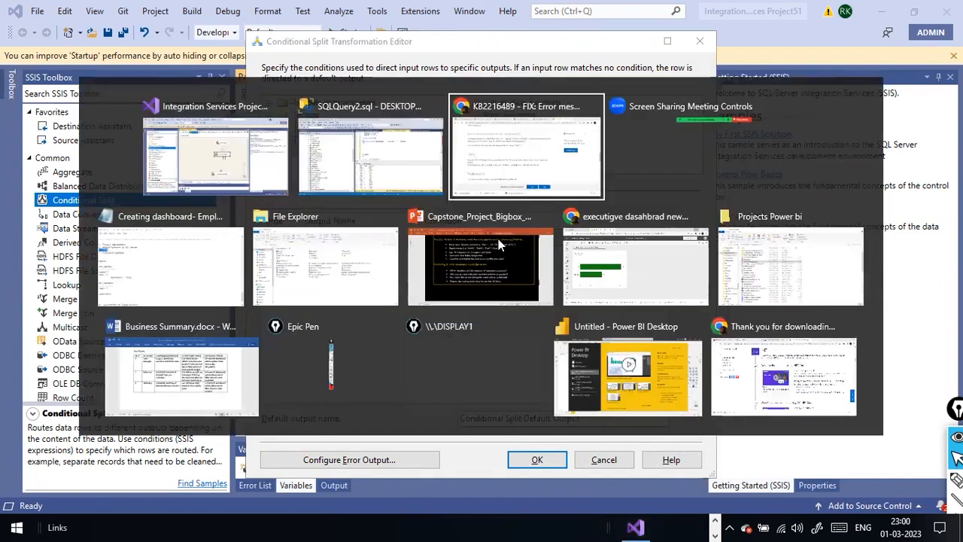
key("alt+Tab")
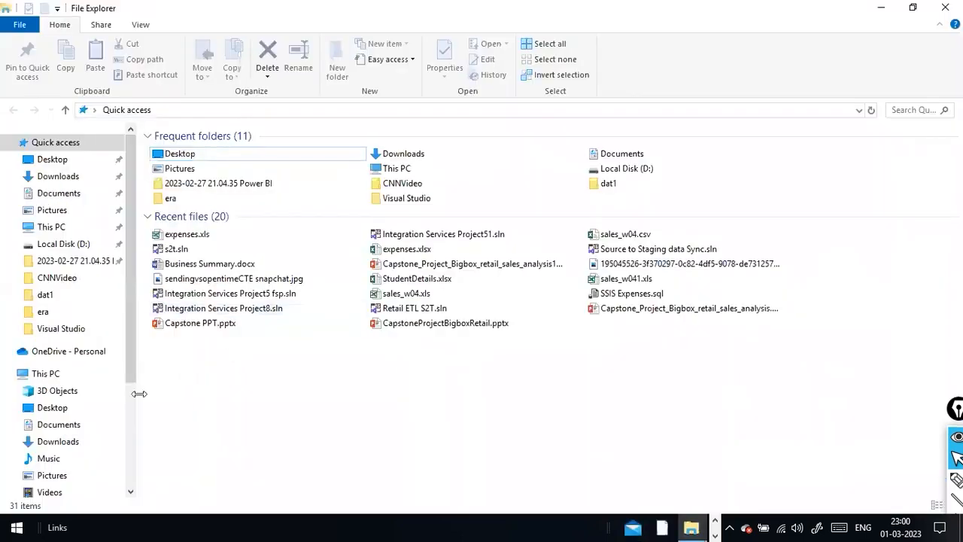
left_click(167, 238)
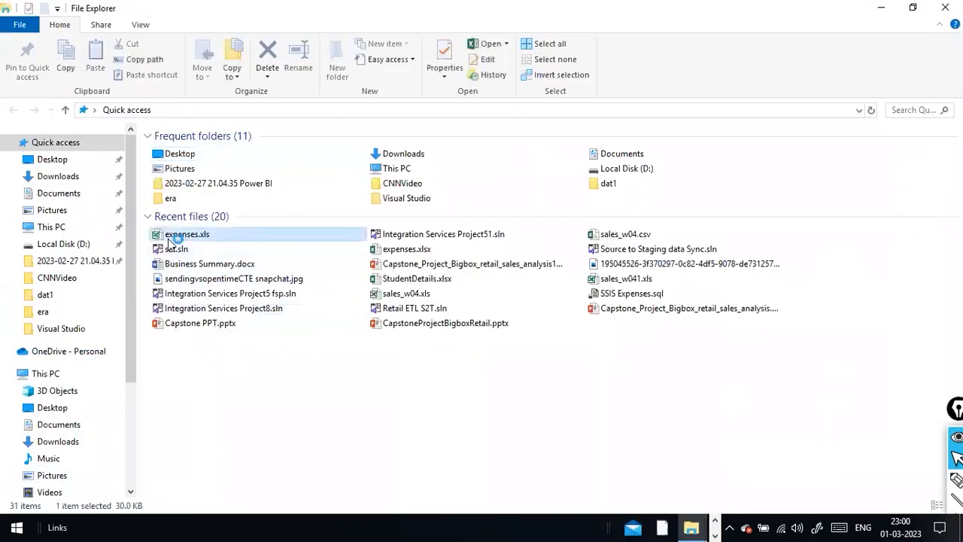
double_click(169, 238)
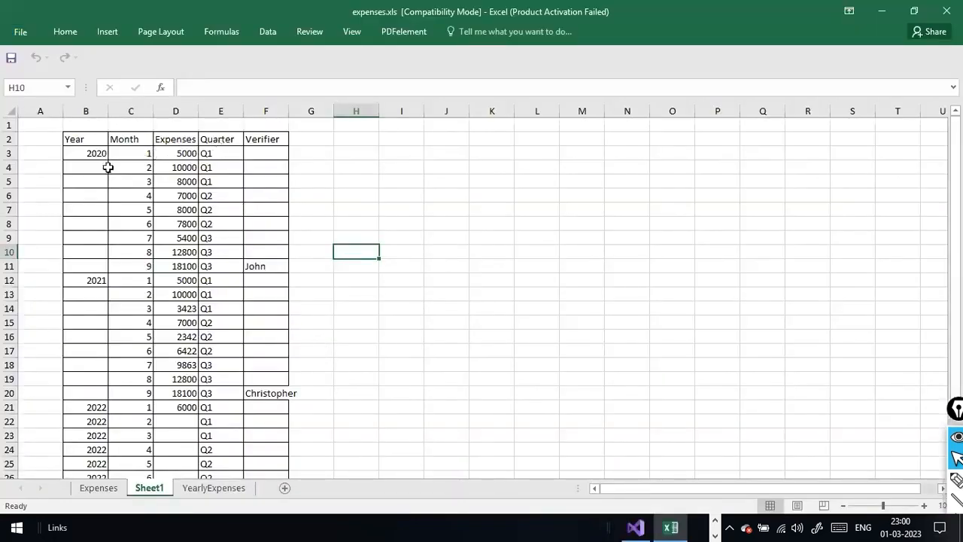
Switch back to Visual Studio and complete the first split condition as [Year]==2020.
key("alt+Tab")
key("alt+Tab")
key("Tab")
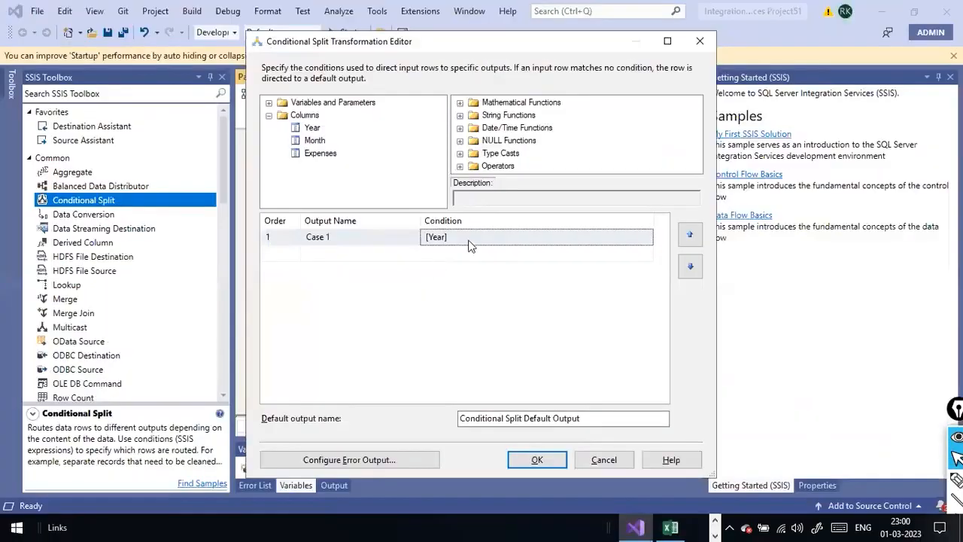
left_click(461, 237)
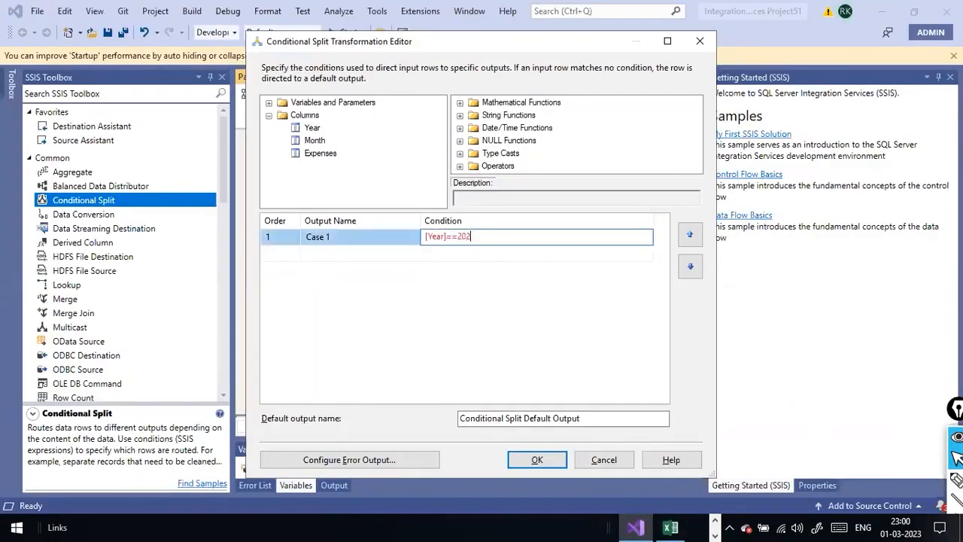
key("Return")
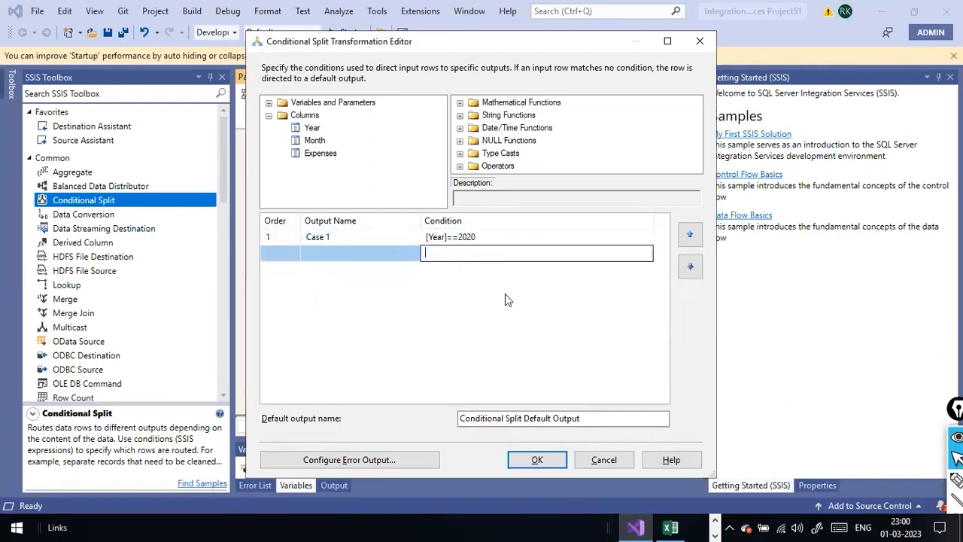
Add a second split condition, [Year] ==2021, as Case 2 and accept the Conditional Split settings.
left_click(313, 130)
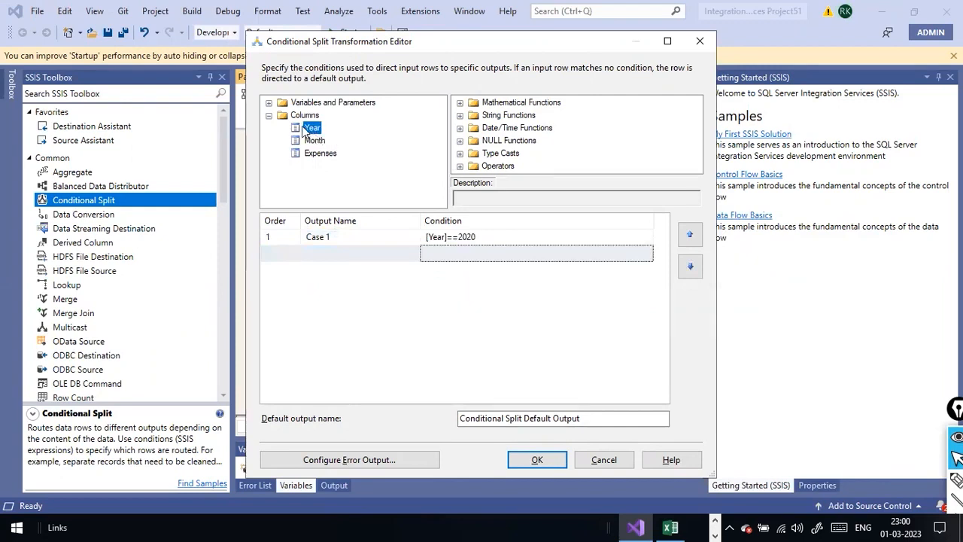
left_click(460, 256)
left_click(306, 130)
left_click(491, 237)
left_click(466, 252)
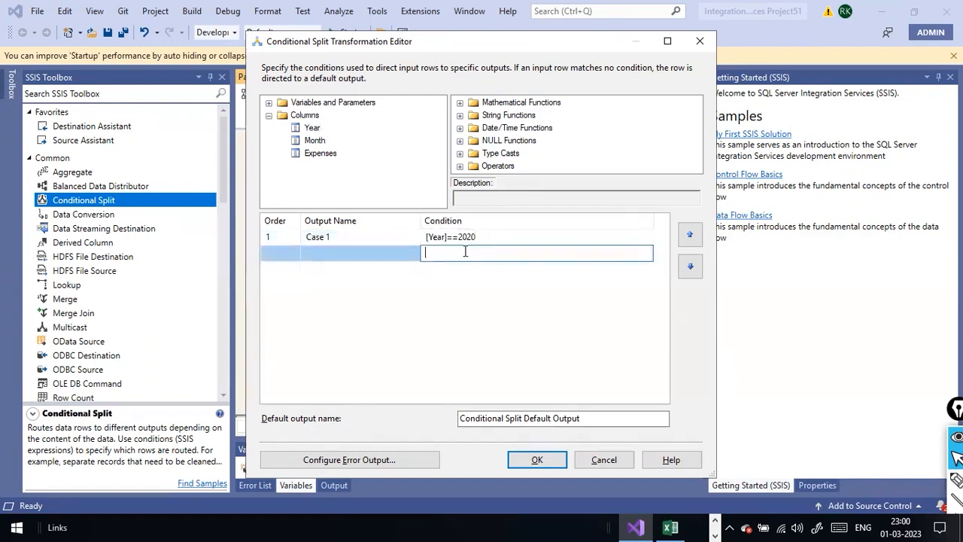
left_click(346, 255)
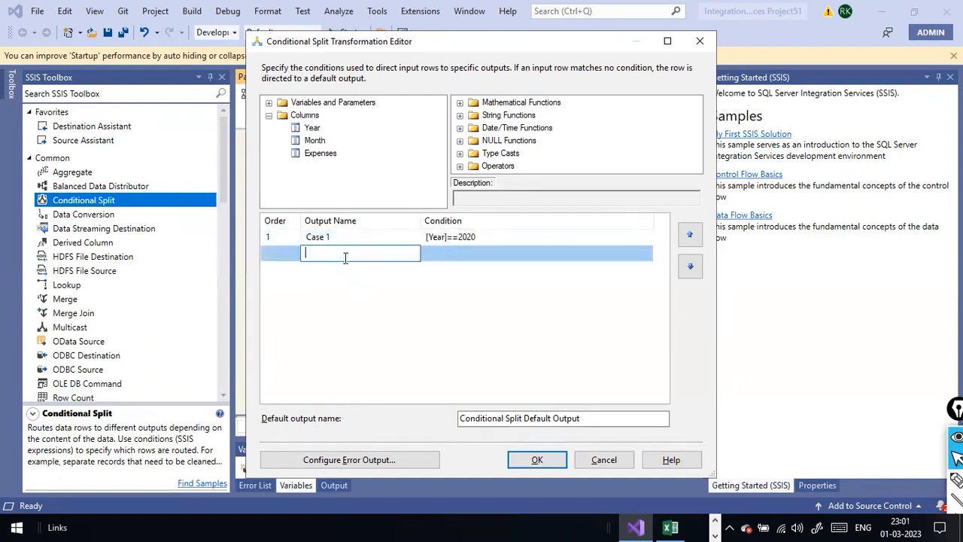
left_click(312, 130)
left_click(452, 256)
left_click_drag(312, 128, 438, 252)
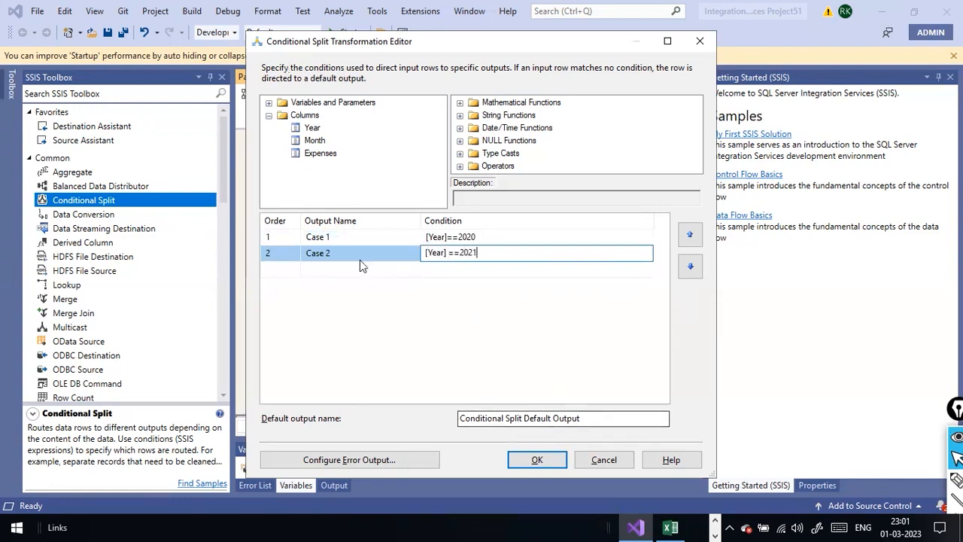
left_click(535, 459)
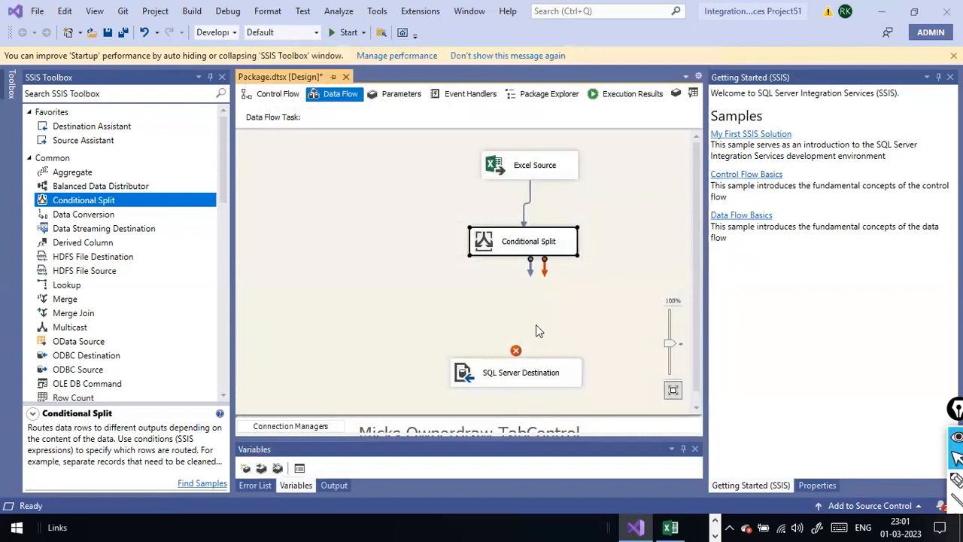
Connect the Conditional Split to SQL Server Destination using the Case 1 output.
left_click_drag(531, 268, 495, 385)
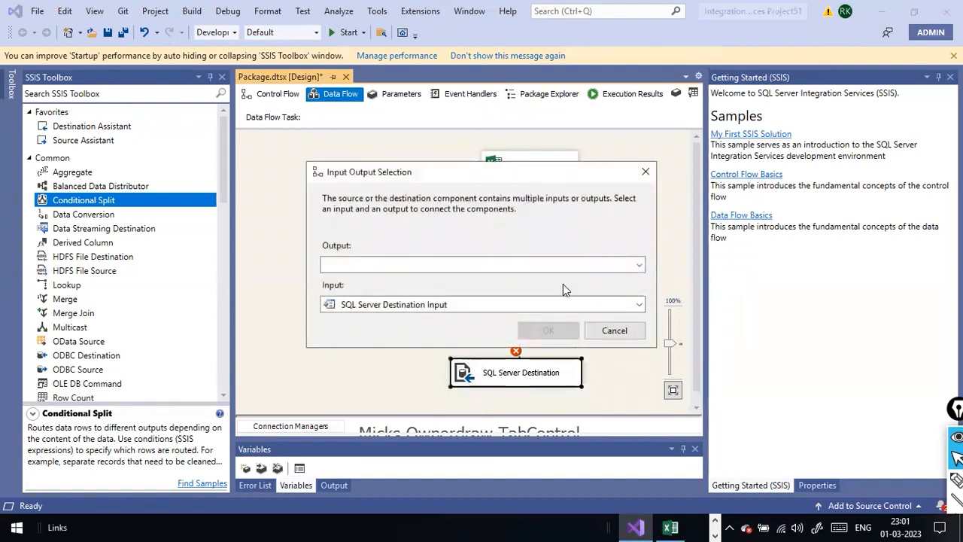
left_click(639, 266)
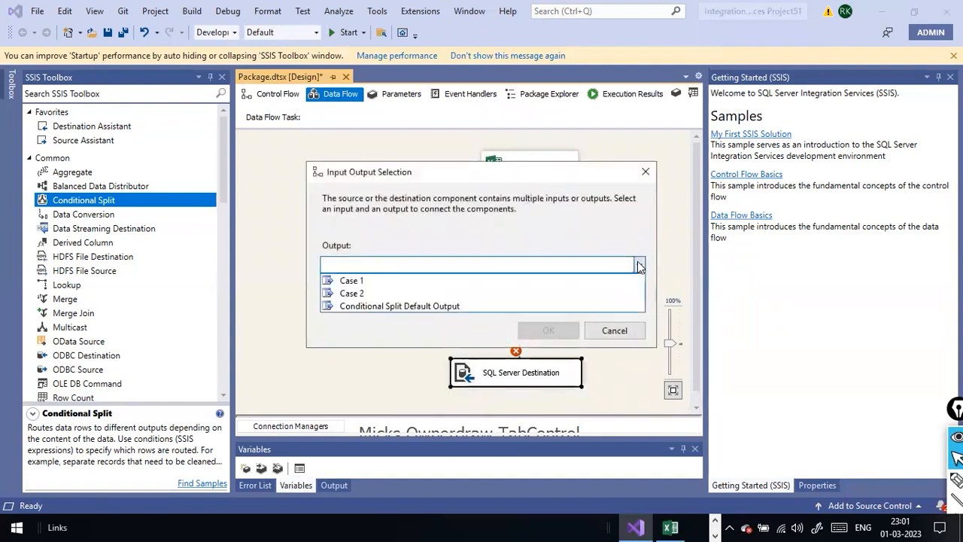
left_click(472, 282)
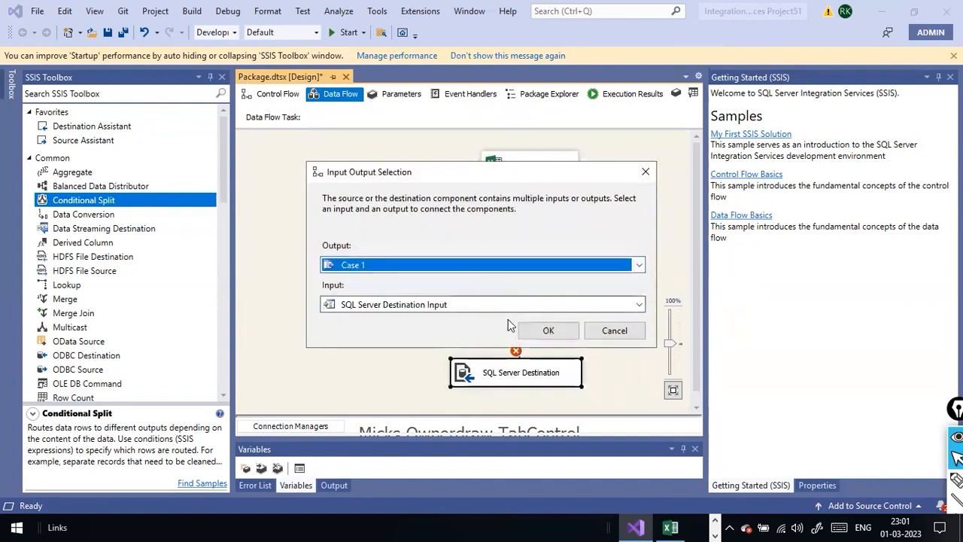
left_click(538, 329)
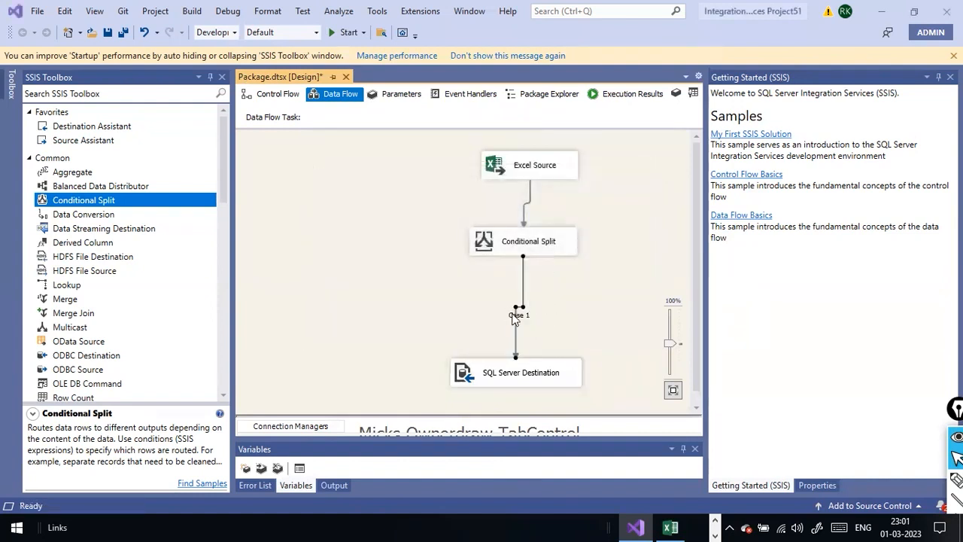
Shift the Case 1 path's end along SQL Server Destination and try to connect a second Conditional Split output to it.
left_click_drag(515, 315, 454, 314)
left_click(538, 251)
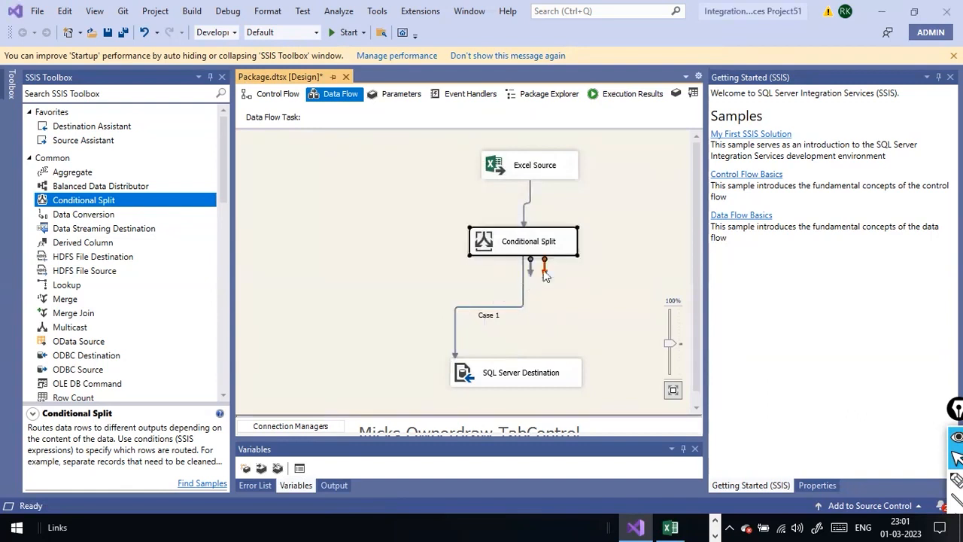
left_click_drag(532, 271, 572, 369)
left_click(585, 317)
left_click(531, 248)
left_click_drag(547, 349, 576, 371)
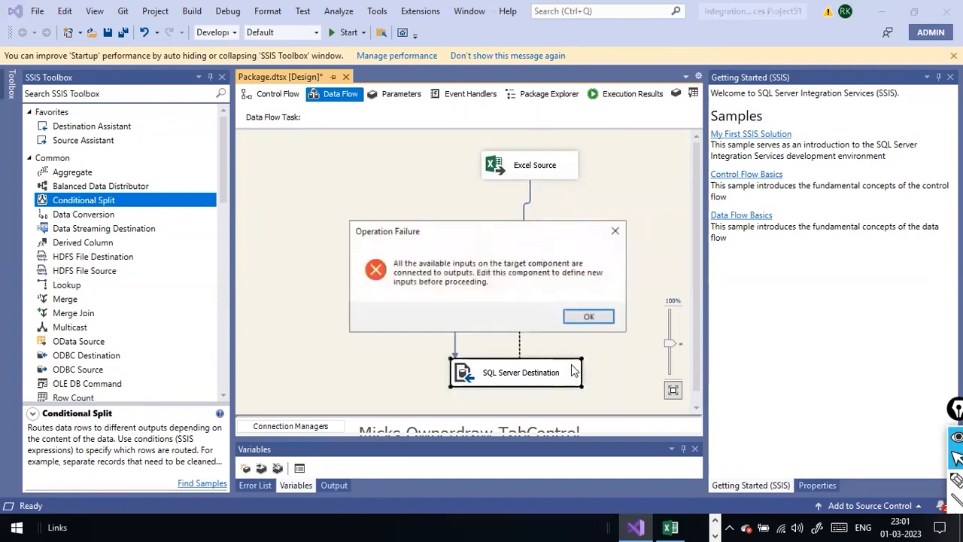
left_click(575, 320)
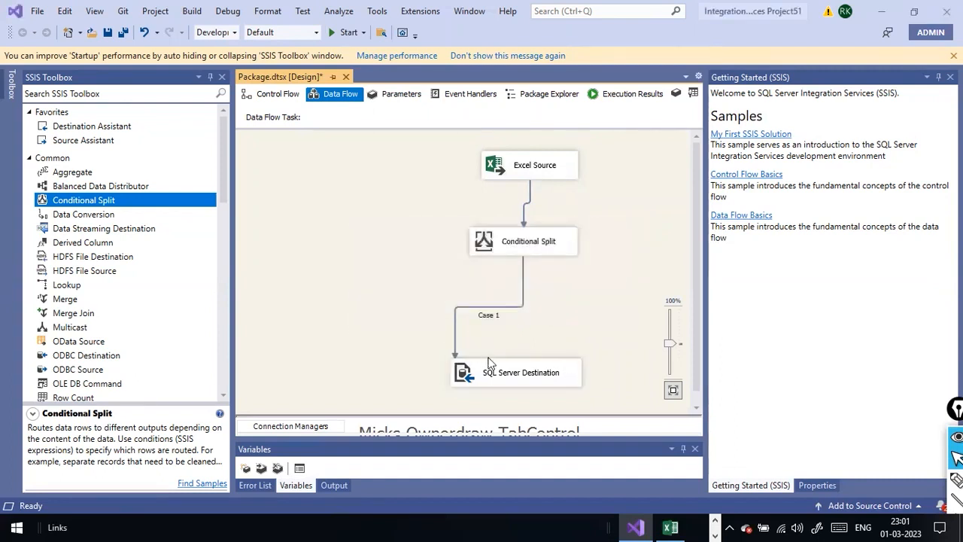
Move SQL Server Destination closer beneath the Conditional Split and widen its box.
left_click(457, 339)
left_click_drag(461, 367, 391, 330)
left_click(516, 307)
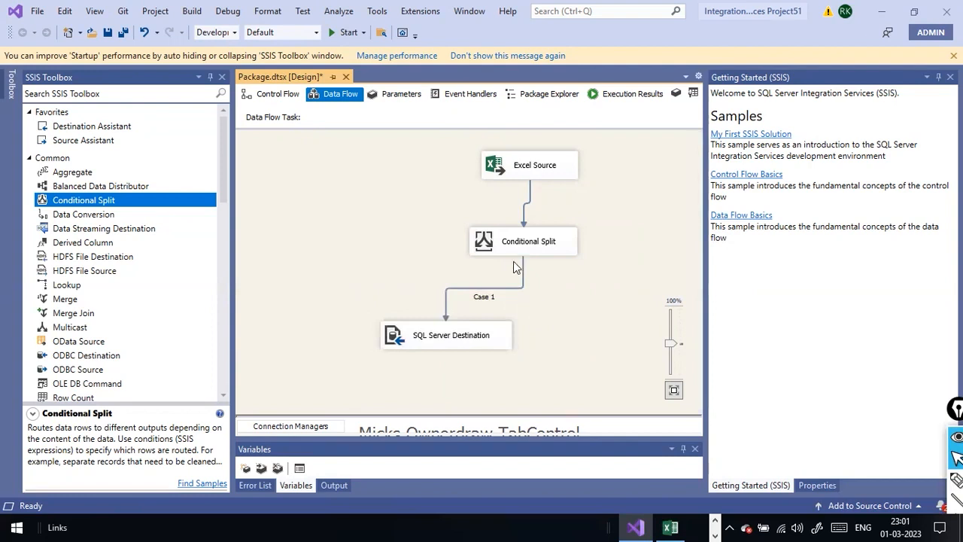
left_click_drag(503, 335, 625, 350)
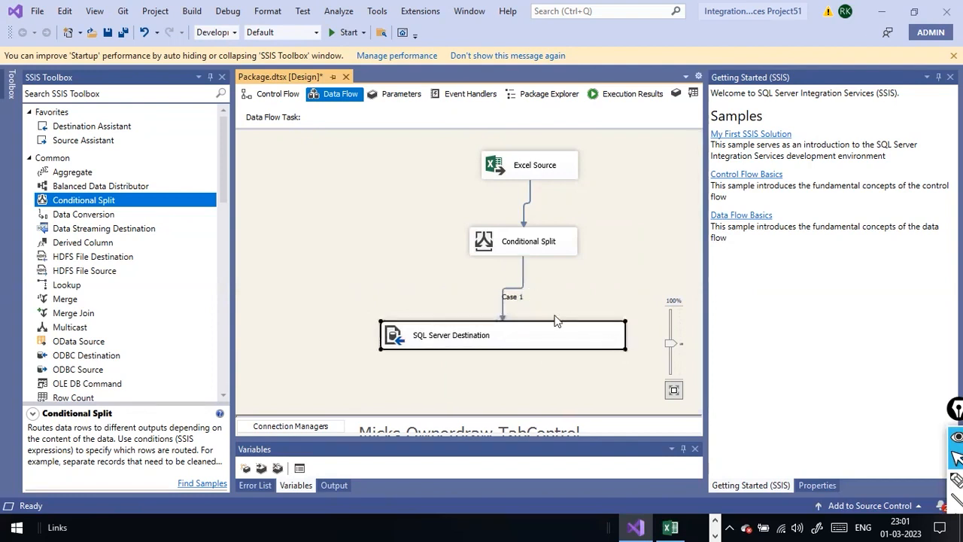
Try to connect another Conditional Split output to the widened SQL Server Destination.
left_click(529, 251)
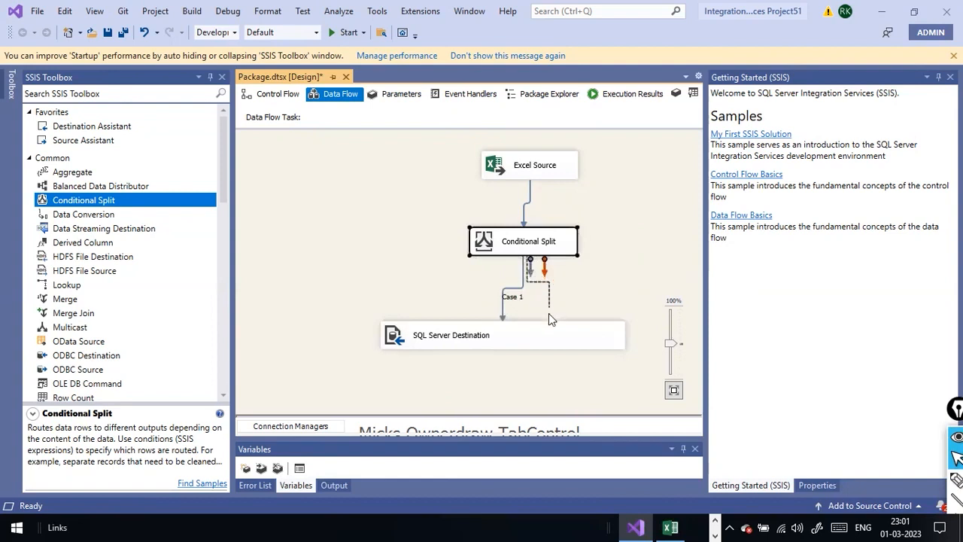
left_click_drag(550, 320, 506, 325)
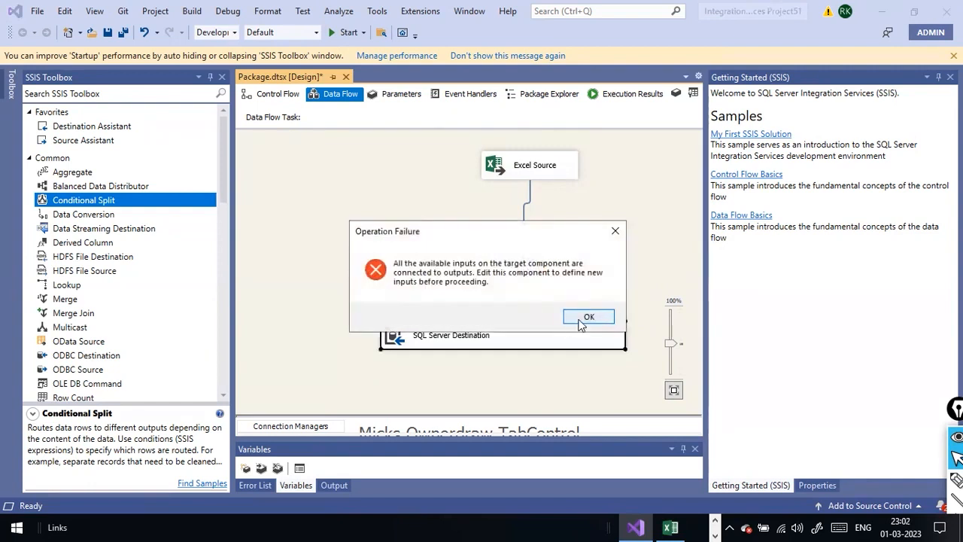
left_click(587, 318)
Delete the Case 1 path between the Conditional Split and SQL Server Destination.
right_click(522, 283)
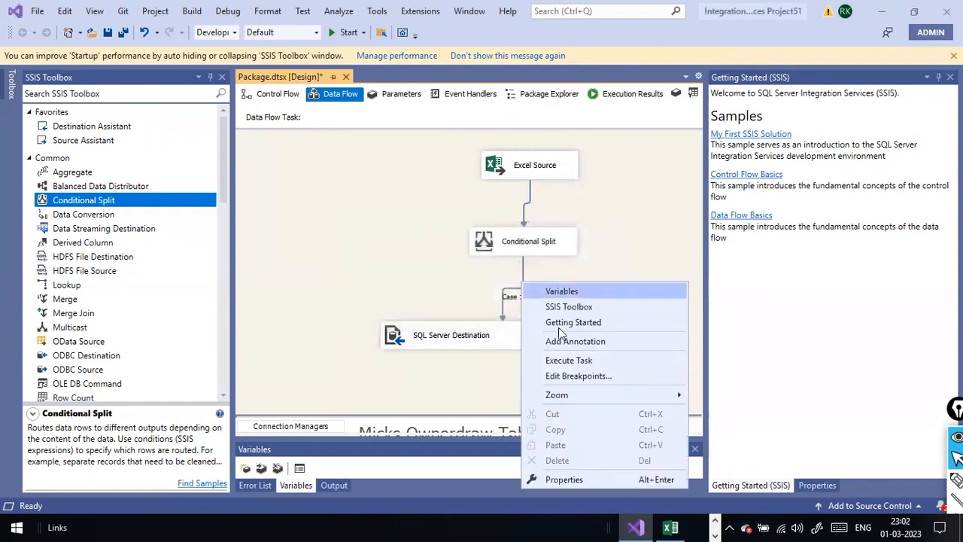
left_click(508, 304)
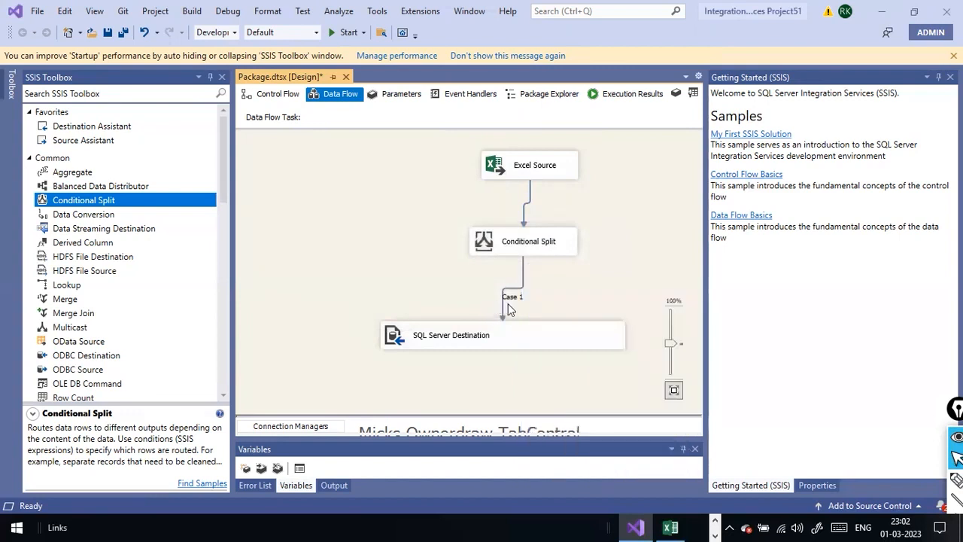
left_click(504, 303)
right_click(503, 304)
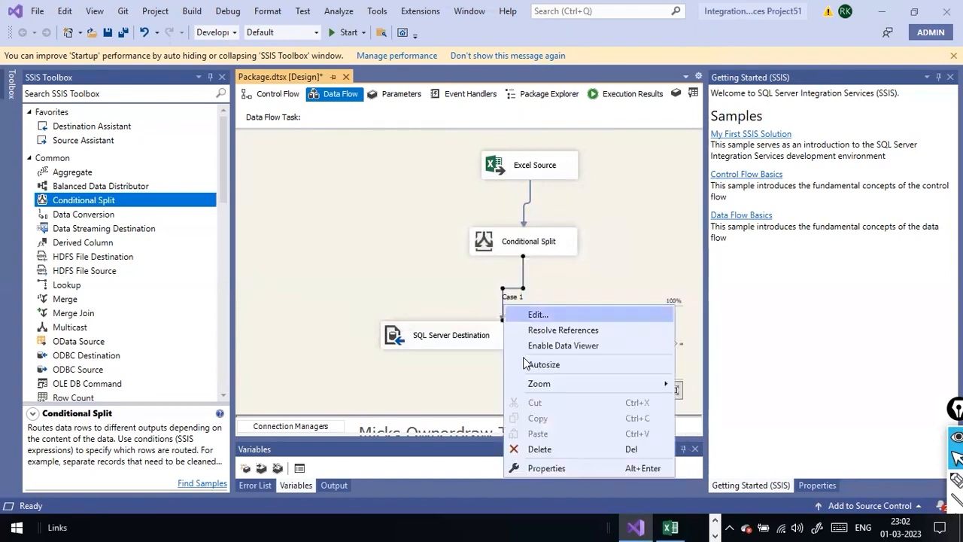
left_click(536, 449)
Connect the Conditional Split to SQL Server Destination using the Conditional Split Default Output.
left_click(517, 259)
left_click_drag(530, 265, 474, 317)
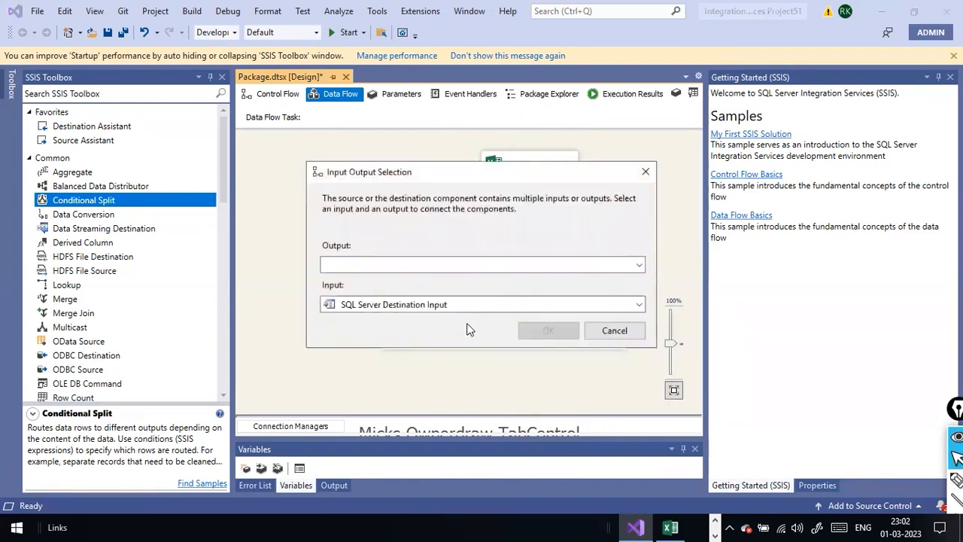
left_click(639, 265)
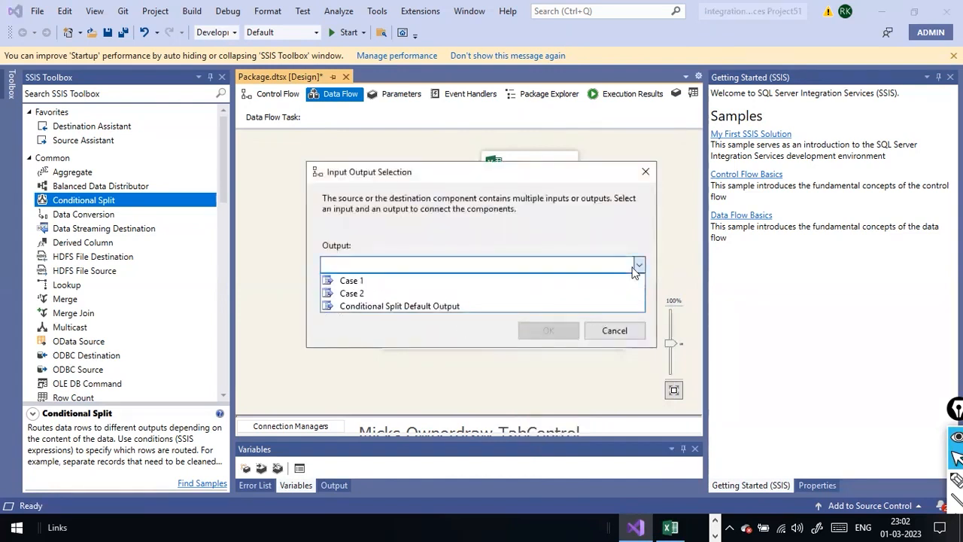
left_click(498, 305)
left_click(547, 330)
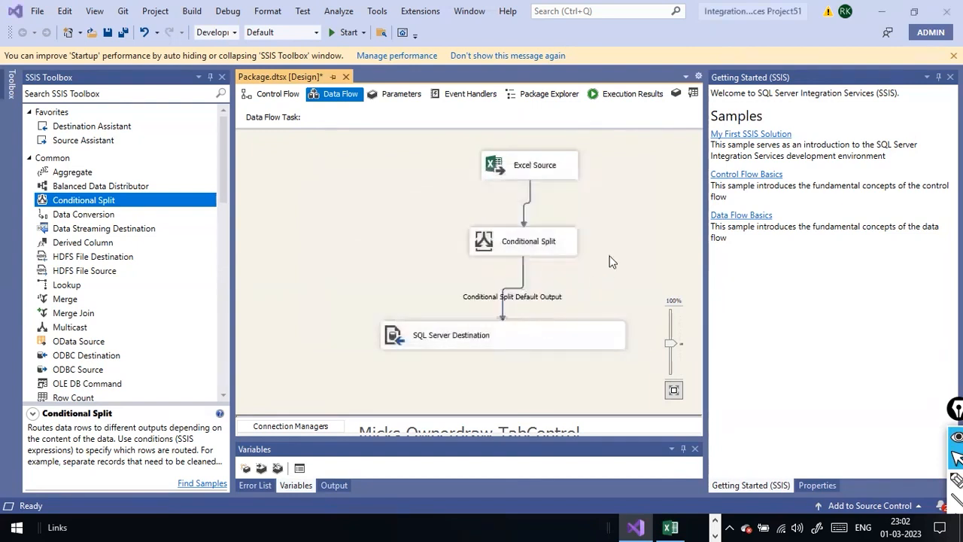
Edit SQL Server Destination and create a new target table named condlSplit with the Year, Month and Expenses columns.
right_click(620, 193)
left_click(597, 332)
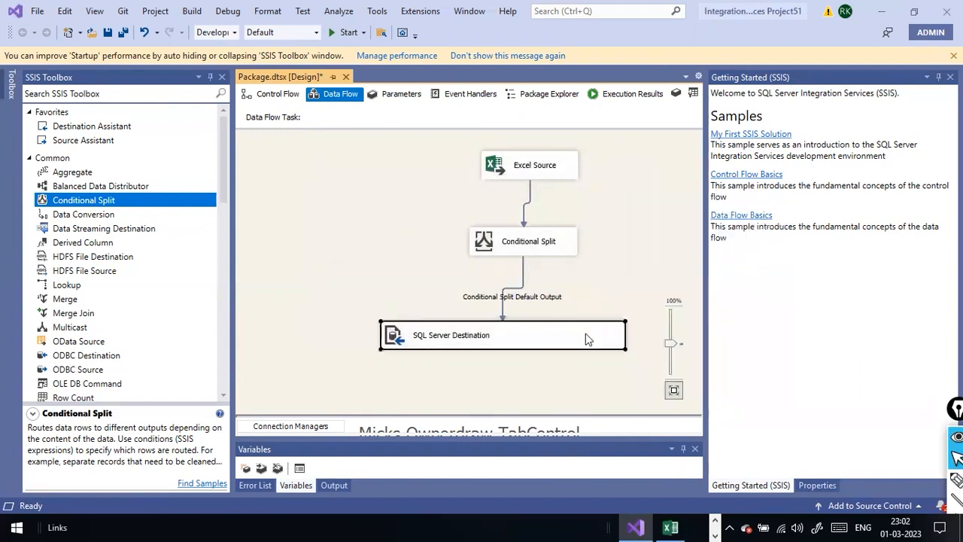
right_click(586, 338)
left_click(617, 315)
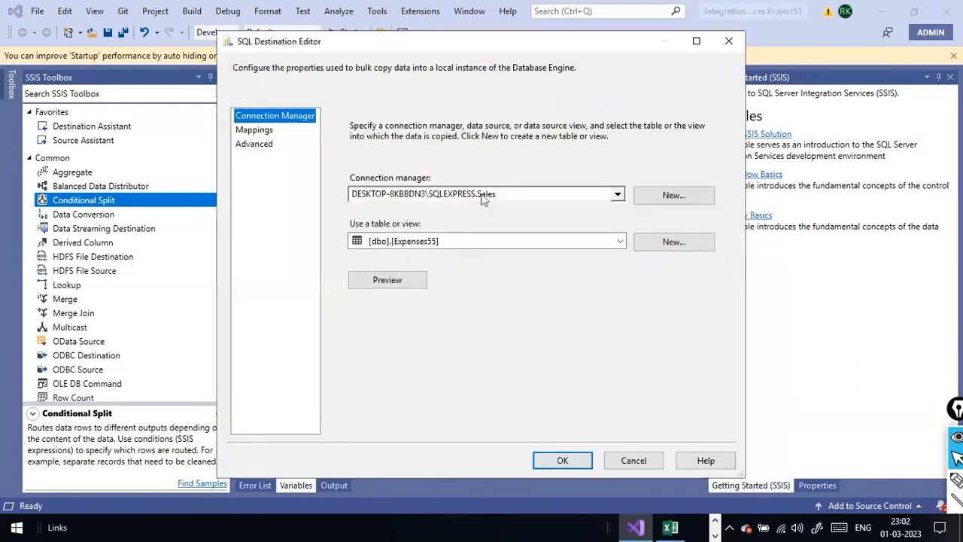
left_click(620, 245)
left_click(623, 245)
left_click(674, 242)
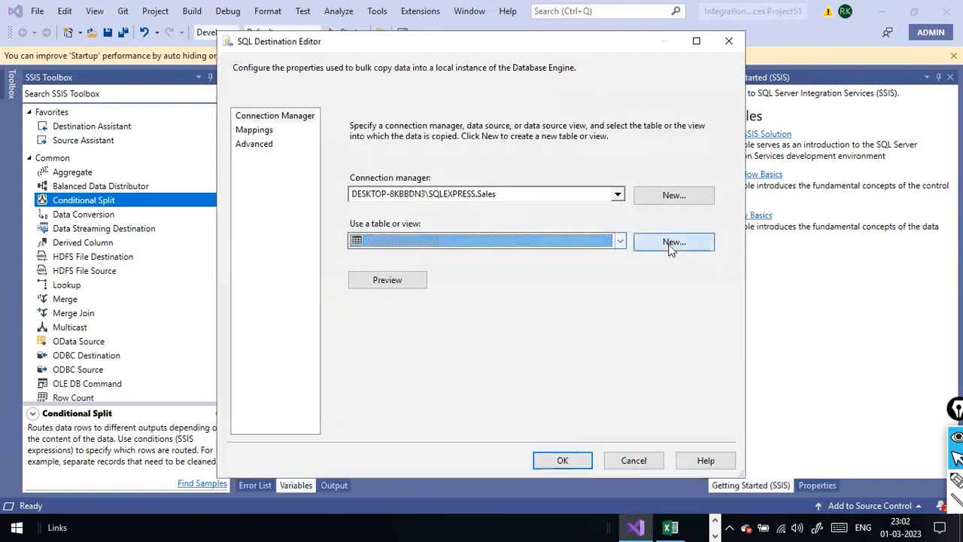
left_click(402, 164)
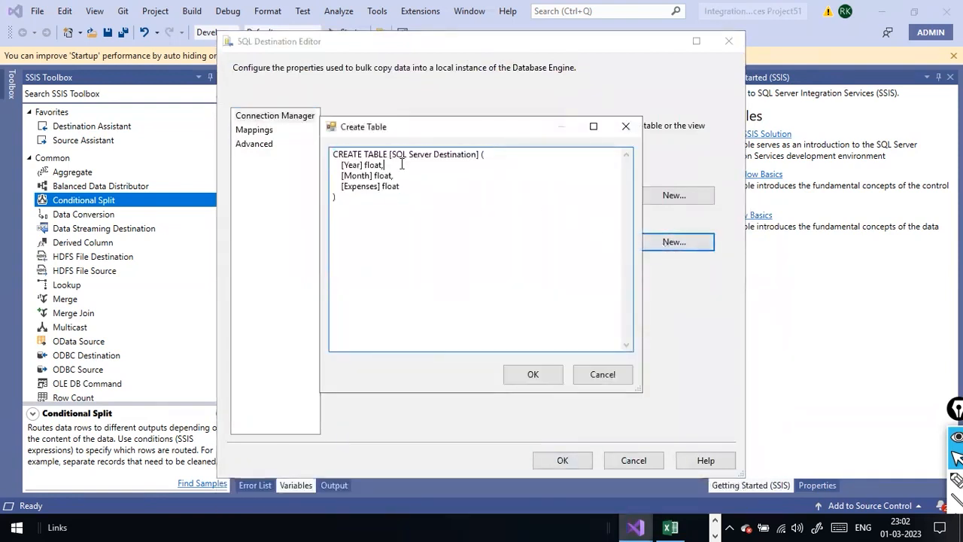
left_click_drag(390, 155, 481, 158)
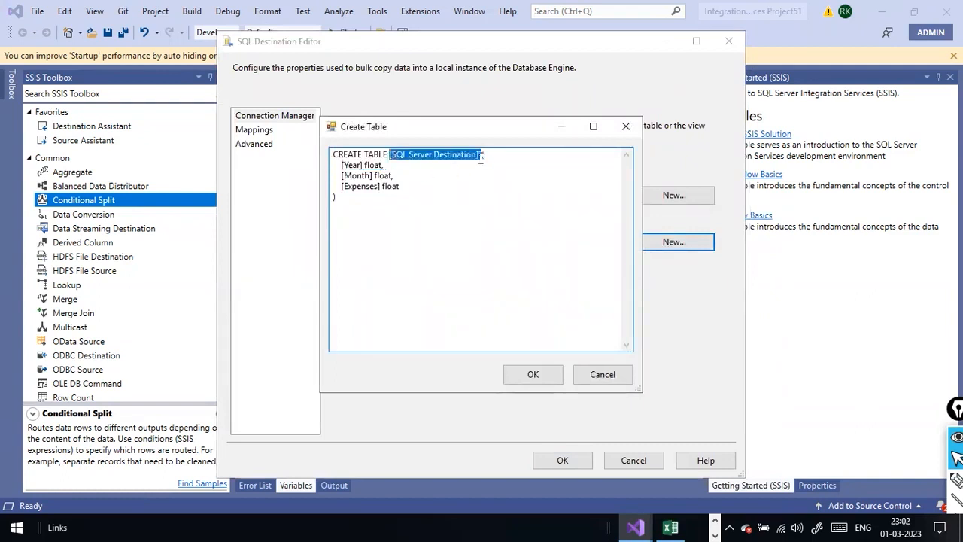
type("condlSplit(")
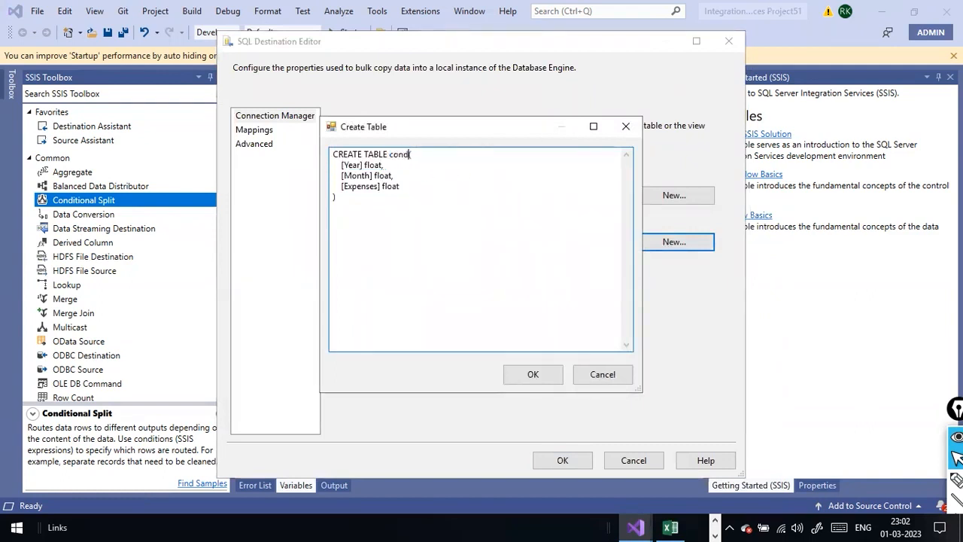
left_click(531, 374)
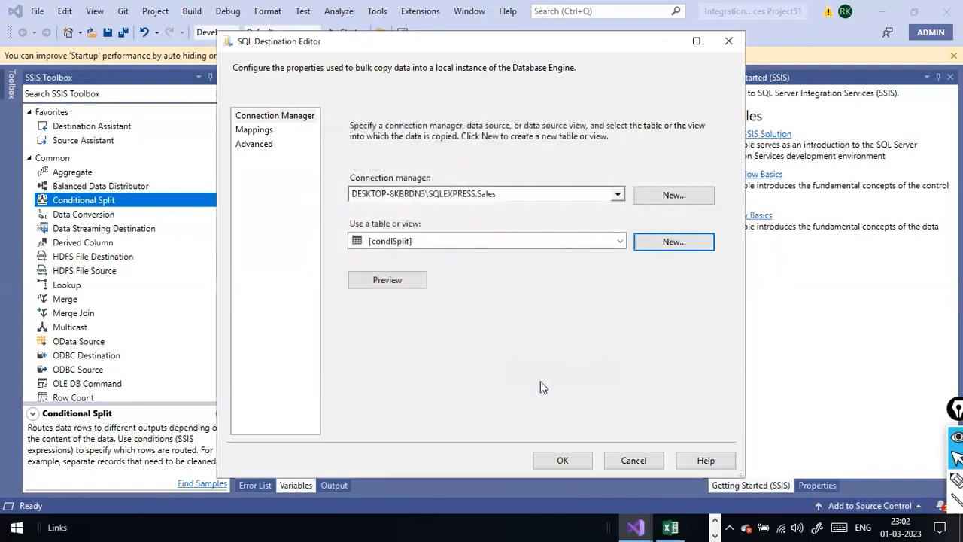
Preview the condlSplit table and accept the SQL Server Destination settings.
left_click(383, 283)
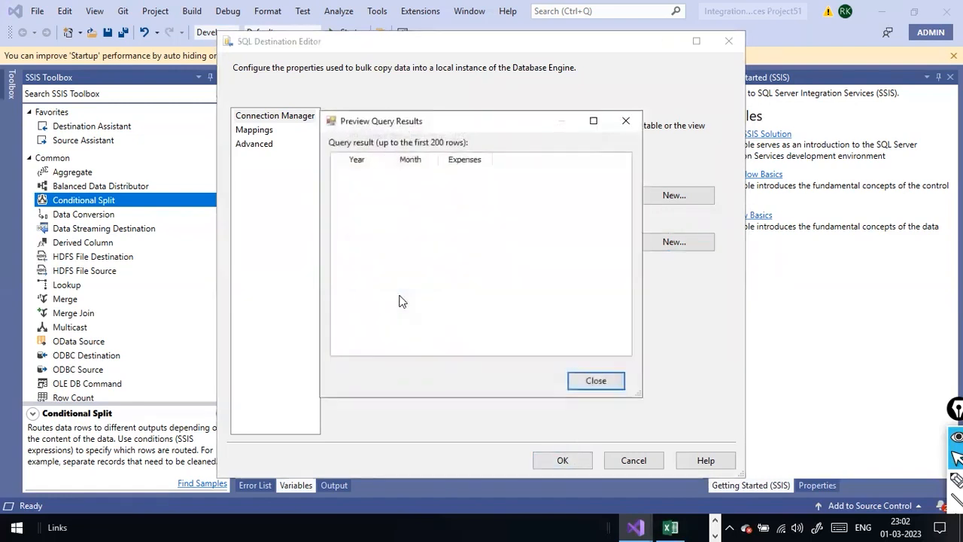
left_click(595, 380)
left_click(562, 457)
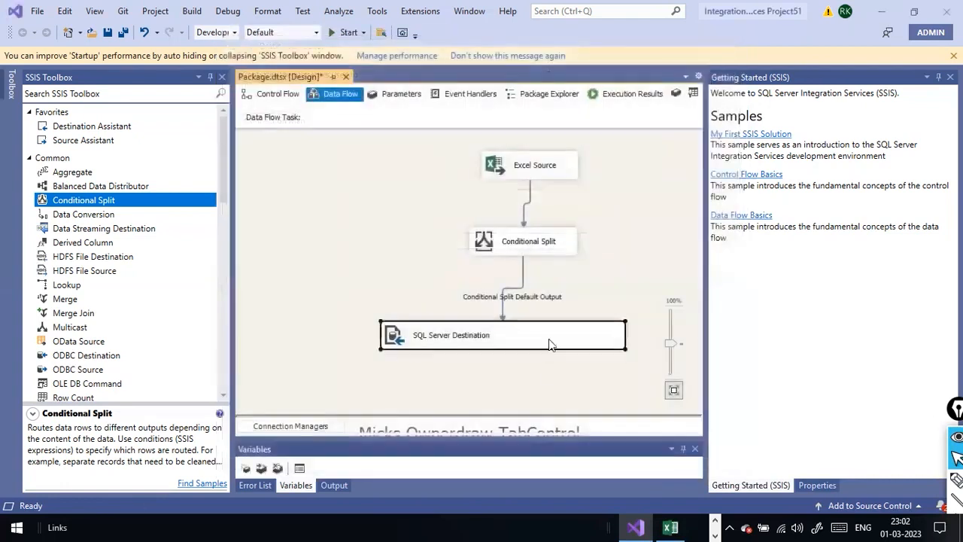
Execute the Data Flow Task.
right_click(625, 236)
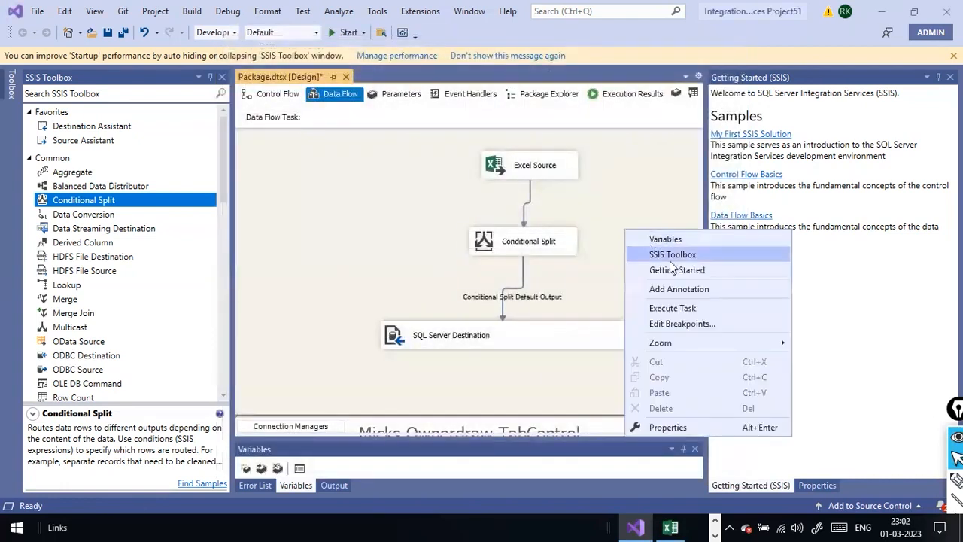
left_click(687, 309)
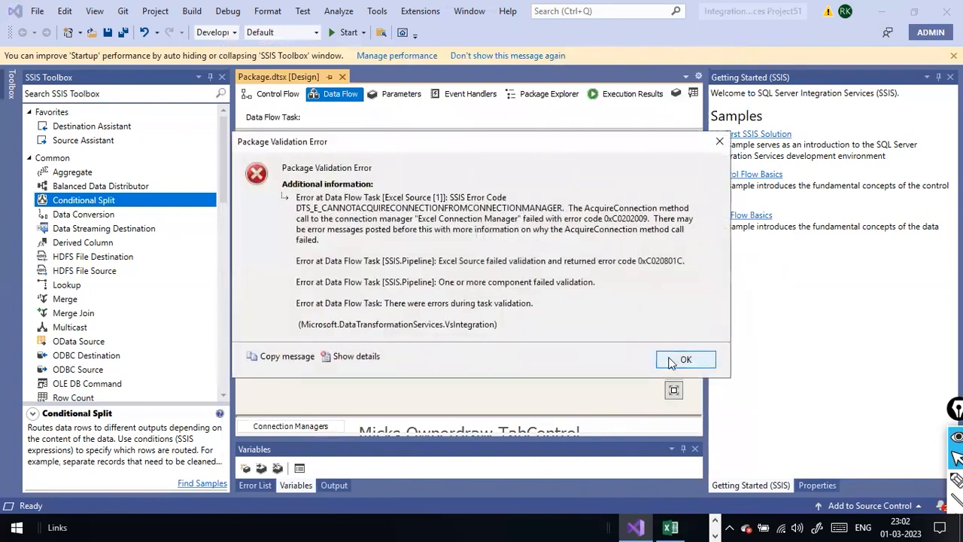
left_click(681, 360)
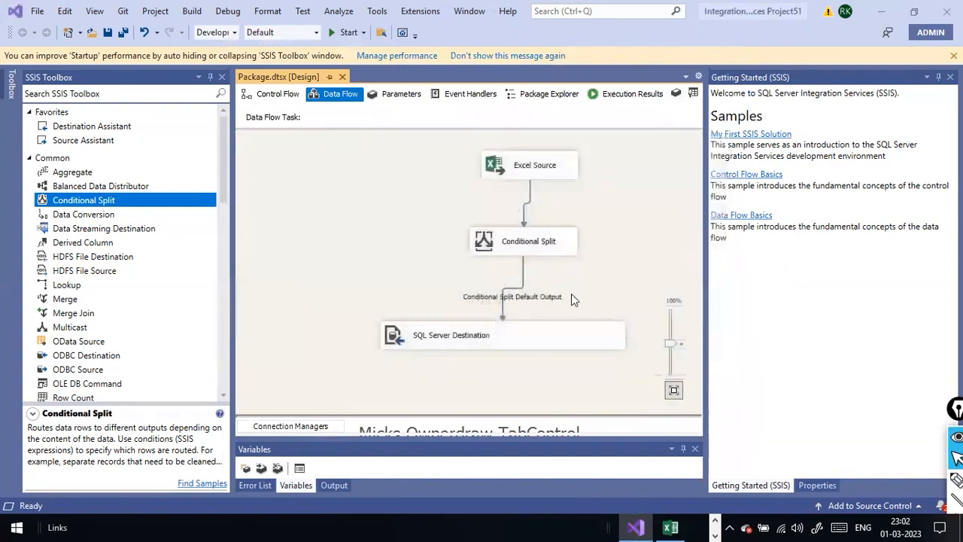
Review the Year conditions and default output name of the Conditional Split and accept its settings.
right_click(538, 252)
left_click(561, 262)
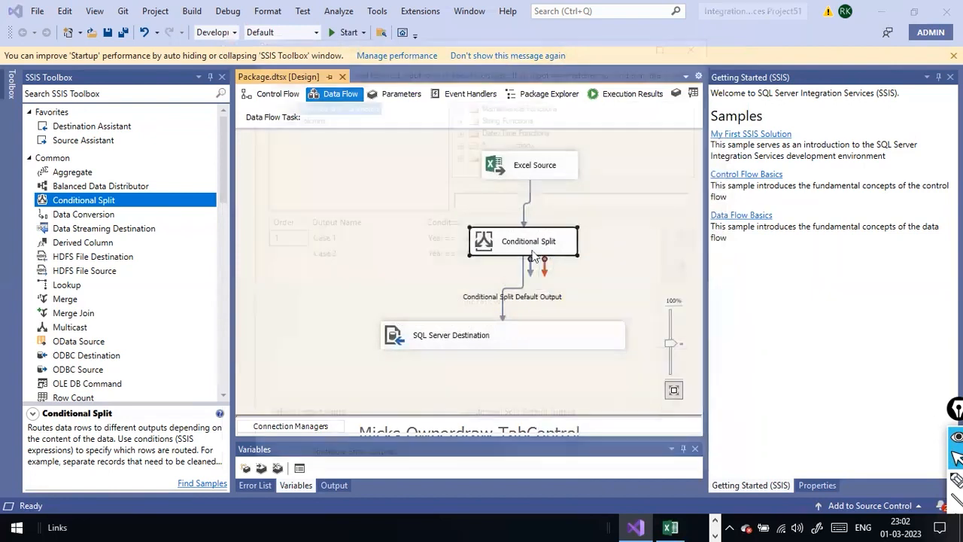
left_click(471, 253)
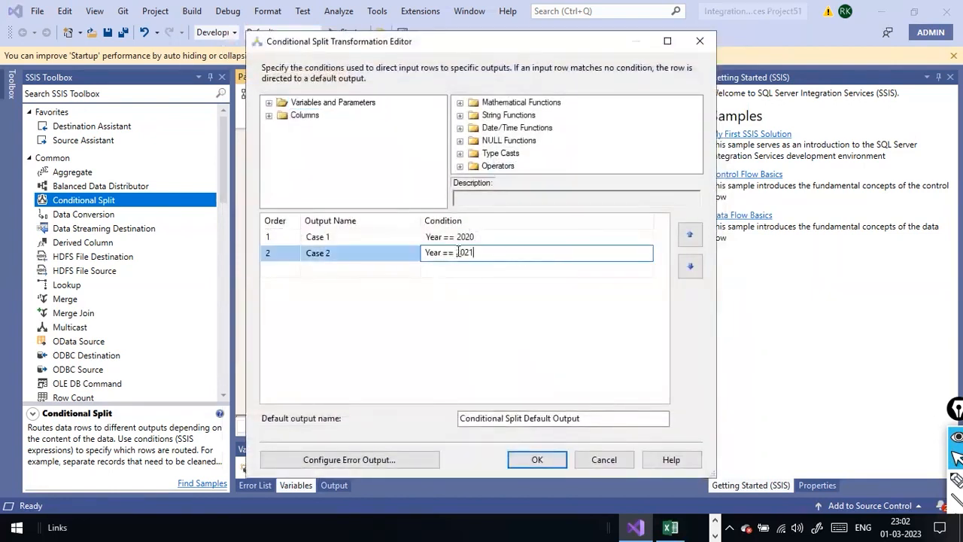
left_click(590, 418)
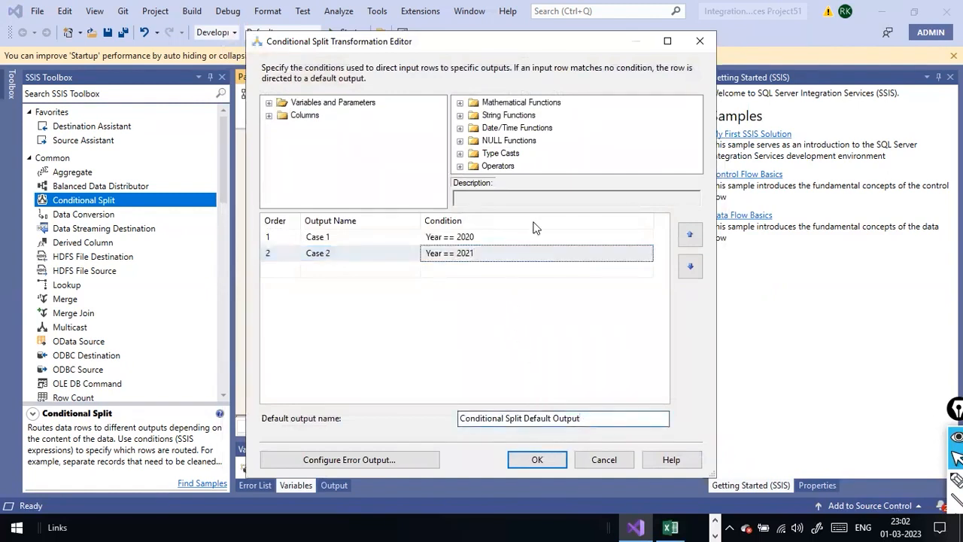
left_click(473, 236)
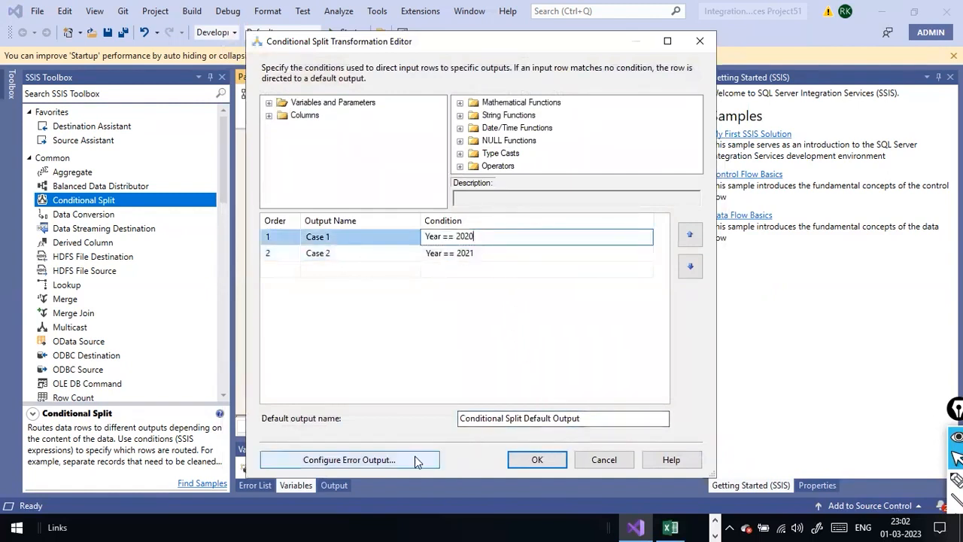
left_click(521, 458)
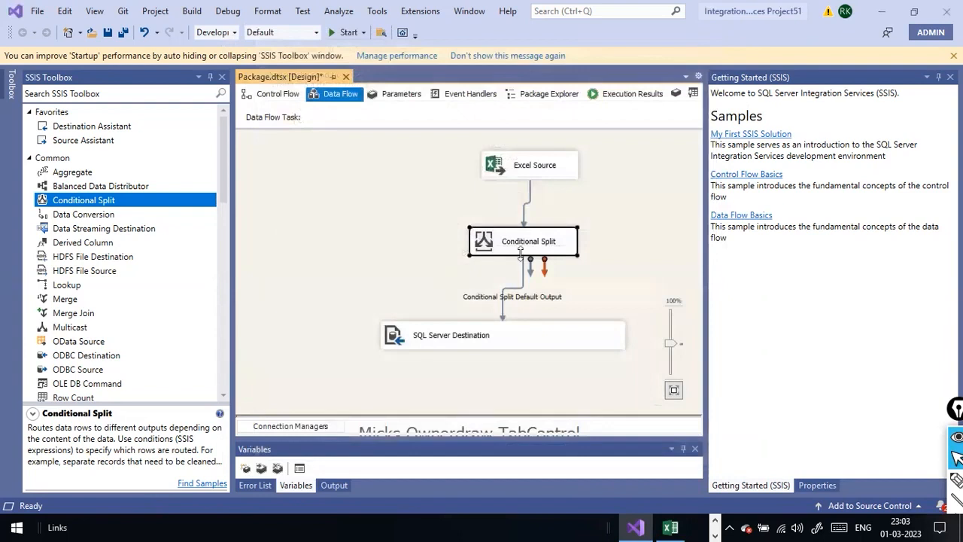
Delete the default output path and reconnect the Conditional Split to SQL Server Destination using the Case 1 output.
left_click(521, 298)
key("Delete")
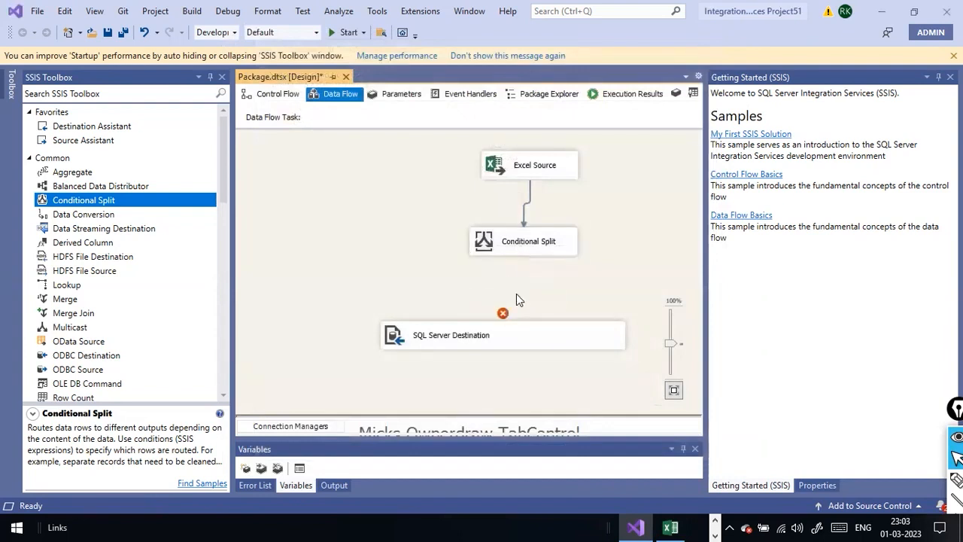
left_click(518, 248)
left_click_drag(530, 267, 392, 336)
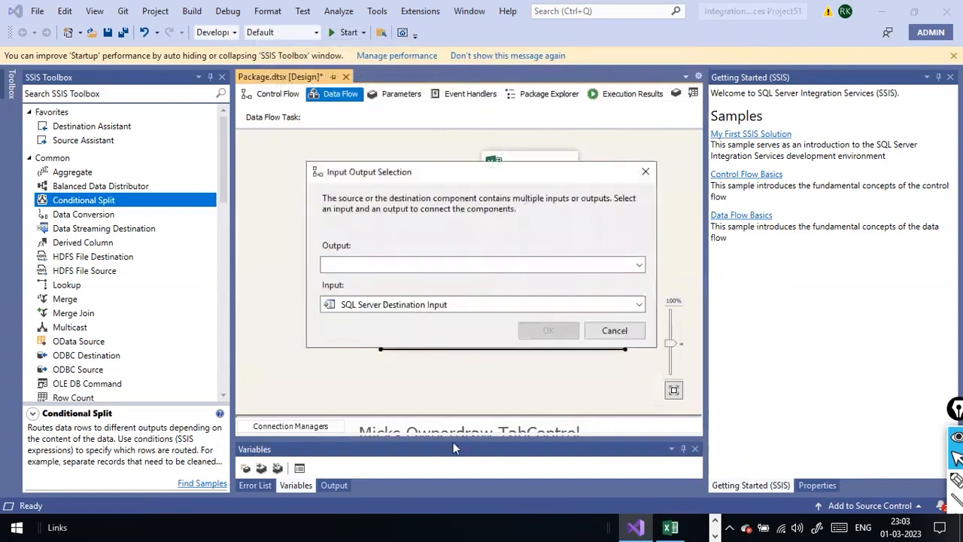
left_click(639, 267)
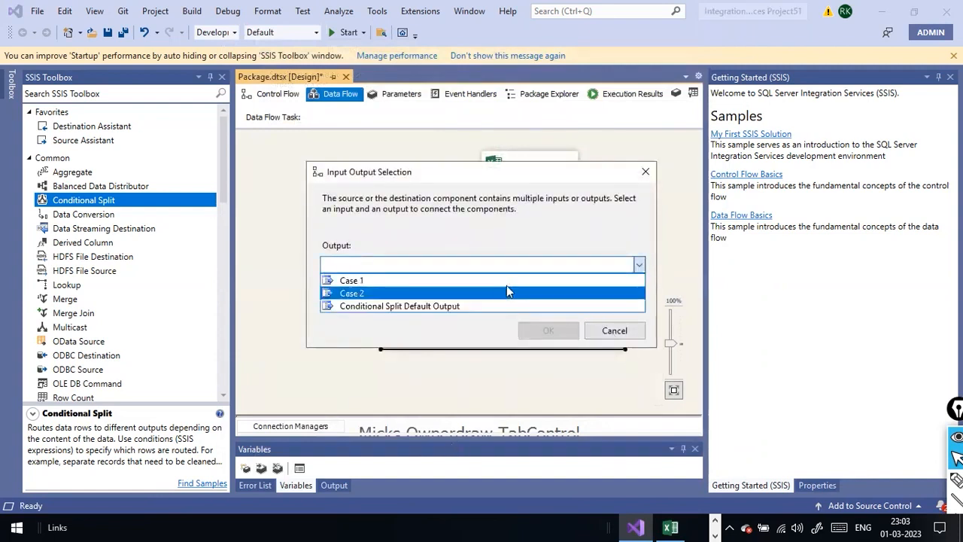
left_click(509, 280)
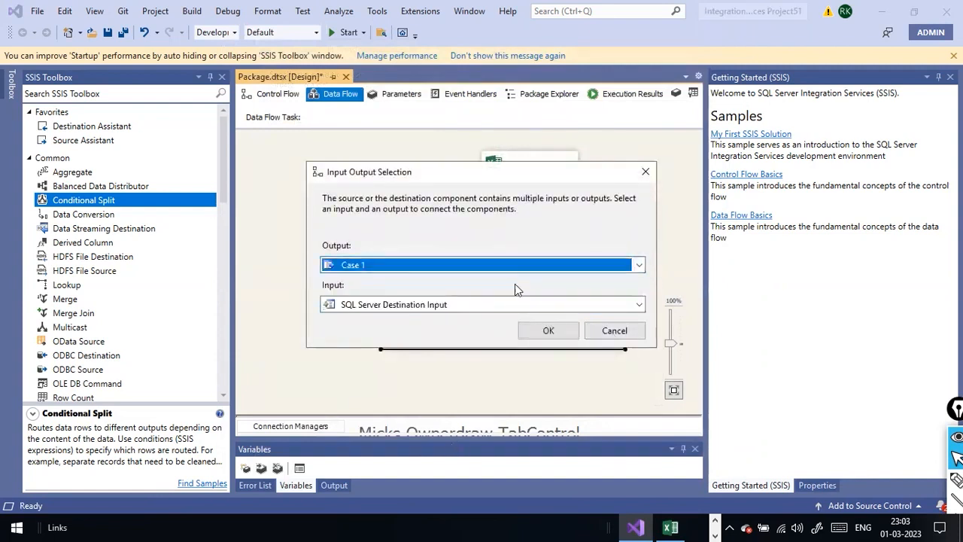
left_click(640, 304)
left_click(636, 322)
left_click(544, 338)
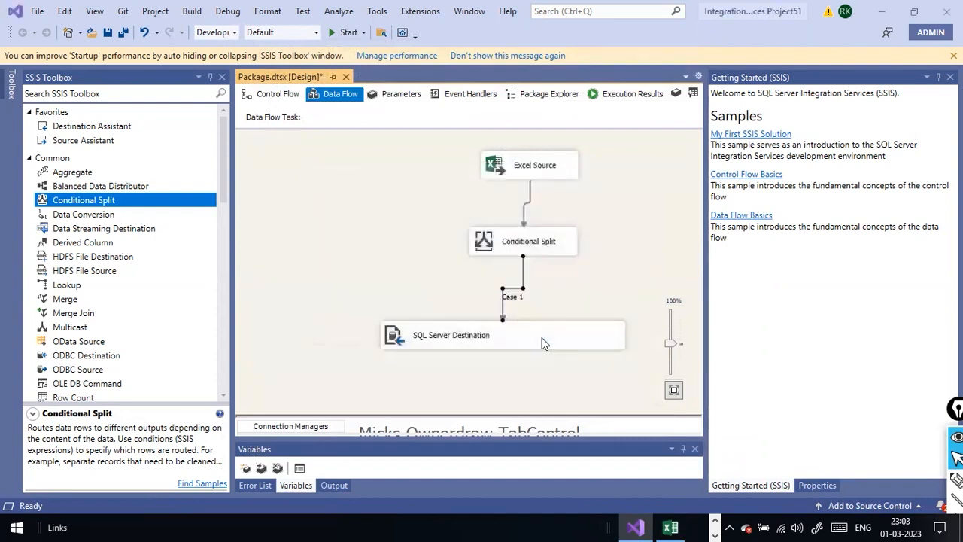
Try to connect the Conditional Split's error output to the same SQL Server Destination.
left_click(543, 258)
left_click_drag(545, 264, 560, 324)
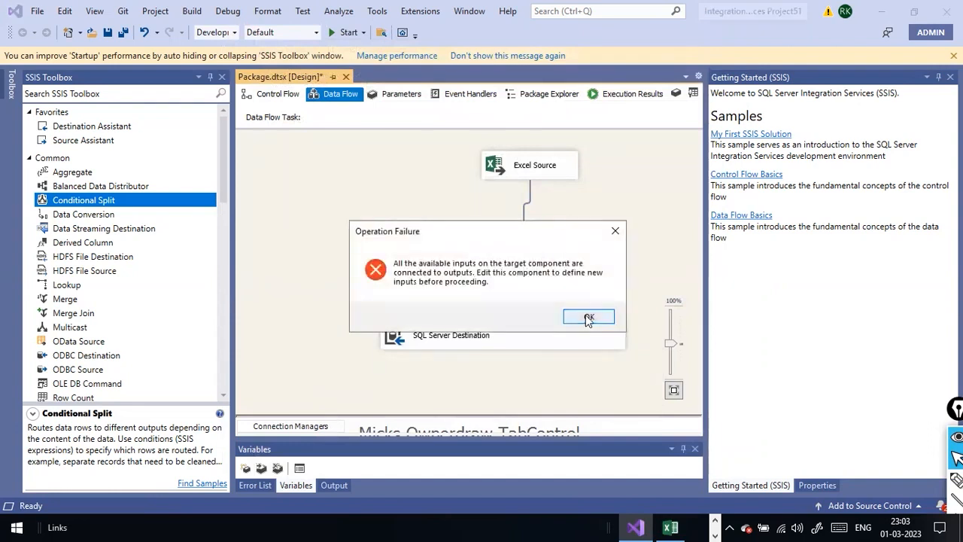
left_click(589, 317)
Narrow the SQL Server Destination box and move it away from below the Conditional Split to free space beside it.
left_click(602, 345)
left_click_drag(621, 335, 517, 338)
left_click_drag(457, 348, 381, 356)
left_click(583, 367)
Add a second SQL Server Destination to the data flow, beside the existing one.
scroll(122, 278, "down", 2)
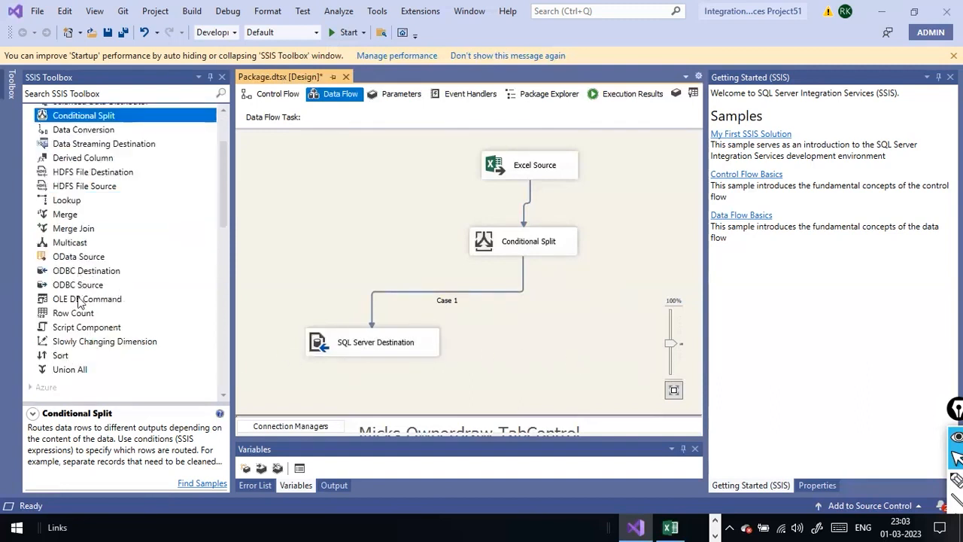
scroll(70, 263, "up", 2)
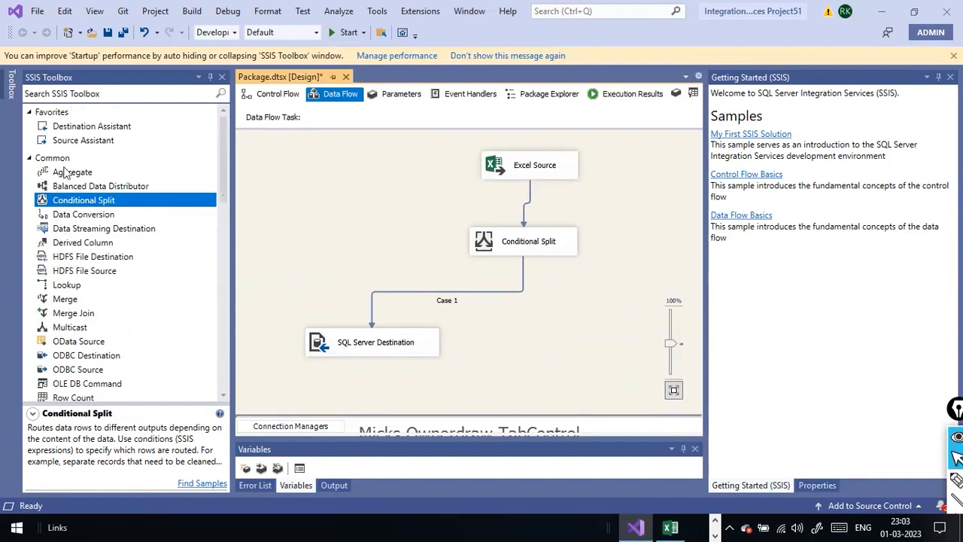
left_click(30, 158)
scroll(85, 316, "down", 5)
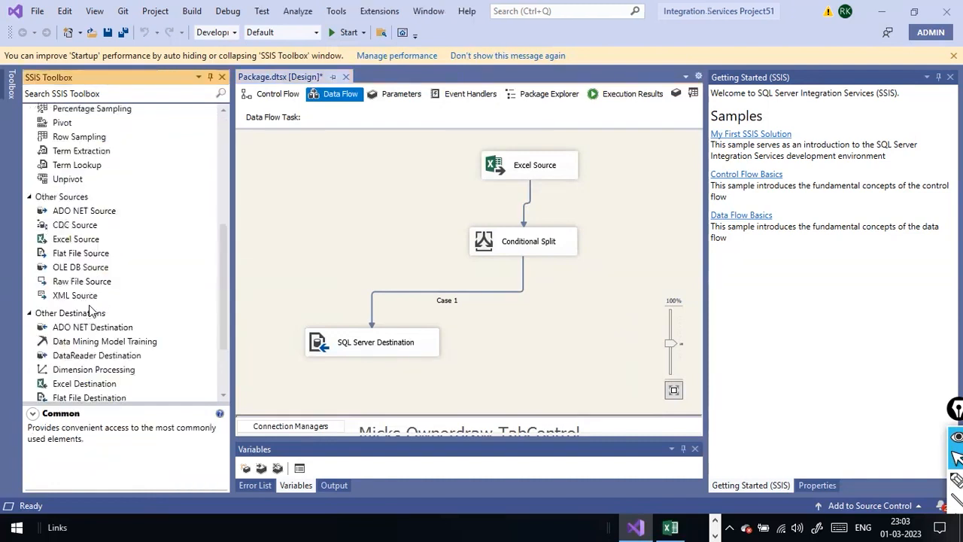
scroll(68, 347, "down", 2)
left_click_drag(106, 391, 554, 358)
Connect the Conditional Split to SQL Server Destination 1 using the Case 2 output.
left_click(538, 249)
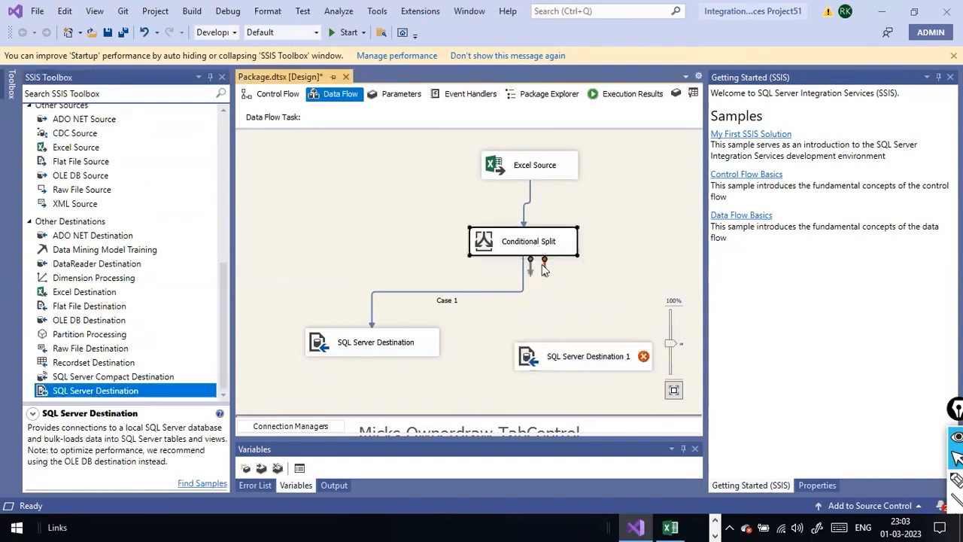
left_click_drag(529, 275, 572, 348)
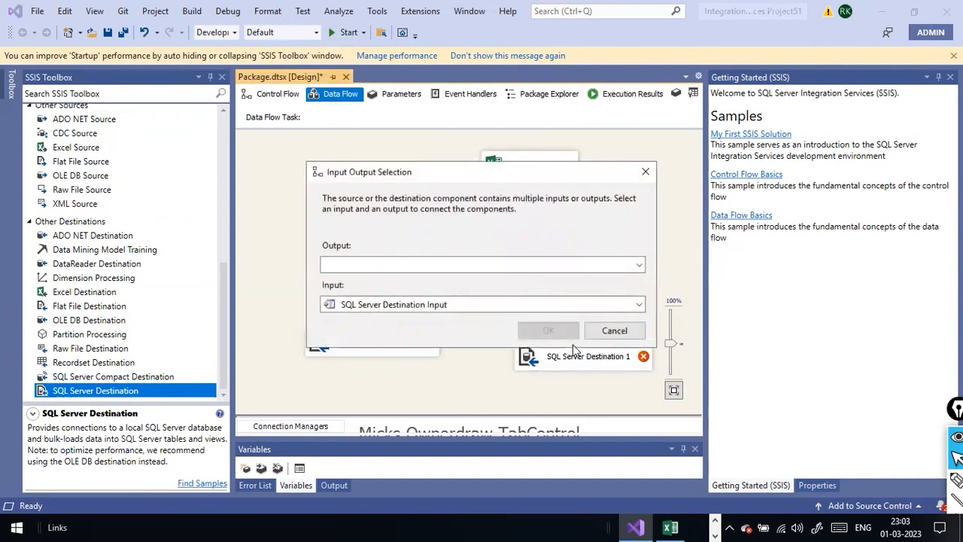
left_click(633, 267)
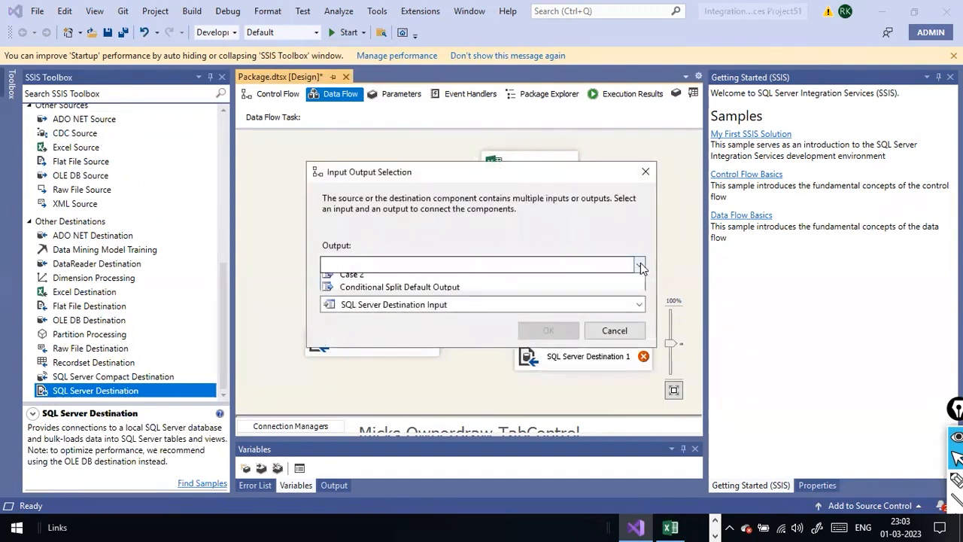
left_click(512, 280)
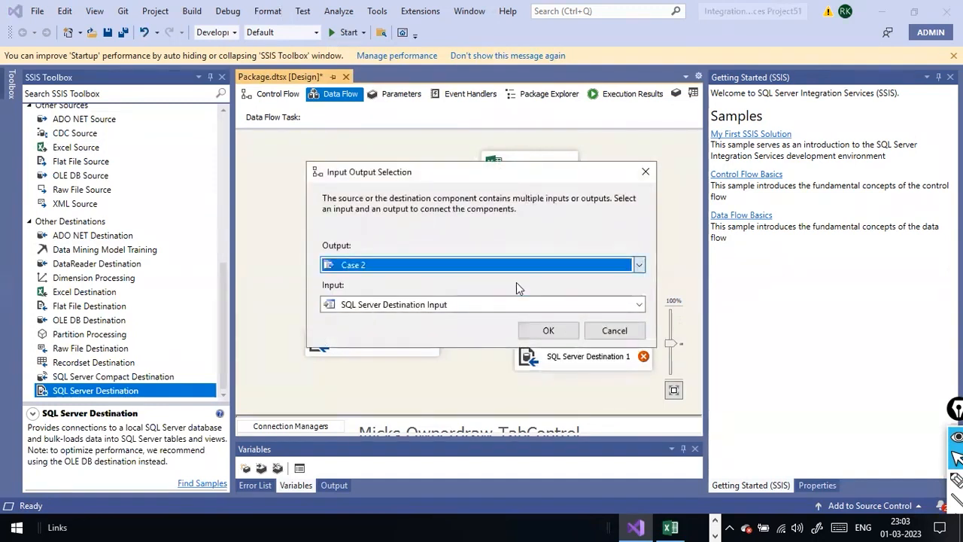
left_click(547, 330)
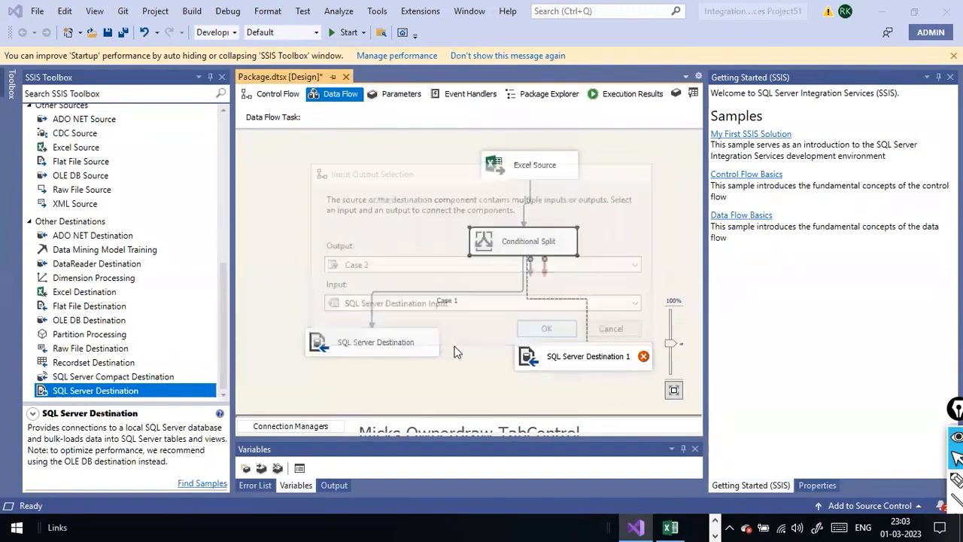
Edit SQL Server Destination 1 and create a new target table named expyear2022 with the Year, Month and Expenses float columns.
right_click(608, 355)
left_click(629, 314)
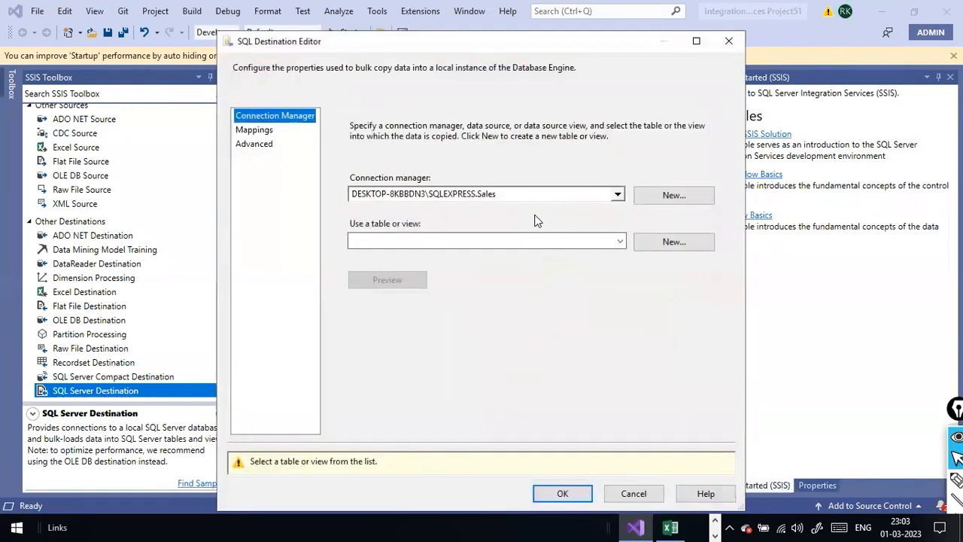
left_click(652, 247)
left_click(411, 172)
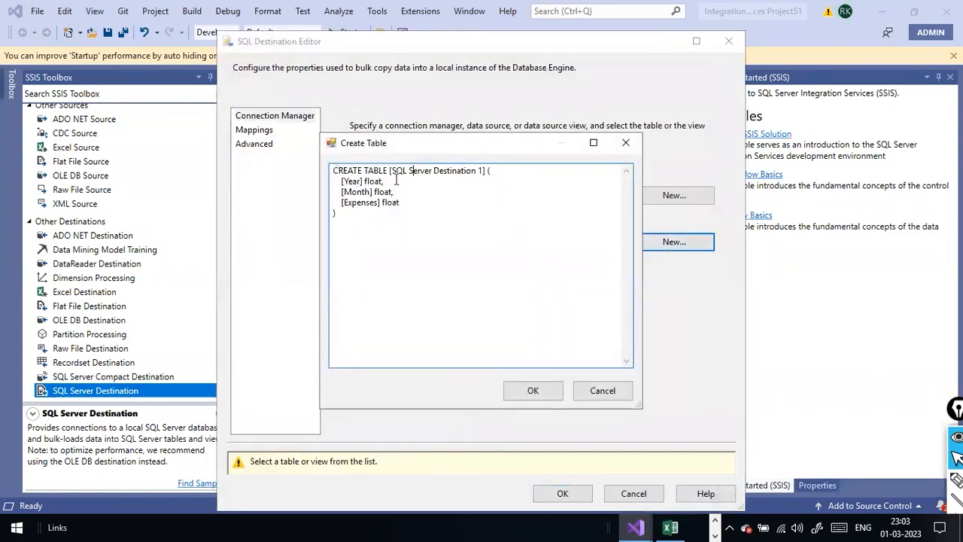
left_click_drag(387, 176, 486, 175)
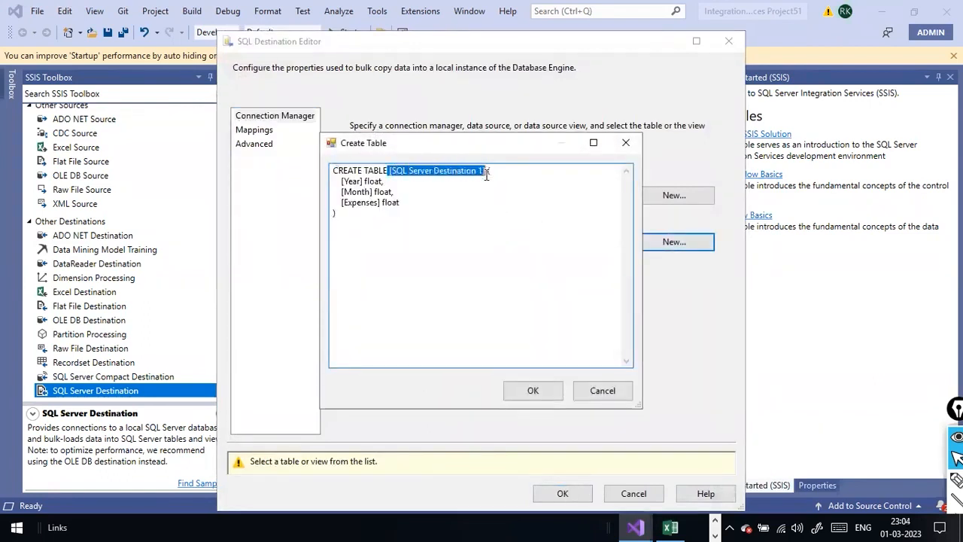
key("BackSpace")
type("expyear2022")
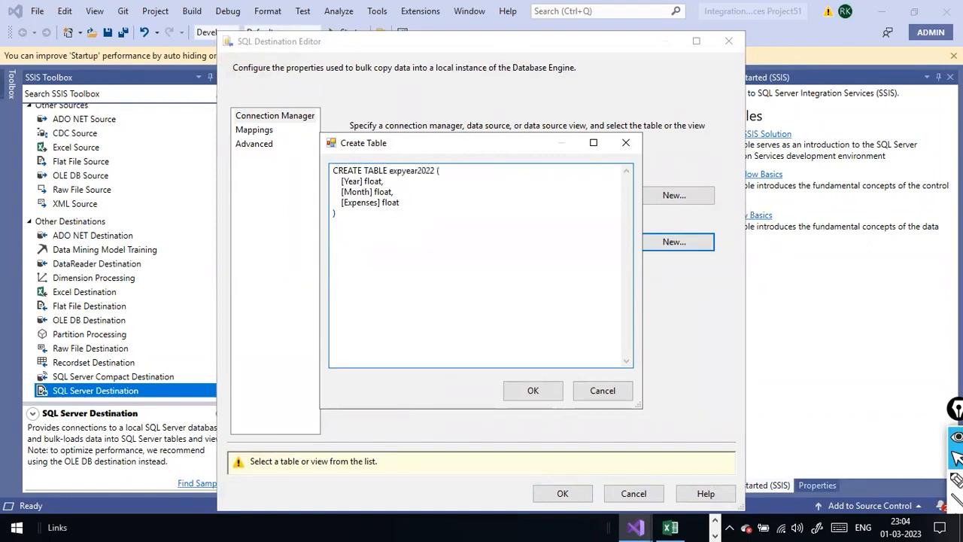
left_click(540, 395)
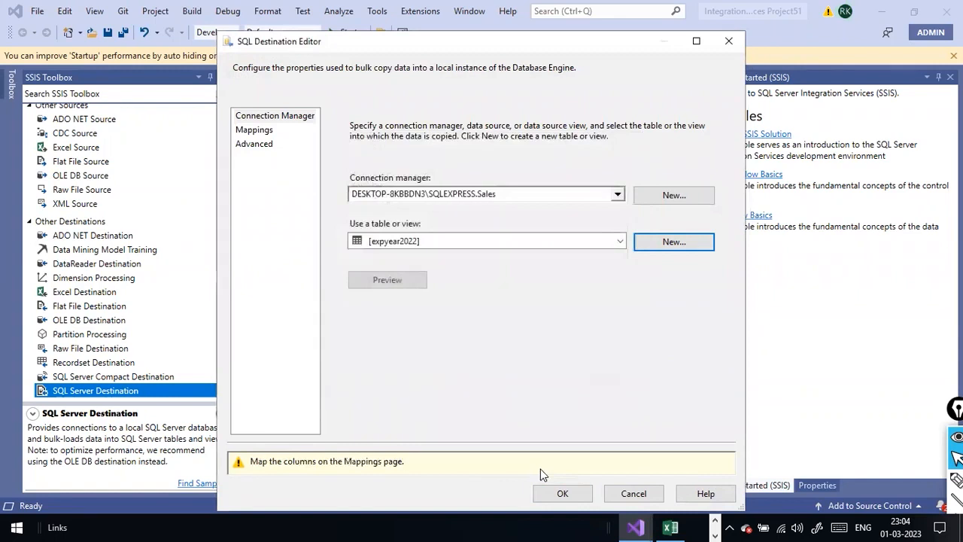
left_click(561, 493)
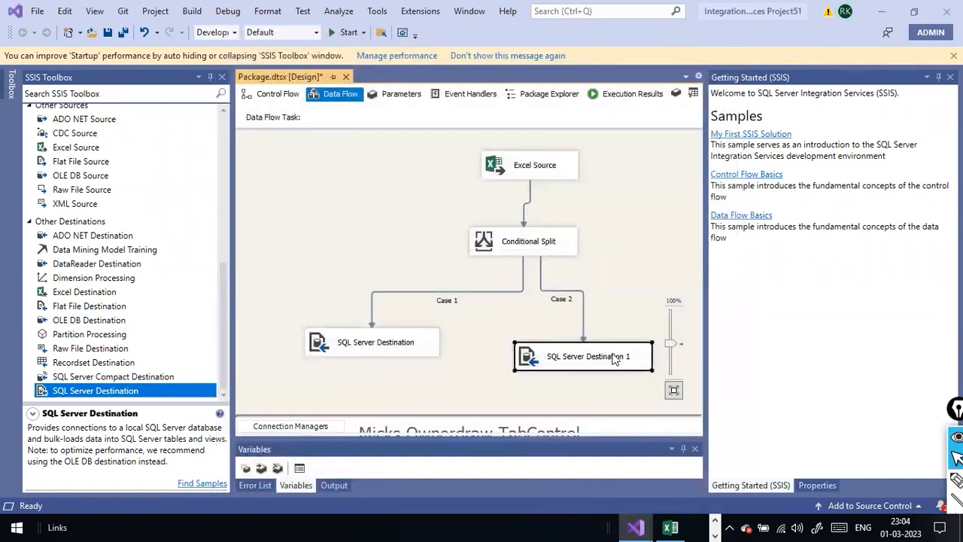
Map the Year, Month and Expenses columns in SQL Server Destination 1 and accept the settings.
right_click(604, 351)
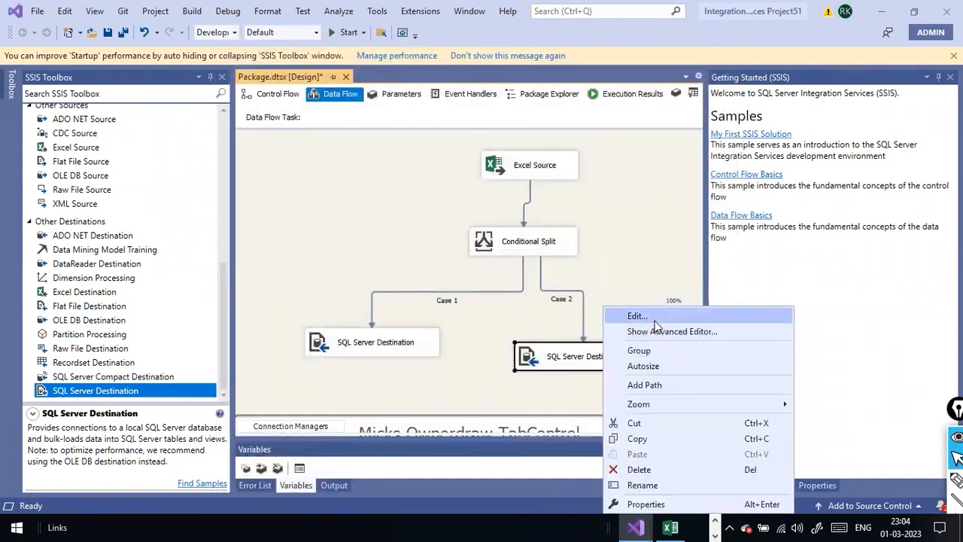
left_click(629, 315)
left_click(260, 131)
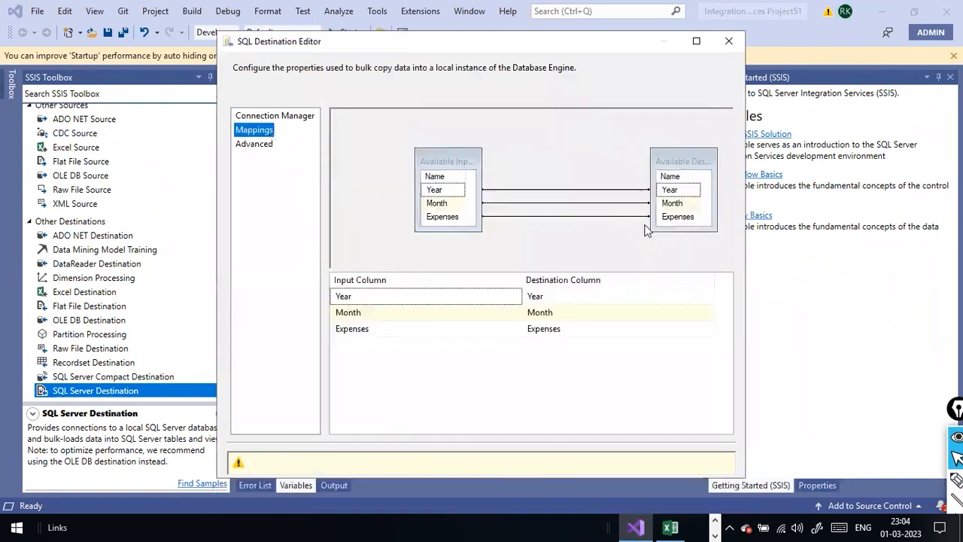
left_click(563, 459)
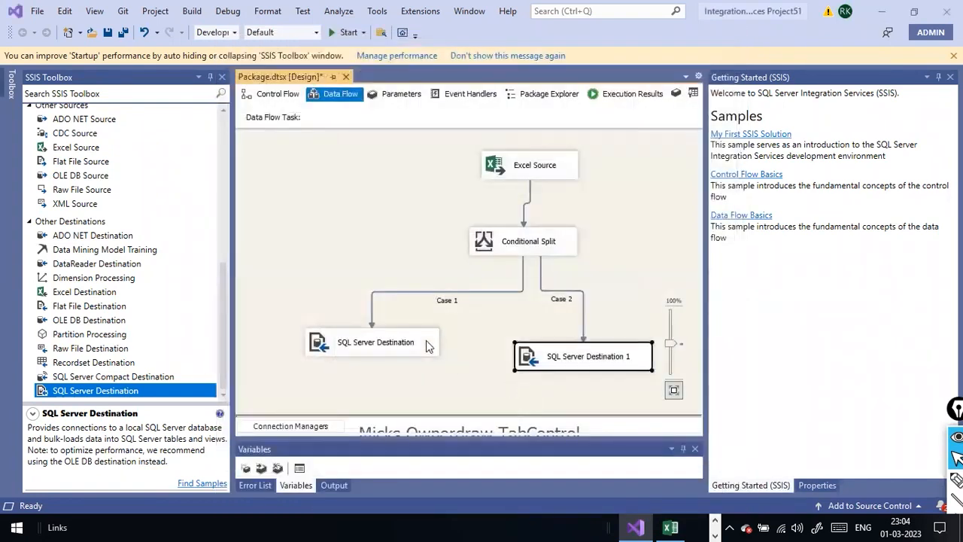
right_click(382, 292)
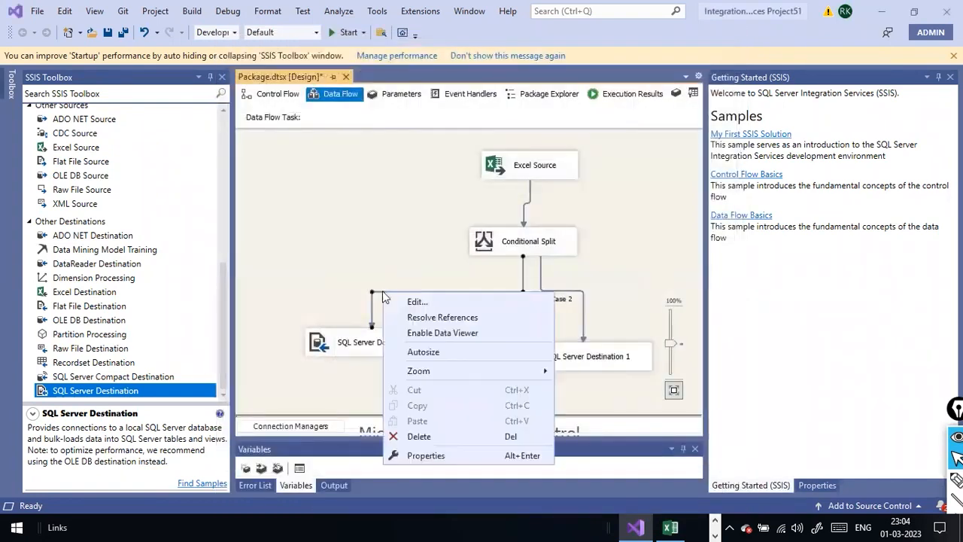
left_click(426, 302)
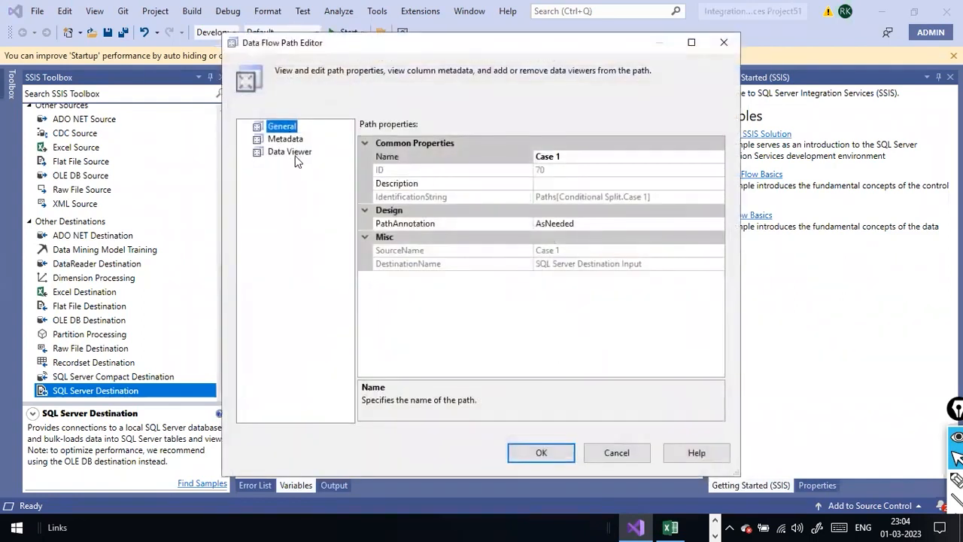
left_click(628, 454)
Review the column mappings of the SQL Server Destination that loads condlSplit and accept its settings.
right_click(405, 342)
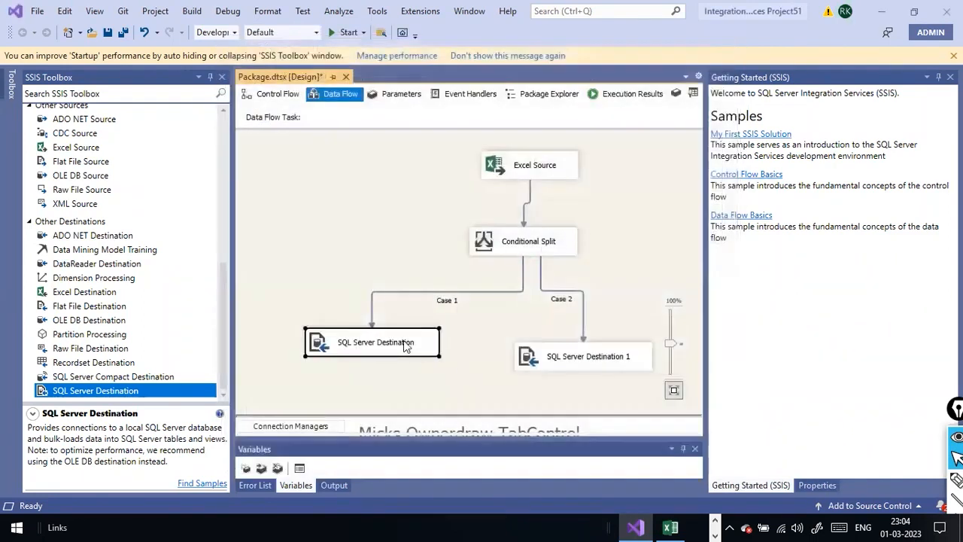
left_click(448, 317)
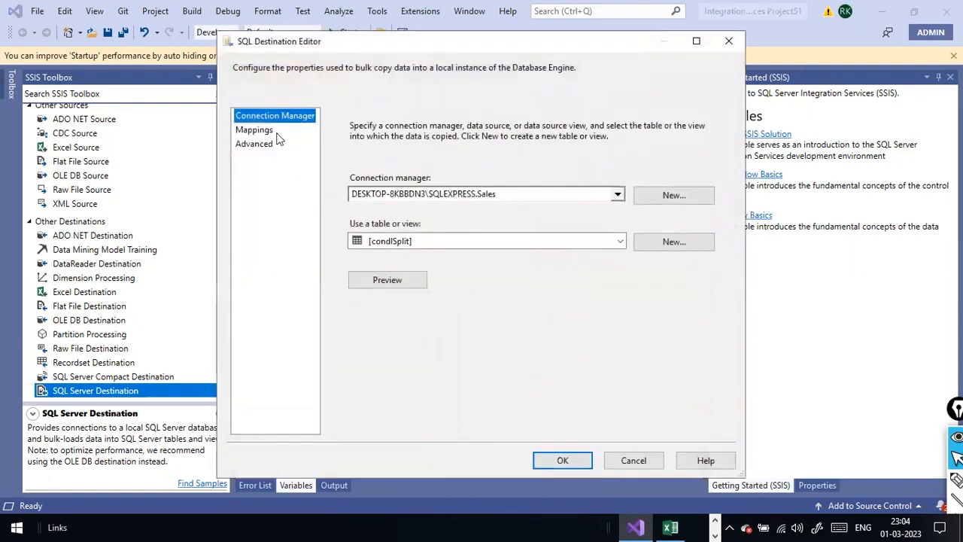
left_click(256, 143)
left_click(255, 130)
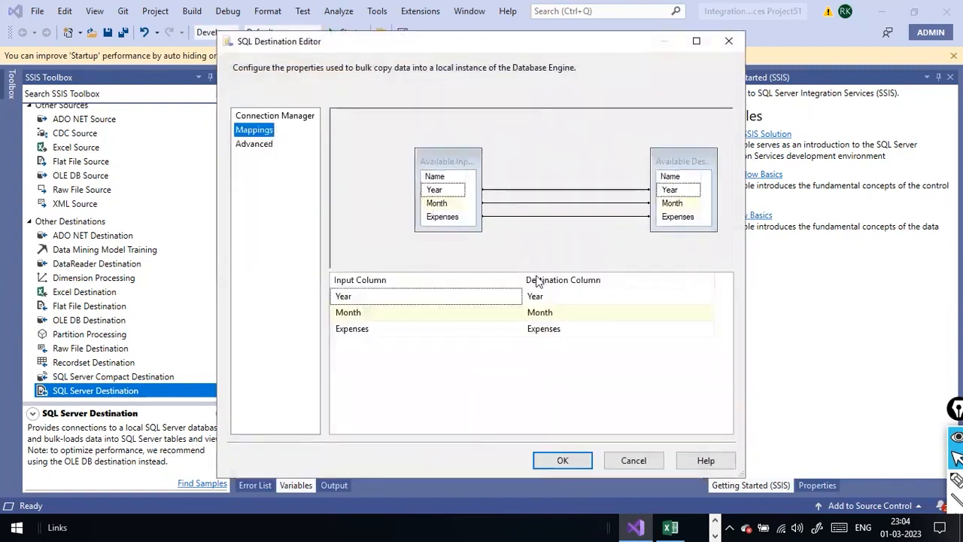
left_click(577, 462)
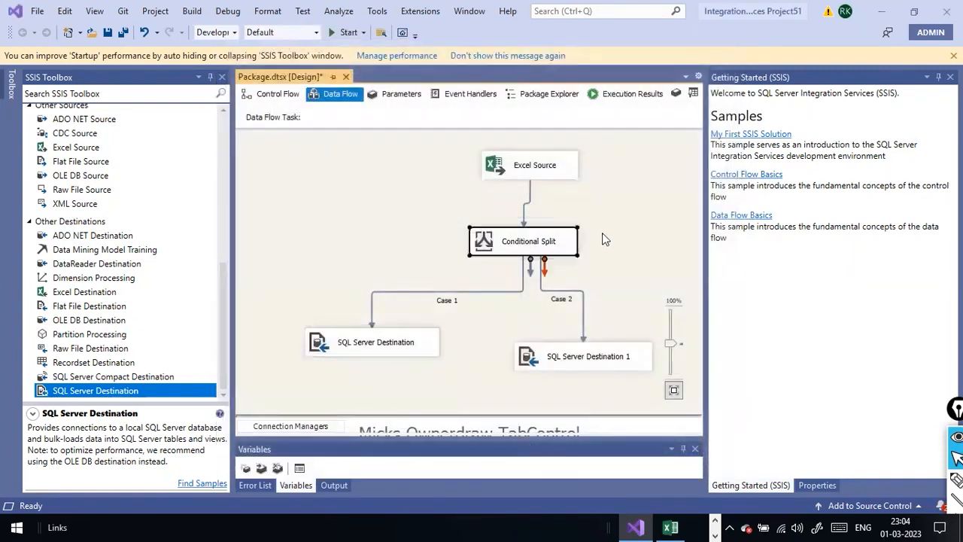
Try to execute the Data Flow Task with both Case 1 and Case 2 destinations connected.
right_click(631, 212)
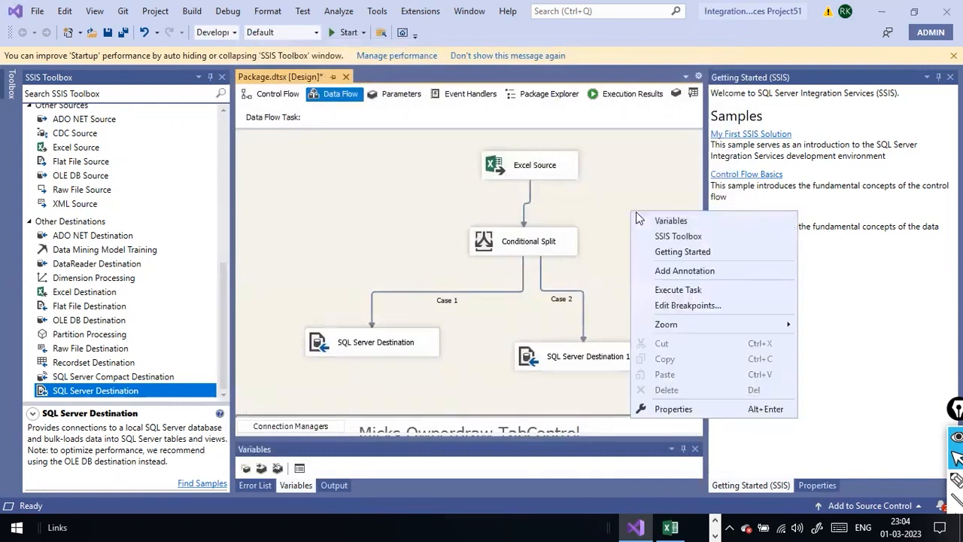
left_click(679, 292)
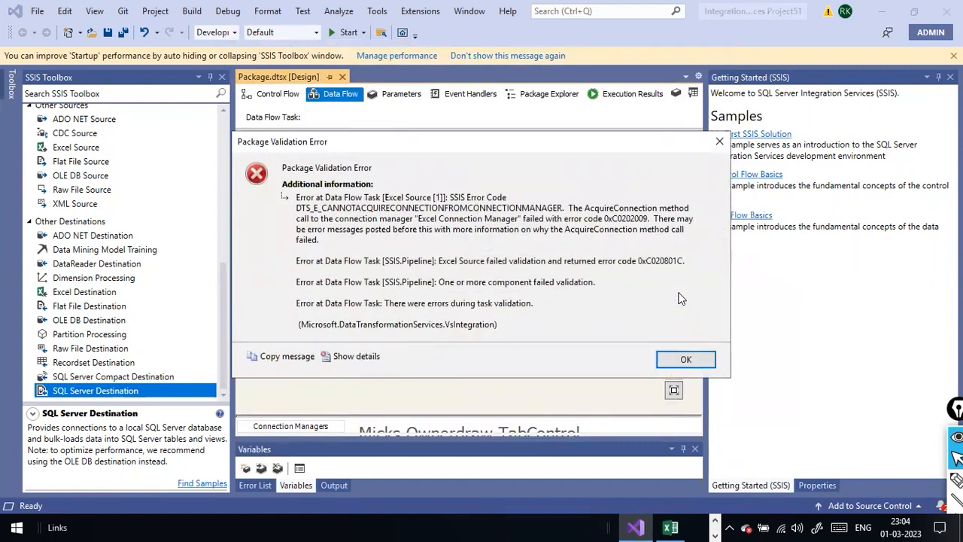
left_click(677, 360)
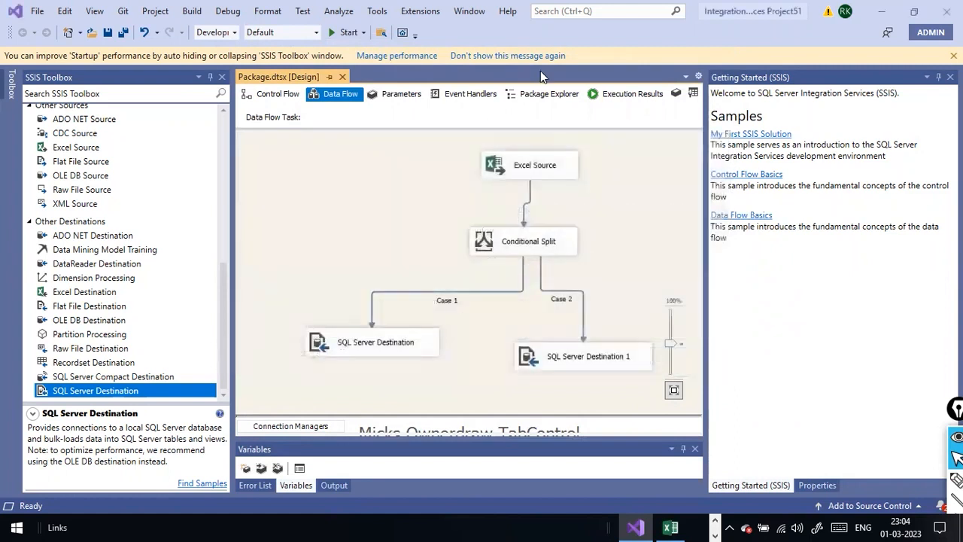
Examine the package's execution results and its explorer tree, and return to the data flow design.
left_click(600, 94)
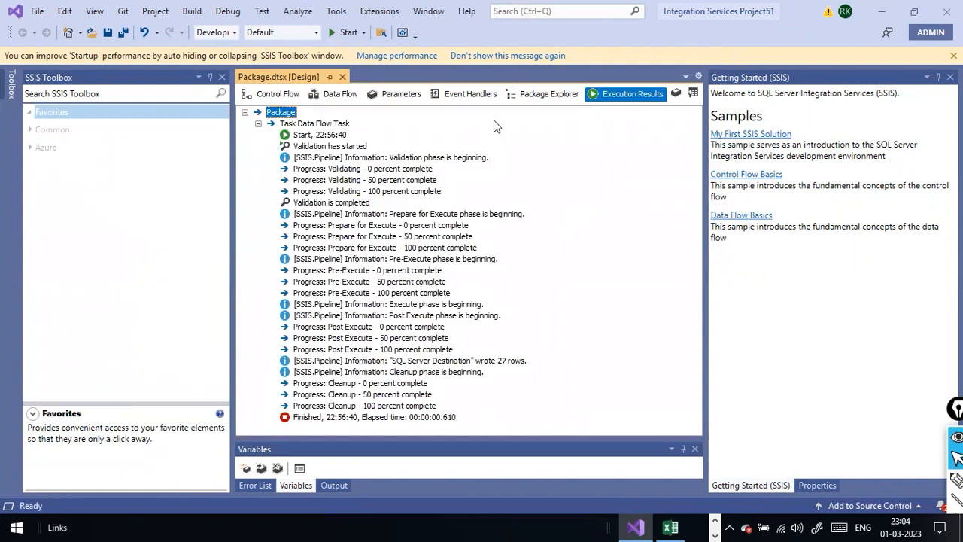
left_click(532, 100)
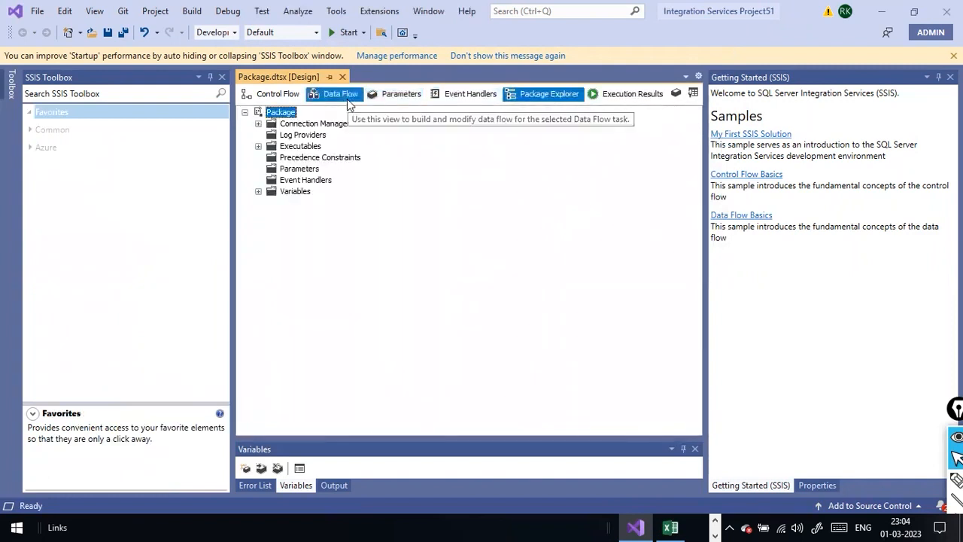
left_click(335, 94)
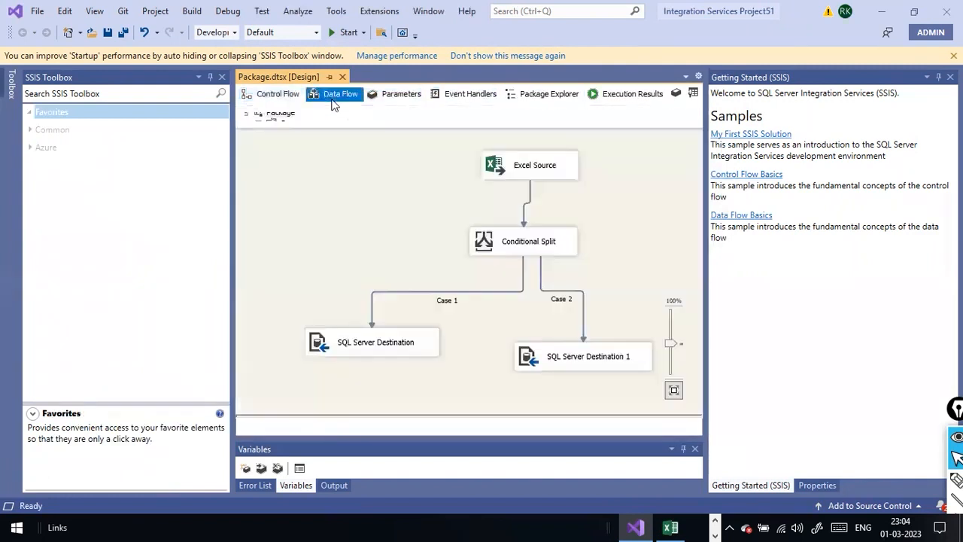